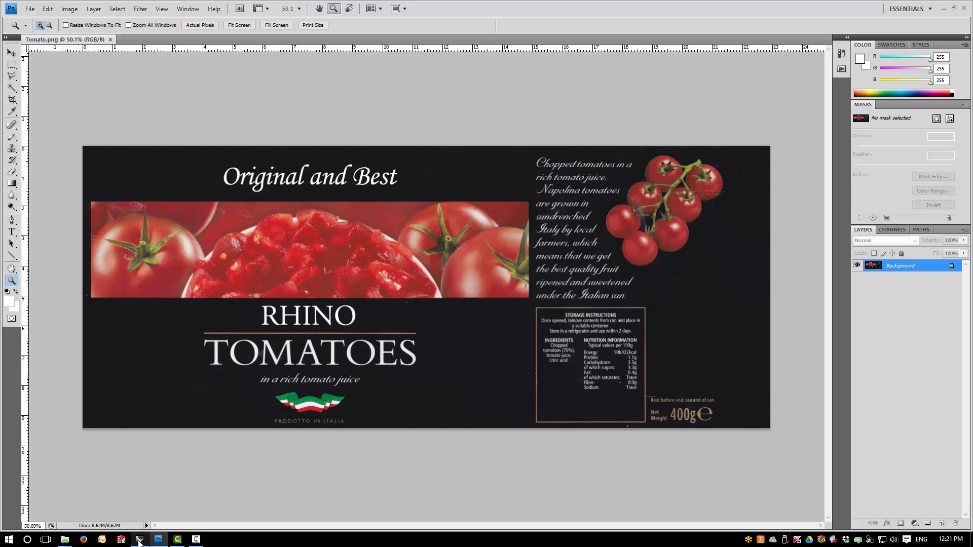
Switch to Rhino, select the flat rectangular surface, and open the Standard Material's Diffuse layer in the V-Ray material editor
{"action": "left_click", "coordinate": [139, 542]}
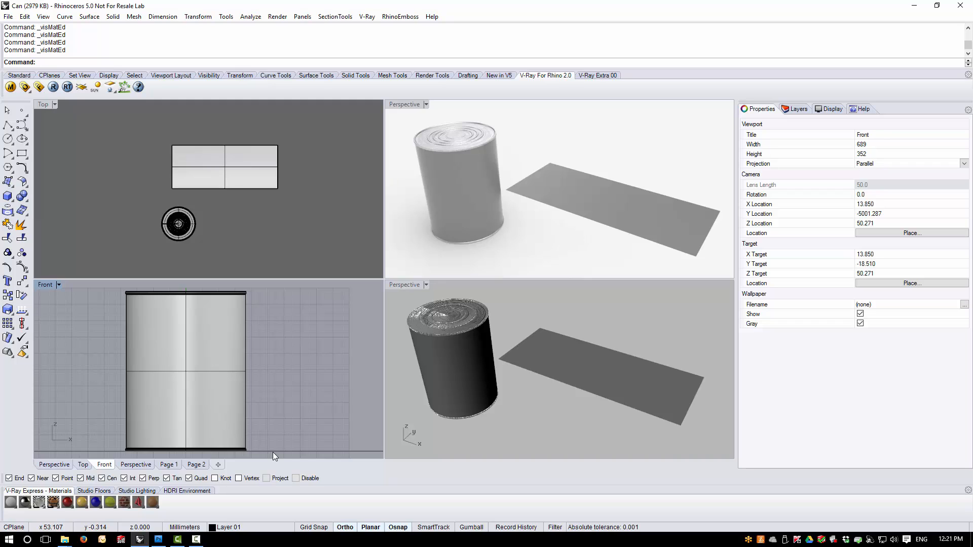
{"action": "left_click", "coordinate": [542, 357]}
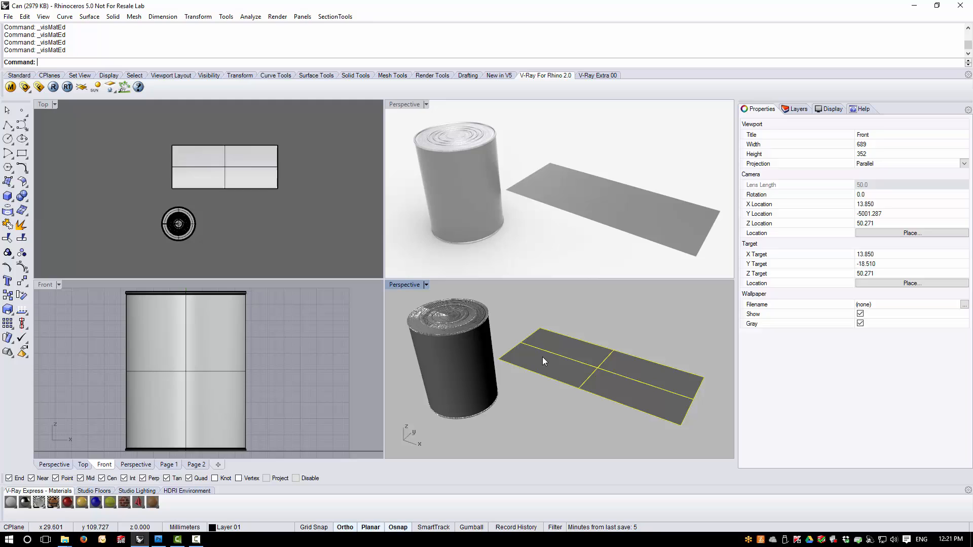
{"action": "left_click", "coordinate": [10, 87]}
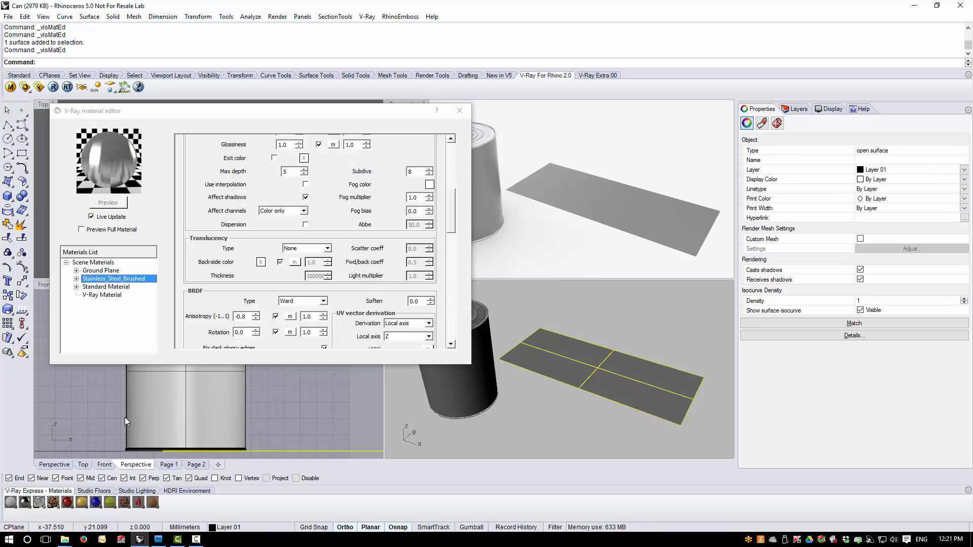
{"action": "left_click", "coordinate": [117, 287]}
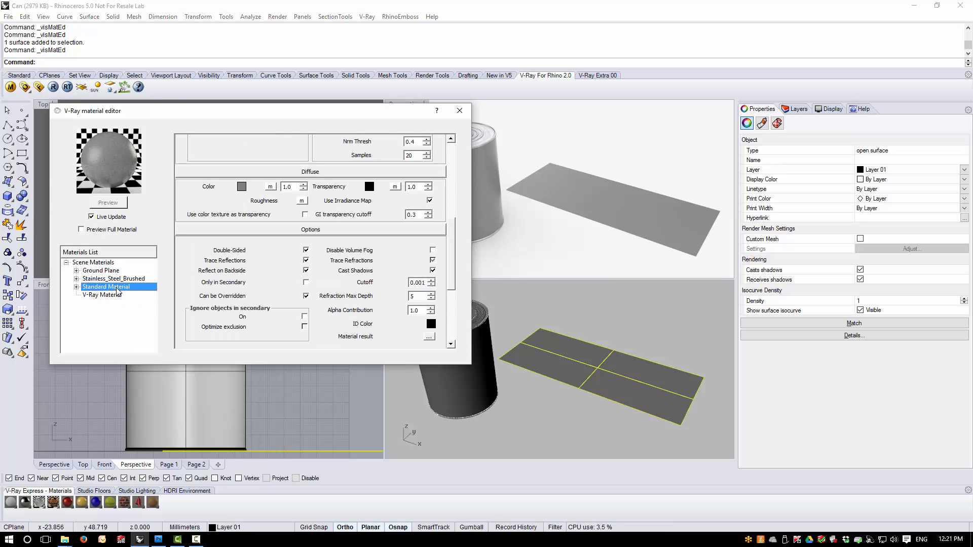
{"action": "left_click", "coordinate": [76, 288]}
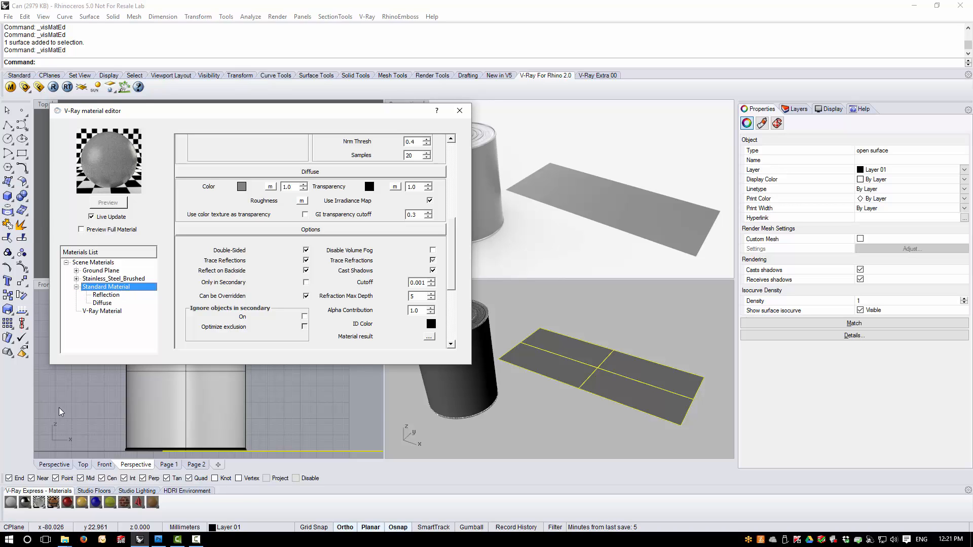
{"action": "left_click", "coordinate": [102, 303]}
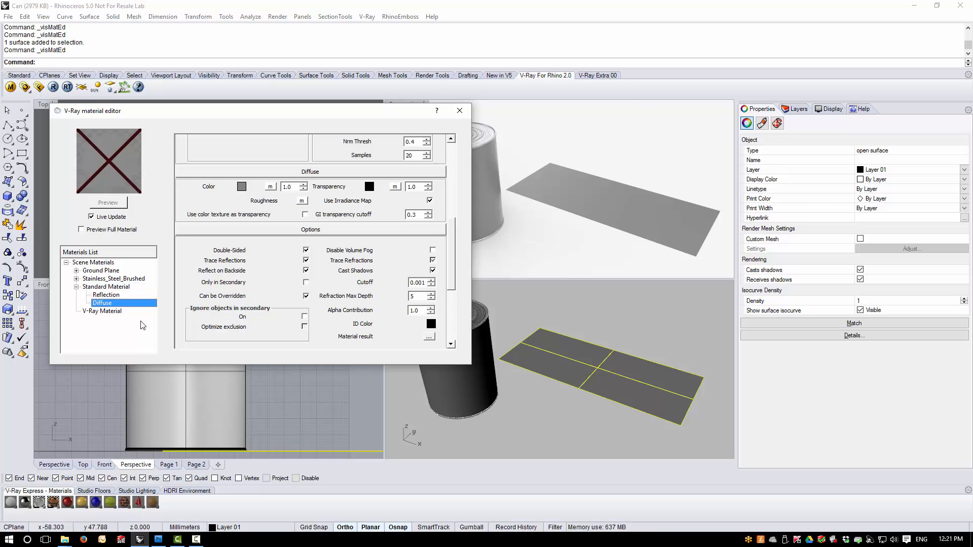
Assign a TexBitmap texture with the Tomato PNG file to the Standard Material's diffuse color, preview it, and close the editor
{"action": "left_click", "coordinate": [270, 187]}
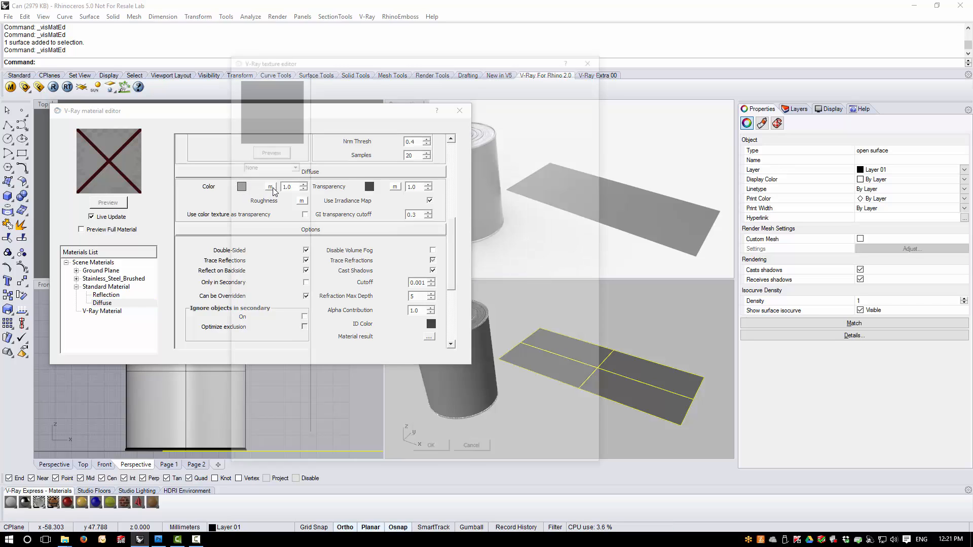
{"action": "left_click", "coordinate": [292, 165]}
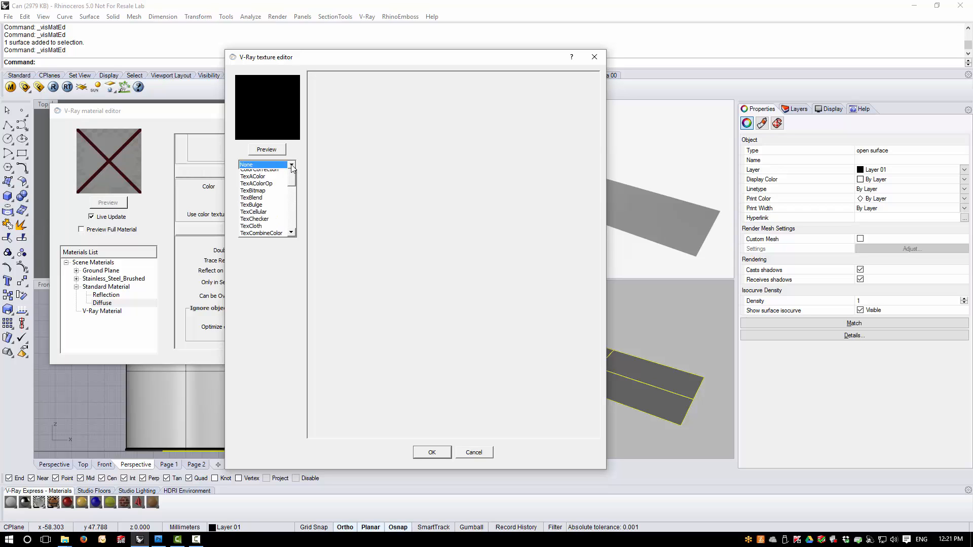
{"action": "left_click", "coordinate": [279, 203]}
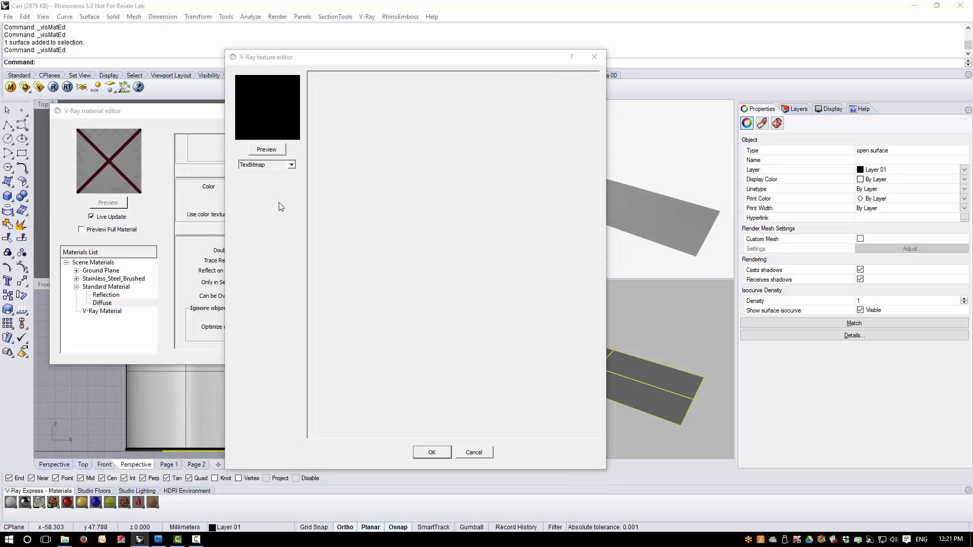
{"action": "left_click", "coordinate": [364, 288]}
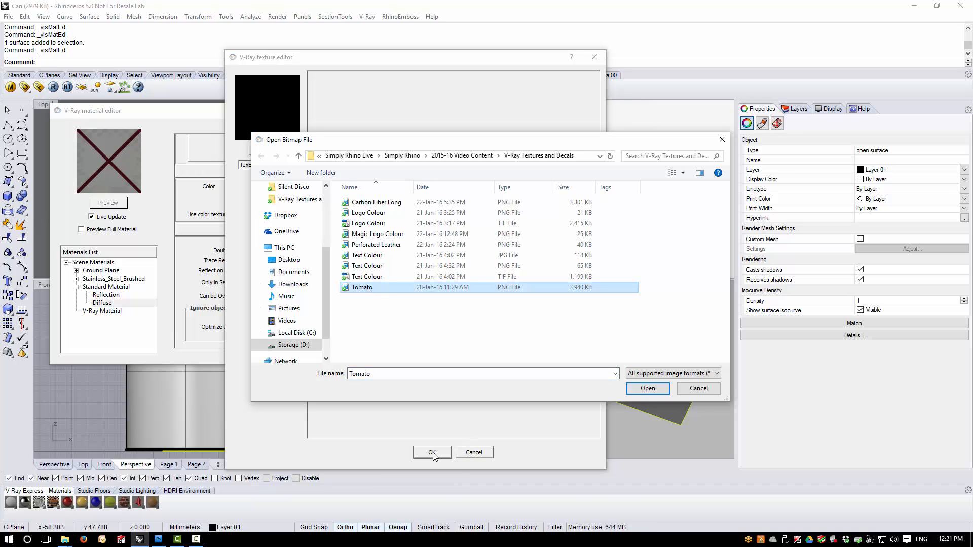
{"action": "left_click", "coordinate": [647, 389]}
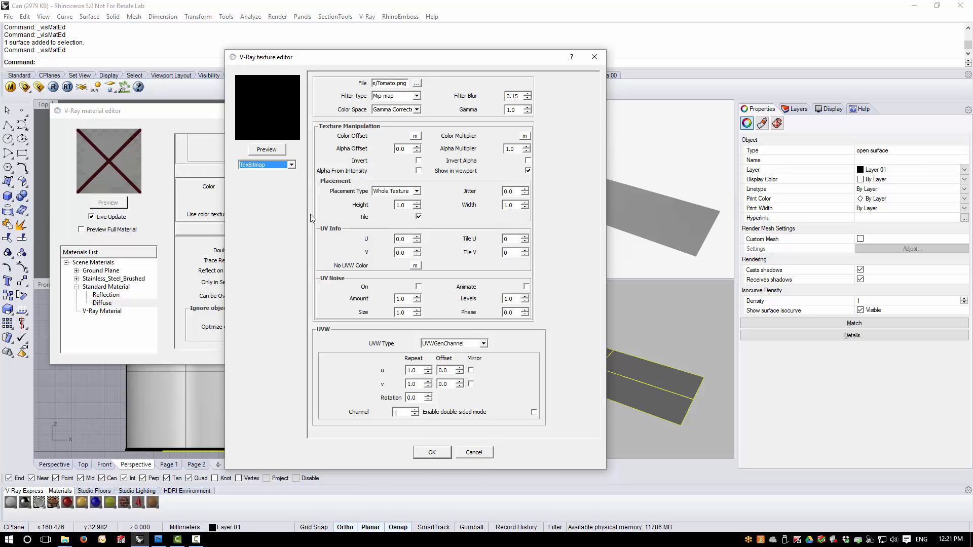
{"action": "left_click", "coordinate": [273, 150]}
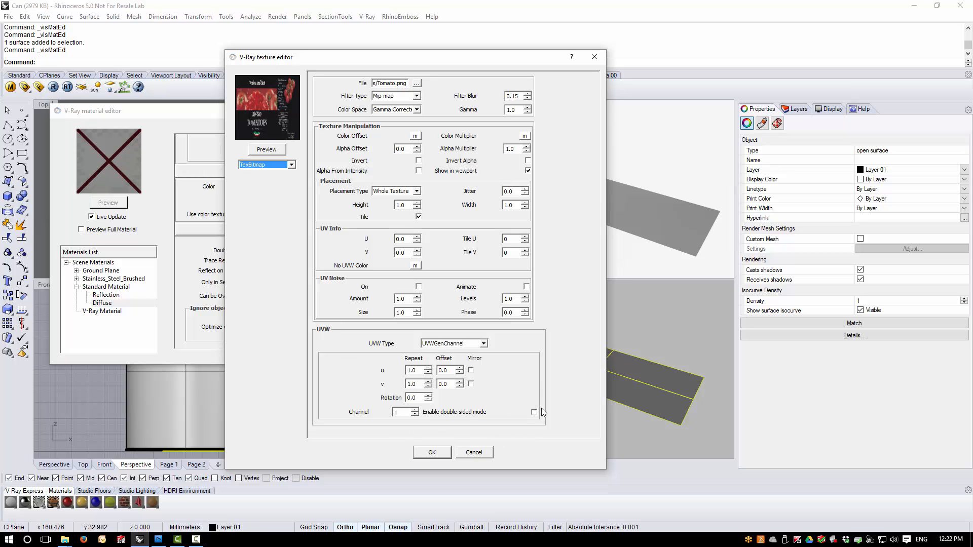
{"action": "left_click", "coordinate": [432, 453]}
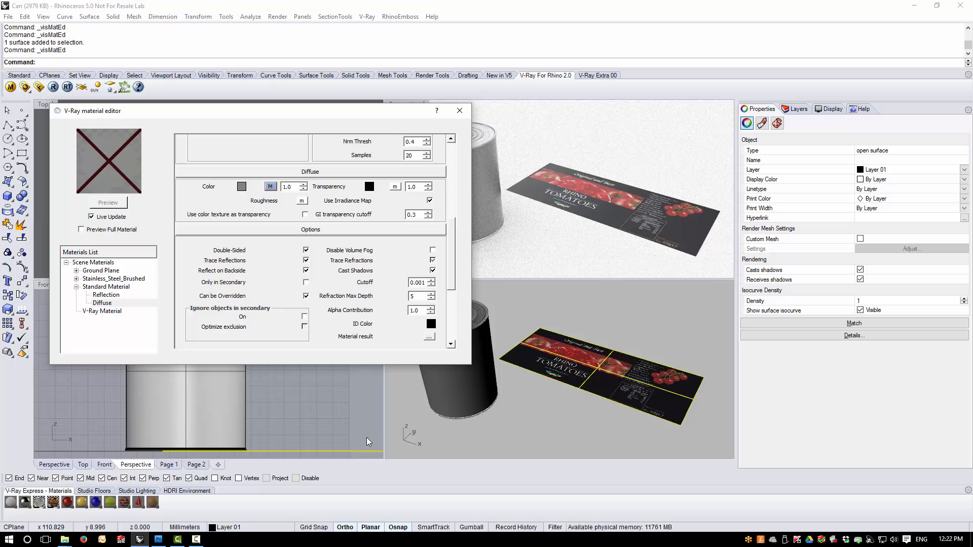
{"action": "left_click", "coordinate": [460, 111]}
{"action": "left_click", "coordinate": [346, 375]}
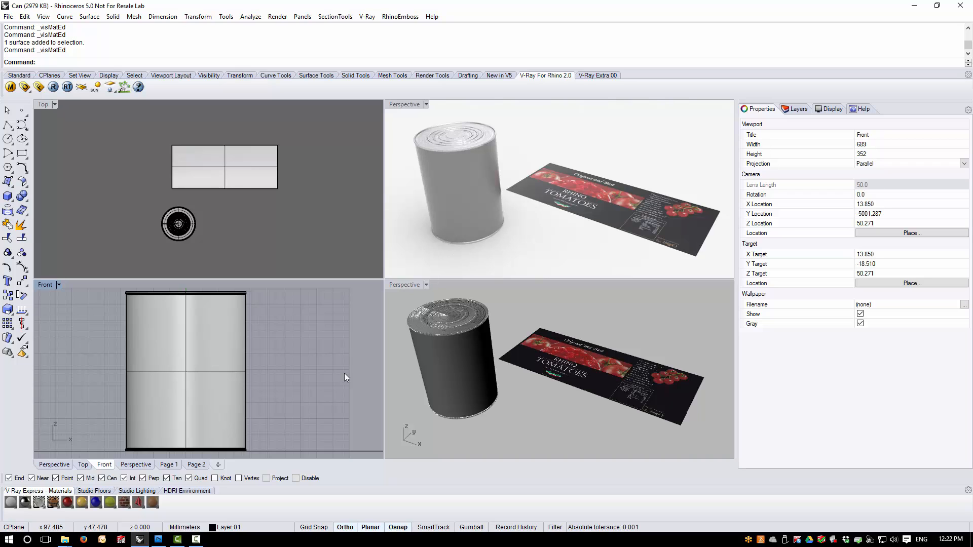
Turn on the flat label surface's control points and move its two left-edge points about 75 mm inward in the Top view
{"action": "left_click", "coordinate": [211, 166]}
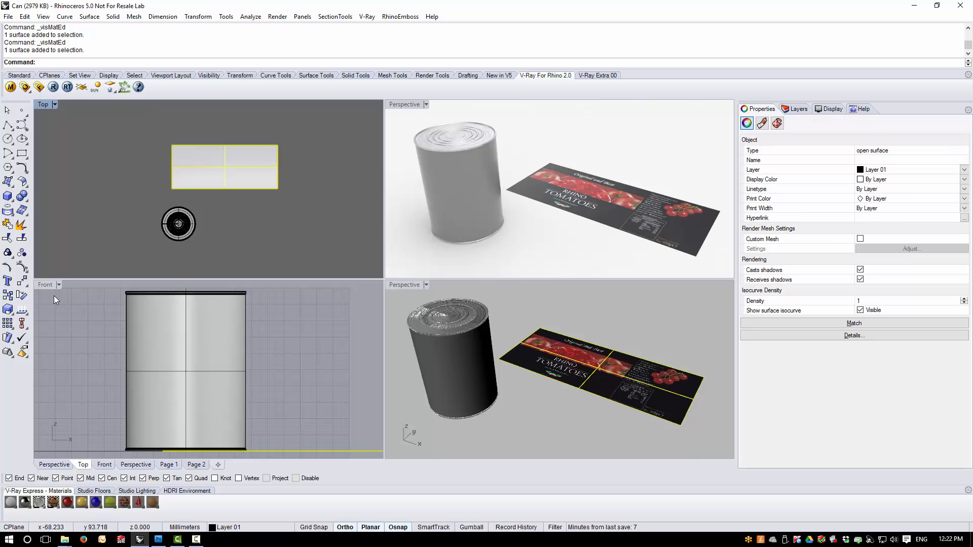
{"action": "left_click", "coordinate": [22, 267]}
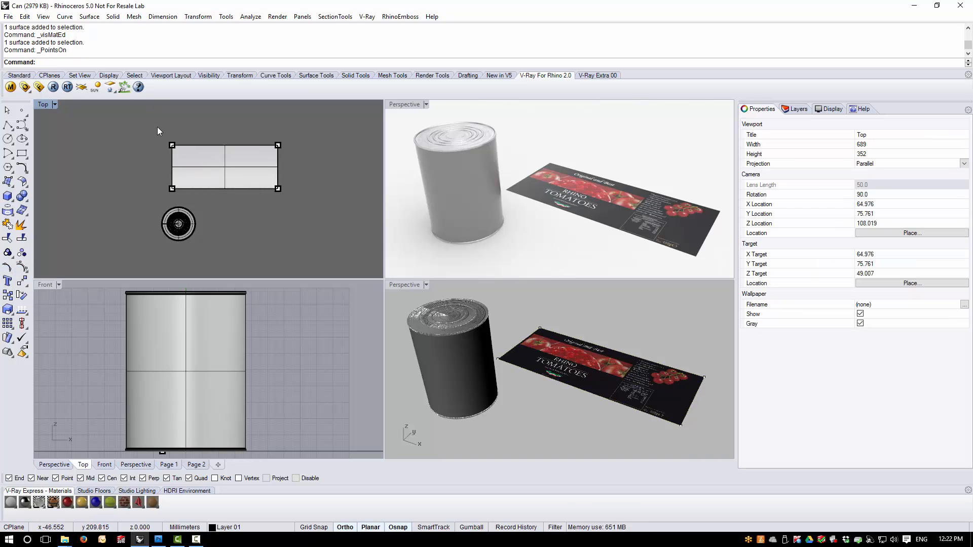
{"action": "left_click_drag", "start_coordinate": [157, 131], "coordinate": [200, 199]}
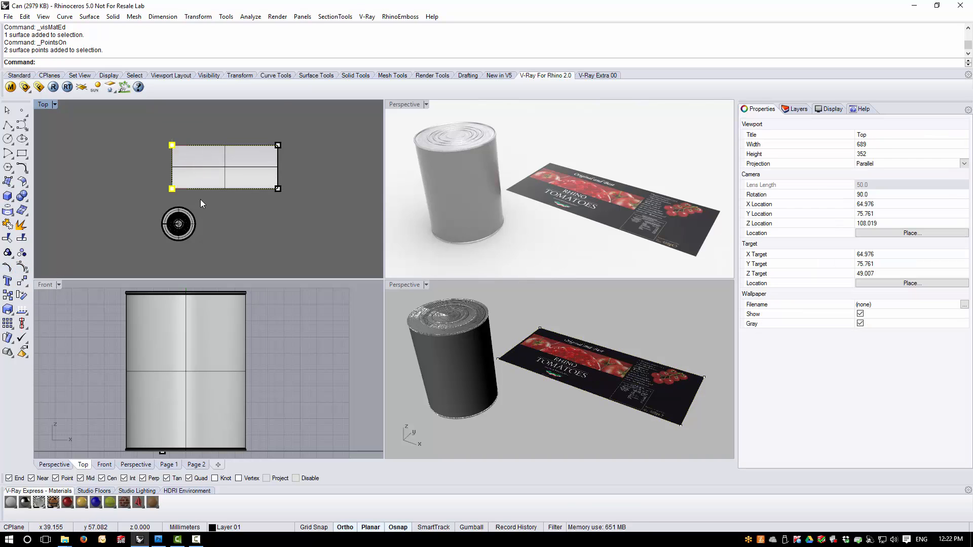
{"action": "left_click", "coordinate": [198, 16]}
{"action": "left_click", "coordinate": [203, 31]}
{"action": "left_click", "coordinate": [241, 225]}
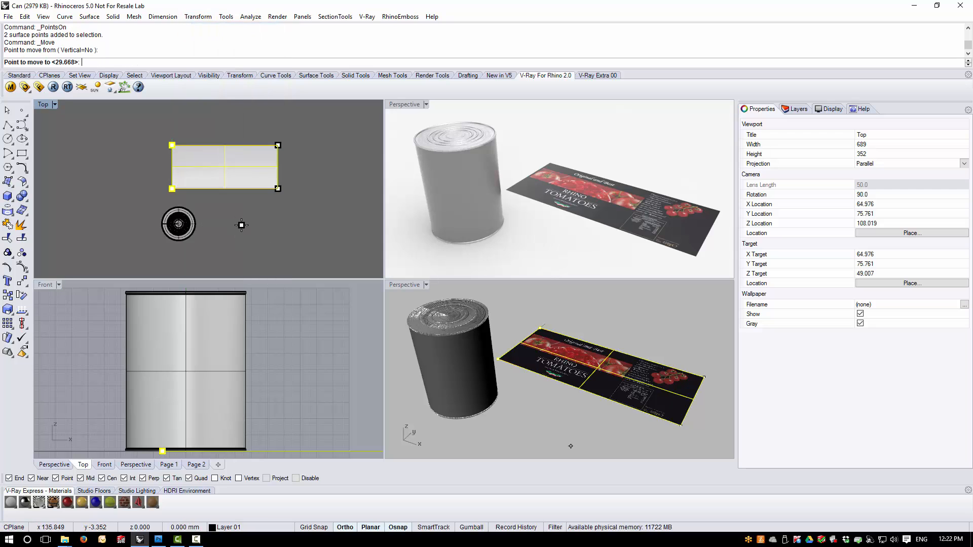
{"action": "left_click", "coordinate": [275, 225]}
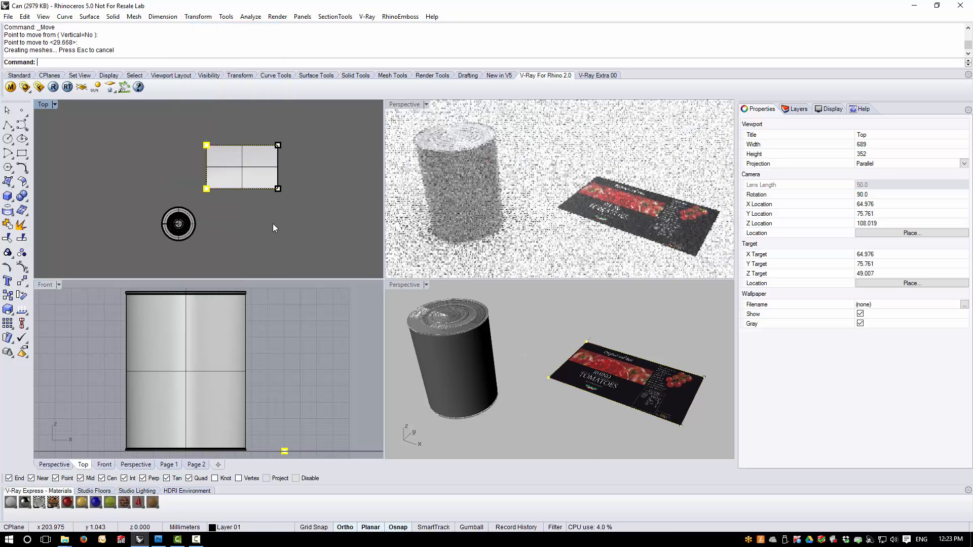
Move the label surface's two lower-edge control points about 65 mm downward in the Top view
{"action": "left_click_drag", "start_coordinate": [184, 178], "coordinate": [314, 201]}
{"action": "right_click", "coordinate": [314, 201]}
{"action": "left_click", "coordinate": [310, 190]}
{"action": "left_click", "coordinate": [310, 219]}
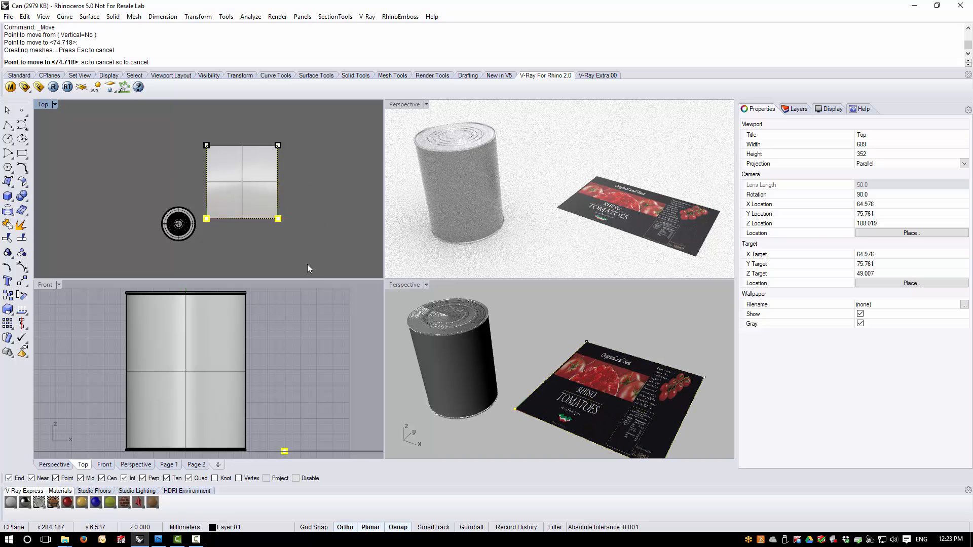
{"action": "left_click", "coordinate": [312, 222]}
Try moving the label surface's lower-right control point upward, and undo the last two point moves
{"action": "left_click", "coordinate": [278, 219]}
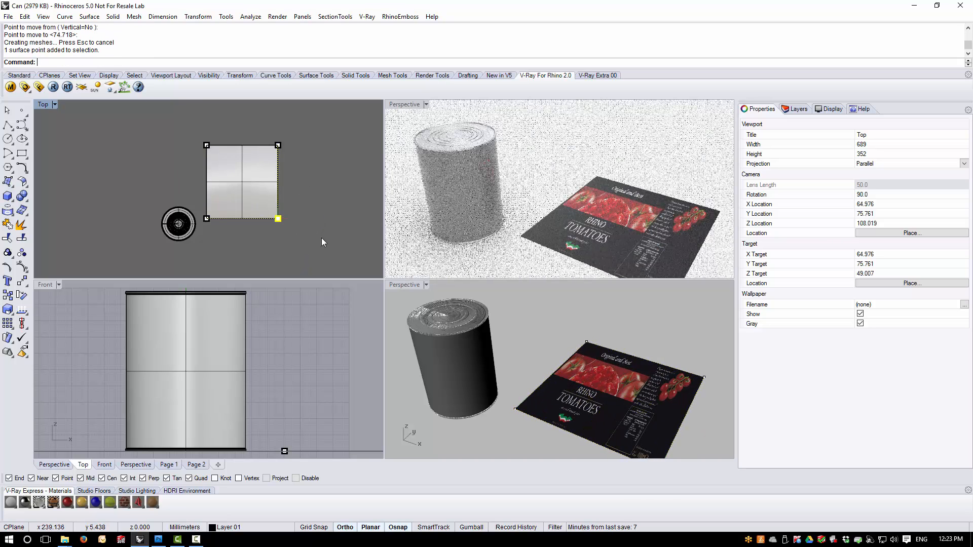
{"action": "right_click", "coordinate": [321, 238]}
{"action": "left_click", "coordinate": [314, 258]}
{"action": "left_click", "coordinate": [331, 207]}
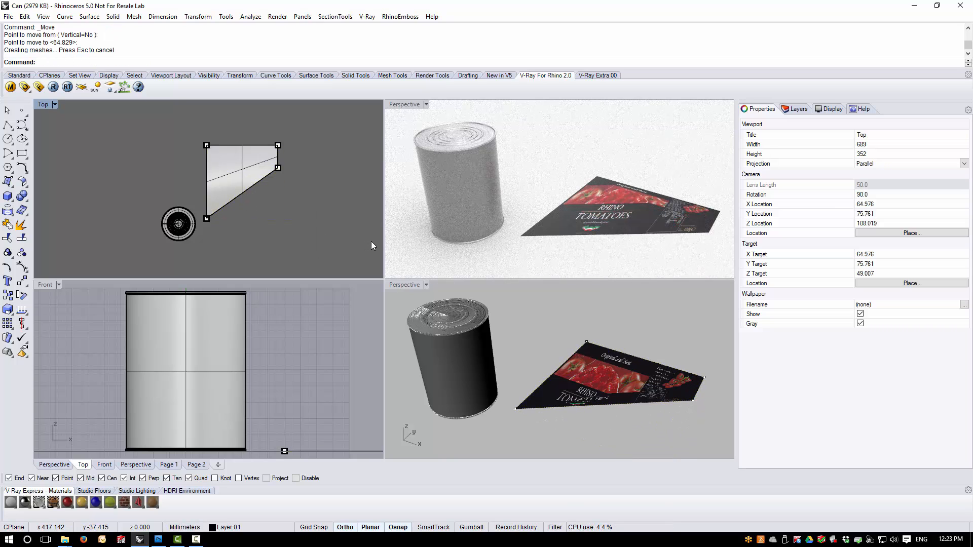
{"action": "key", "text": "ctrl+z"}
{"action": "key", "text": "ctrl+z"}
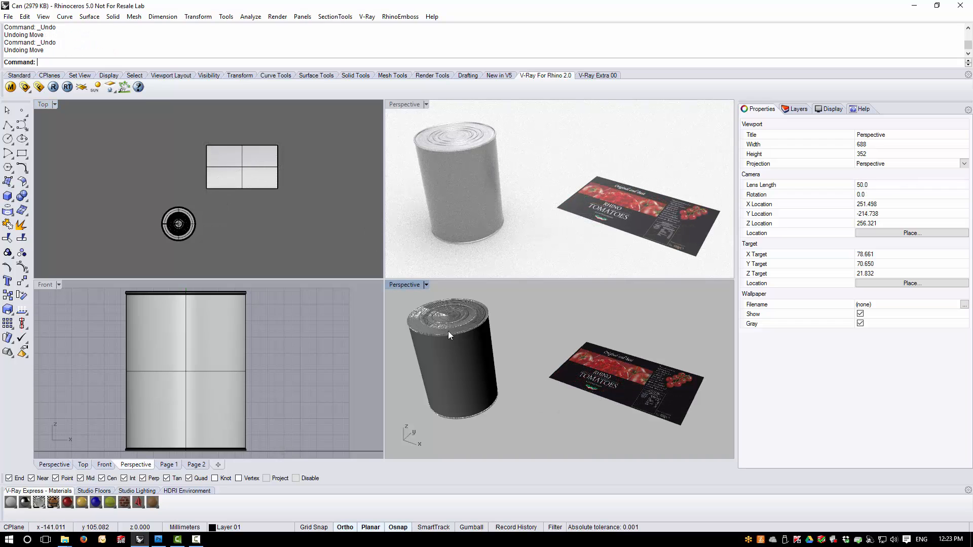
Identify the can's body surface, clear the selection, and open the V-Ray Material's settings in the material editor
{"action": "left_click", "coordinate": [495, 396]}
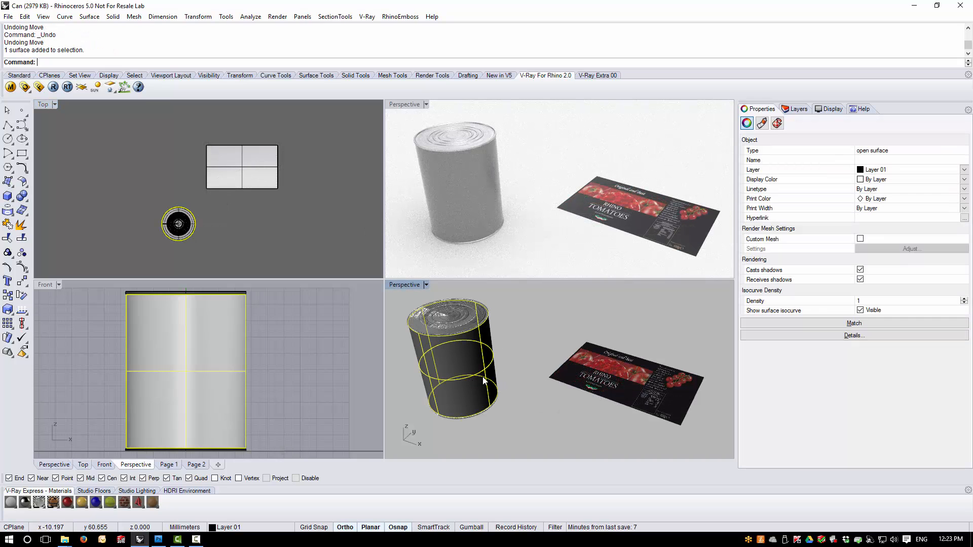
{"action": "left_click", "coordinate": [392, 390]}
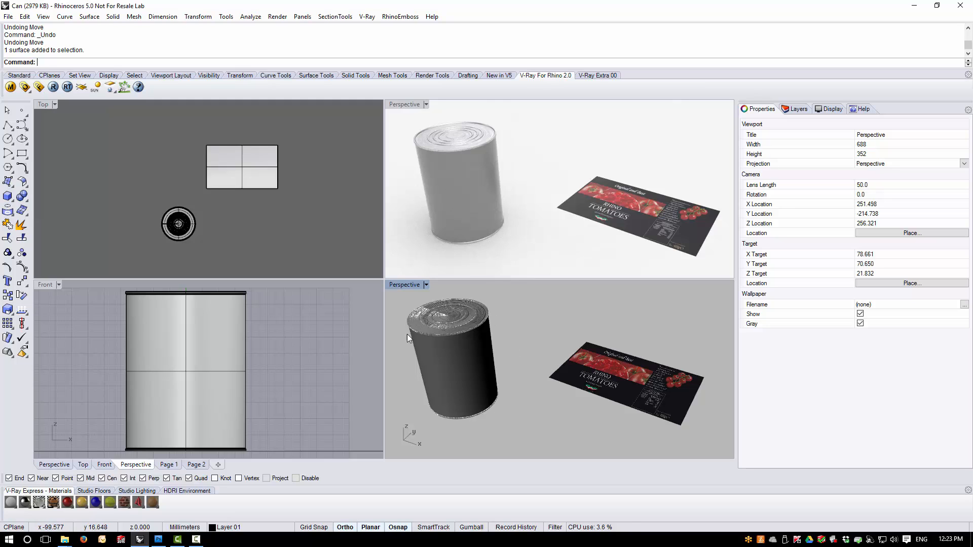
{"action": "left_click", "coordinate": [10, 88]}
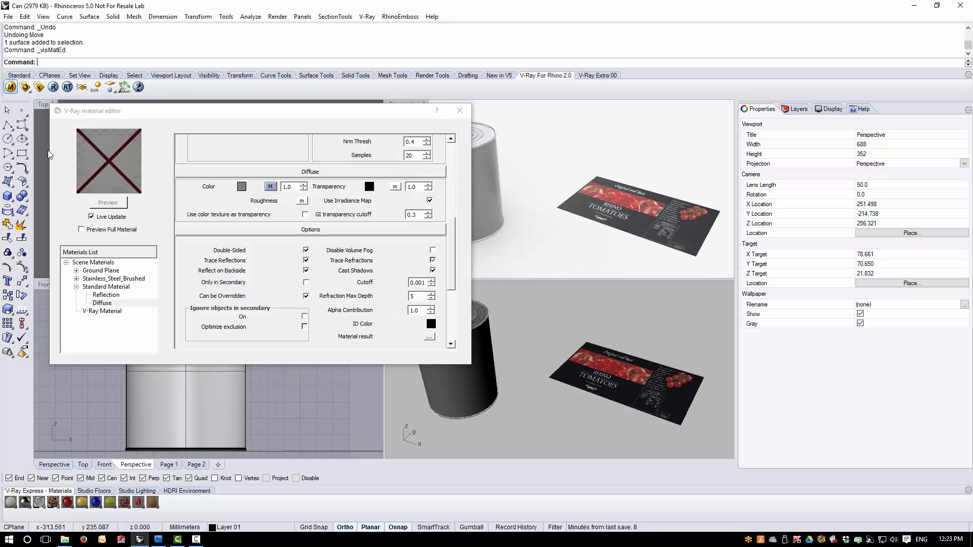
{"action": "left_click", "coordinate": [104, 311]}
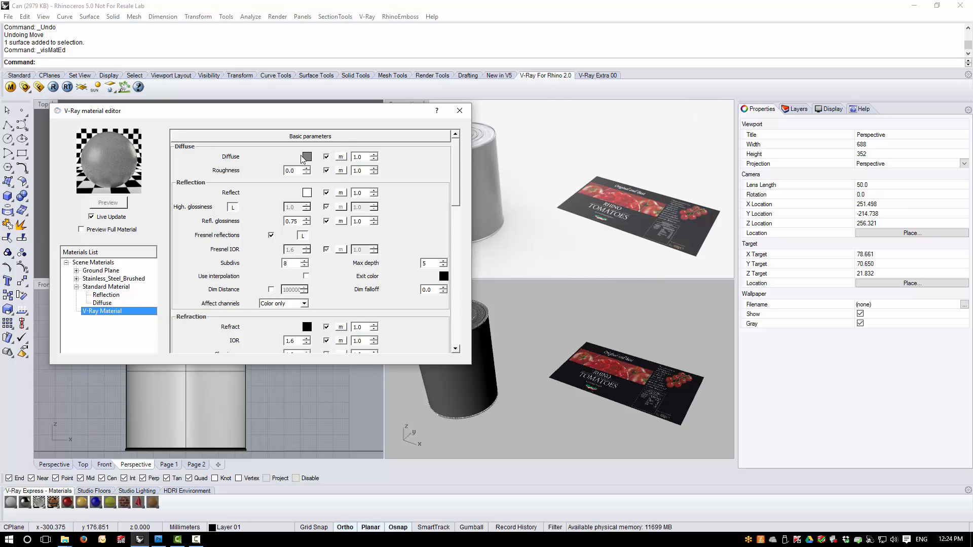
Assign a TexBitmap texture with the Tomato PNG file to the V-Ray Material's diffuse map and close the editor
{"action": "left_click", "coordinate": [341, 158]}
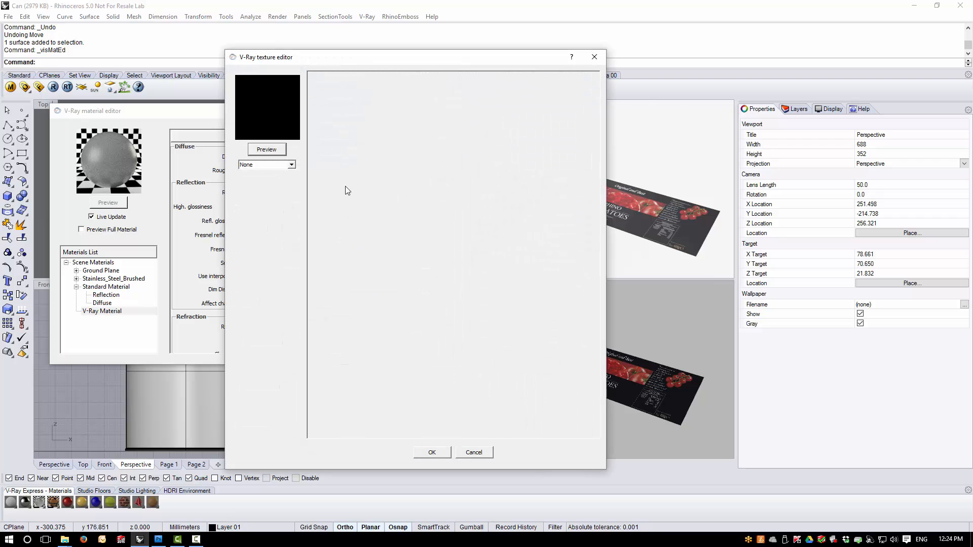
{"action": "left_click", "coordinate": [293, 165]}
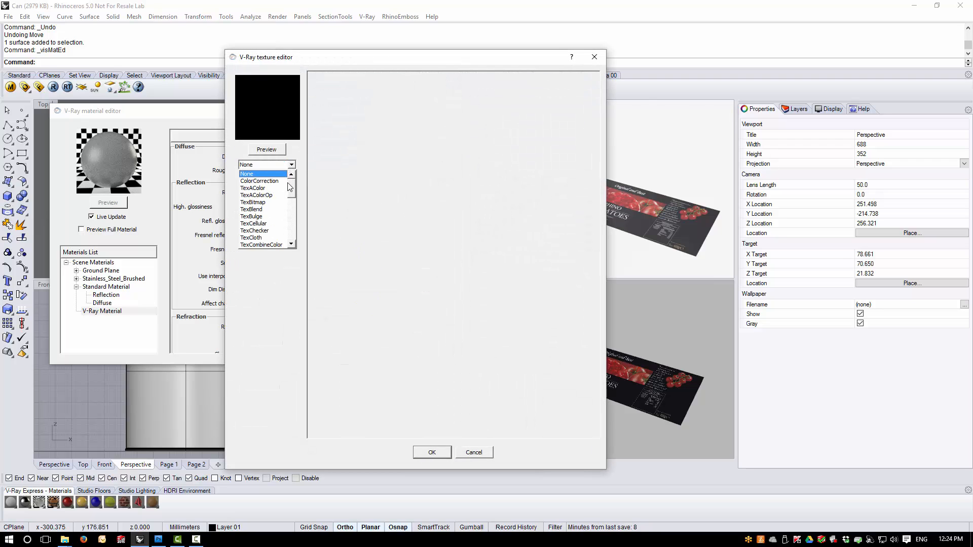
{"action": "left_click", "coordinate": [283, 205]}
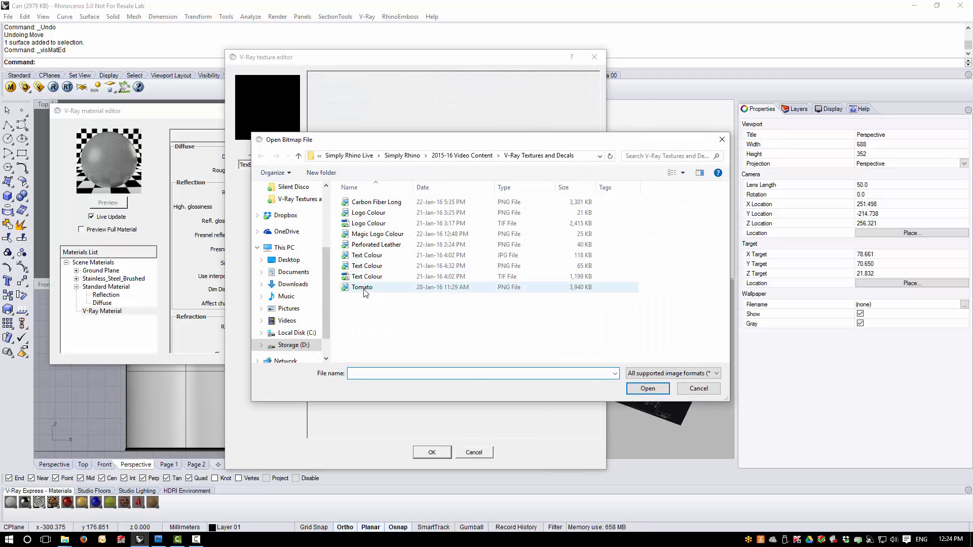
{"action": "double_click", "coordinate": [364, 289]}
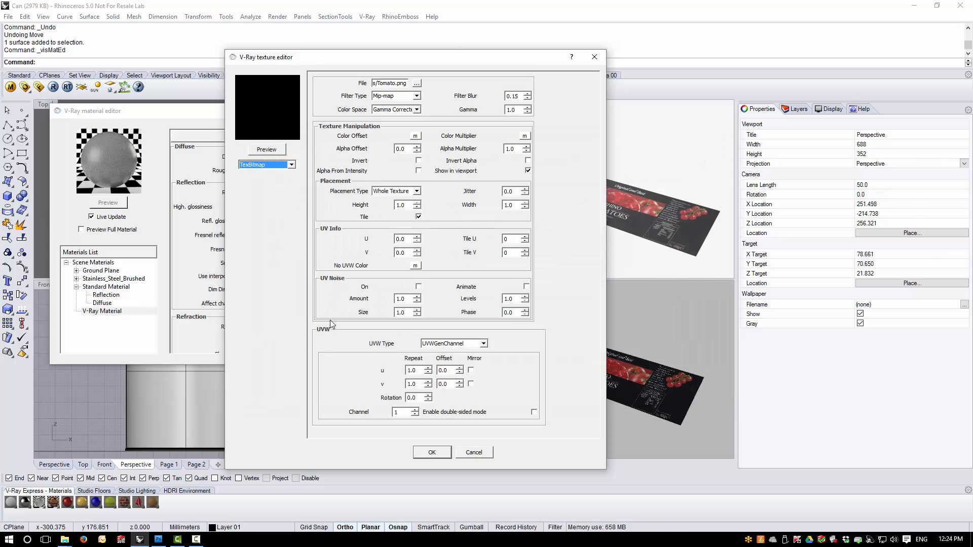
{"action": "left_click", "coordinate": [432, 452]}
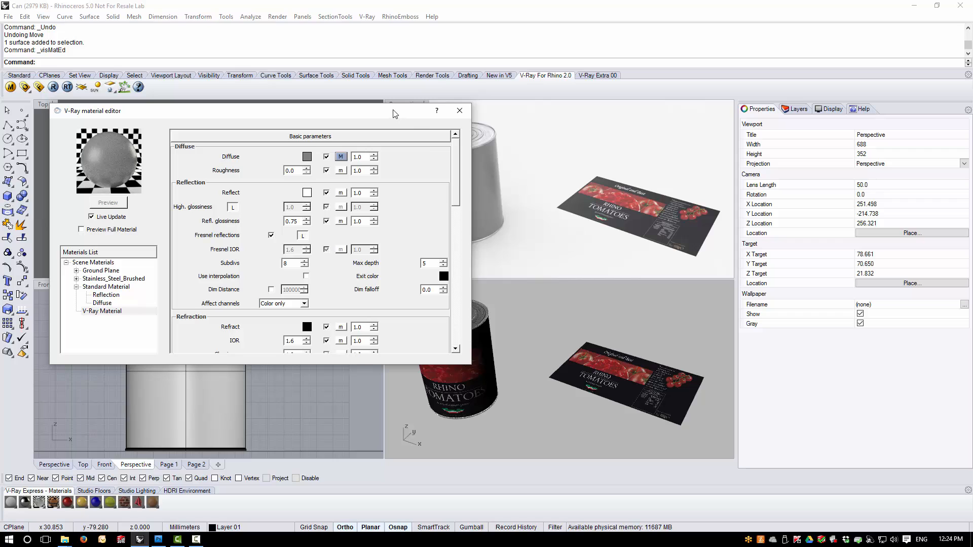
{"action": "left_click", "coordinate": [460, 111]}
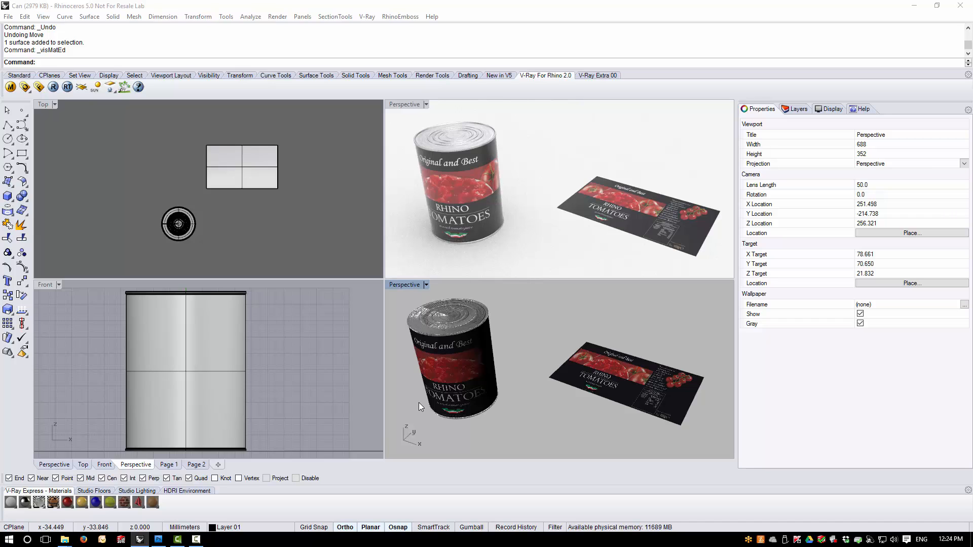
Maximize the rendered Perspective viewport and examine the label wrap from the back side of the can
{"action": "double_click", "coordinate": [410, 105]}
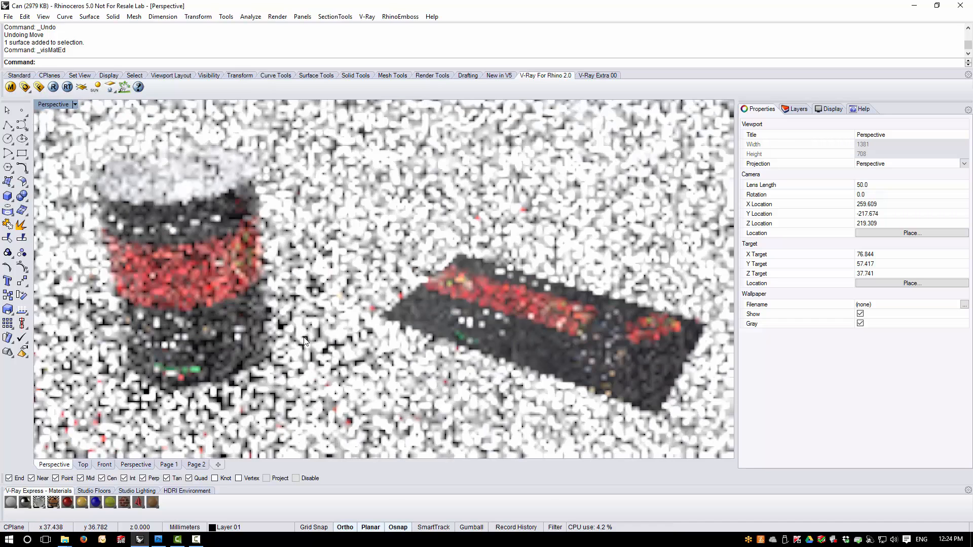
{"action": "right_click_drag", "start_coordinate": [305, 342], "coordinate": [376, 269]}
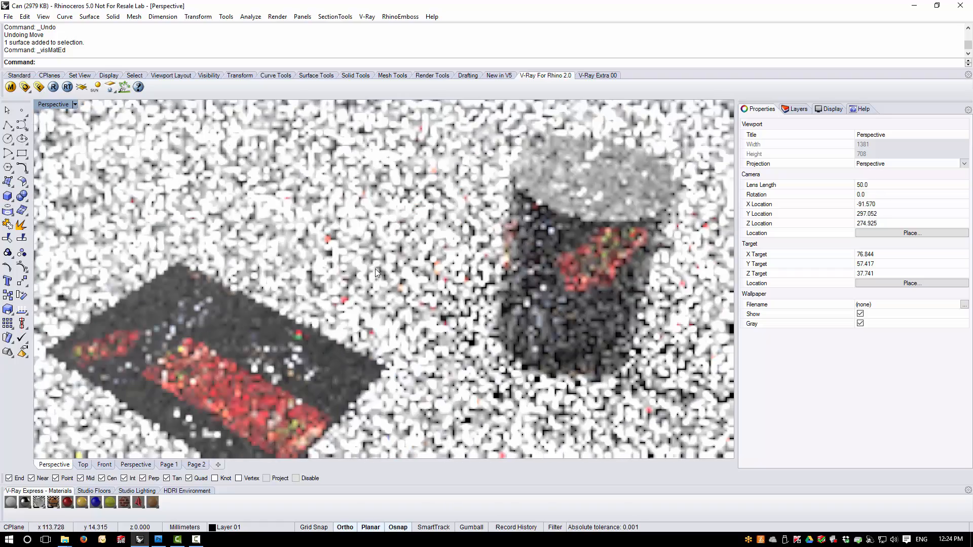
Examine the tomato label on the rendered can up close and from another angle
{"action": "scroll", "coordinate": [527, 253], "scroll_direction": "up", "scroll_amount": 5}
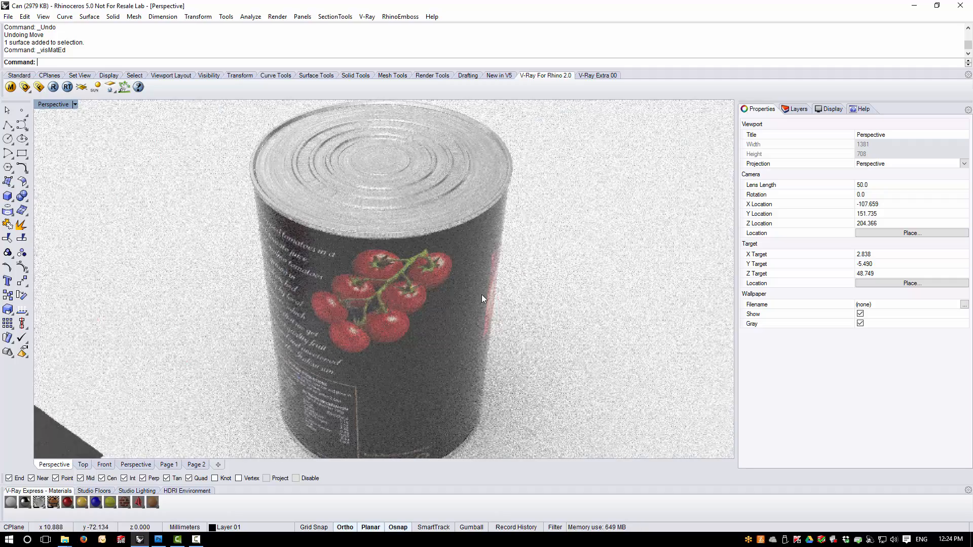
{"action": "right_click_drag", "start_coordinate": [509, 322], "coordinate": [557, 284]}
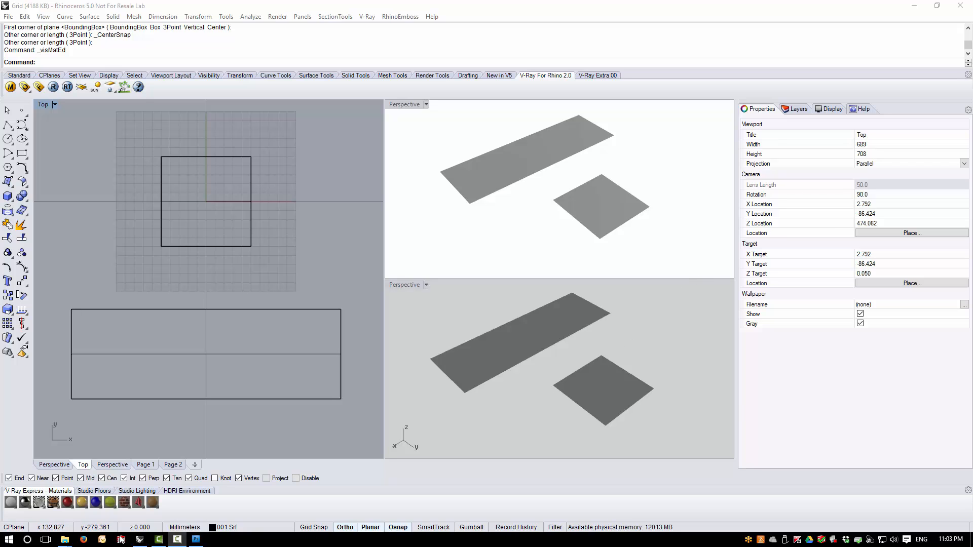
Switch to Photoshop to view the Grid Colour.png checker image, and return to Rhino
{"action": "left_click", "coordinate": [196, 539]}
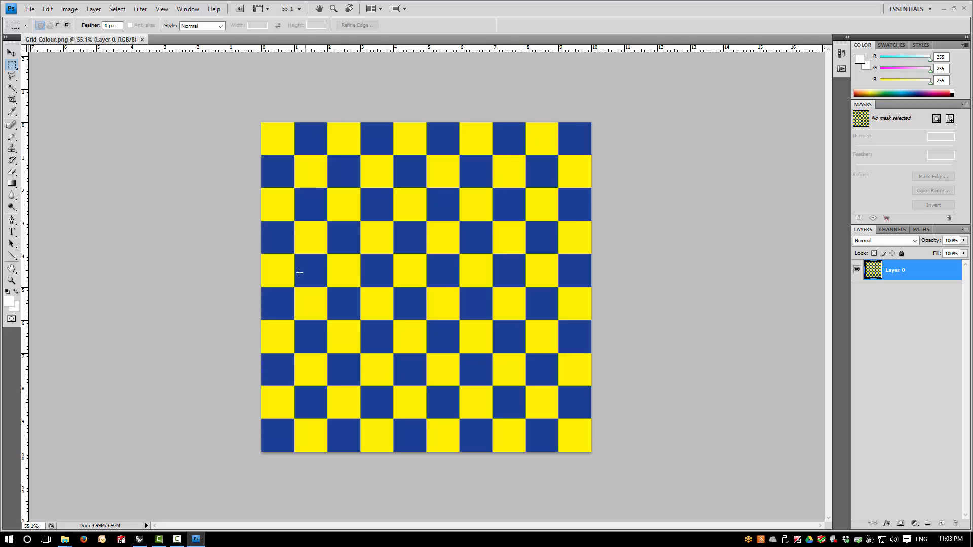
{"action": "left_click", "coordinate": [140, 540]}
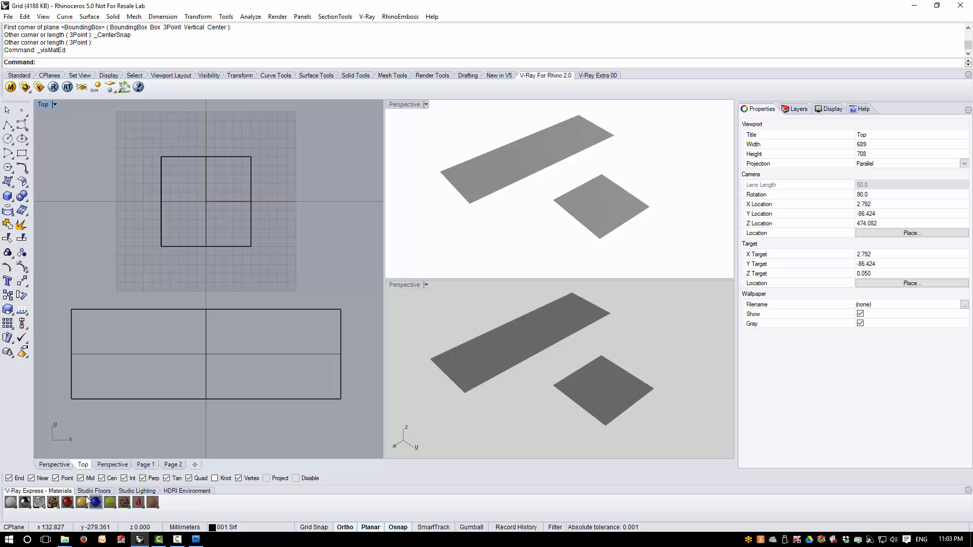
Assign a TexBitmap texture with the Grid Colour PNG file to the Test material's diffuse map and close the material editor
{"action": "left_click", "coordinate": [10, 87]}
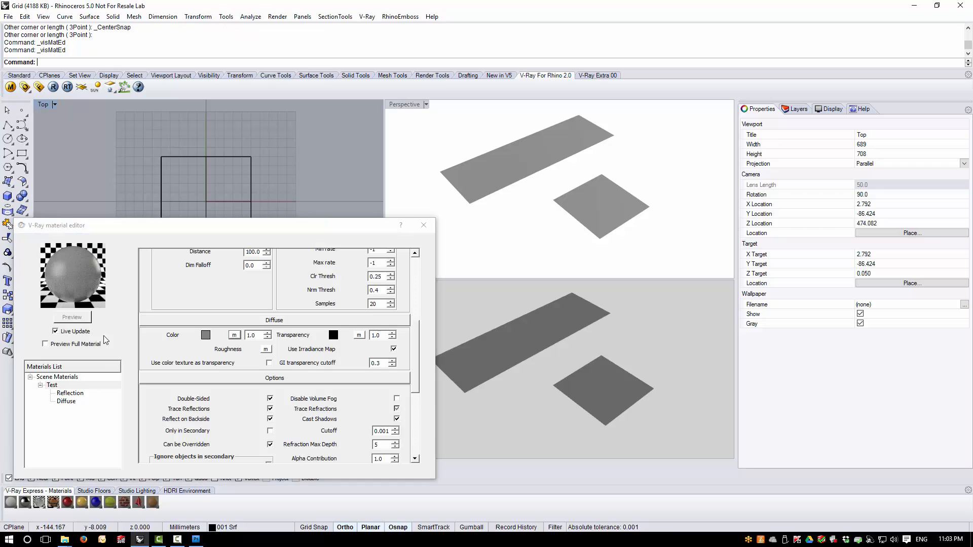
{"action": "left_click", "coordinate": [67, 402]}
{"action": "left_click", "coordinate": [235, 335]}
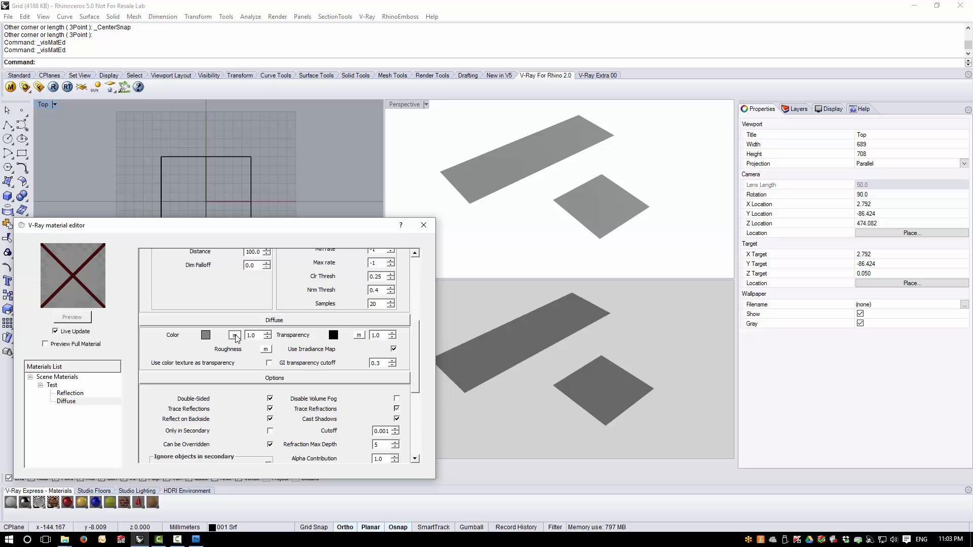
{"action": "left_click", "coordinate": [292, 165]}
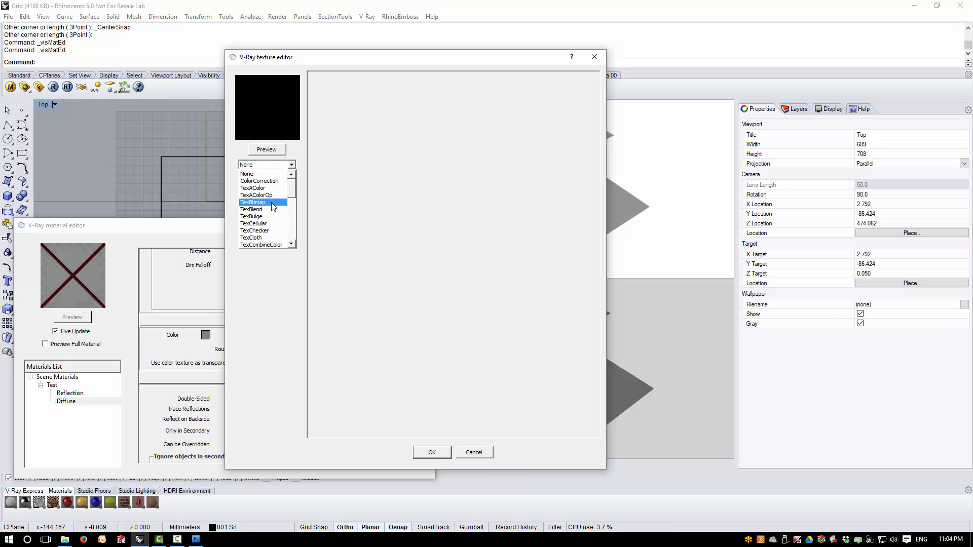
{"action": "left_click", "coordinate": [264, 202]}
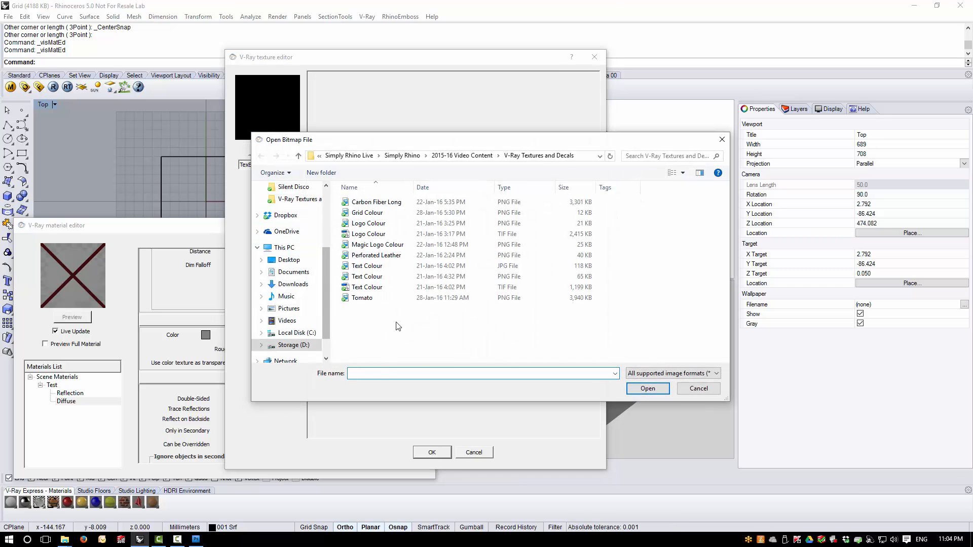
{"action": "left_click", "coordinate": [372, 213]}
{"action": "left_click", "coordinate": [649, 388]}
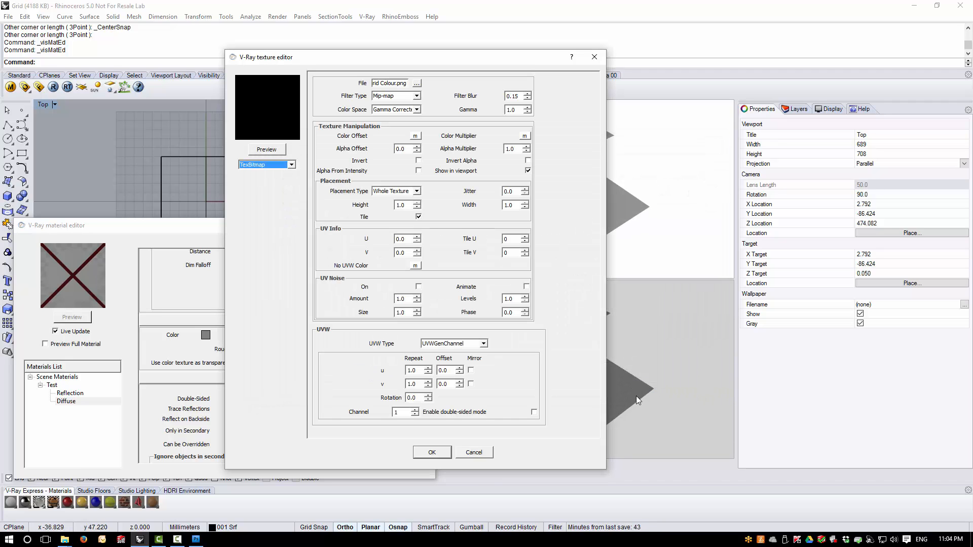
{"action": "left_click", "coordinate": [432, 452]}
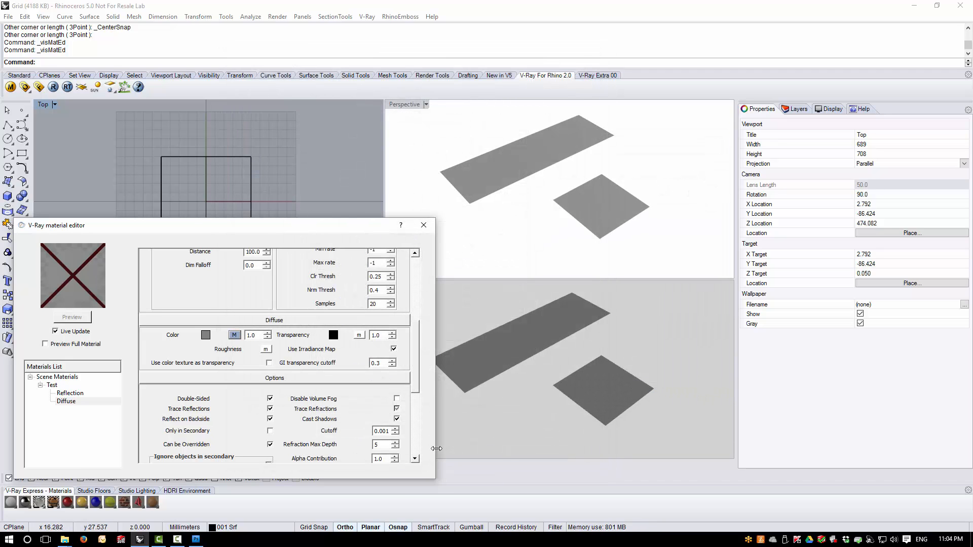
{"action": "left_click", "coordinate": [52, 385]}
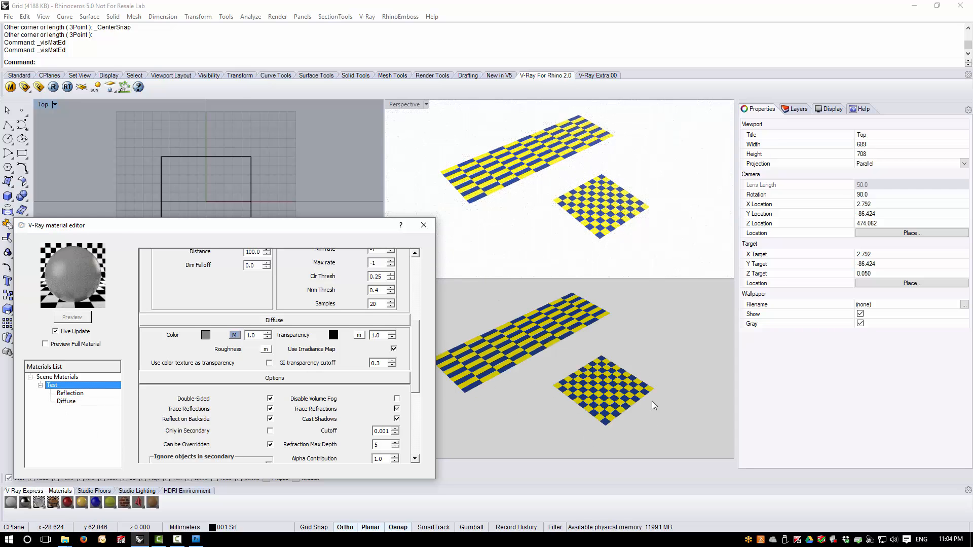
{"action": "left_click", "coordinate": [424, 225]}
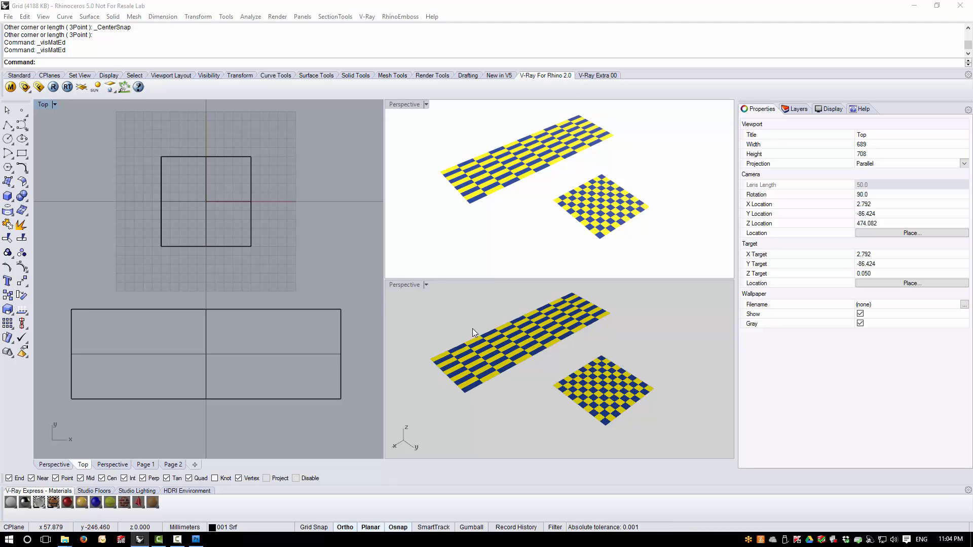
Apply a 100 by 100 mm planar UV mapping to the long rectangular surface, starting from its lower-left corner in the Top view
{"action": "left_click", "coordinate": [343, 331]}
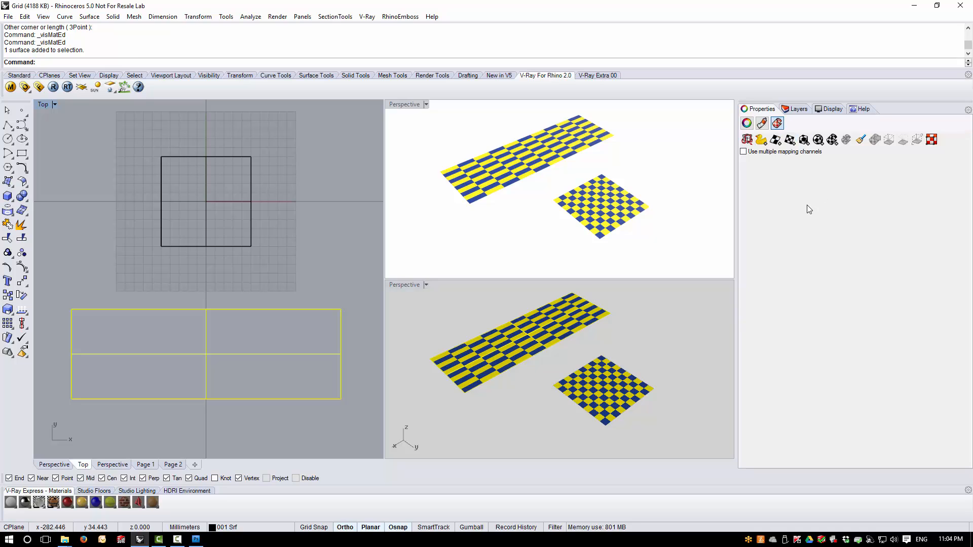
{"action": "left_click", "coordinate": [791, 140]}
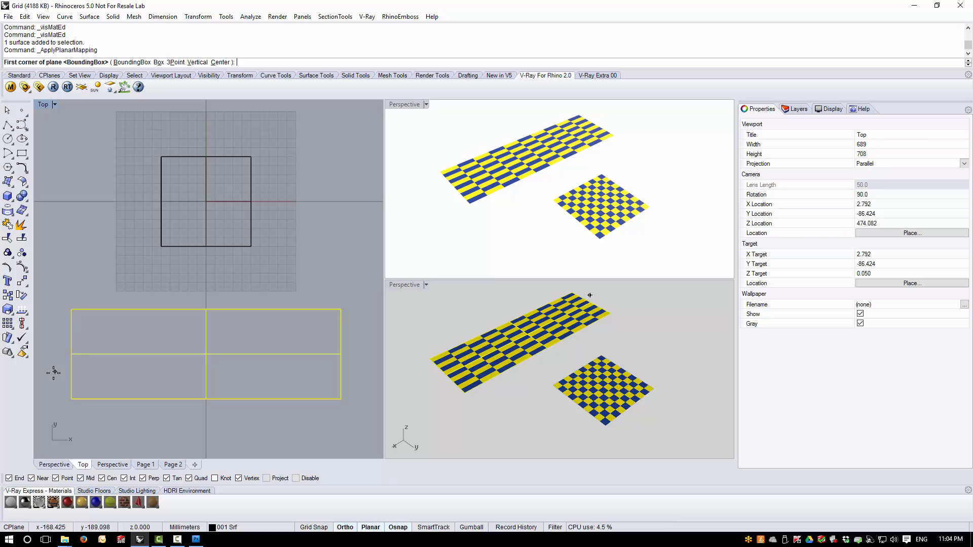
{"action": "left_click", "coordinate": [71, 399]}
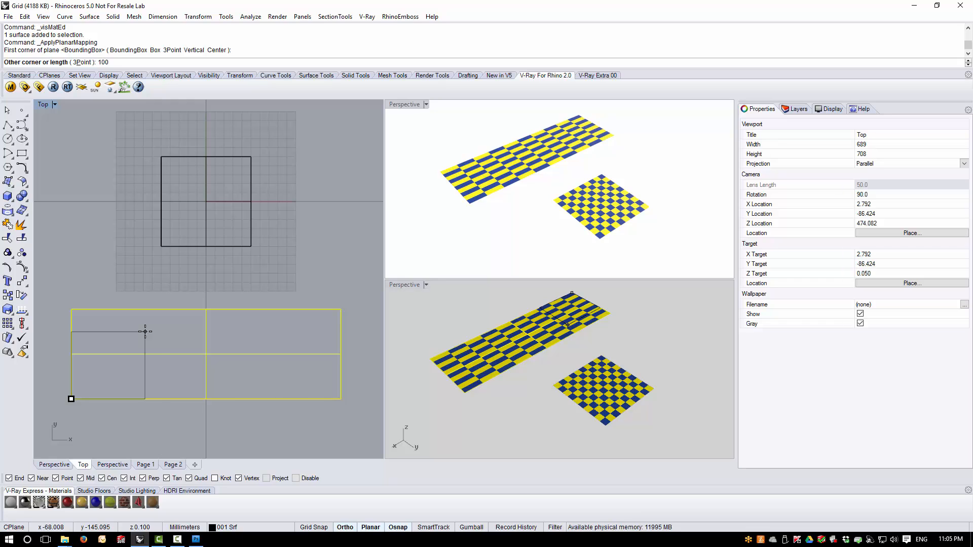
{"action": "key", "text": "Return"}
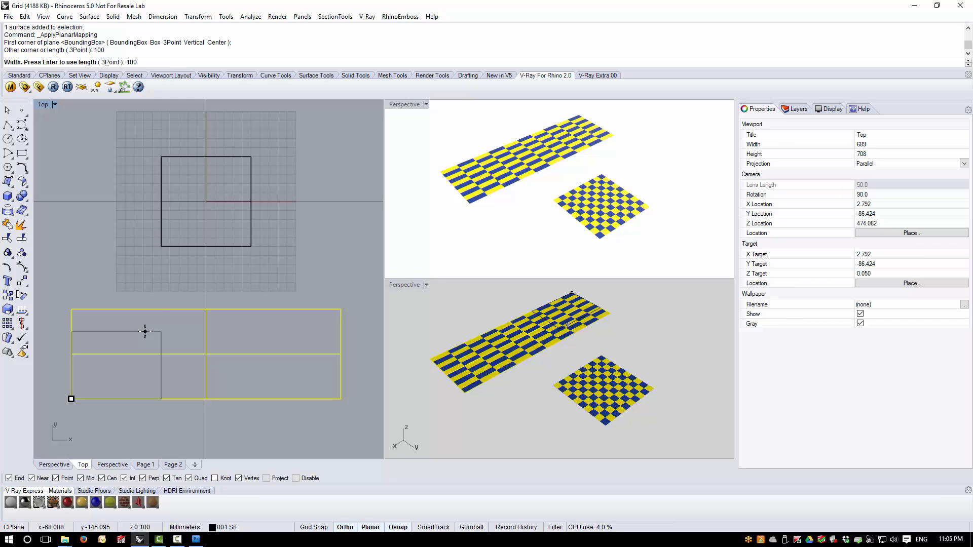
{"action": "type", "text": "100"}
{"action": "key", "text": "Return"}
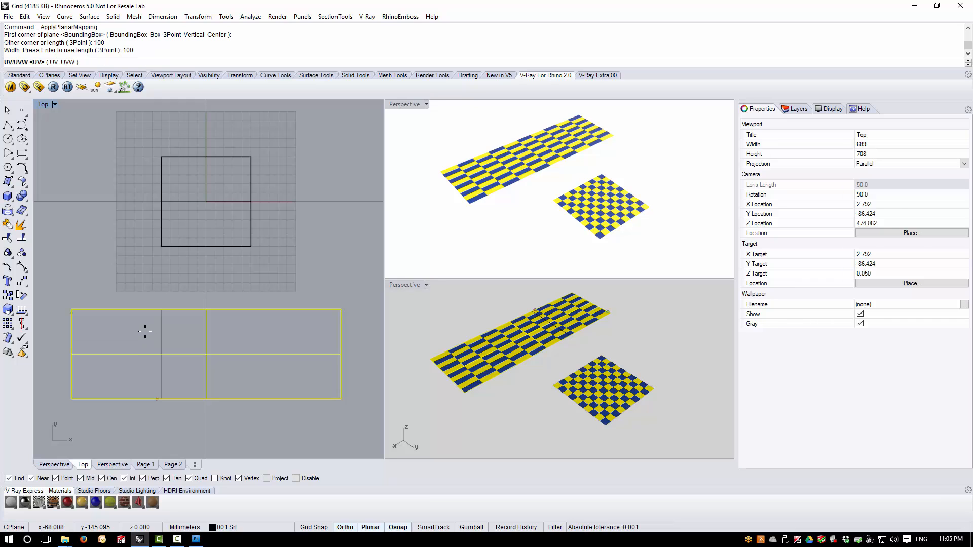
{"action": "key", "text": "Return"}
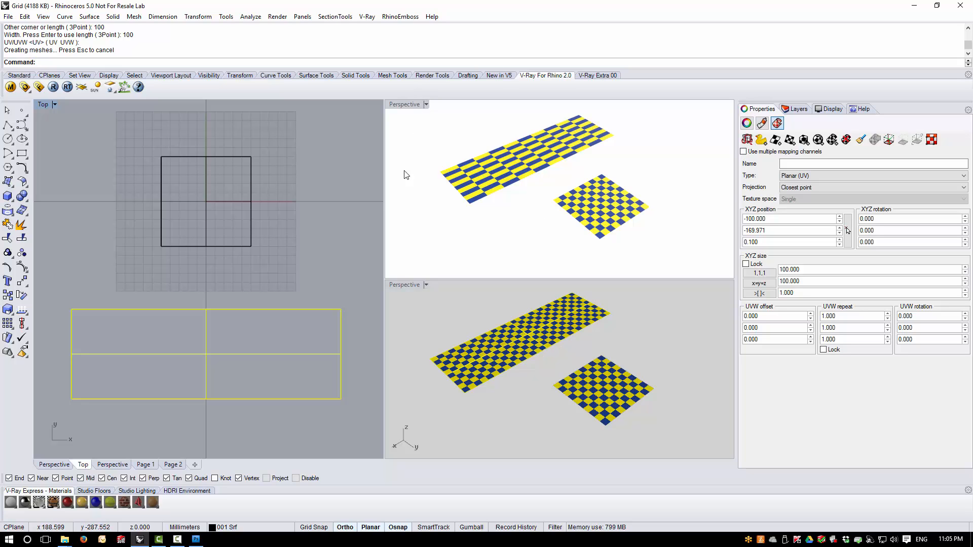
Refresh the VRay RT Perspective viewport by switching its display mode to Rendered and back, and close the V-Ray progress window
{"action": "left_click", "coordinate": [445, 191]}
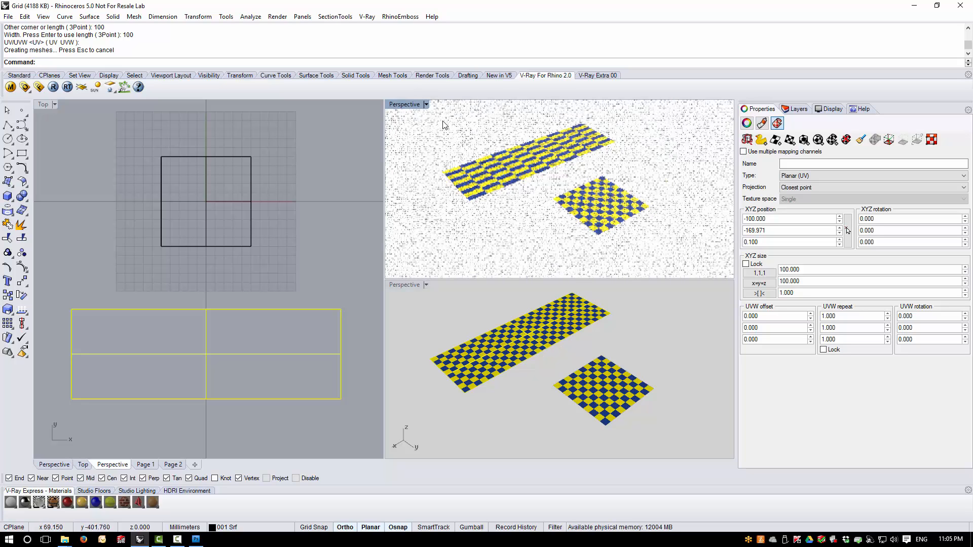
{"action": "left_click", "coordinate": [426, 104]}
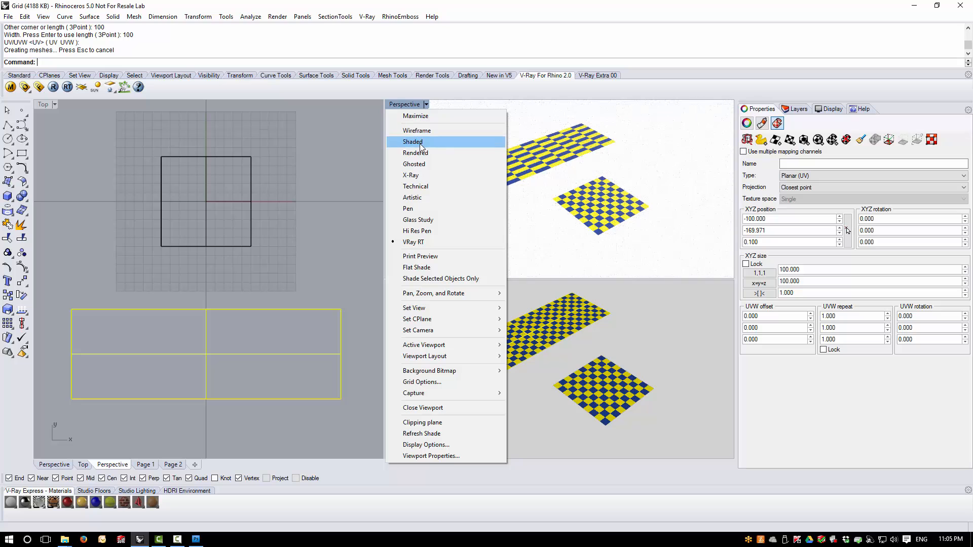
{"action": "left_click", "coordinate": [416, 152]}
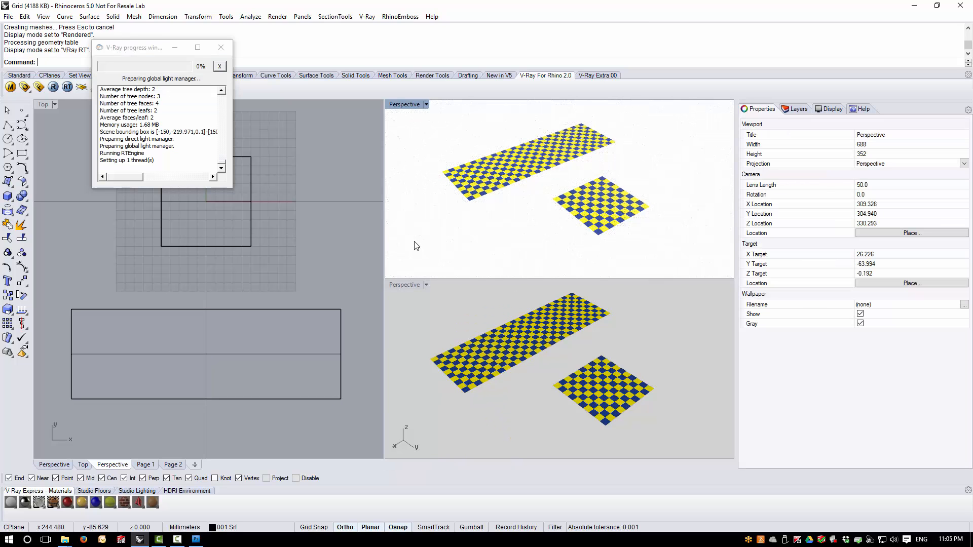
{"action": "left_click", "coordinate": [221, 48]}
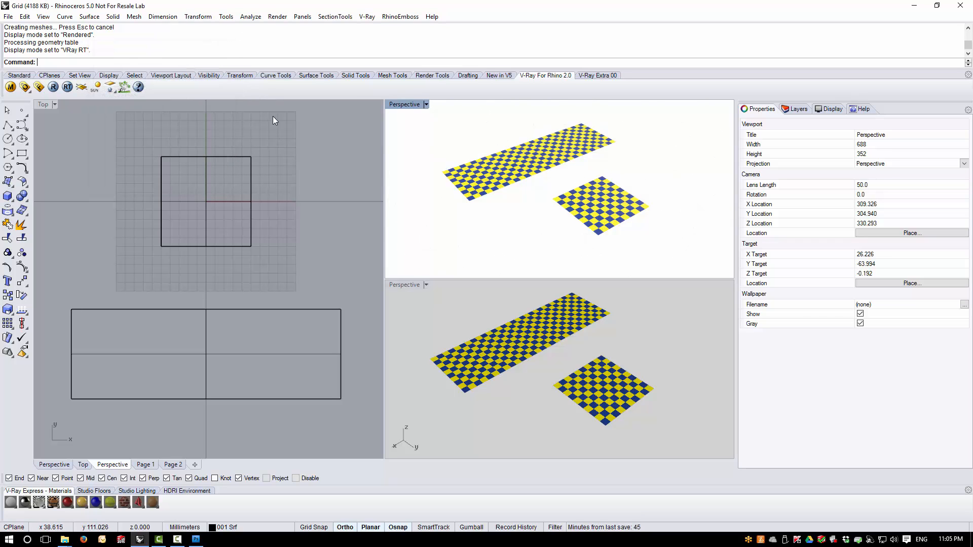
Show the mapping widget of the long rectangular surface for mapping channel 1
{"action": "left_click", "coordinate": [205, 310]}
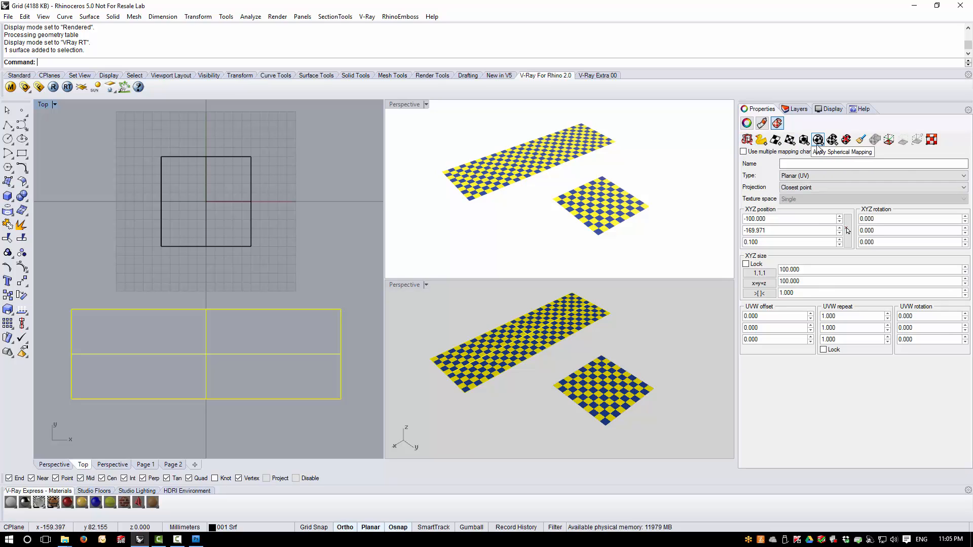
{"action": "left_click", "coordinate": [889, 142]}
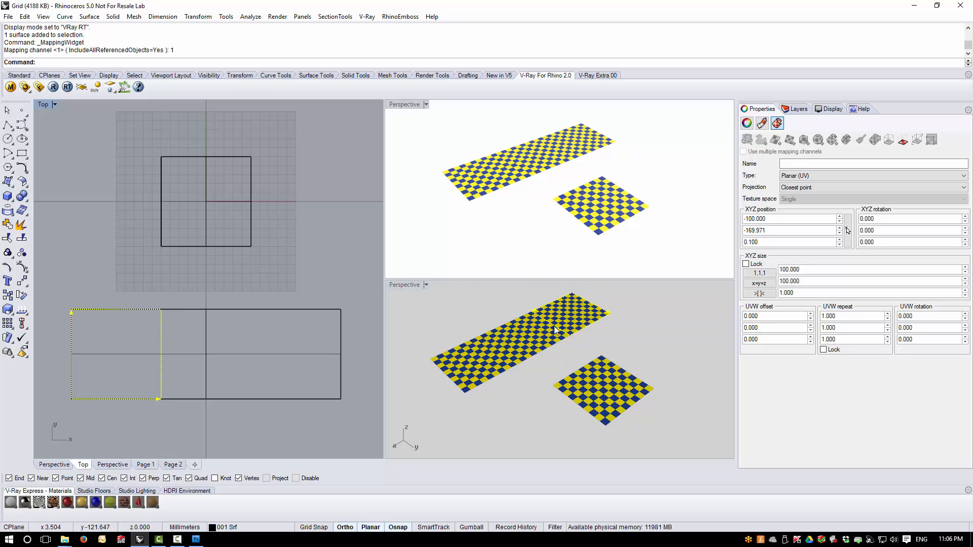
Rotate the planar mapping widget 45 degrees about the long surface's lower-left corner in the Top view
{"action": "left_click", "coordinate": [198, 16]}
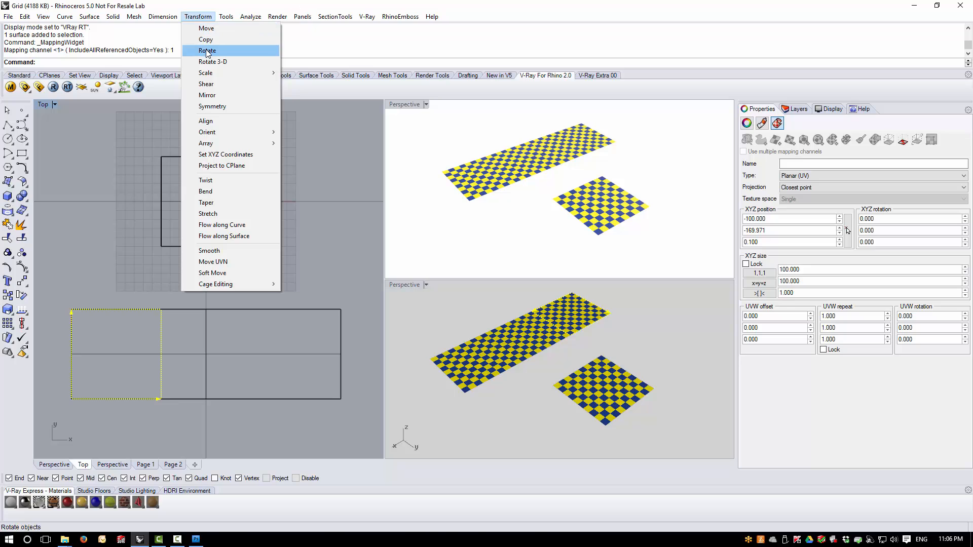
{"action": "left_click", "coordinate": [201, 50]}
{"action": "left_click", "coordinate": [71, 399]}
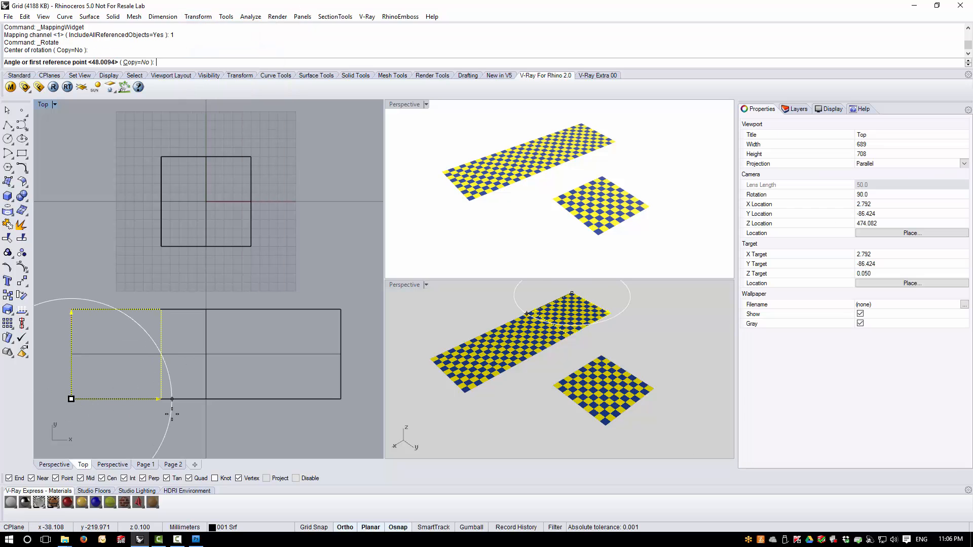
{"action": "left_click", "coordinate": [172, 399]}
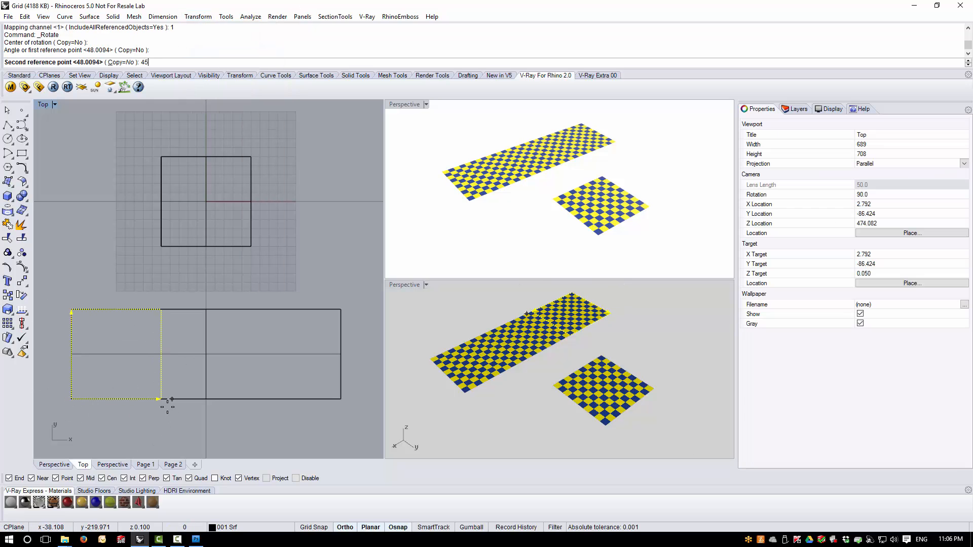
{"action": "type", "text": "45"}
{"action": "key", "text": "Return"}
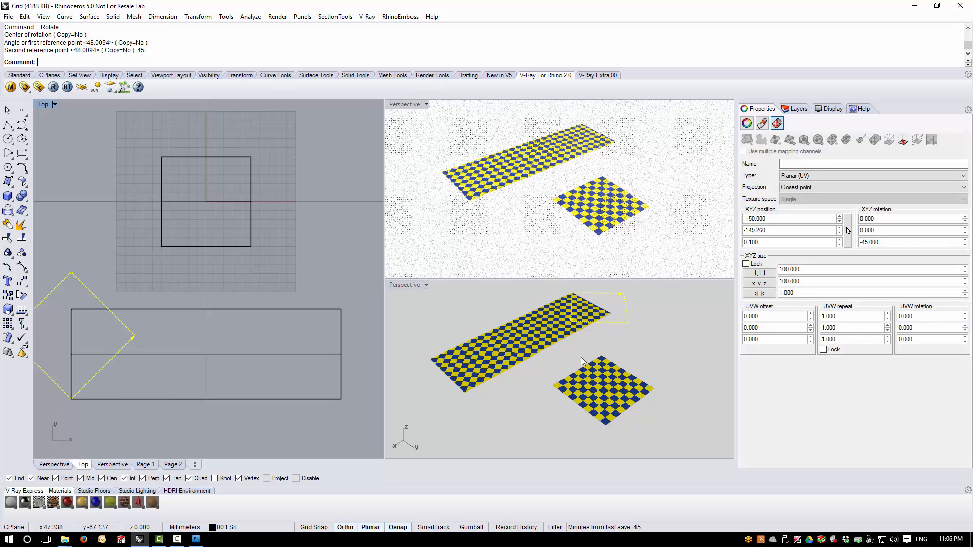
Try moving the rotated mapping widget across the long surface, and undo the moves and the rotation
{"action": "left_click_drag", "start_coordinate": [134, 336], "coordinate": [139, 363]}
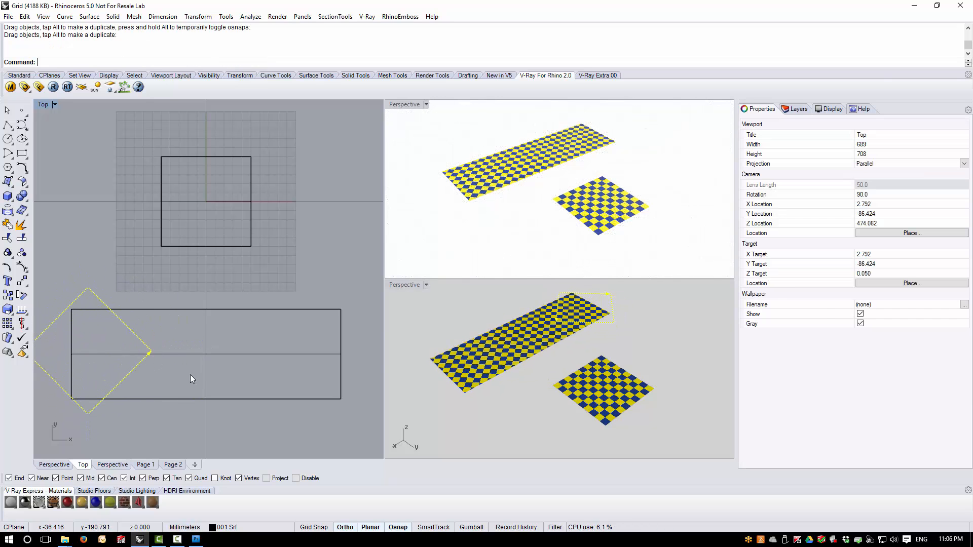
{"action": "key", "text": "ctrl+z"}
{"action": "key", "text": "ctrl+z"}
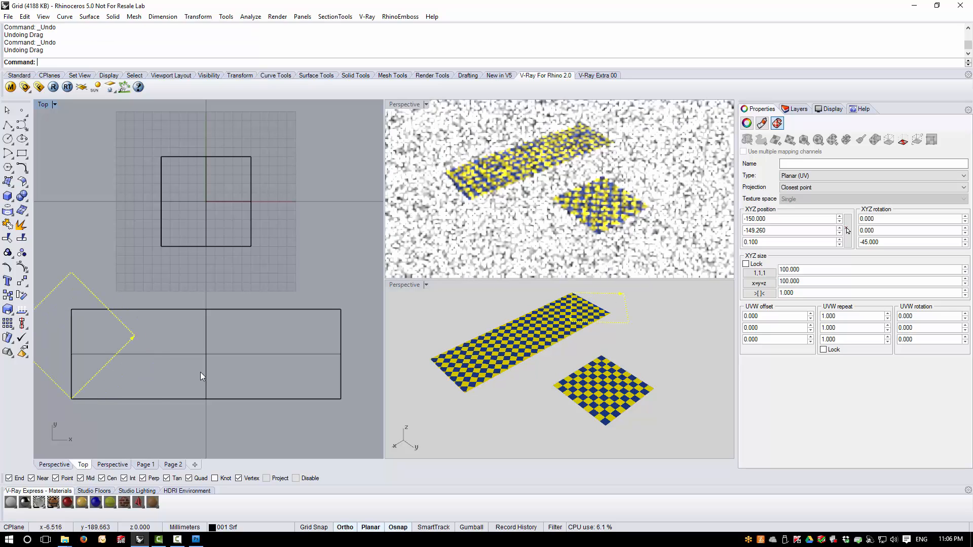
{"action": "key", "text": "ctrl+z"}
Scale the mapping widget with Scale 2-D from the long surface's lower-left corner, using reference points along its lower edge
{"action": "left_click", "coordinate": [202, 17]}
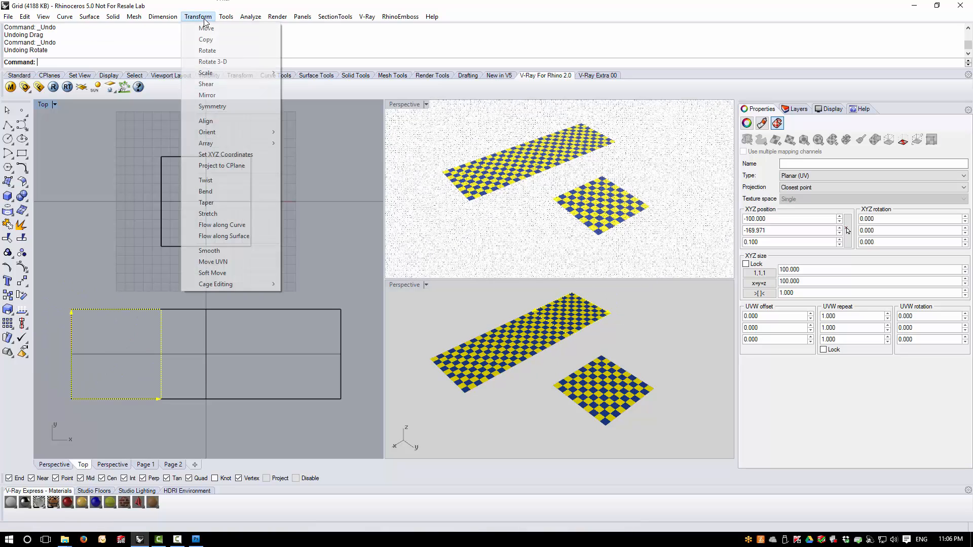
{"action": "mouse_move", "coordinate": [207, 72]}
{"action": "left_click", "coordinate": [308, 84]}
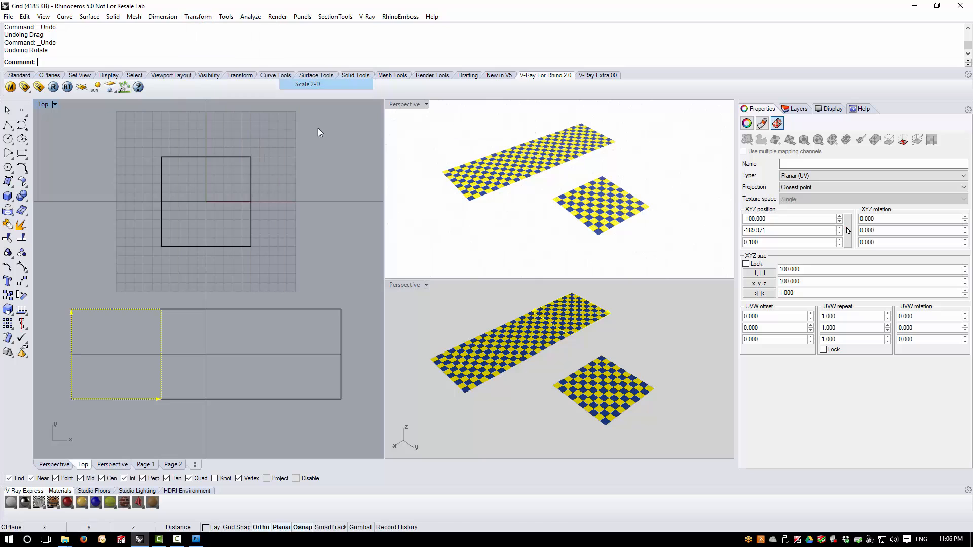
{"action": "left_click", "coordinate": [71, 399]}
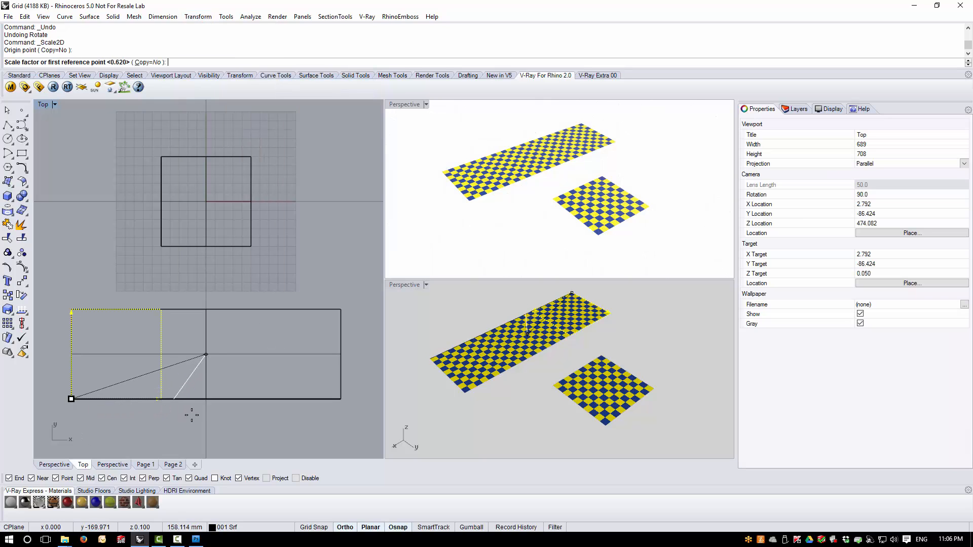
{"action": "left_click", "coordinate": [180, 399]}
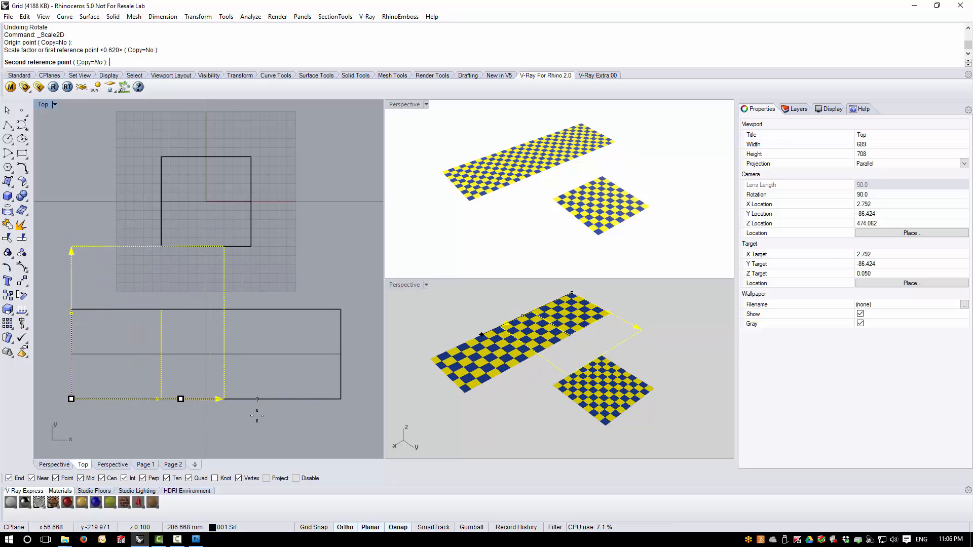
{"action": "left_click", "coordinate": [161, 422]}
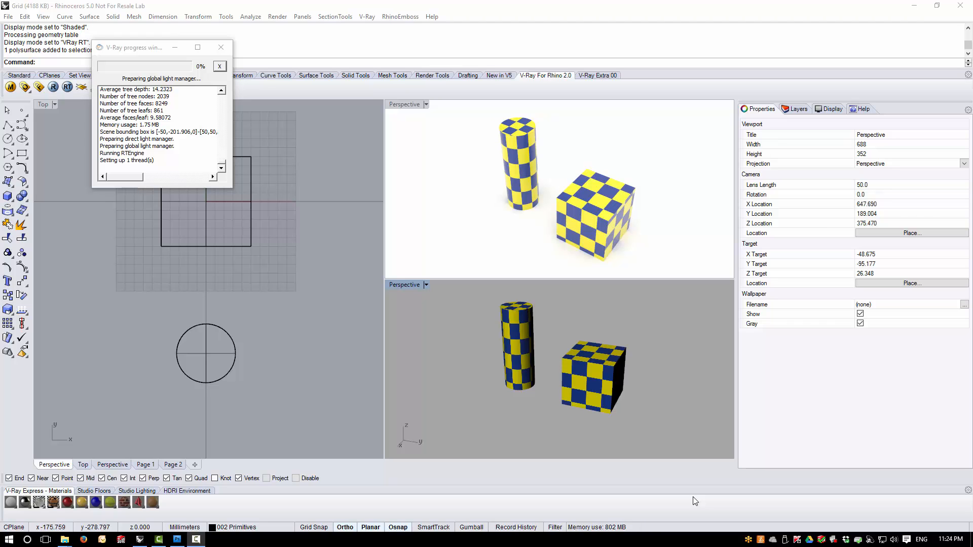
Apply a capped box mapping to the cube, spanning its base from corner to opposite corner and up to its full height
{"action": "scroll", "coordinate": [607, 397], "scroll_direction": "up", "scroll_amount": 3}
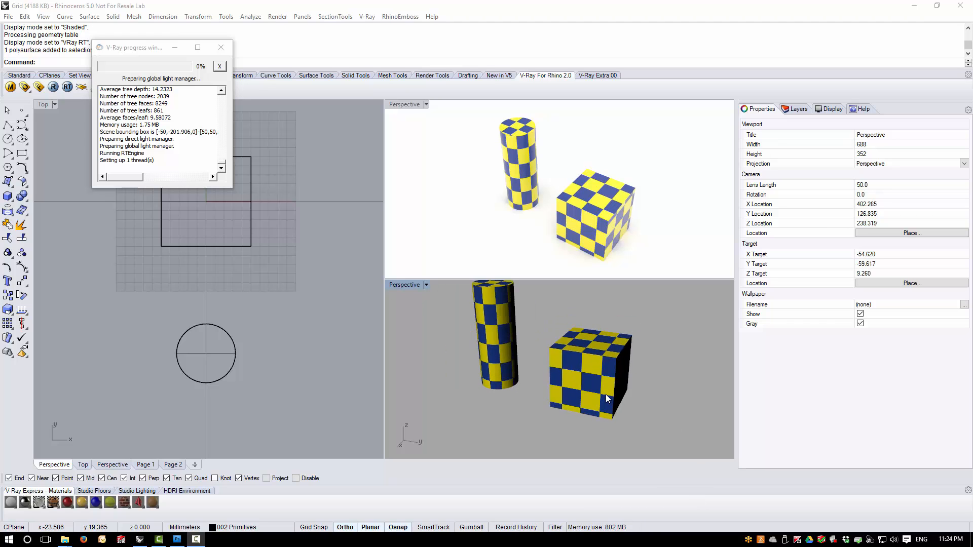
{"action": "left_click", "coordinate": [603, 401]}
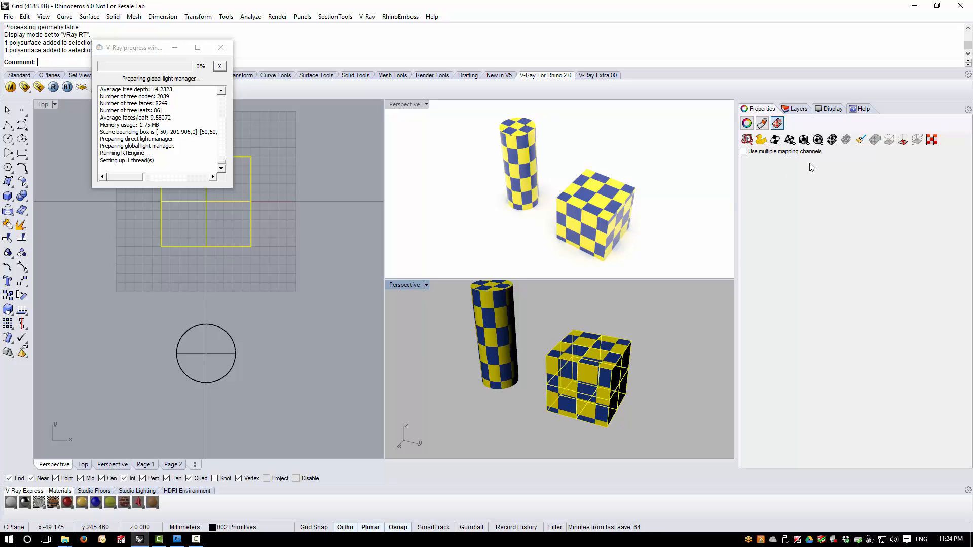
{"action": "left_click", "coordinate": [804, 139]}
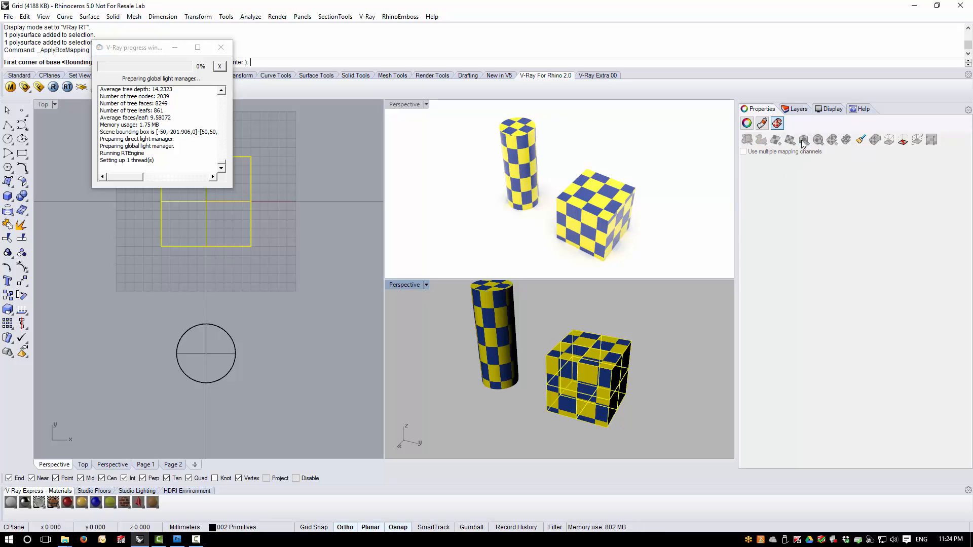
{"action": "double_click", "coordinate": [406, 287]}
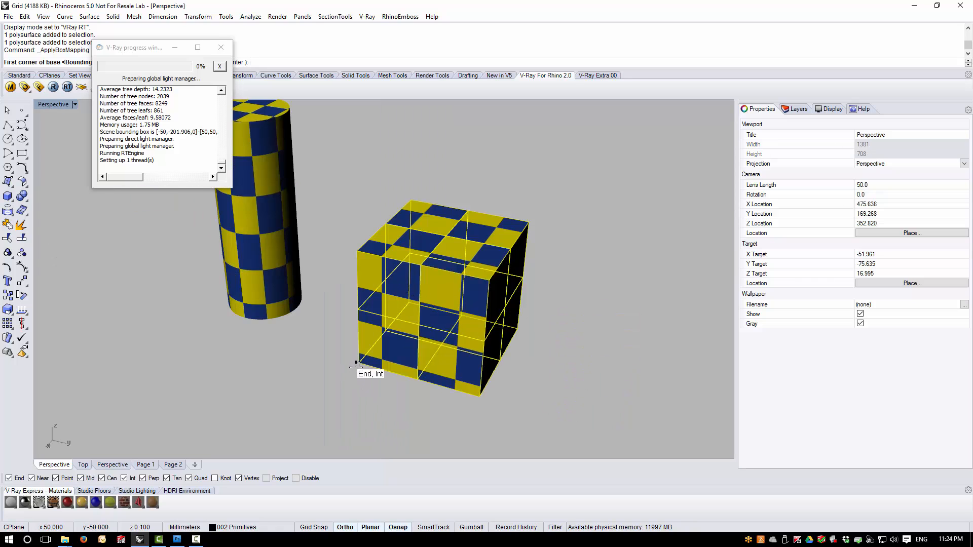
{"action": "left_click", "coordinate": [221, 47]}
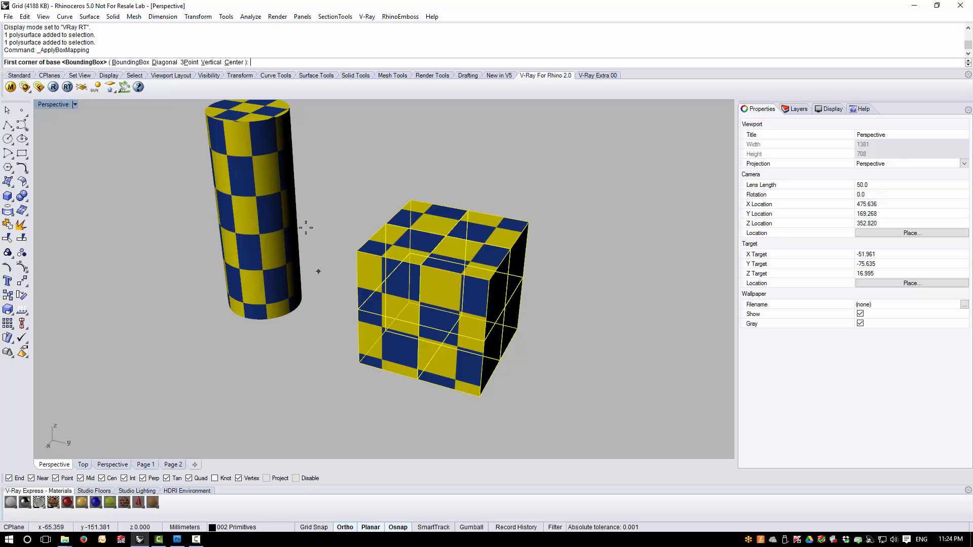
{"action": "left_click", "coordinate": [359, 363]}
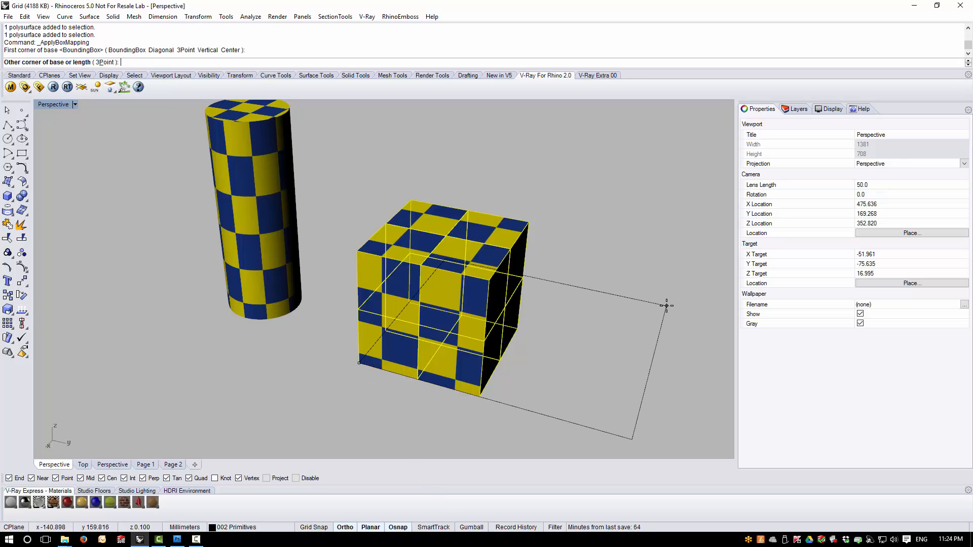
{"action": "left_click", "coordinate": [518, 329]}
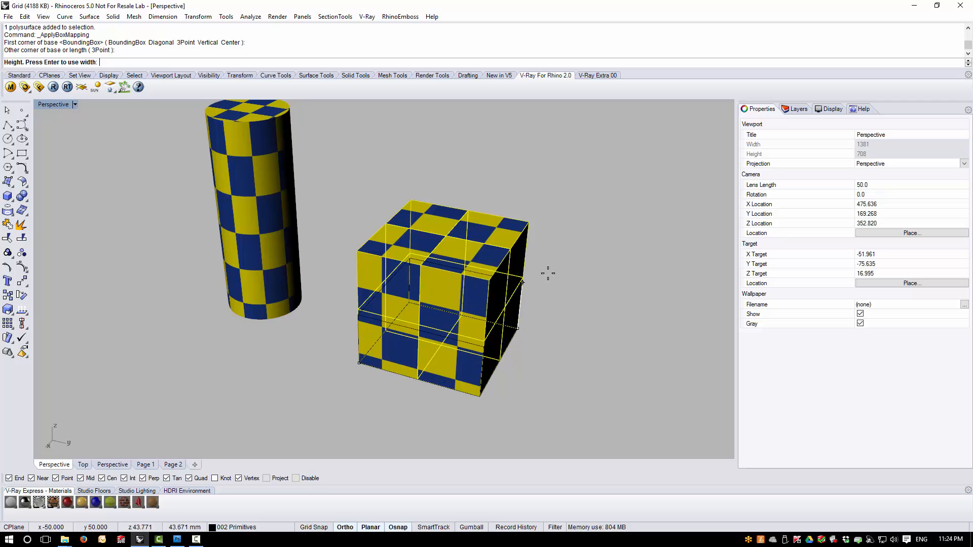
{"action": "left_click", "coordinate": [528, 222]}
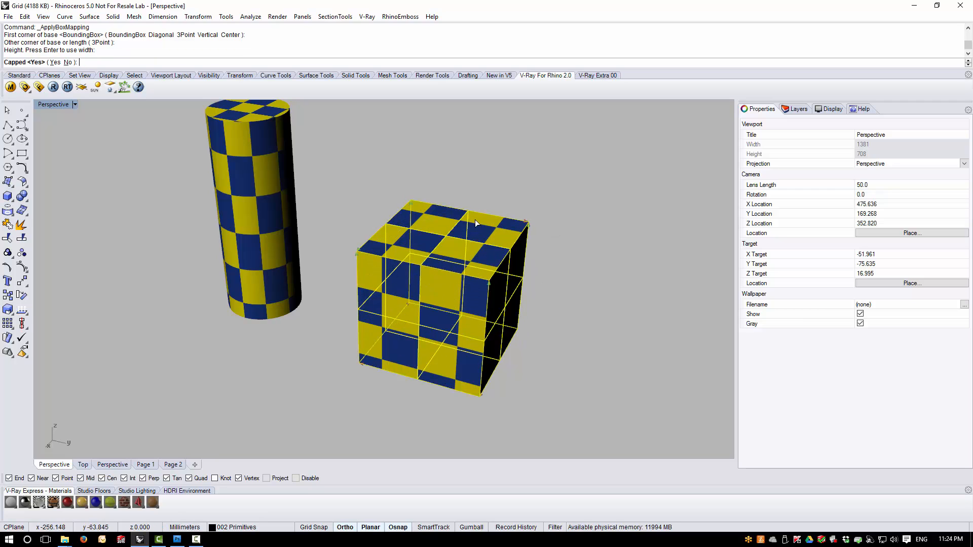
{"action": "left_click", "coordinate": [54, 62]}
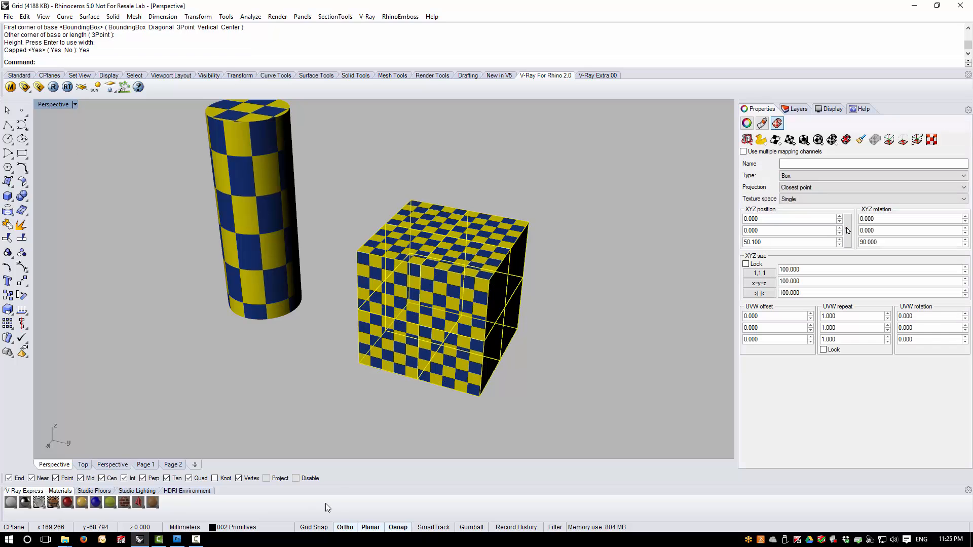
{"action": "left_click", "coordinate": [319, 390]}
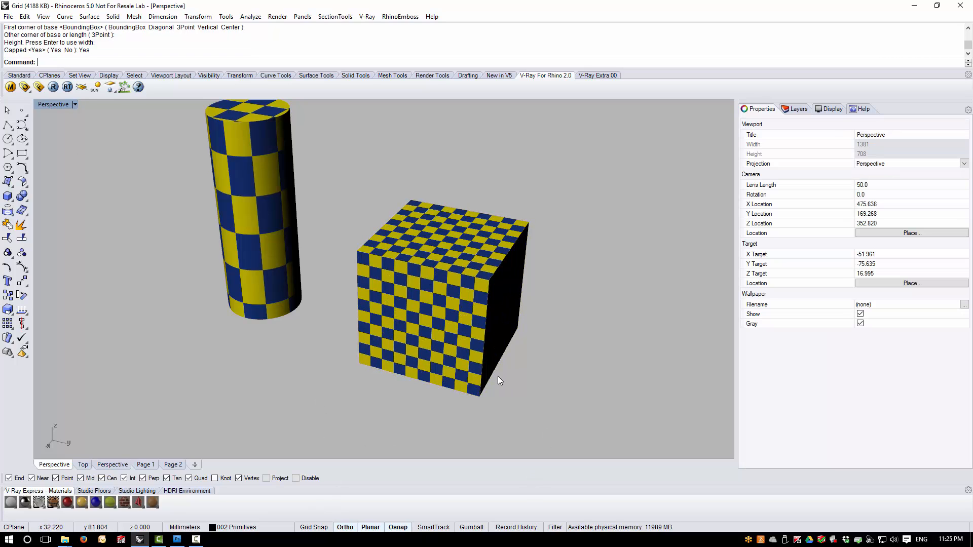
Show the mapping widget of the cube for mapping channel 1
{"action": "left_click", "coordinate": [453, 348]}
{"action": "mouse_move", "coordinate": [400, 385]}
{"action": "right_mouse_down"}
{"action": "mouse_move", "coordinate": [419, 397]}
{"action": "mouse_move", "coordinate": [452, 394]}
{"action": "mouse_move", "coordinate": [354, 394]}
{"action": "right_mouse_up"}
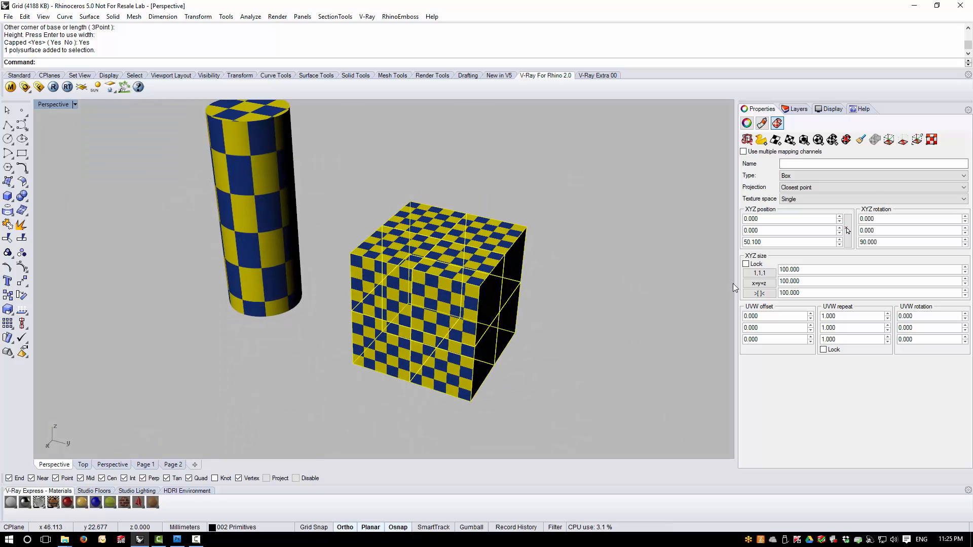
{"action": "left_click", "coordinate": [889, 139]}
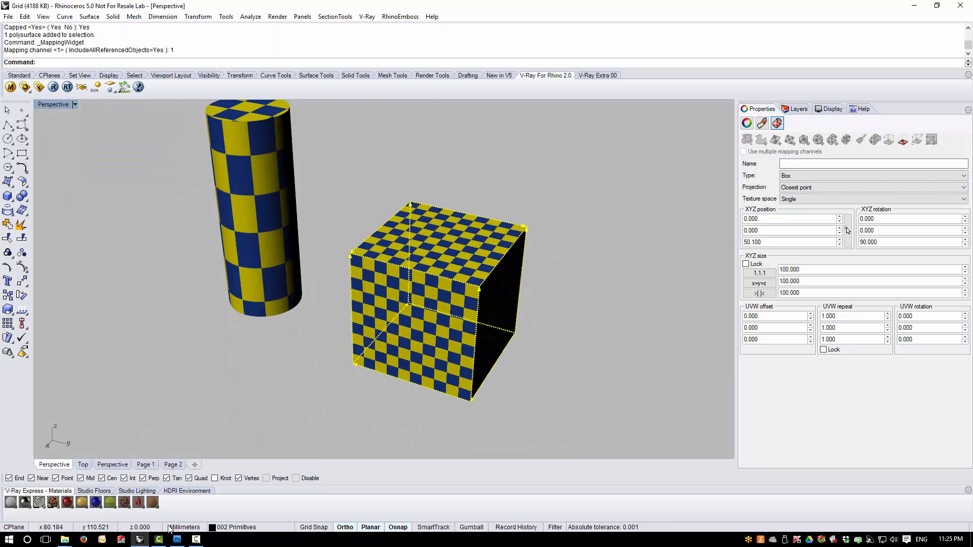
Try Scale 3-D on the cube's mapping widget from a bottom corner, picking the front bottom edge's far end for both reference points
{"action": "left_click", "coordinate": [194, 17]}
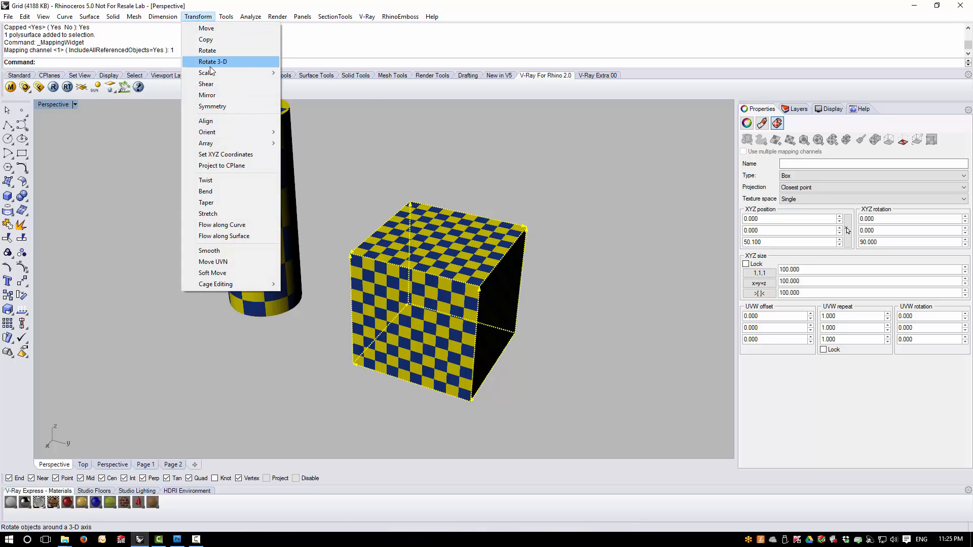
{"action": "mouse_move", "coordinate": [211, 72]}
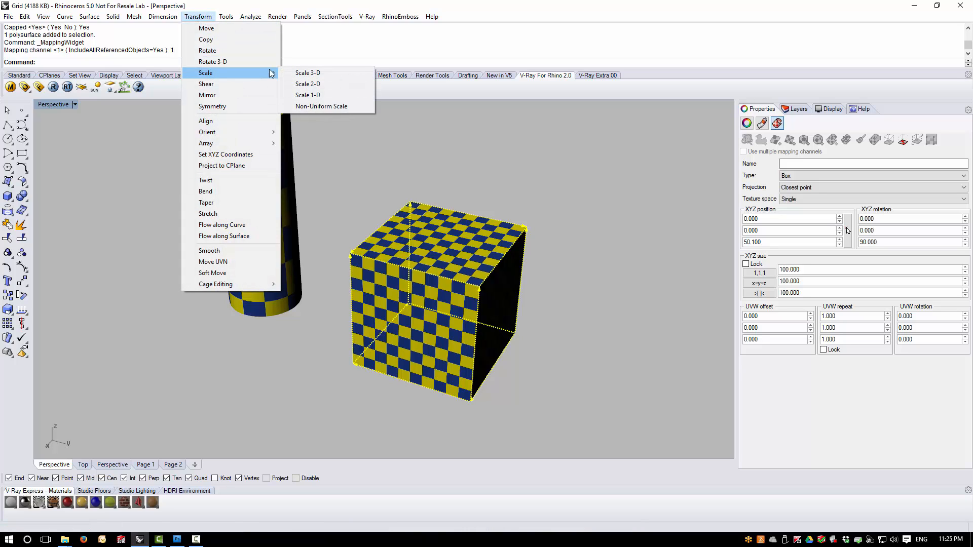
{"action": "left_click", "coordinate": [309, 72]}
{"action": "left_click", "coordinate": [352, 363]}
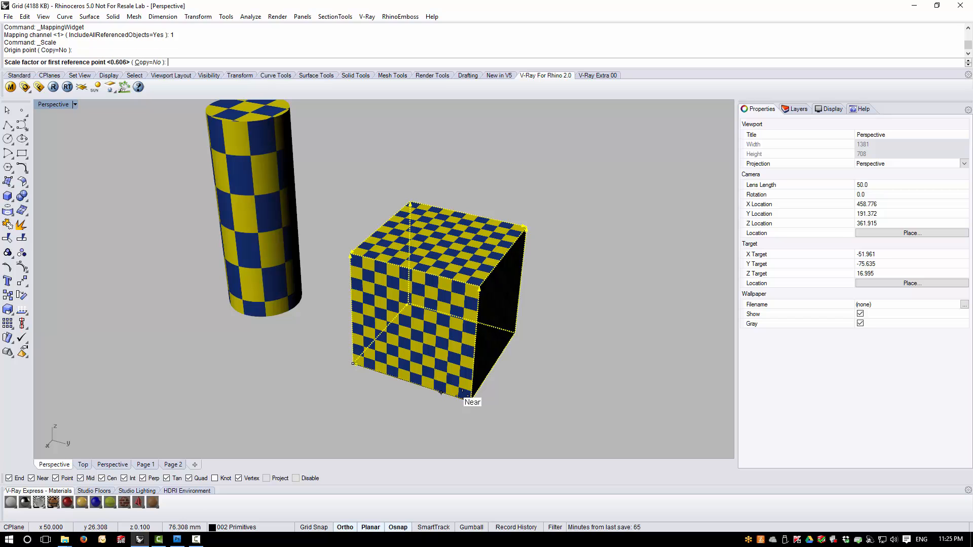
{"action": "left_click", "coordinate": [472, 401]}
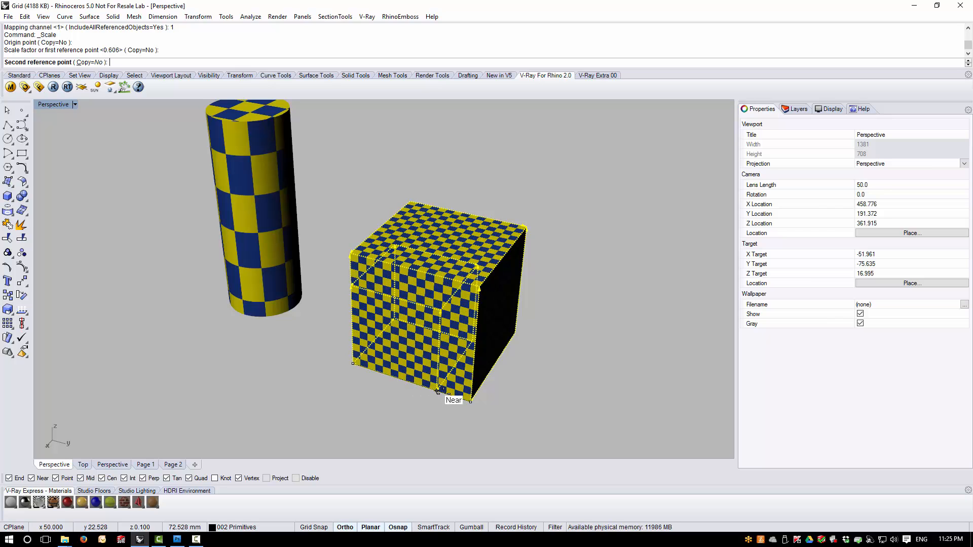
{"action": "left_click", "coordinate": [472, 401]}
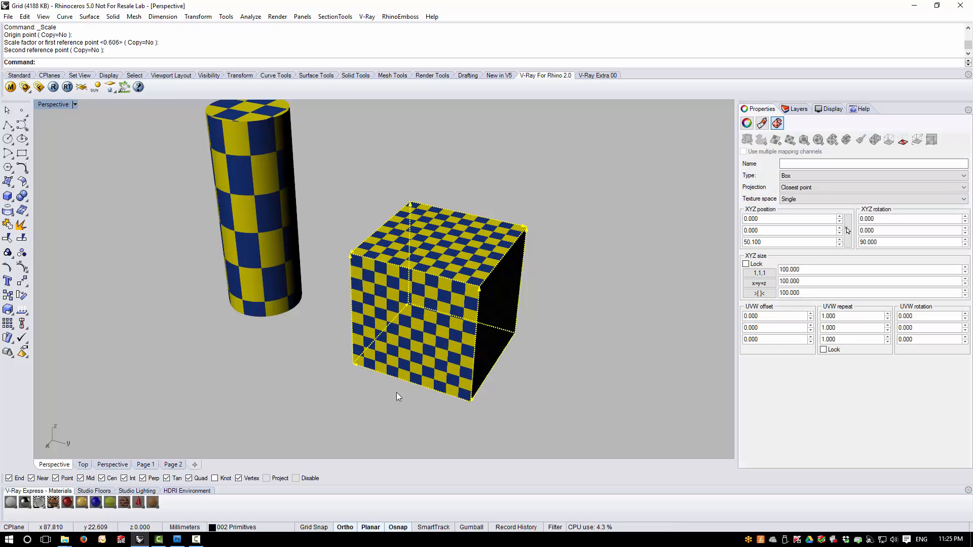
Scale the cube's mapping widget uniformly in 3-D from the same bottom corner to a size of about 125 mm
{"action": "double_click", "coordinate": [58, 104]}
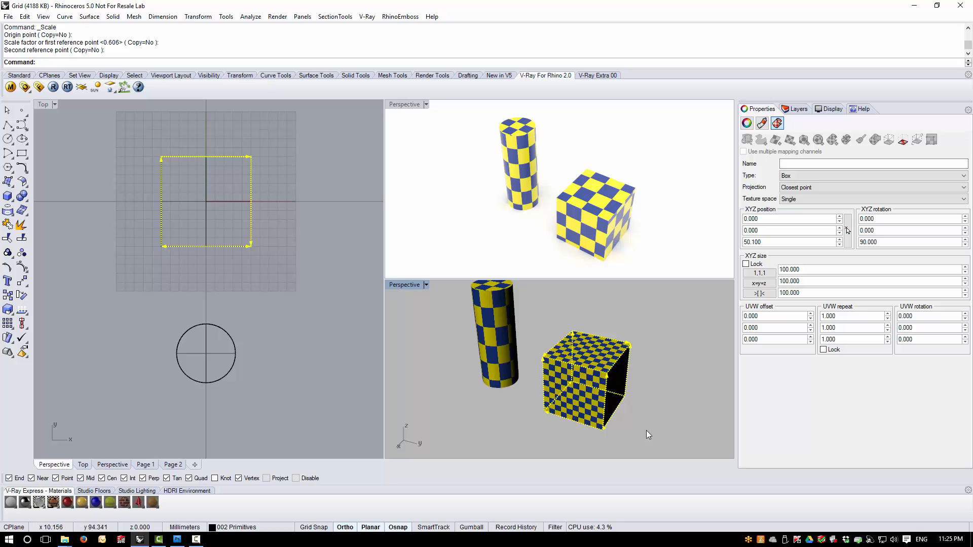
{"action": "key", "text": "Return"}
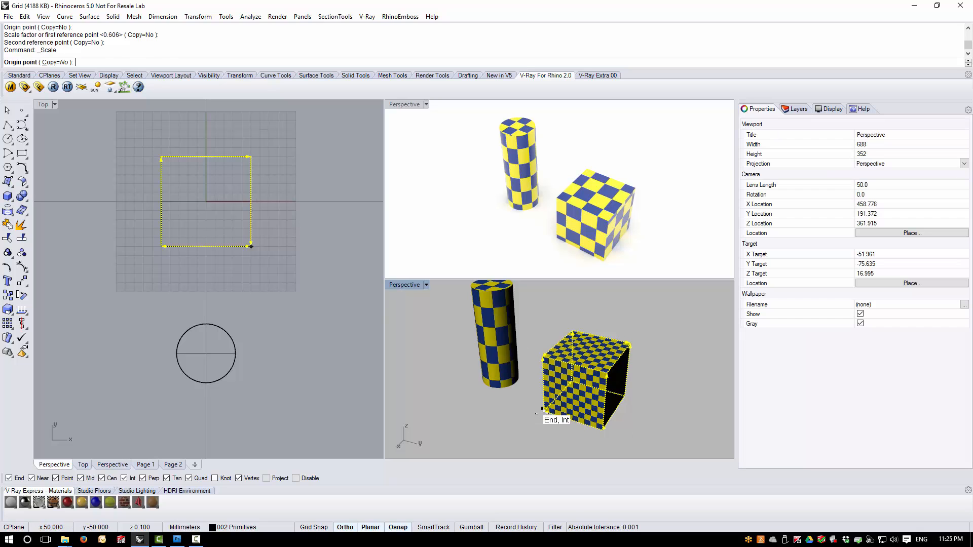
{"action": "left_click", "coordinate": [544, 411]}
{"action": "left_click", "coordinate": [602, 430]}
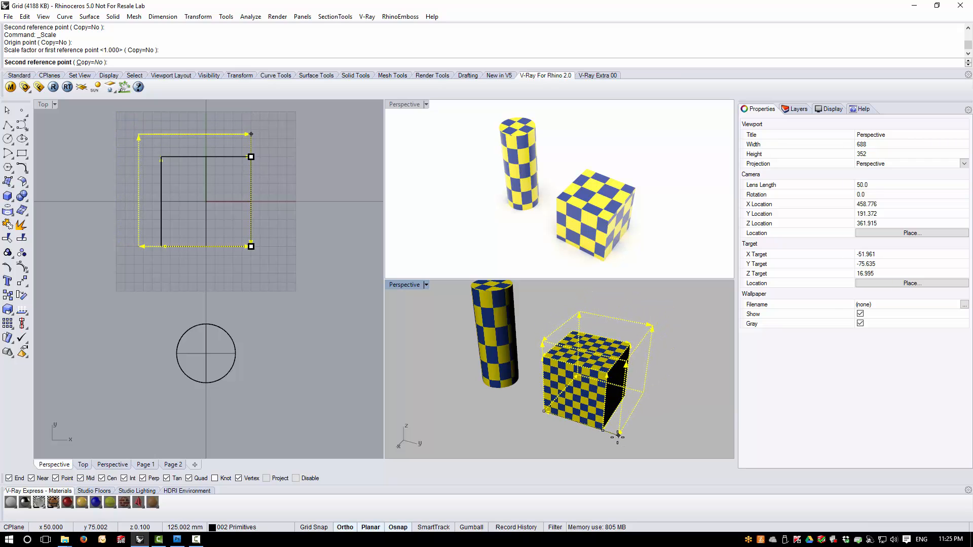
{"action": "left_click", "coordinate": [618, 435]}
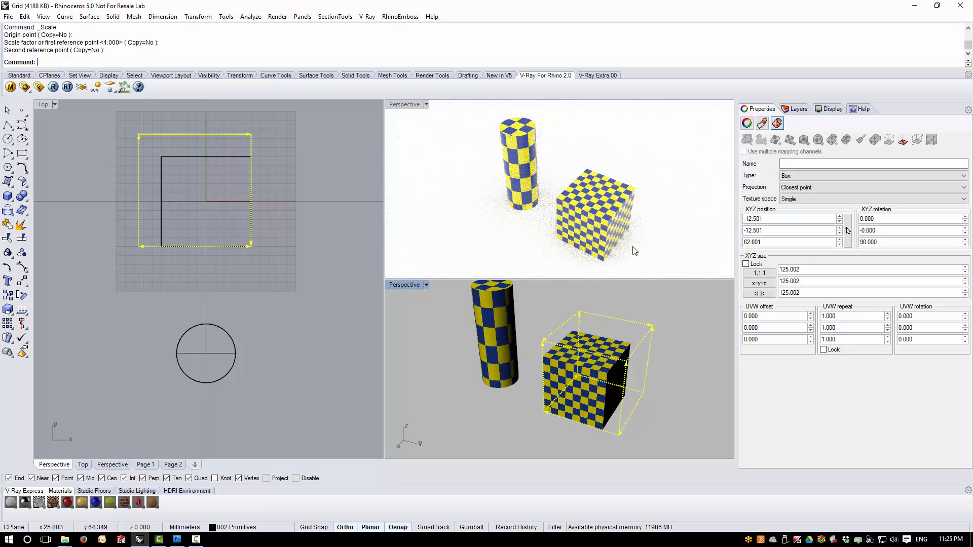
Scale the box mapping widget back to the cube's 100 mm edge length from the same bottom corner, and turn the widget off
{"action": "right_click", "coordinate": [542, 408]}
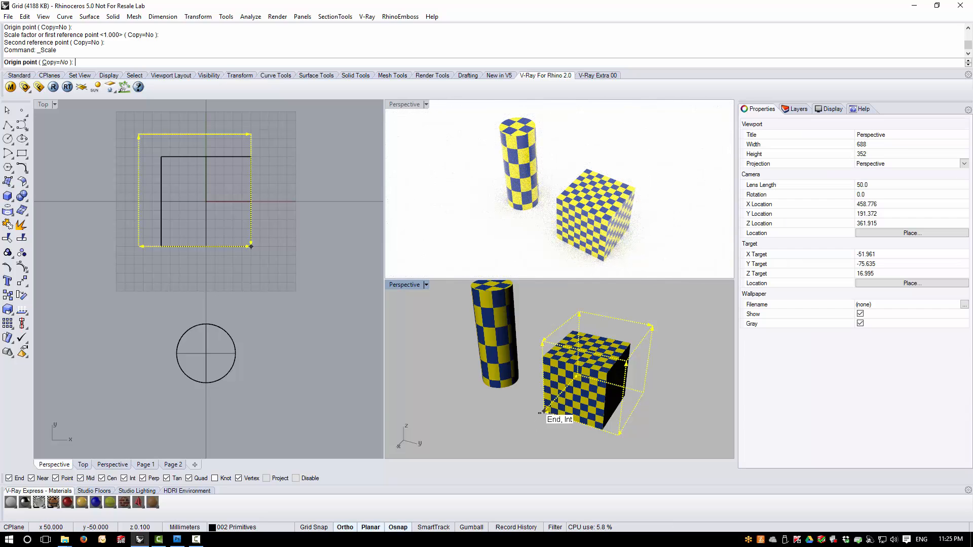
{"action": "left_click", "coordinate": [544, 411]}
{"action": "left_click", "coordinate": [623, 443]}
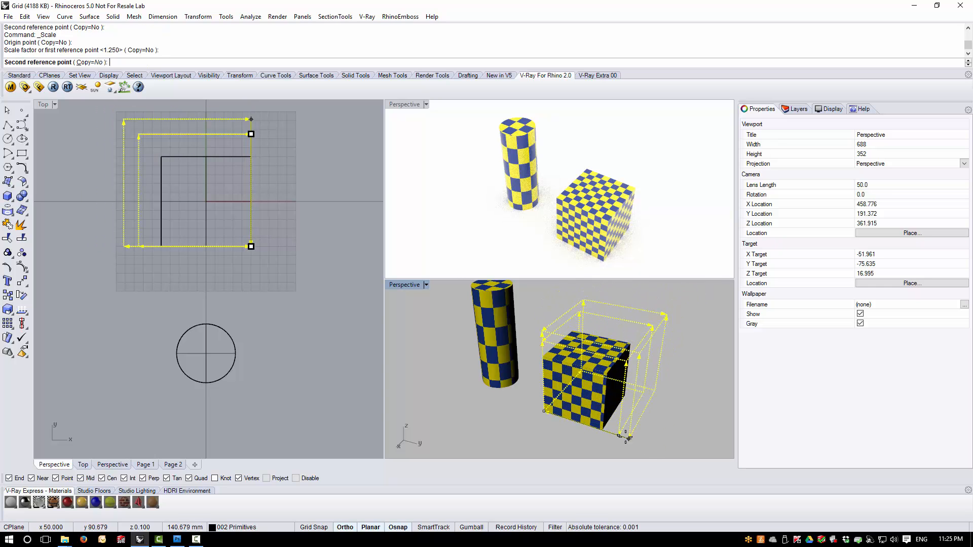
{"action": "left_click", "coordinate": [606, 428]}
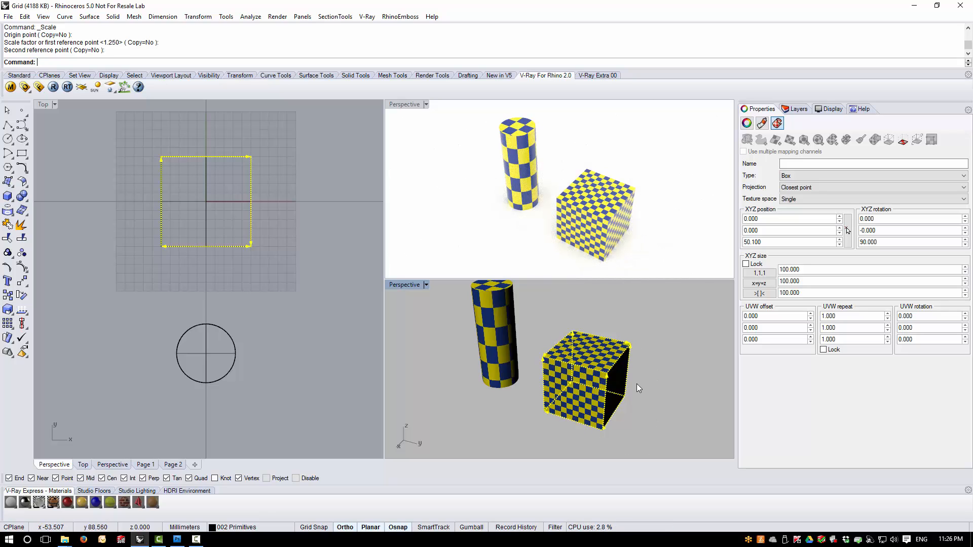
{"action": "left_click", "coordinate": [905, 143]}
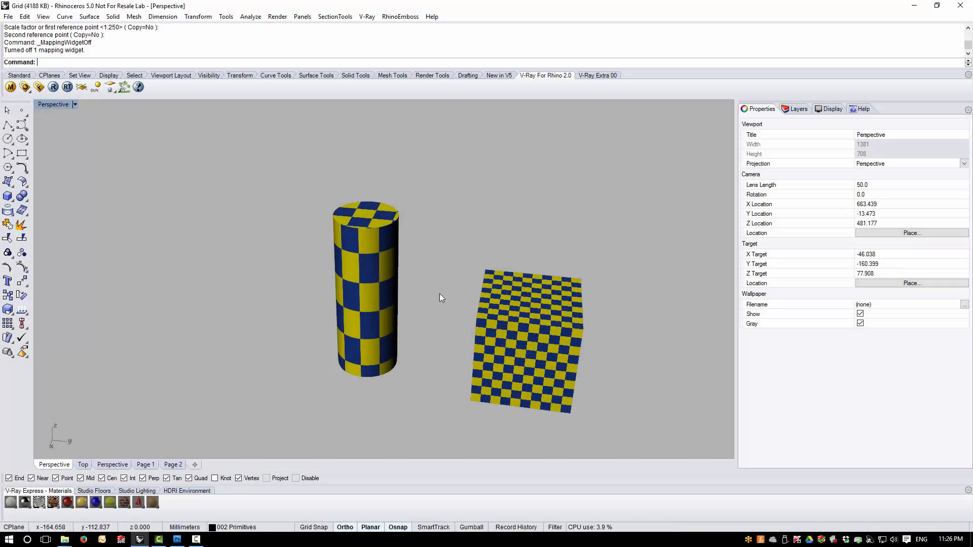
Apply an uncapped cylindrical mapping to the cylinder, using its base centre, base rim radius and top centre
{"action": "scroll", "coordinate": [396, 374], "scroll_direction": "up", "scroll_amount": 4}
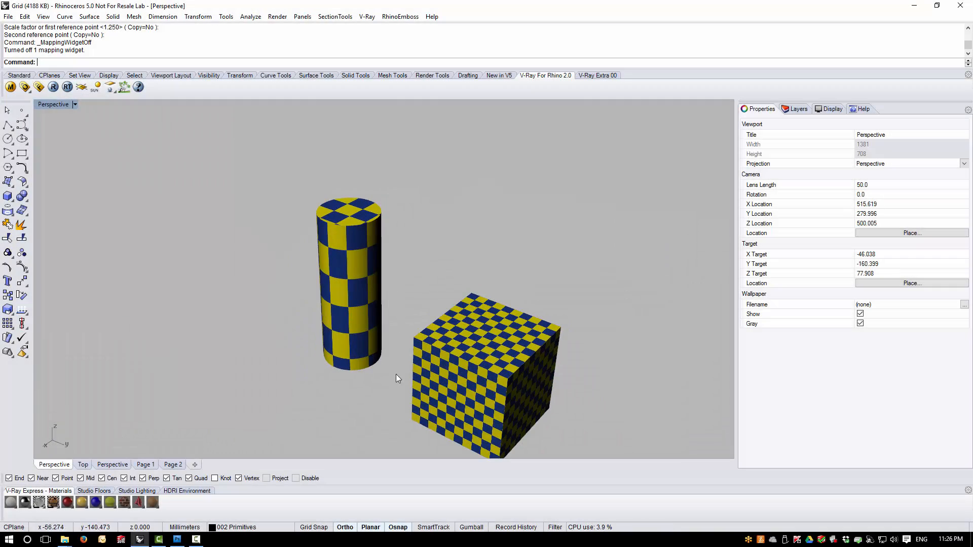
{"action": "left_click", "coordinate": [380, 360]}
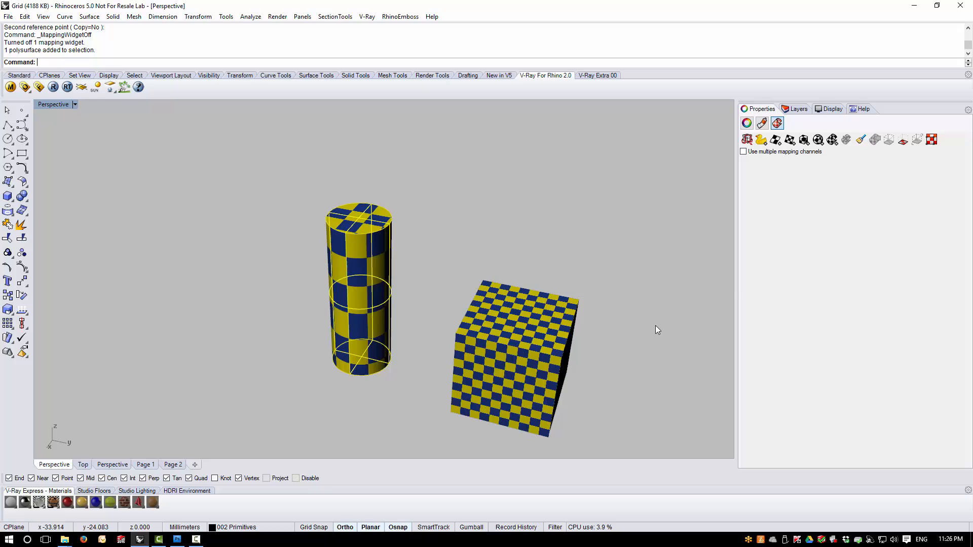
{"action": "left_click", "coordinate": [835, 144]}
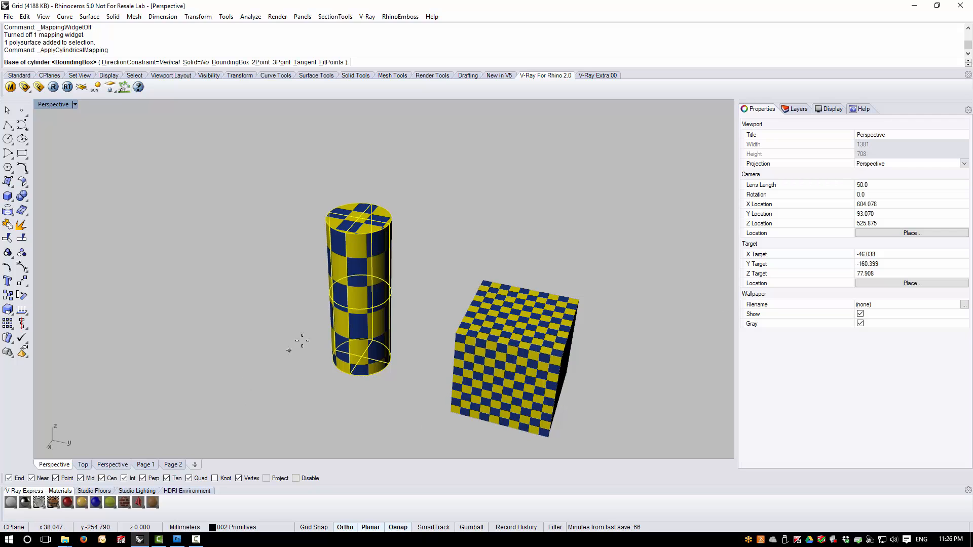
{"action": "scroll", "coordinate": [350, 355], "scroll_direction": "up", "scroll_amount": 4}
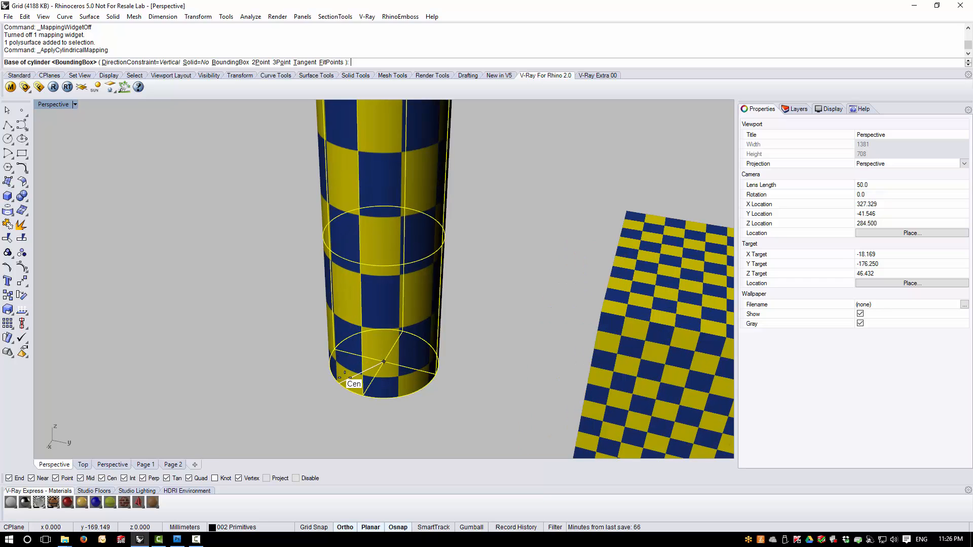
{"action": "left_click", "coordinate": [346, 385]}
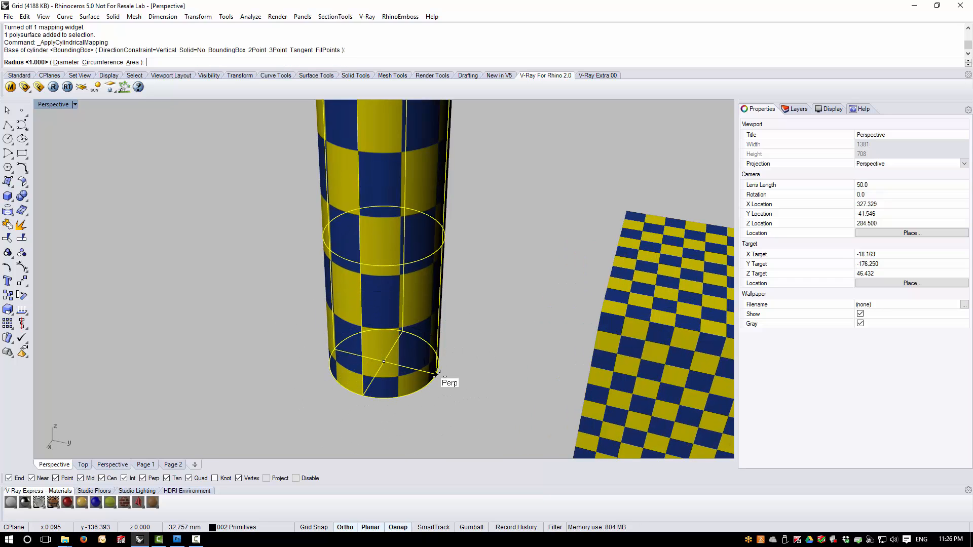
{"action": "left_click", "coordinate": [448, 384]}
{"action": "scroll", "coordinate": [444, 388], "scroll_direction": "down", "scroll_amount": 4}
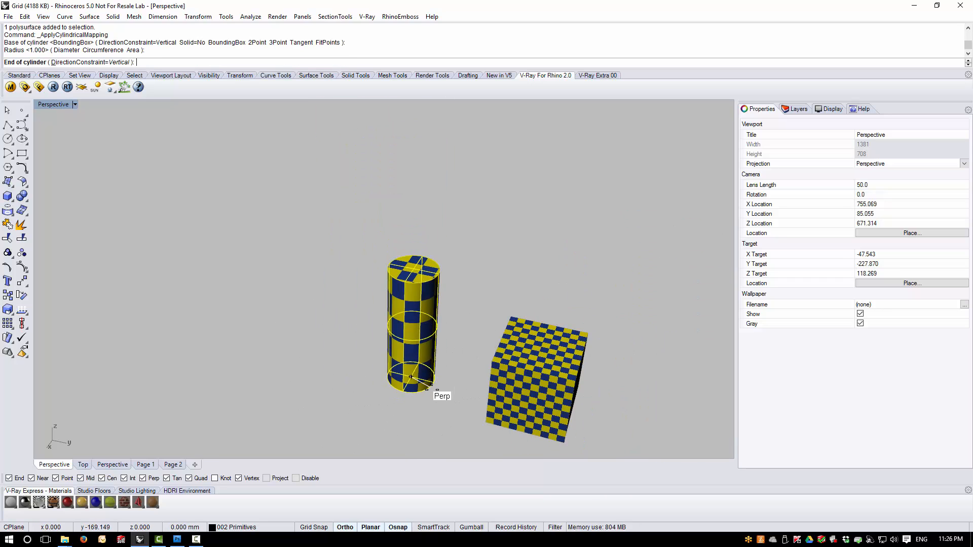
{"action": "left_click", "coordinate": [414, 269]}
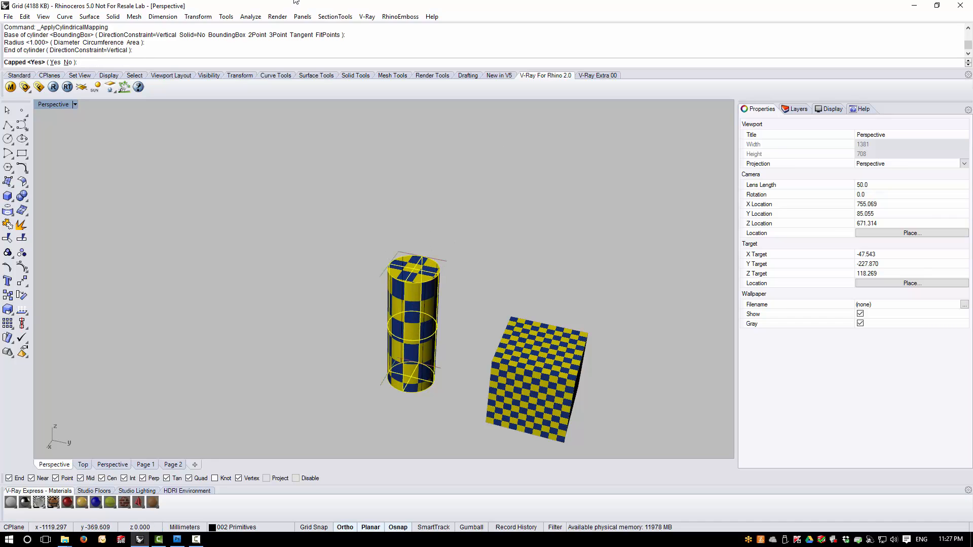
{"action": "left_click", "coordinate": [69, 63]}
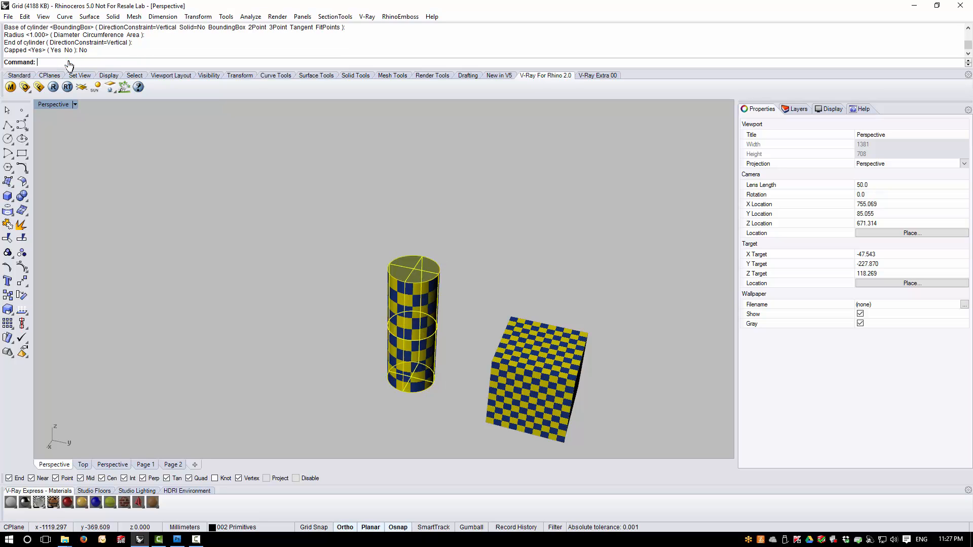
{"action": "left_click", "coordinate": [174, 279]}
{"action": "right_click_drag", "start_coordinate": [279, 328], "coordinate": [430, 301]}
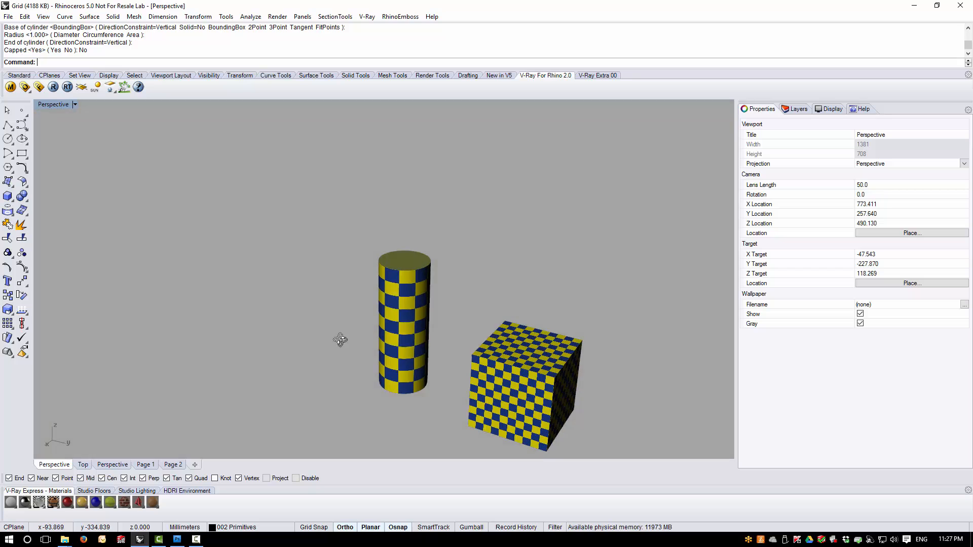
{"action": "right_click_drag", "start_coordinate": [337, 337], "coordinate": [337, 312]}
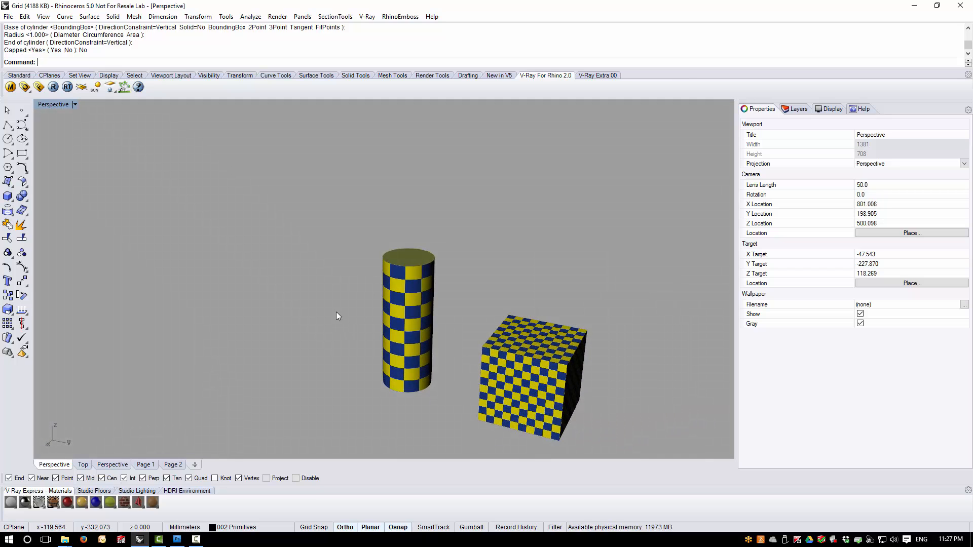
{"action": "scroll", "coordinate": [336, 308], "scroll_direction": "down", "scroll_amount": 4}
{"action": "scroll", "coordinate": [438, 364], "scroll_direction": "up", "scroll_amount": 4}
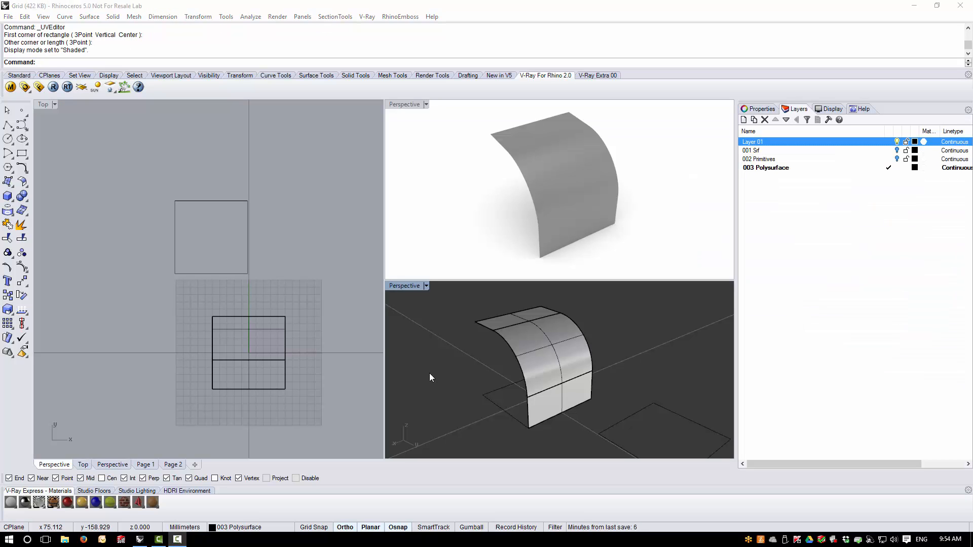
{"action": "mouse_move", "coordinate": [491, 380]}
{"action": "right_mouse_down"}
{"action": "mouse_move", "coordinate": [421, 383]}
{"action": "mouse_move", "coordinate": [488, 387]}
{"action": "right_mouse_up"}
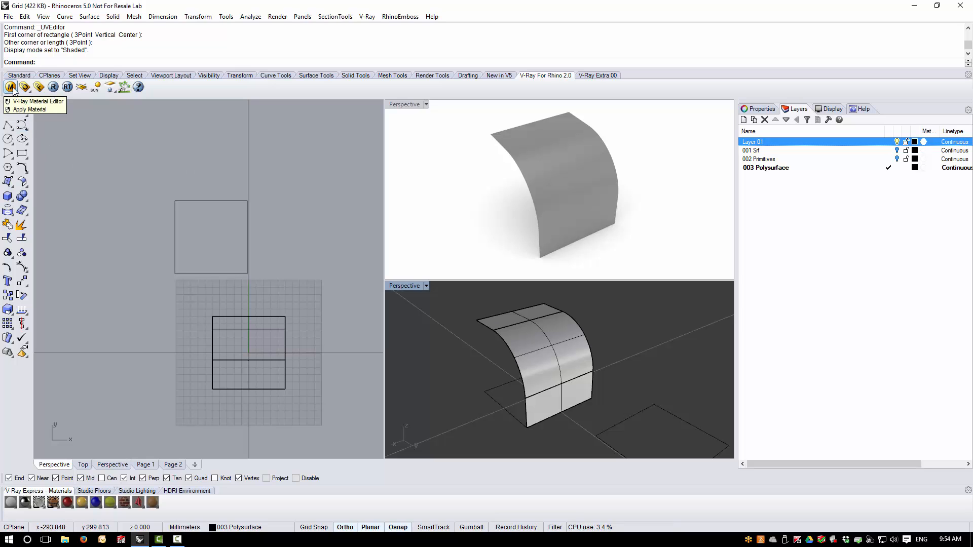
{"action": "mouse_move", "coordinate": [558, 350]}
{"action": "right_mouse_down"}
{"action": "mouse_move", "coordinate": [563, 342]}
{"action": "mouse_move", "coordinate": [555, 349]}
{"action": "right_mouse_up"}
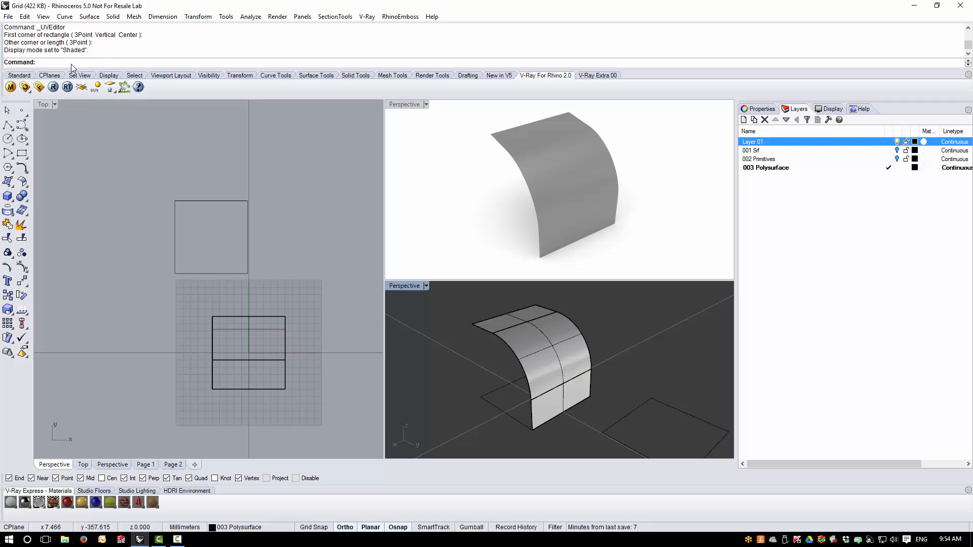
Load the Grid Colour PNG bitmap as the diffuse colour texture of the V-Ray material Test and close the material editor
{"action": "left_click", "coordinate": [11, 87]}
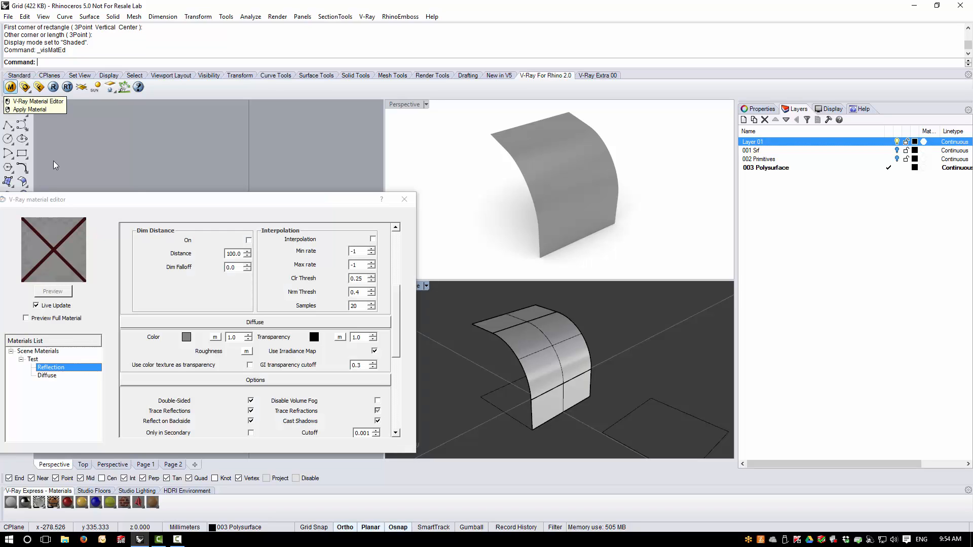
{"action": "left_click", "coordinate": [54, 376]}
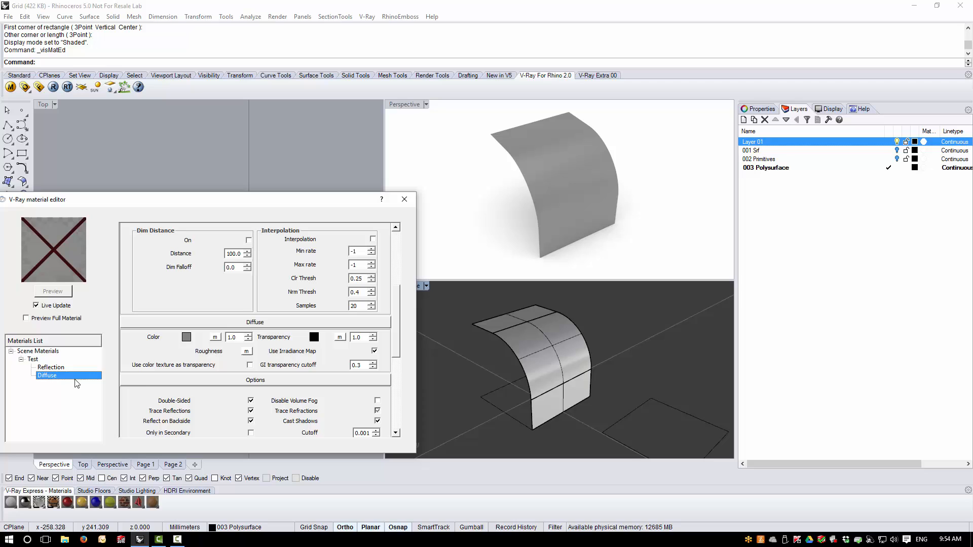
{"action": "left_click", "coordinate": [215, 338]}
{"action": "left_click", "coordinate": [292, 165]}
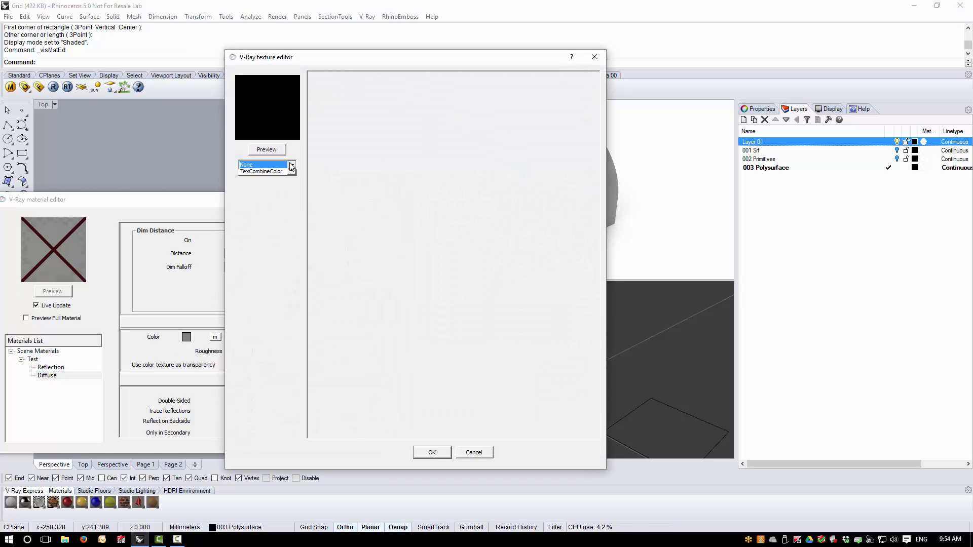
{"action": "left_click", "coordinate": [266, 204]}
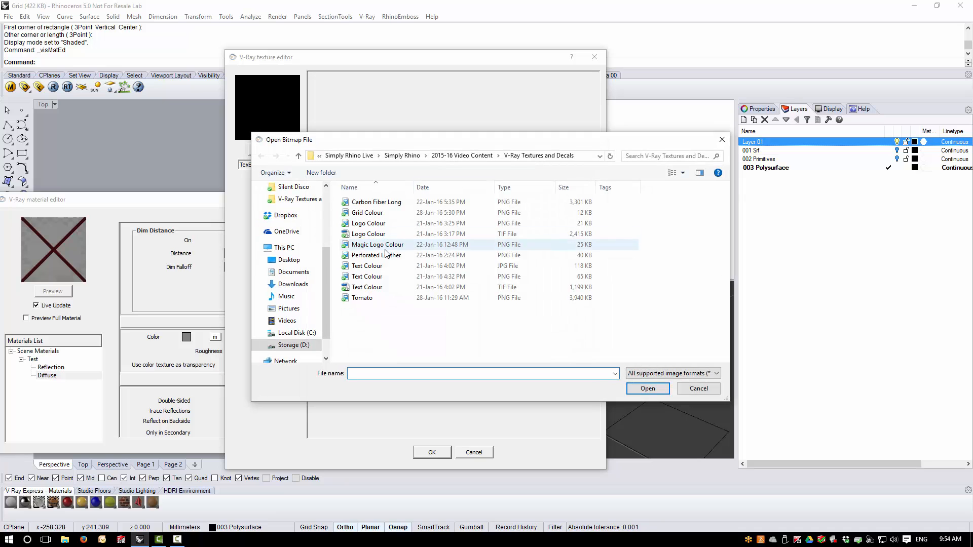
{"action": "double_click", "coordinate": [383, 213]}
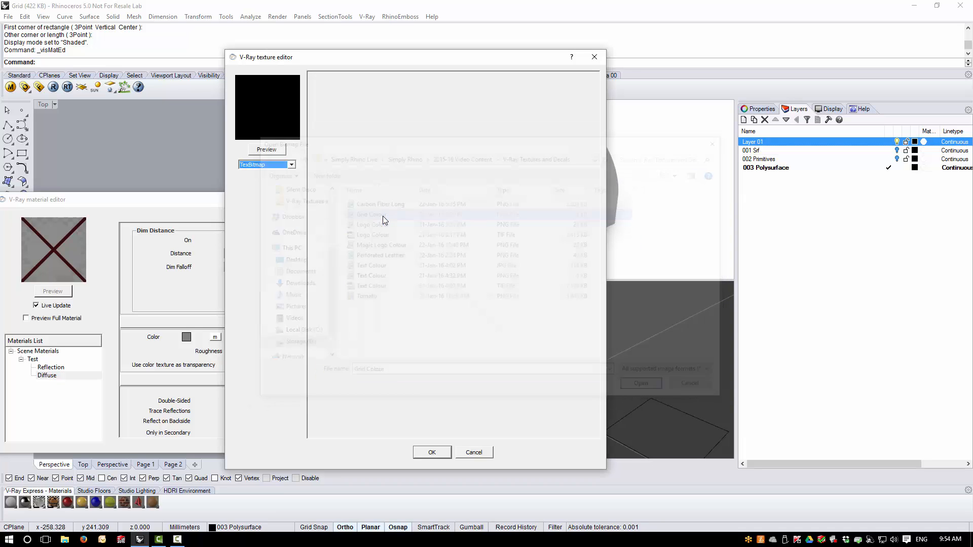
{"action": "left_click", "coordinate": [432, 452]}
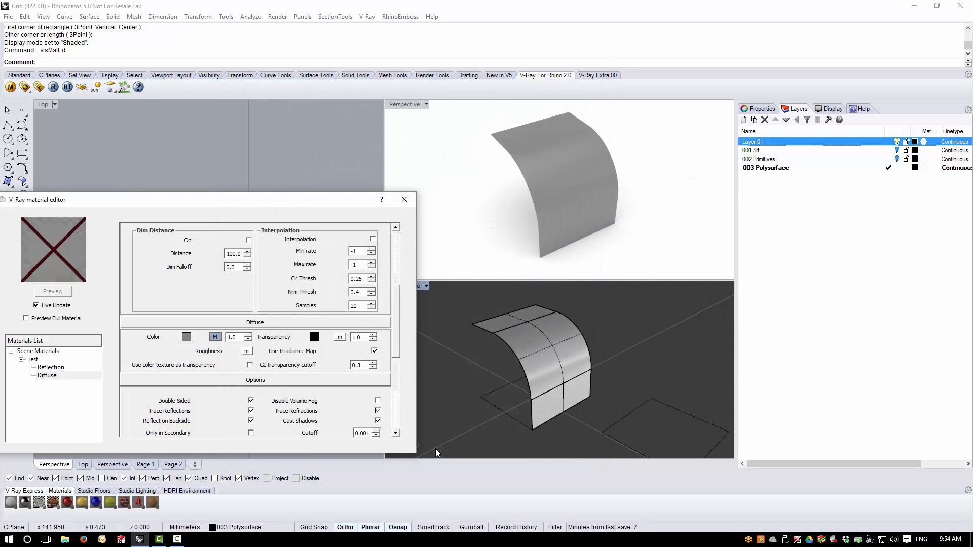
{"action": "left_click", "coordinate": [405, 199]}
Set the lower Perspective viewport to Rendered display and maximise it to examine the checker grid on the curved polysurface
{"action": "left_click", "coordinate": [426, 286]}
{"action": "left_click", "coordinate": [469, 221]}
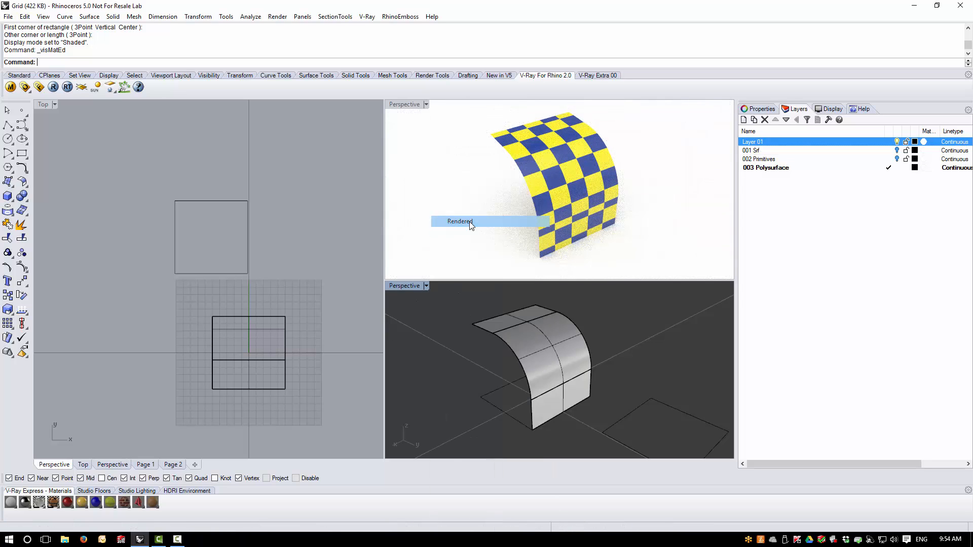
{"action": "right_click_drag", "start_coordinate": [512, 367], "coordinate": [577, 376]}
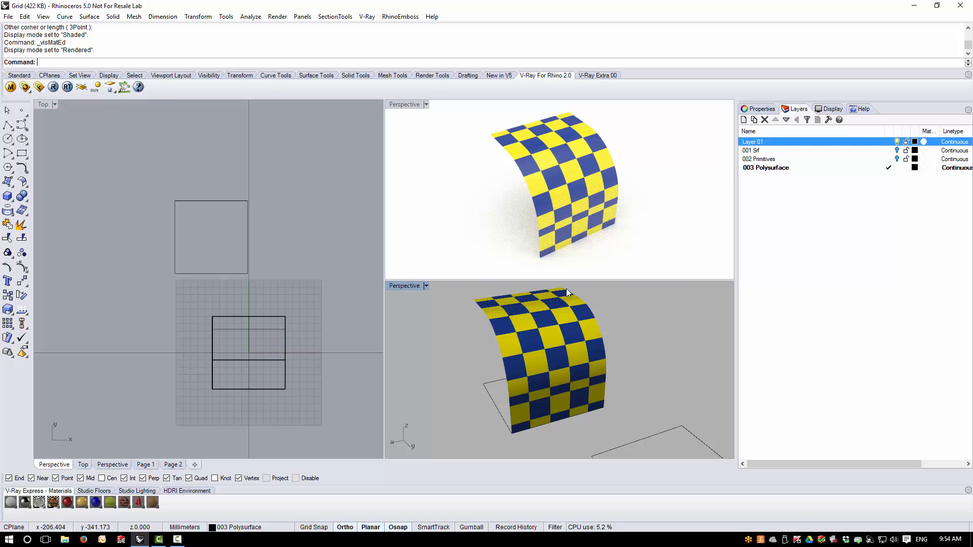
{"action": "double_click", "coordinate": [409, 286]}
{"action": "right_click_drag", "start_coordinate": [201, 223], "coordinate": [362, 173]}
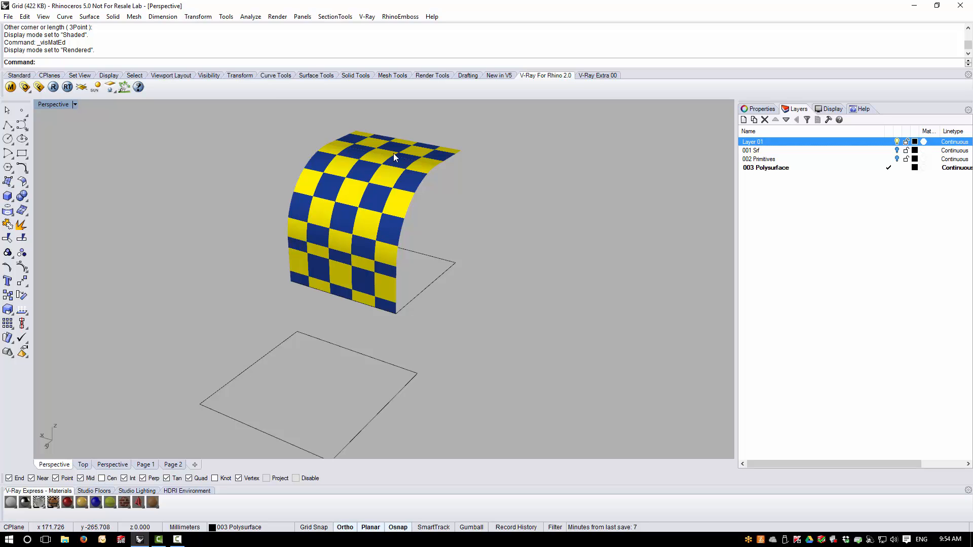
{"action": "right_click_drag", "start_coordinate": [287, 215], "coordinate": [422, 228]}
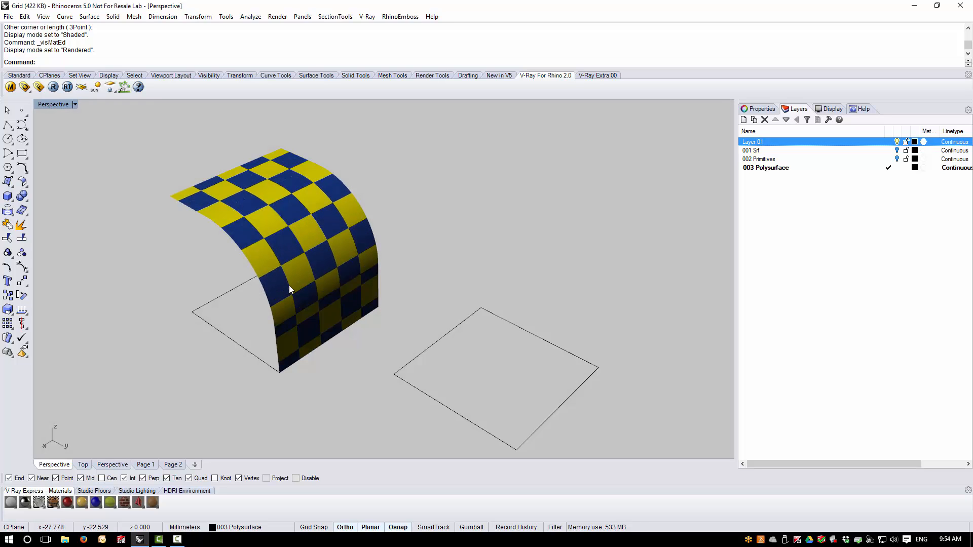
{"action": "right_click_drag", "start_coordinate": [319, 265], "coordinate": [321, 252]}
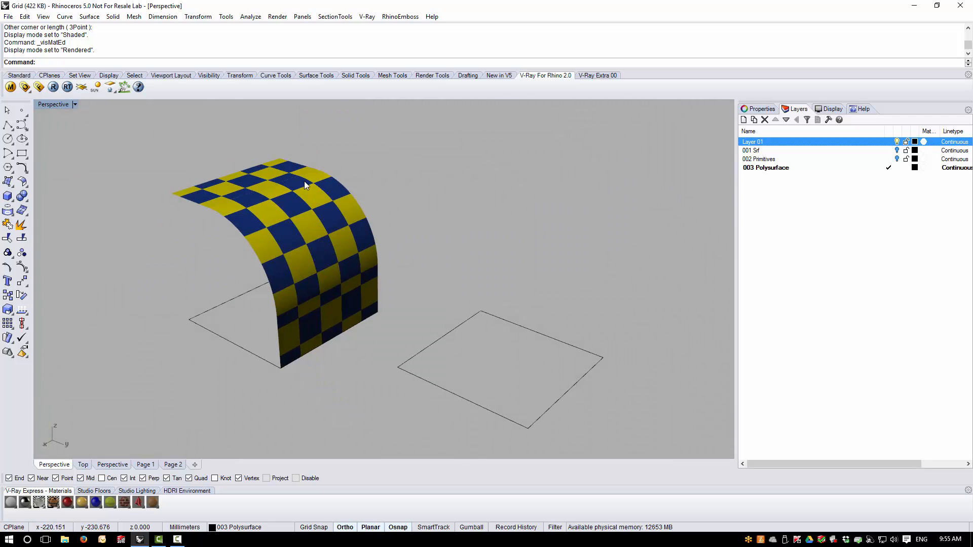
{"action": "mouse_move", "coordinate": [344, 272]}
{"action": "right_mouse_down"}
{"action": "mouse_move", "coordinate": [282, 279]}
{"action": "mouse_move", "coordinate": [351, 273]}
{"action": "right_mouse_up"}
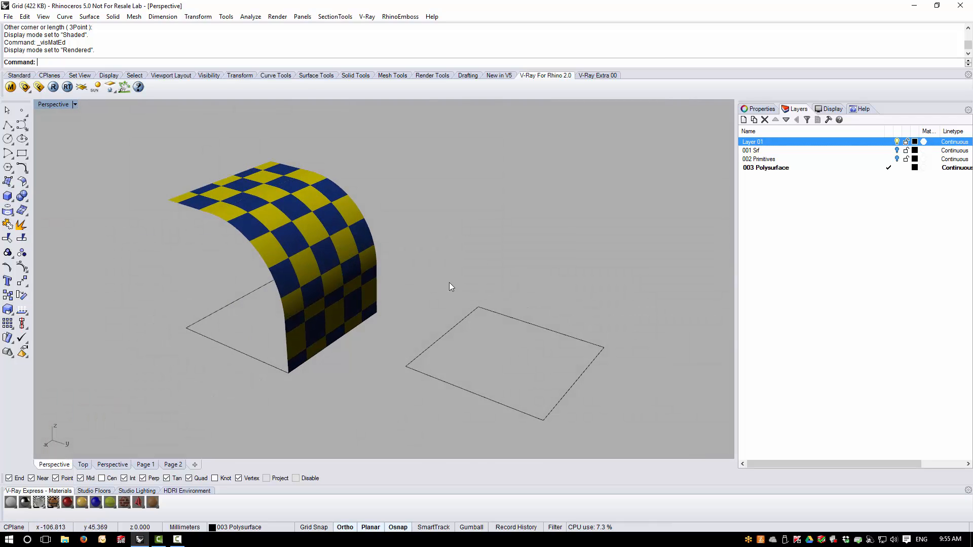
Apply a capped box mapping to the curved polysurface, using opposite corners of its base rectangle and a height equal to the width
{"action": "left_click", "coordinate": [297, 231]}
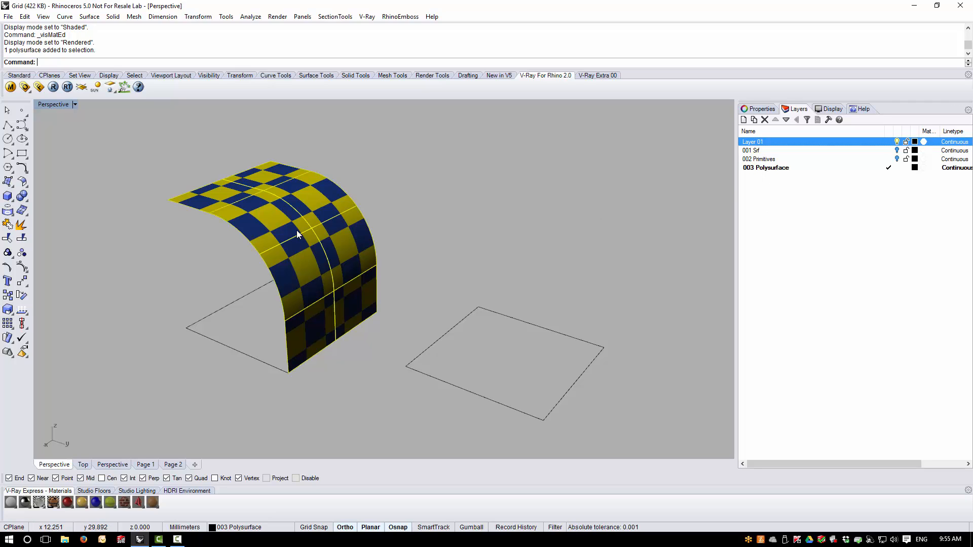
{"action": "left_click", "coordinate": [760, 110]}
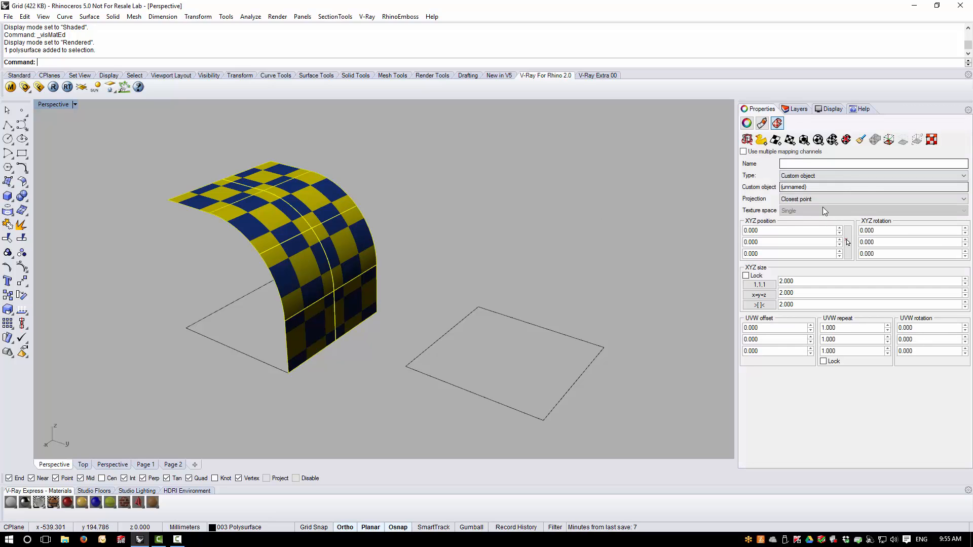
{"action": "left_click", "coordinate": [817, 138]}
{"action": "left_click", "coordinate": [187, 328]}
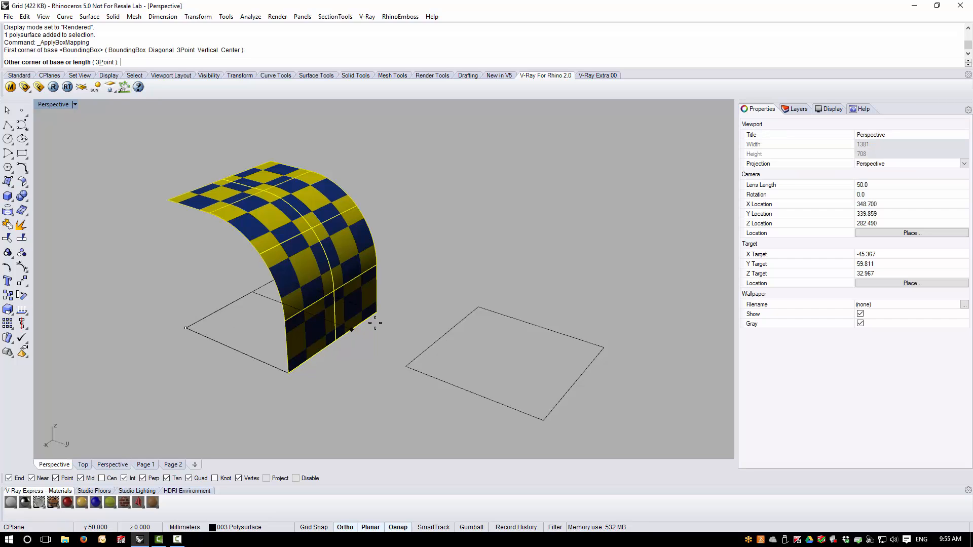
{"action": "left_click", "coordinate": [376, 311]}
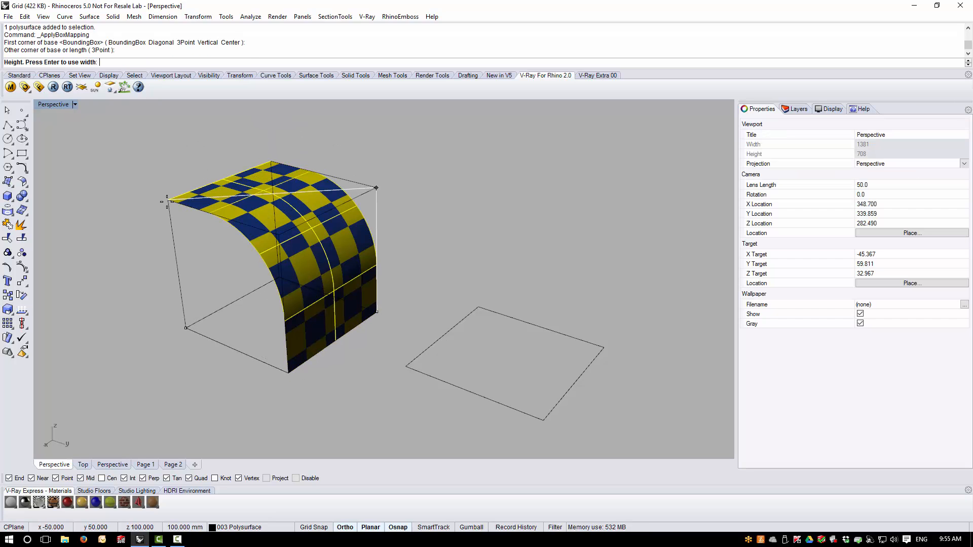
{"action": "key", "text": "Return"}
{"action": "key", "text": "Return"}
{"action": "right_click_drag", "start_coordinate": [335, 287], "coordinate": [215, 263]}
{"action": "scroll", "coordinate": [373, 157], "scroll_direction": "up", "scroll_amount": 3}
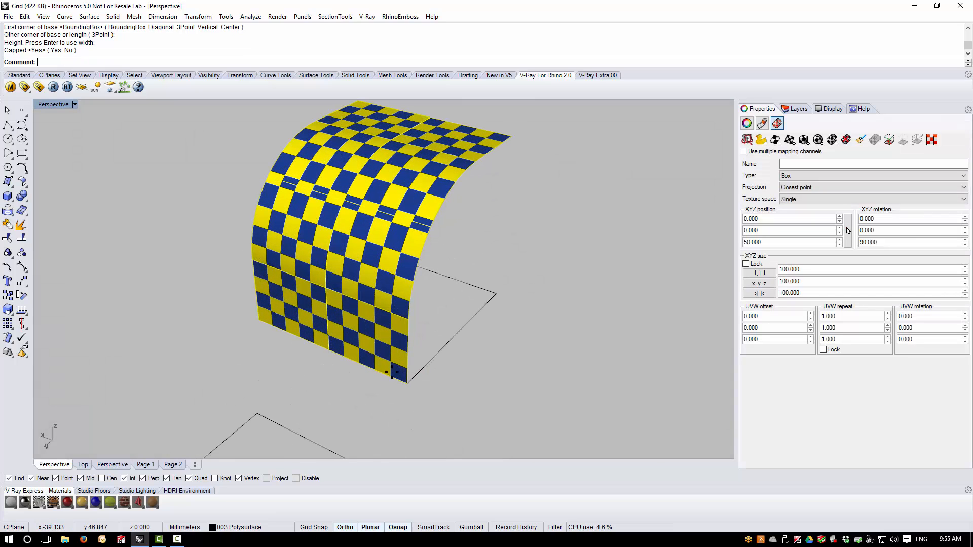
{"action": "right_click_drag", "start_coordinate": [424, 255], "coordinate": [375, 249]}
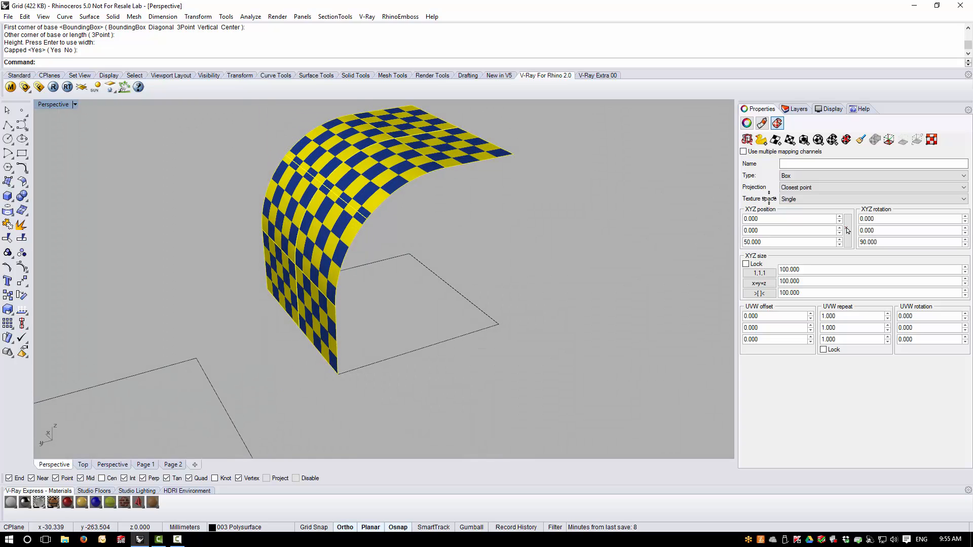
Show the box mapping widget of the curved polysurface and examine it against the checker grid
{"action": "left_click", "coordinate": [888, 139]}
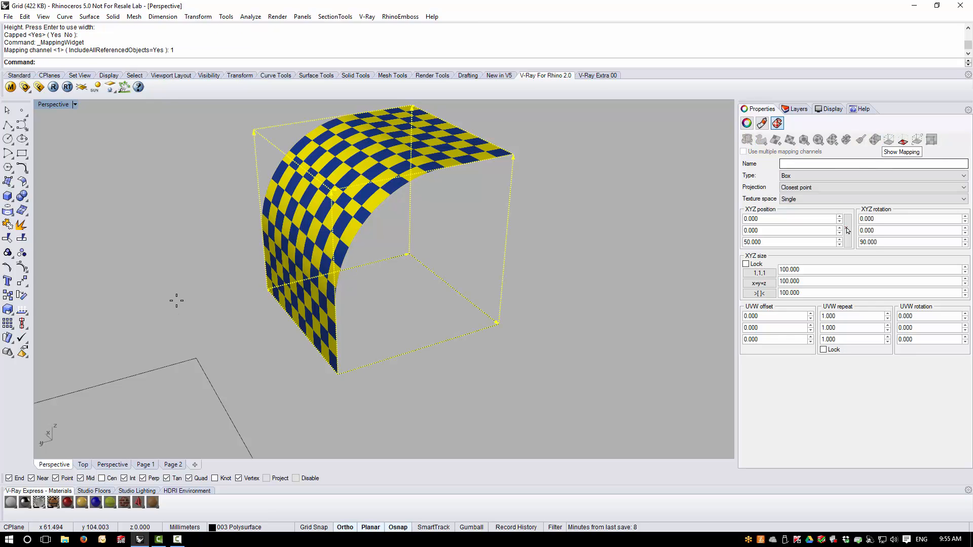
{"action": "right_click_drag", "start_coordinate": [174, 298], "coordinate": [260, 164]}
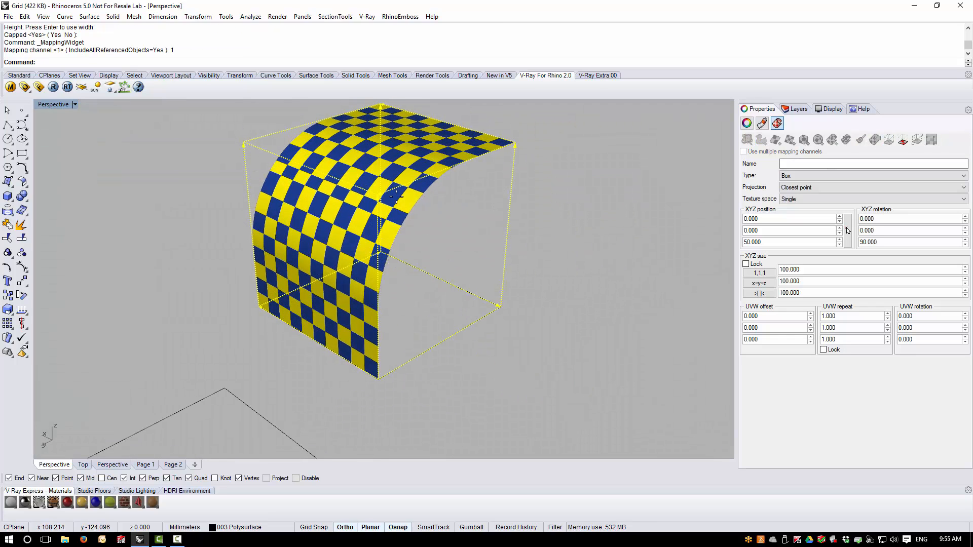
{"action": "right_click_drag", "start_coordinate": [397, 197], "coordinate": [309, 147]}
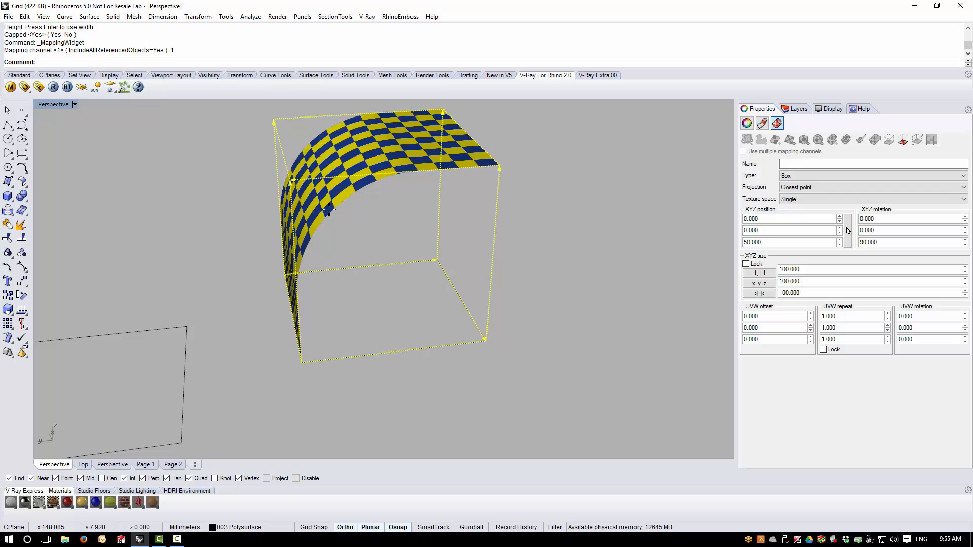
{"action": "right_click_drag", "start_coordinate": [330, 209], "coordinate": [413, 250]}
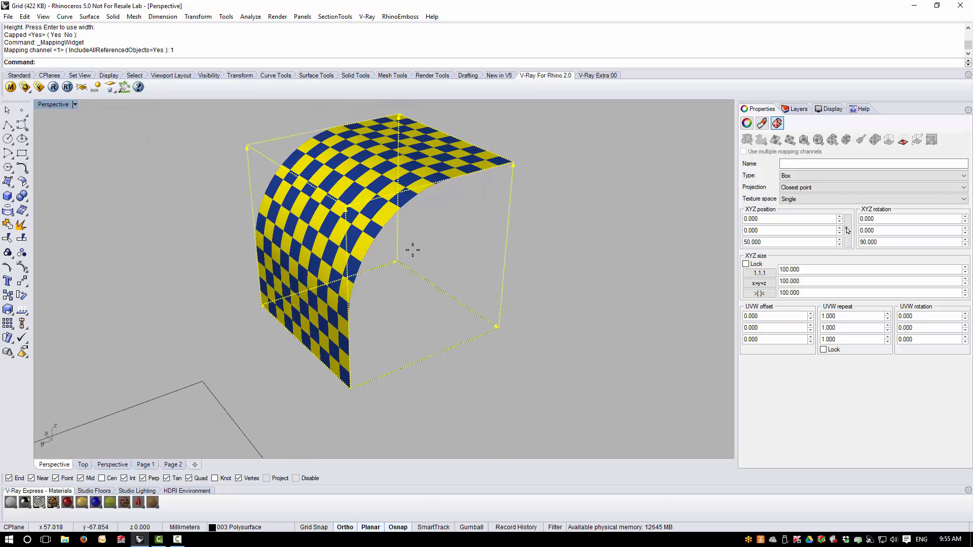
Try Rotate 3-D on the box mapping widget about its bottom edge opposite the polysurface's vertical face
{"action": "left_click", "coordinate": [198, 16]}
{"action": "left_click", "coordinate": [208, 62]}
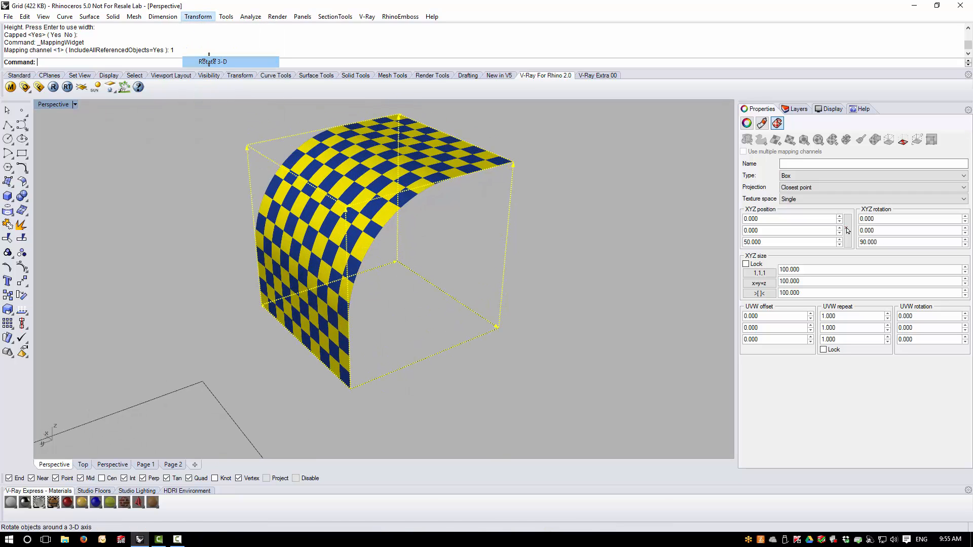
{"action": "left_click", "coordinate": [397, 261]}
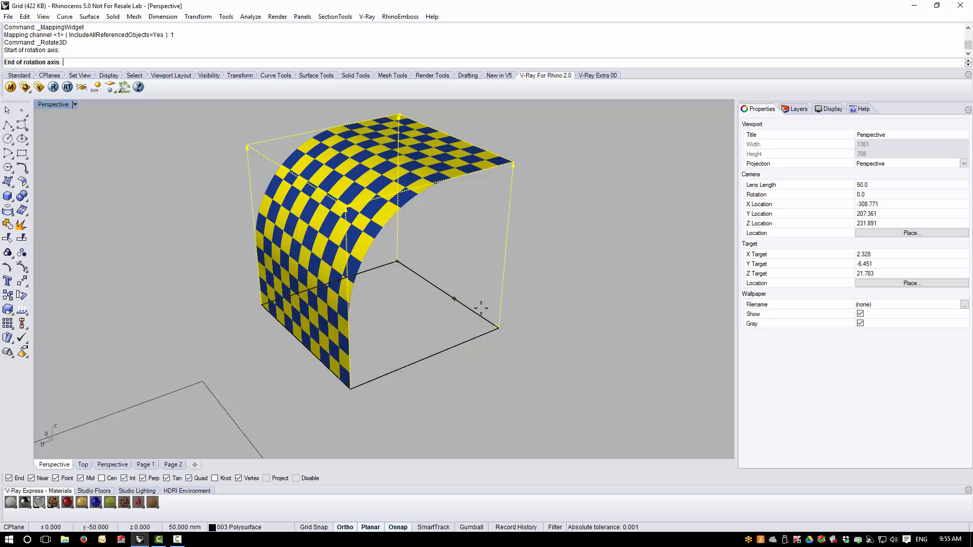
{"action": "left_click", "coordinate": [498, 328]}
{"action": "left_click", "coordinate": [206, 323]}
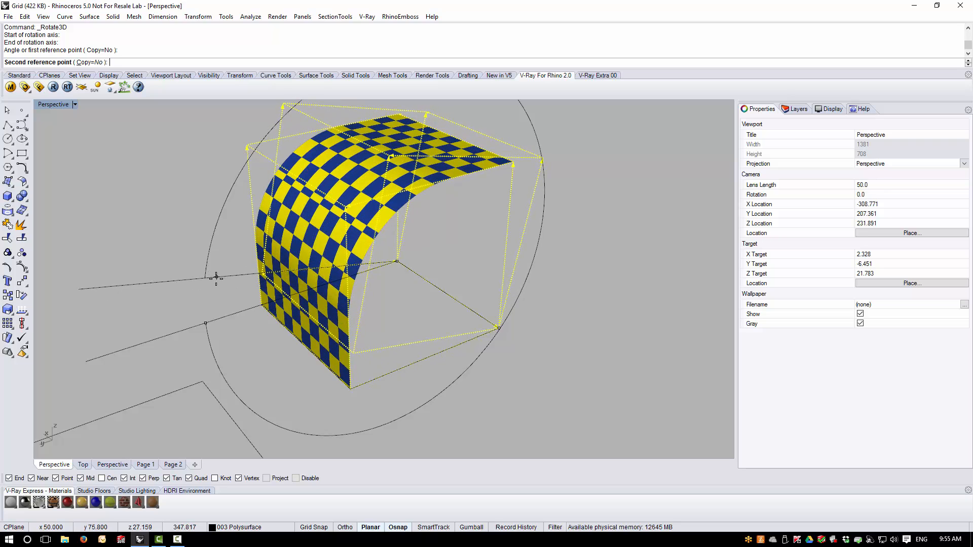
{"action": "left_click", "coordinate": [216, 278]}
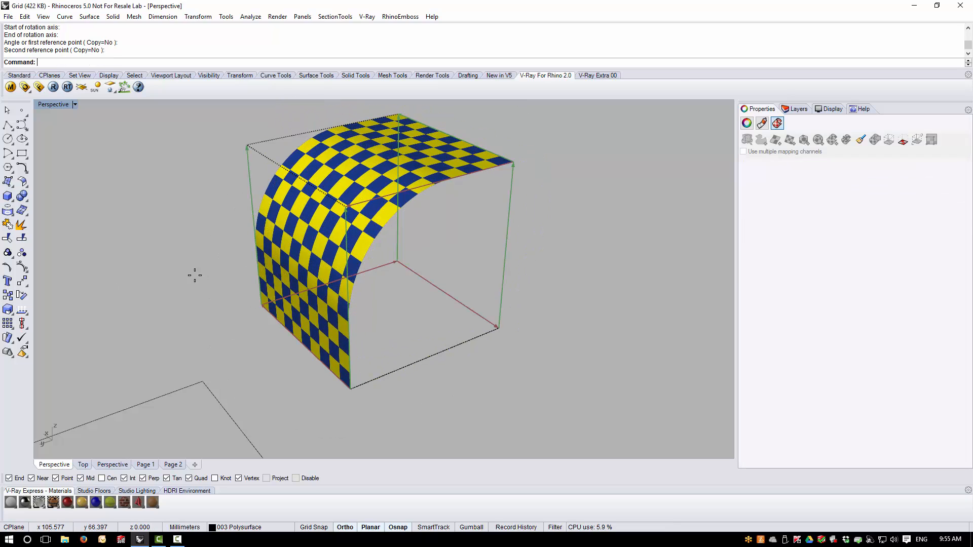
{"action": "right_click_drag", "start_coordinate": [195, 275], "coordinate": [222, 286]}
{"action": "scroll", "coordinate": [222, 286], "scroll_direction": "down", "scroll_amount": 2}
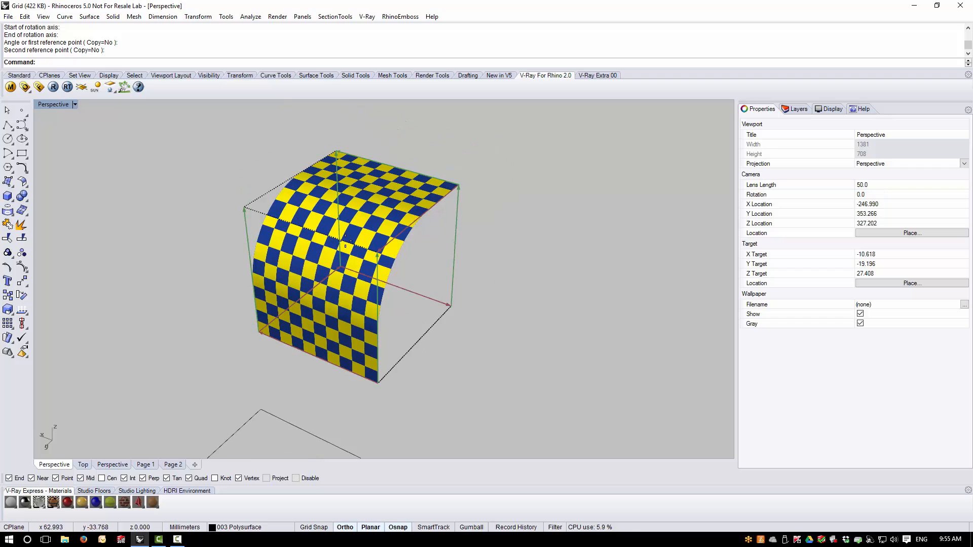
{"action": "scroll", "coordinate": [363, 215], "scroll_direction": "up", "scroll_amount": 2}
{"action": "right_click_drag", "start_coordinate": [437, 285], "coordinate": [407, 280]}
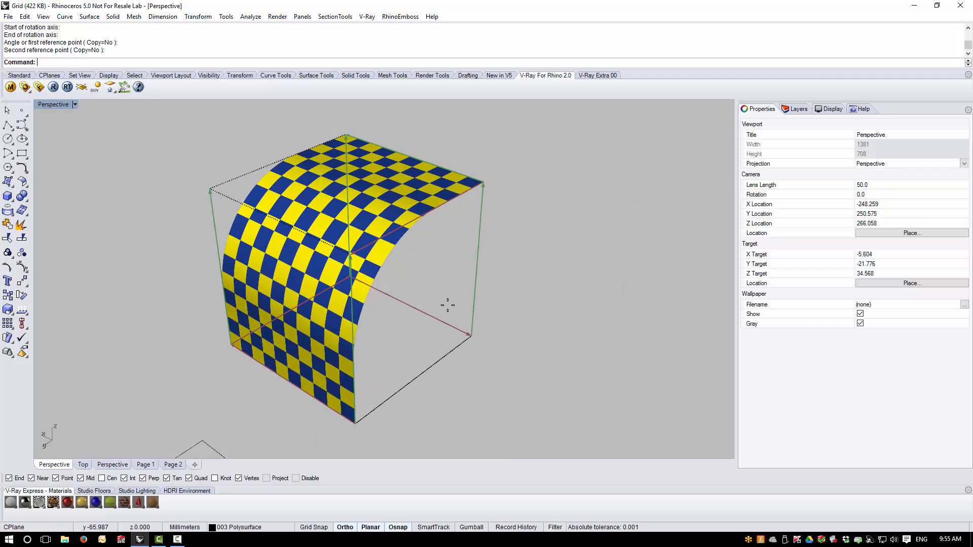
Turn off the box mapping widget and remove the texture mapping from the curved polysurface
{"action": "left_click", "coordinate": [477, 294]}
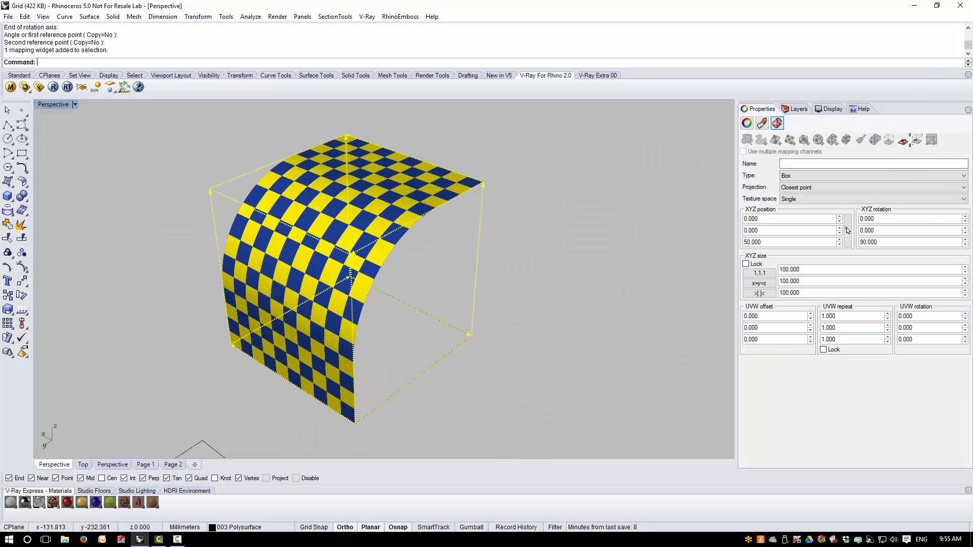
{"action": "left_click", "coordinate": [906, 140]}
{"action": "left_click", "coordinate": [439, 196]}
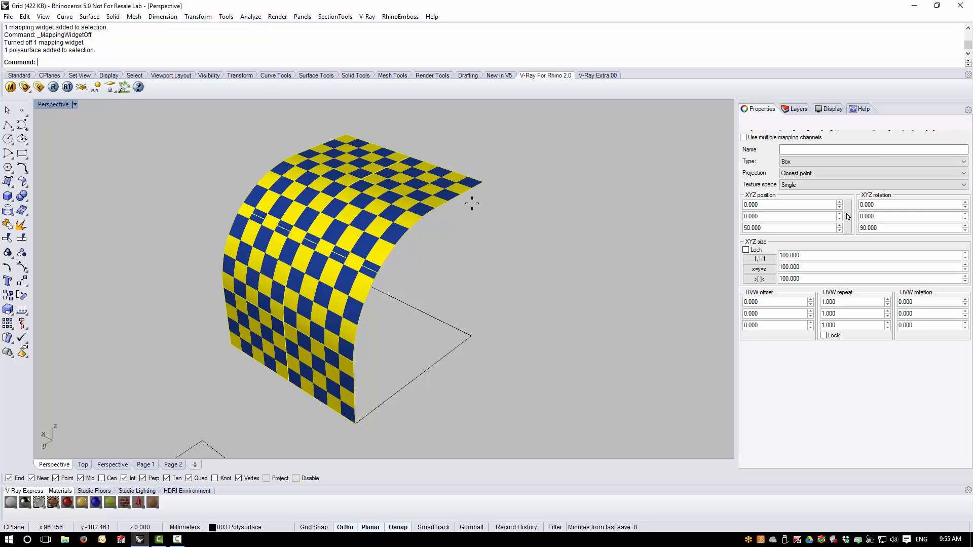
{"action": "left_click", "coordinate": [846, 140]}
{"action": "left_click", "coordinate": [532, 268]}
{"action": "scroll", "coordinate": [282, 226], "scroll_direction": "down", "scroll_amount": 5}
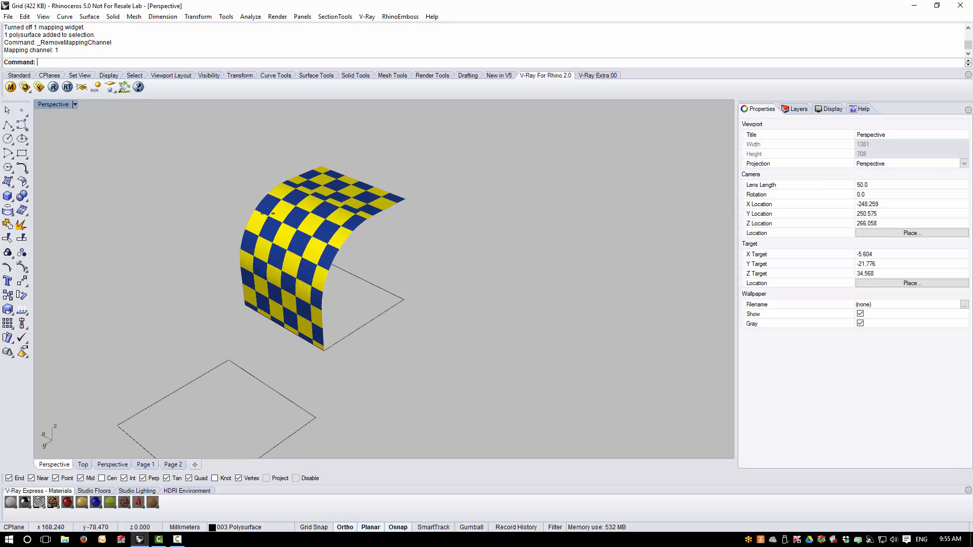
{"action": "right_click_drag", "start_coordinate": [218, 238], "coordinate": [406, 253]}
{"action": "scroll", "coordinate": [265, 263], "scroll_direction": "down", "scroll_amount": 4}
{"action": "right_click_drag", "start_coordinate": [451, 304], "coordinate": [480, 317]}
{"action": "scroll", "coordinate": [482, 328], "scroll_direction": "up", "scroll_amount": 2}
{"action": "scroll", "coordinate": [474, 300], "scroll_direction": "up", "scroll_amount": 2}
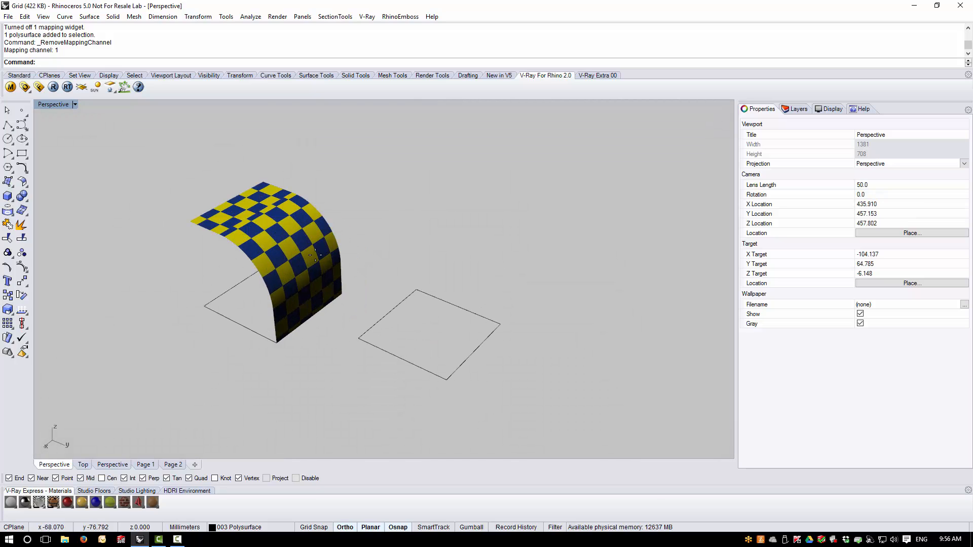
Turn off Layer 01 and view the curved polysurface's checker grid from the front
{"action": "left_click", "coordinate": [269, 203]}
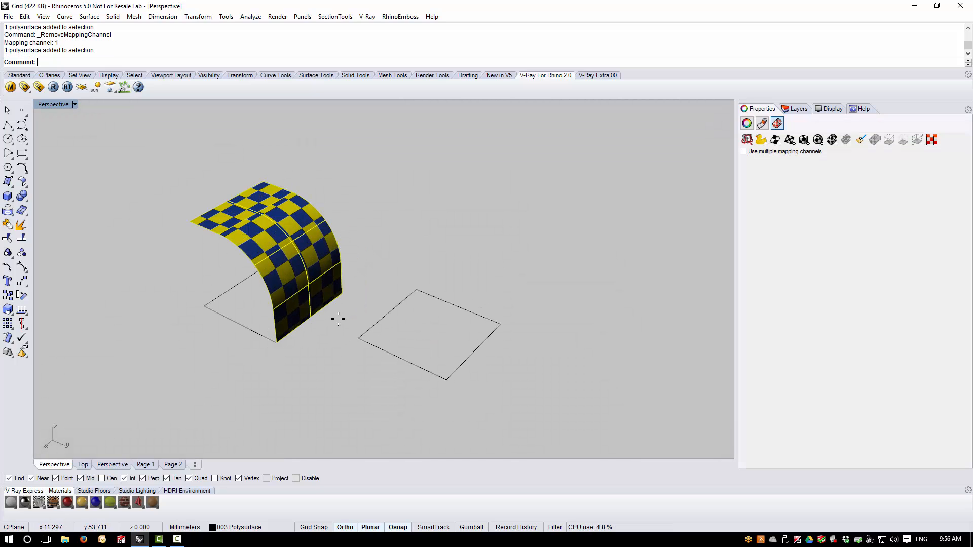
{"action": "left_click", "coordinate": [495, 220]}
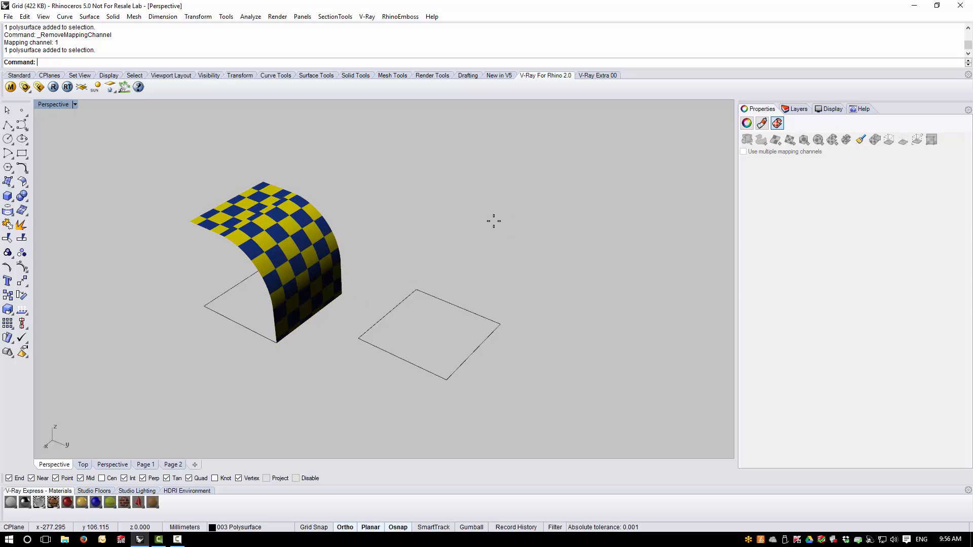
{"action": "left_click", "coordinate": [285, 246]}
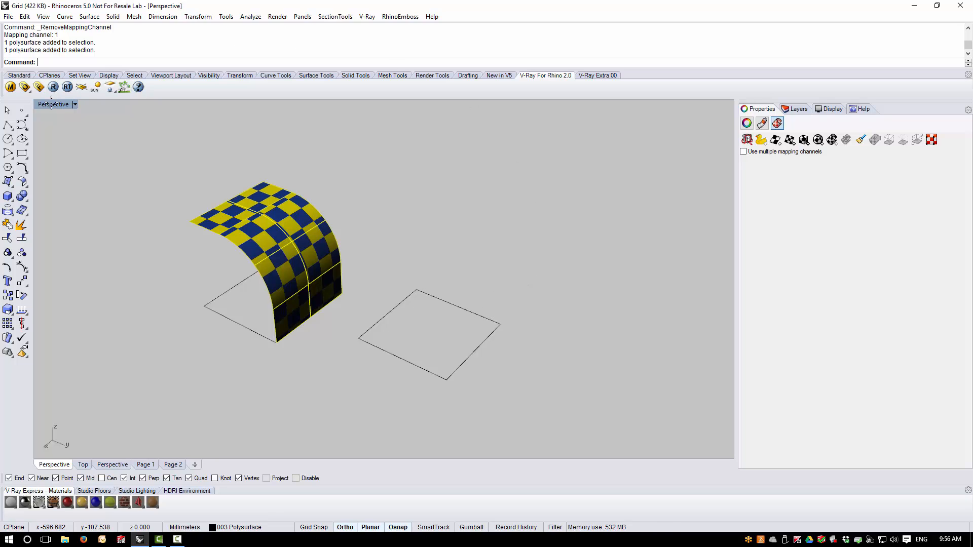
{"action": "left_click", "coordinate": [794, 109]}
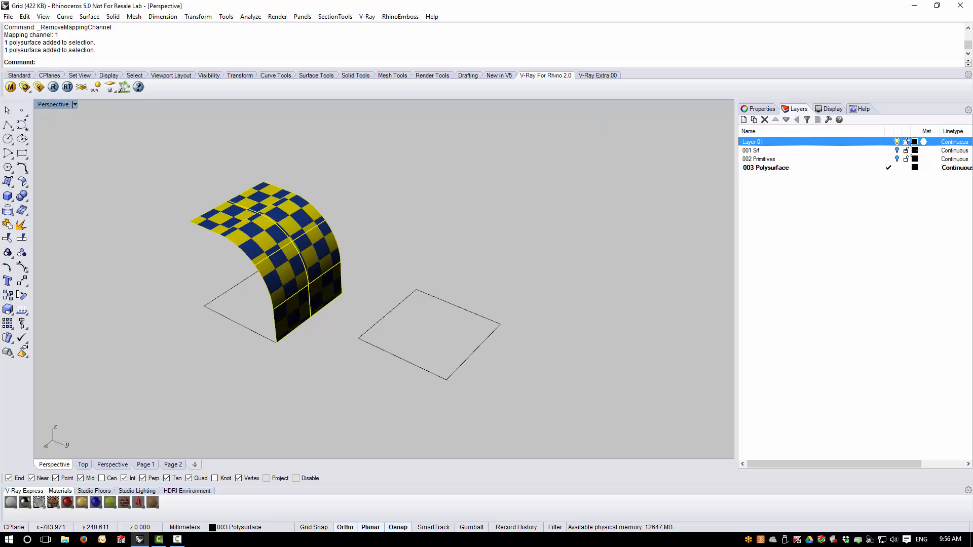
{"action": "left_click", "coordinate": [898, 142]}
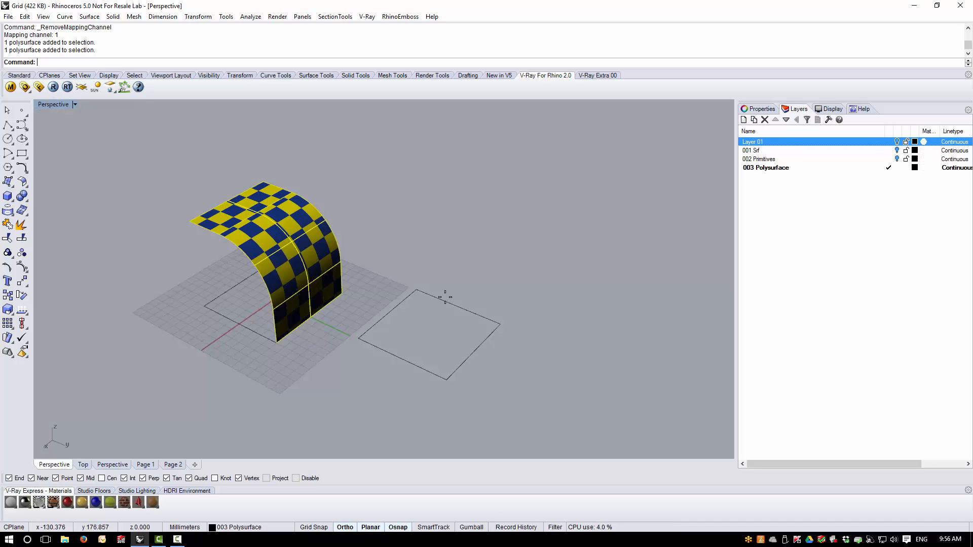
{"action": "left_click", "coordinate": [273, 377]}
{"action": "right_click_drag", "start_coordinate": [361, 368], "coordinate": [372, 355]}
{"action": "scroll", "coordinate": [416, 303], "scroll_direction": "up", "scroll_amount": 2}
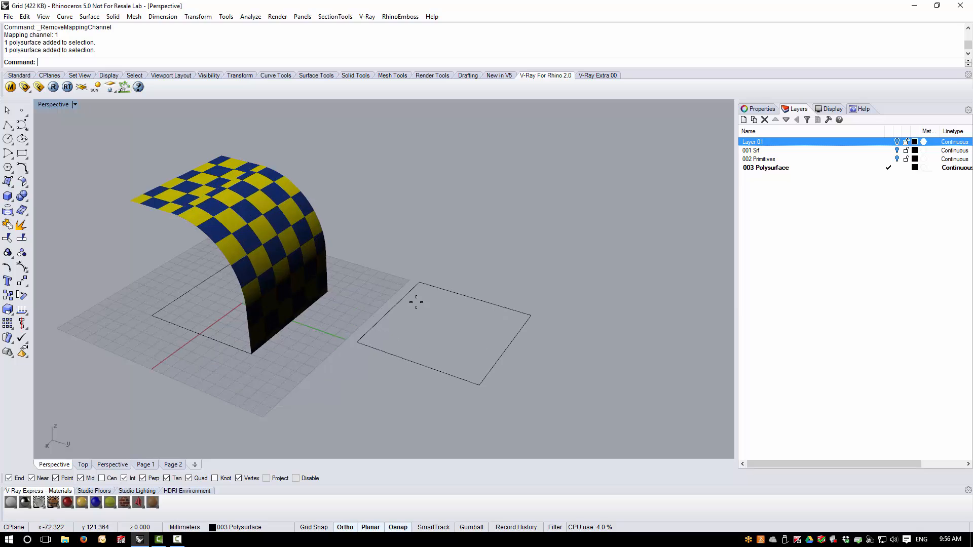
{"action": "right_click_drag", "start_coordinate": [416, 302], "coordinate": [364, 304]}
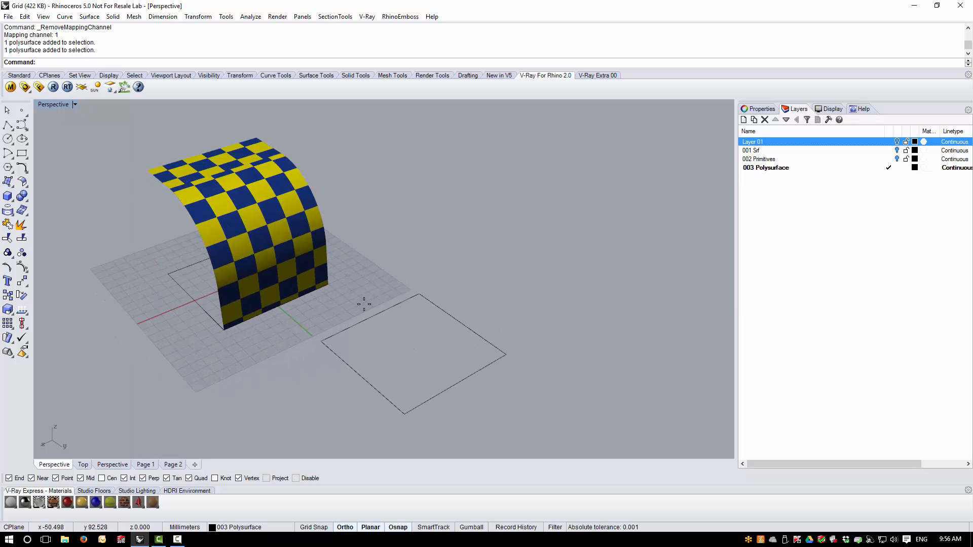
Unwrap the curved polysurface, using the two joints between its curved face and the flat faces as seams
{"action": "left_click", "coordinate": [289, 206]}
{"action": "right_click_drag", "start_coordinate": [397, 239], "coordinate": [408, 239]}
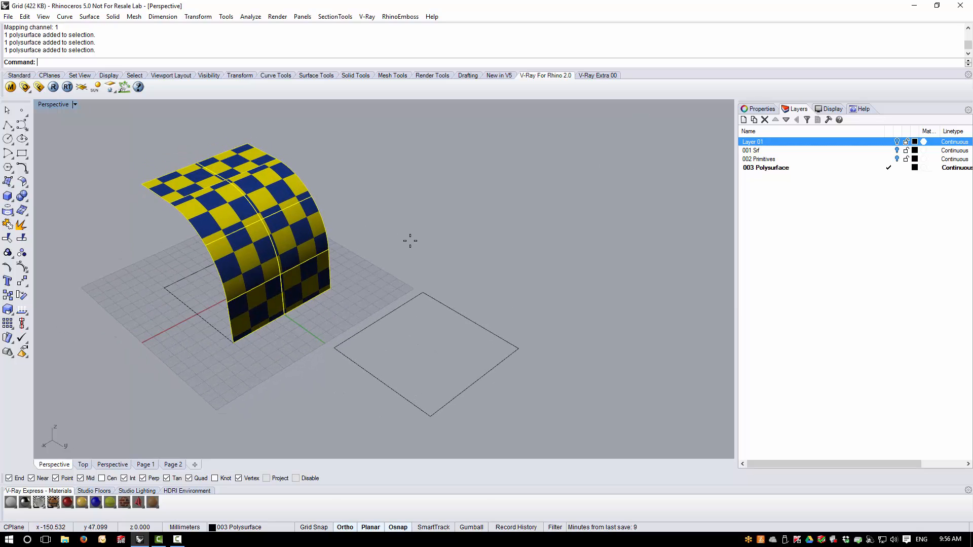
{"action": "left_click", "coordinate": [760, 109]}
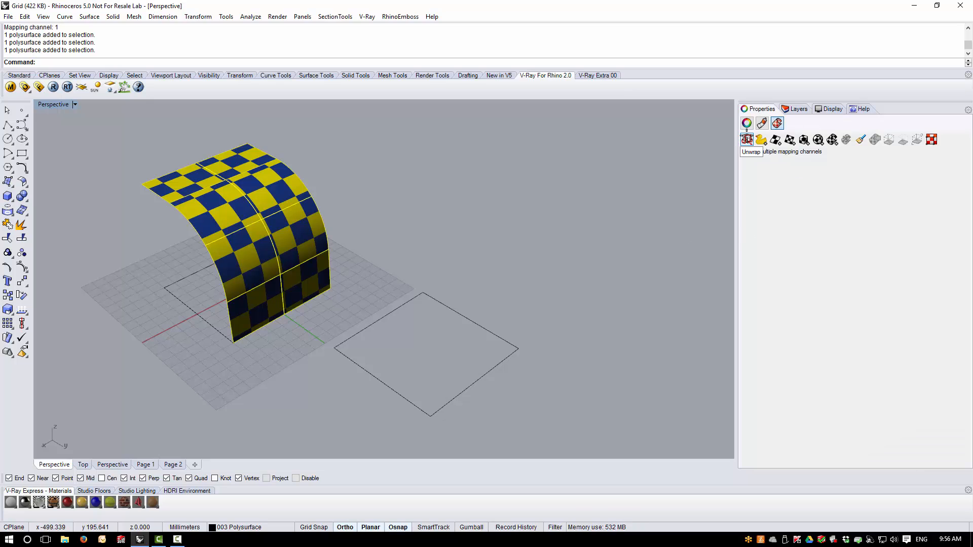
{"action": "left_click", "coordinate": [748, 140]}
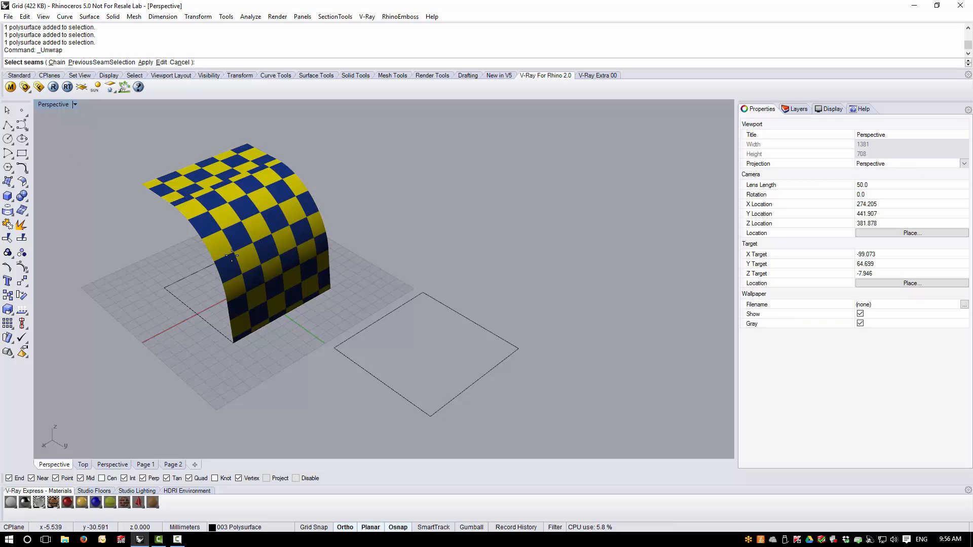
{"action": "left_click", "coordinate": [208, 191]}
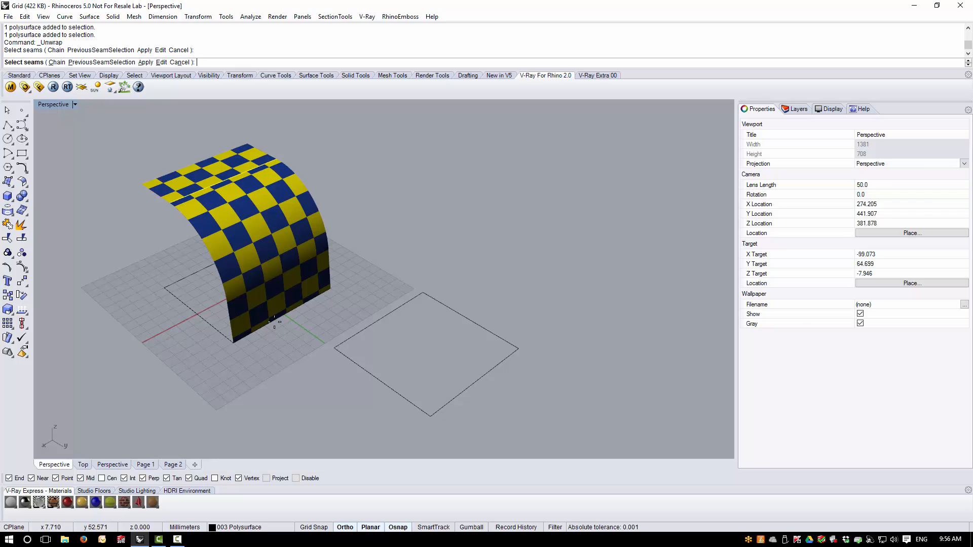
{"action": "mouse_move", "coordinate": [274, 321]}
{"action": "right_mouse_down"}
{"action": "mouse_move", "coordinate": [258, 255]}
{"action": "mouse_move", "coordinate": [260, 317]}
{"action": "right_mouse_up"}
{"action": "left_click", "coordinate": [258, 255]}
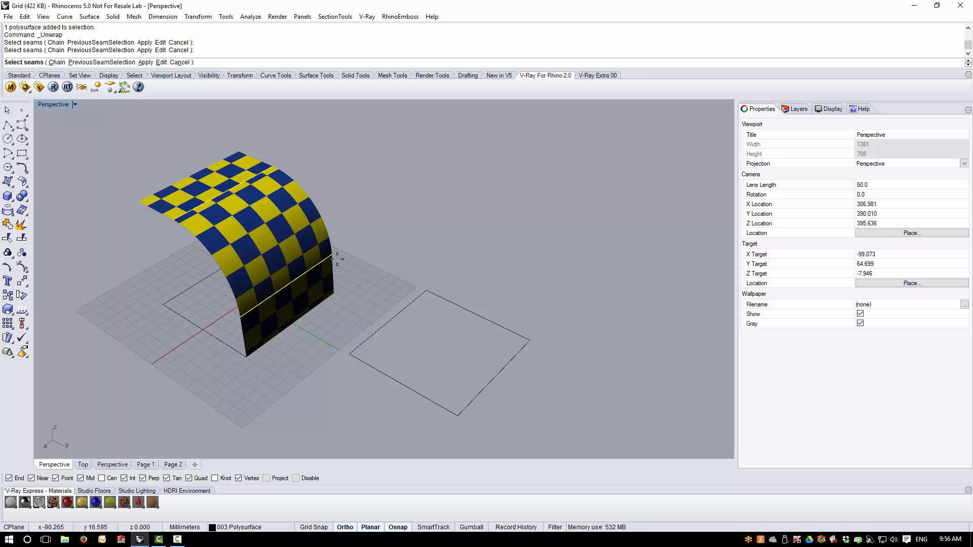
{"action": "right_click", "coordinate": [214, 389]}
{"action": "right_click_drag", "start_coordinate": [245, 382], "coordinate": [258, 372]}
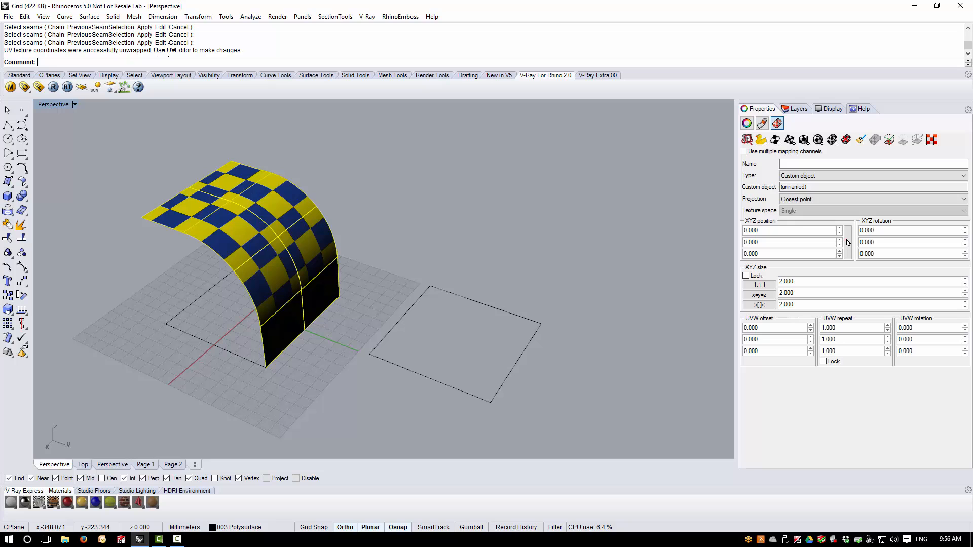
Open the UV Editor for the unwrapped polysurface, placing it between opposite corners of the empty rectangle beside it
{"action": "right_click_drag", "start_coordinate": [407, 202], "coordinate": [405, 197]}
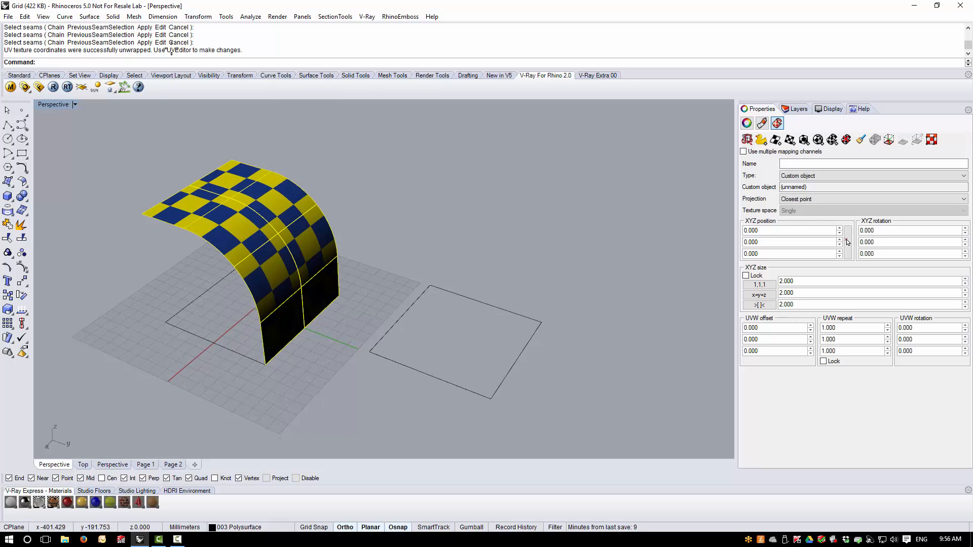
{"action": "scroll", "coordinate": [350, 231], "scroll_direction": "down", "scroll_amount": 3}
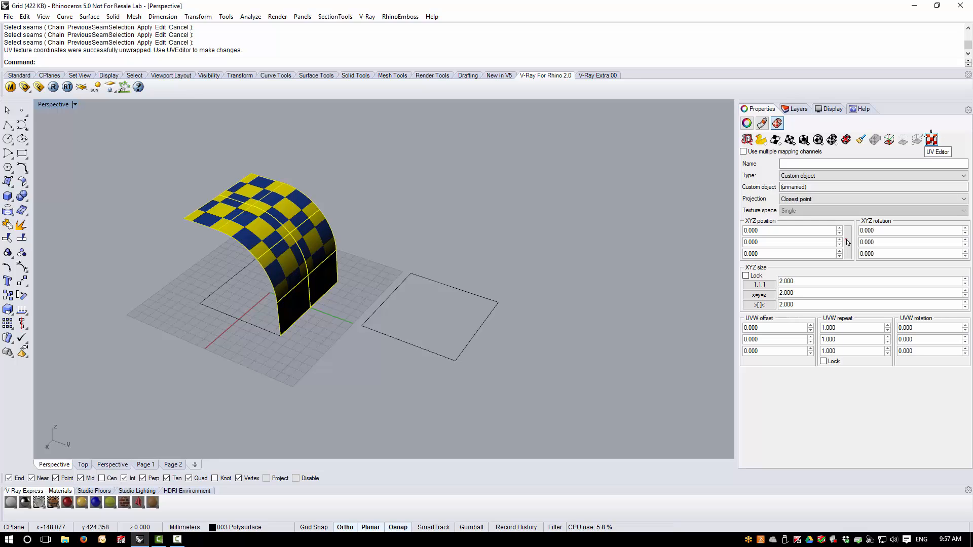
{"action": "left_click", "coordinate": [931, 138]}
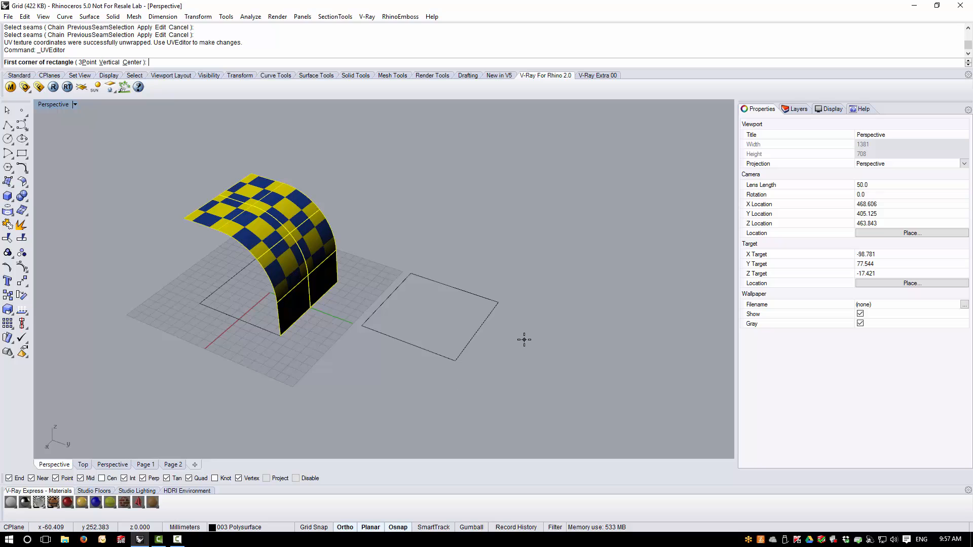
{"action": "scroll", "coordinate": [524, 340], "scroll_direction": "up", "scroll_amount": 2}
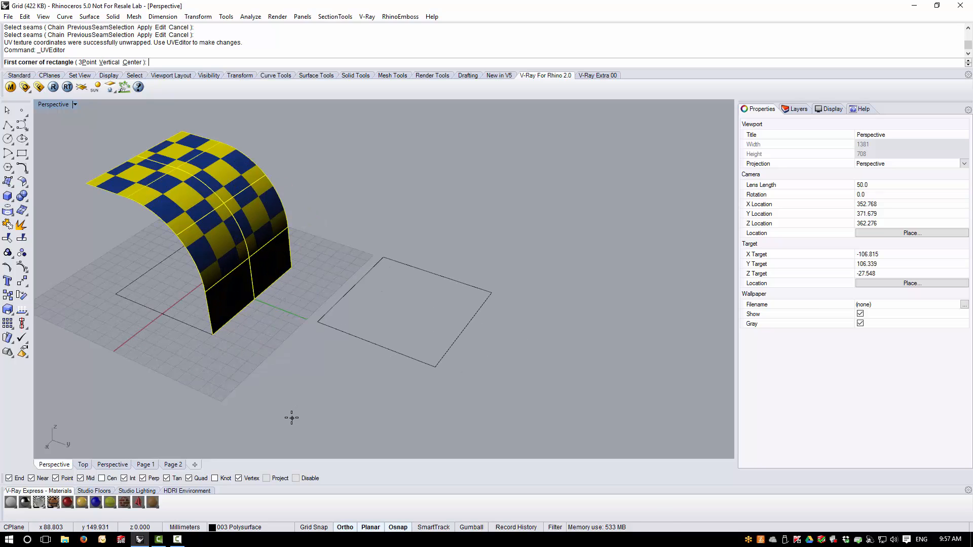
{"action": "left_click", "coordinate": [317, 322]}
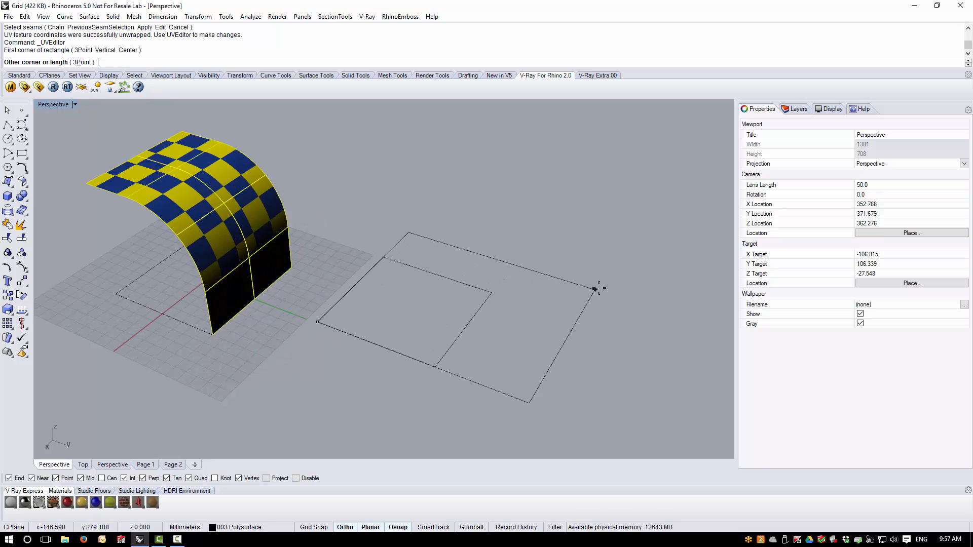
{"action": "left_click", "coordinate": [491, 293]}
{"action": "scroll", "coordinate": [454, 350], "scroll_direction": "down", "scroll_amount": 4}
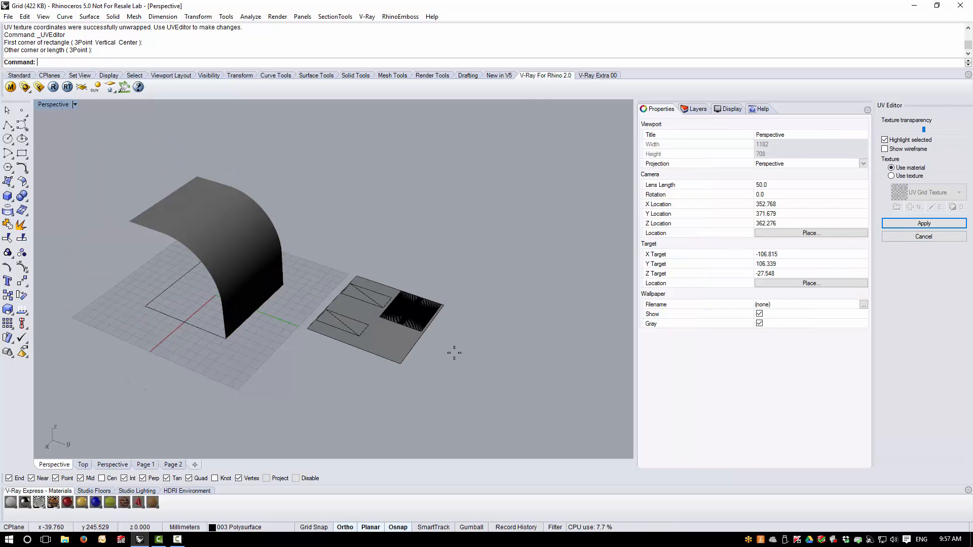
{"action": "scroll", "coordinate": [413, 327], "scroll_direction": "up", "scroll_amount": 3}
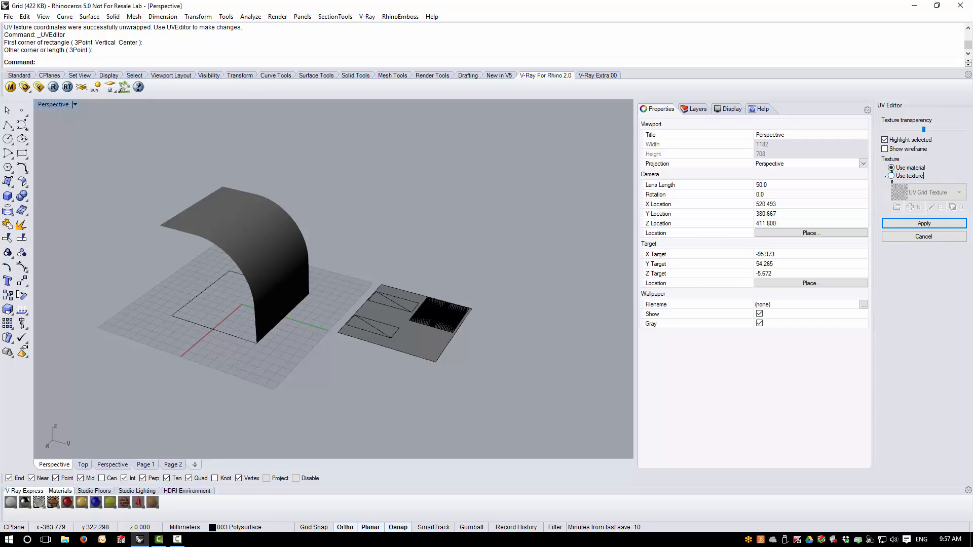
Switch the UV Editor to a texture and load the bitmap Grid Colour.png with its default settings
{"action": "left_click", "coordinate": [891, 176]}
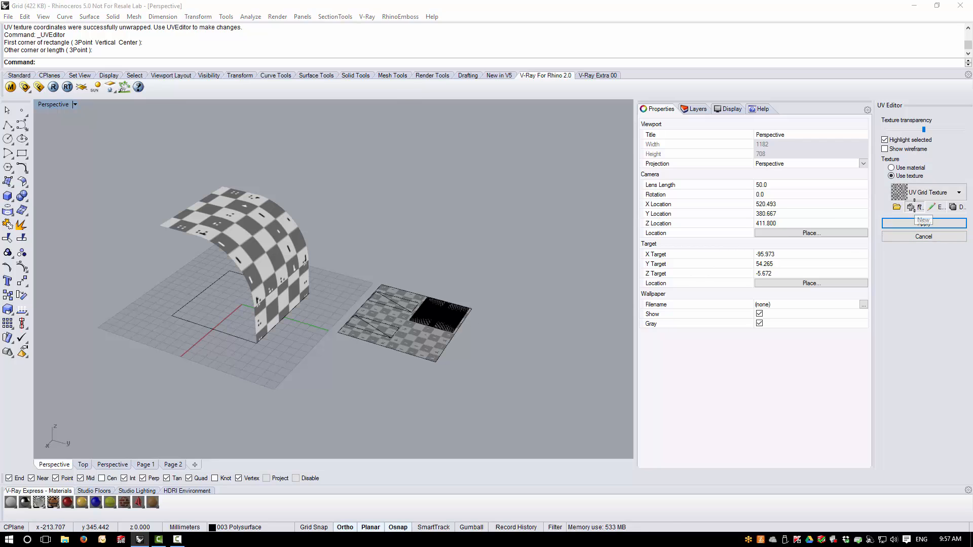
{"action": "left_click", "coordinate": [911, 207]}
{"action": "left_click", "coordinate": [223, 129]}
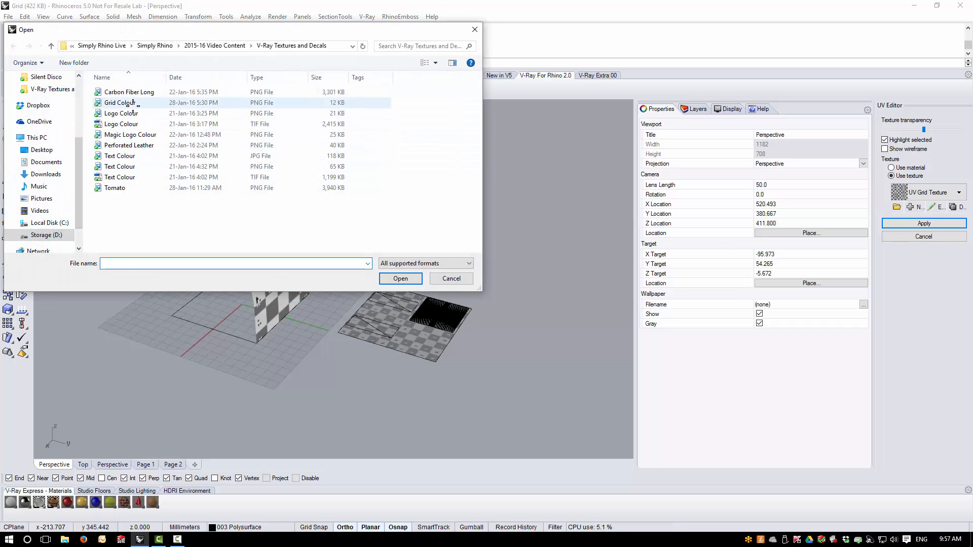
{"action": "left_click", "coordinate": [133, 103]}
{"action": "left_click", "coordinate": [401, 278]}
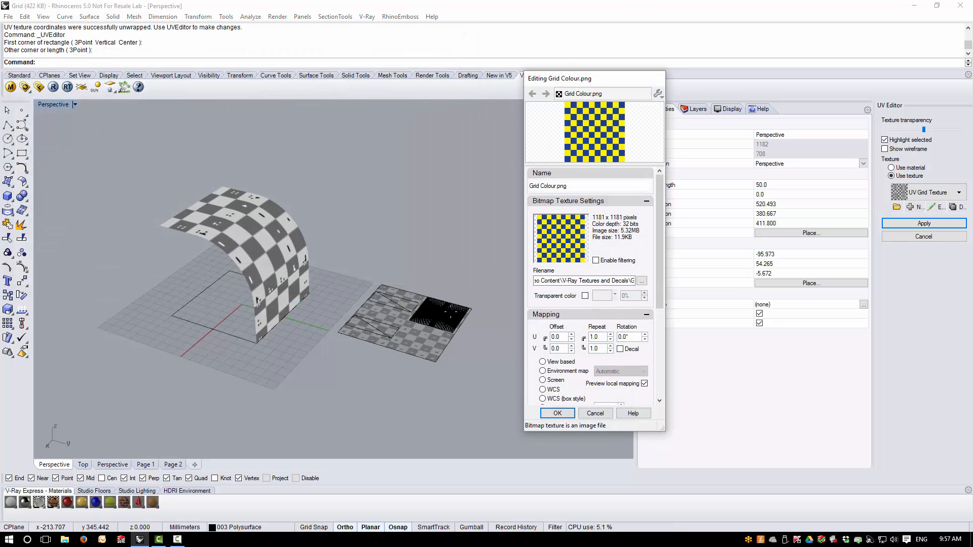
{"action": "left_click", "coordinate": [558, 413]}
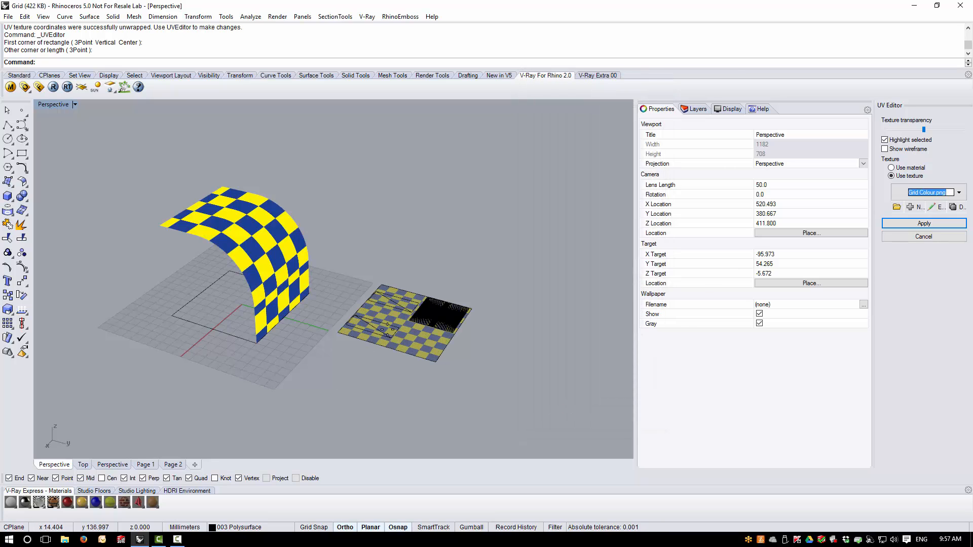
Reduce the texture transparency in the UV Editor and compare the unwrapped pieces with the checker grid
{"action": "right_click_drag", "start_coordinate": [388, 329], "coordinate": [440, 299]}
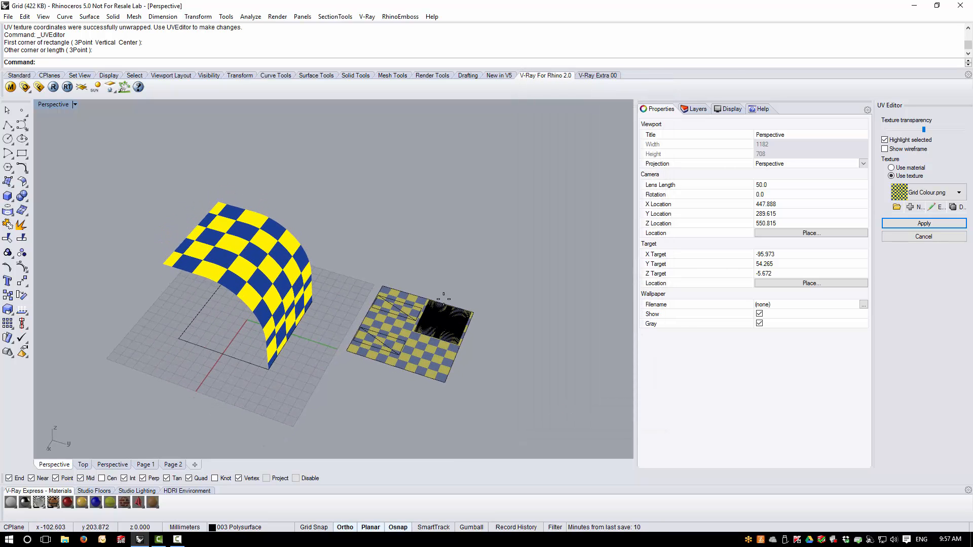
{"action": "scroll", "coordinate": [405, 376], "scroll_direction": "up", "scroll_amount": 4}
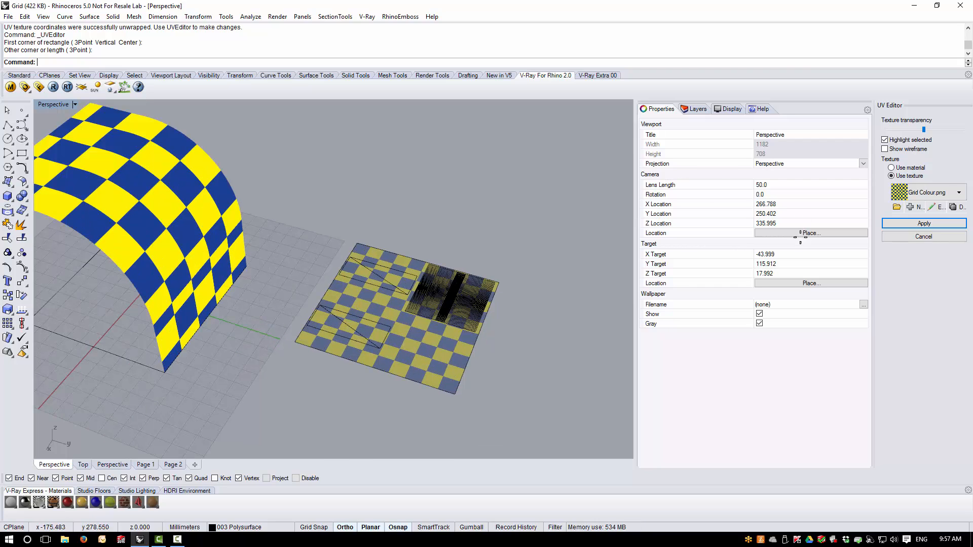
{"action": "mouse_move", "coordinate": [925, 129]}
{"action": "left_mouse_down"}
{"action": "mouse_move", "coordinate": [940, 131]}
{"action": "mouse_move", "coordinate": [914, 137]}
{"action": "left_mouse_up"}
{"action": "scroll", "coordinate": [436, 330], "scroll_direction": "up", "scroll_amount": 3}
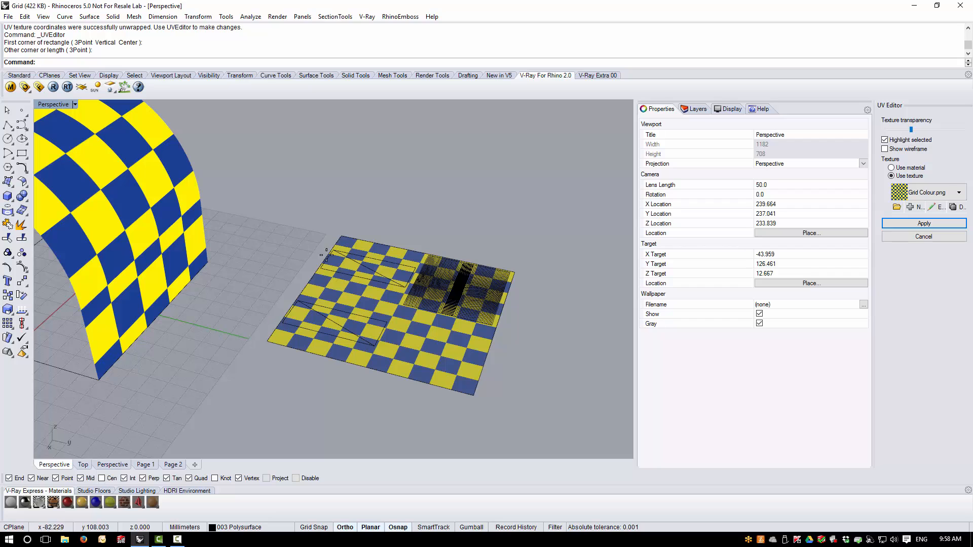
{"action": "scroll", "coordinate": [181, 186], "scroll_direction": "down", "scroll_amount": 2}
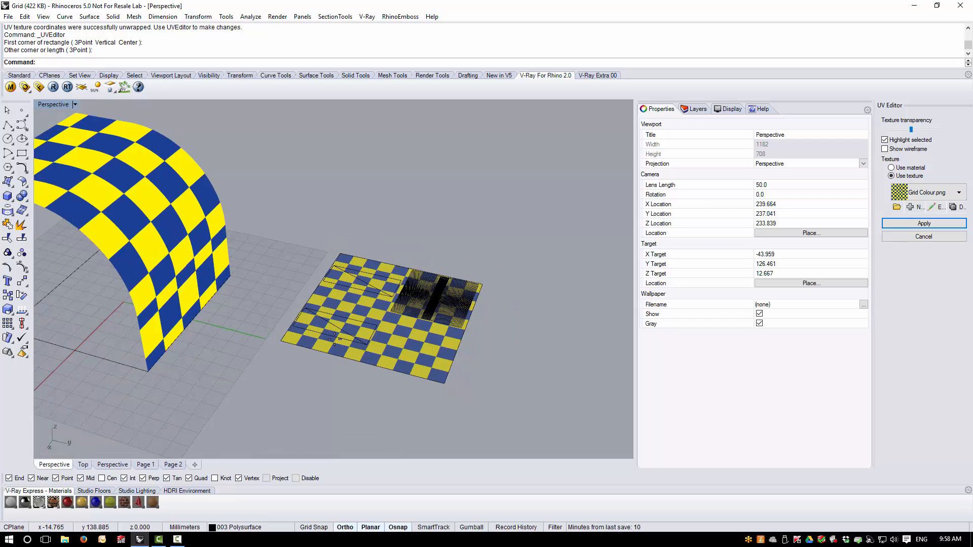
{"action": "scroll", "coordinate": [385, 289], "scroll_direction": "down", "scroll_amount": 4}
{"action": "scroll", "coordinate": [386, 309], "scroll_direction": "up", "scroll_amount": 2}
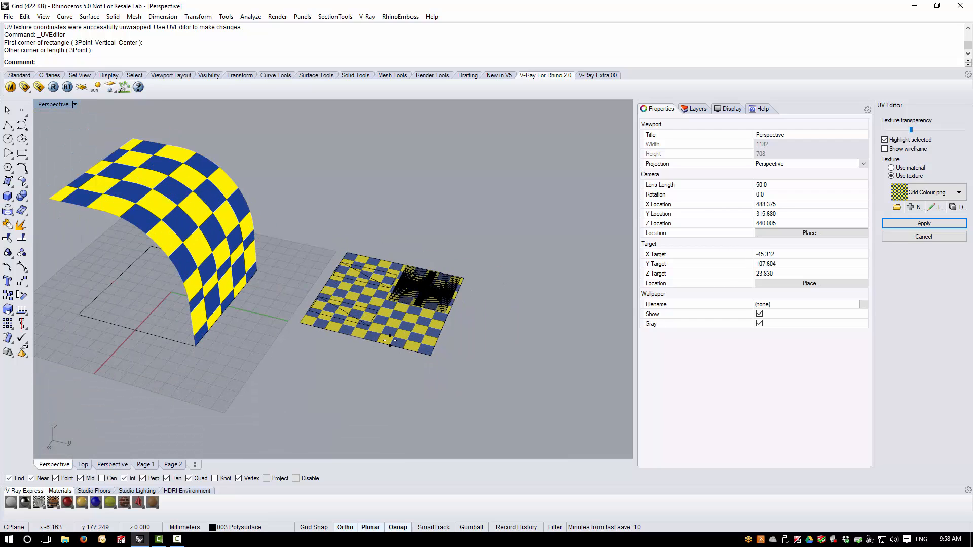
{"action": "right_click_drag", "start_coordinate": [340, 328], "coordinate": [375, 332]}
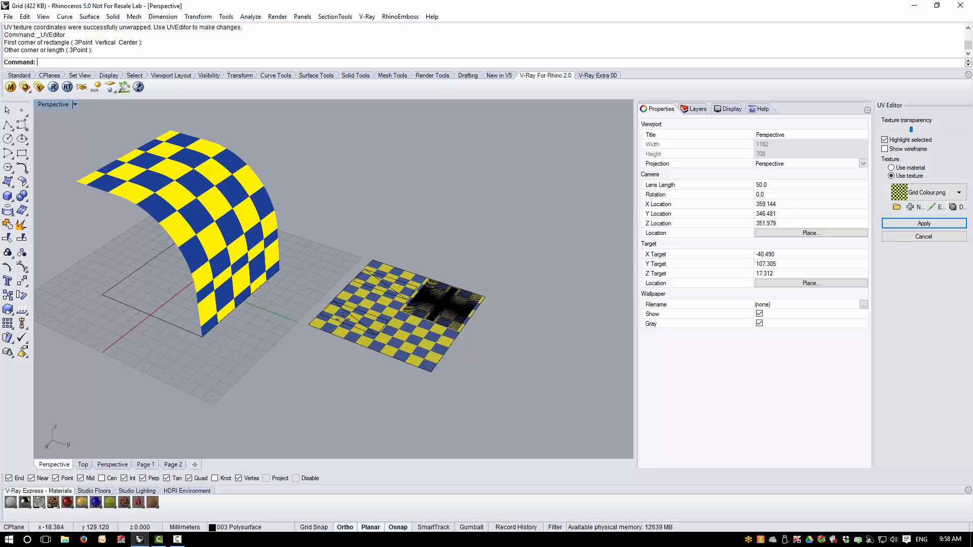
Move the vertical face's UV mesh by its outer corner onto the nearest corner of the UV Editor rectangle
{"action": "left_click", "coordinate": [350, 316]}
{"action": "right_click_drag", "start_coordinate": [351, 316], "coordinate": [369, 348]}
{"action": "scroll", "coordinate": [395, 345], "scroll_direction": "up", "scroll_amount": 4}
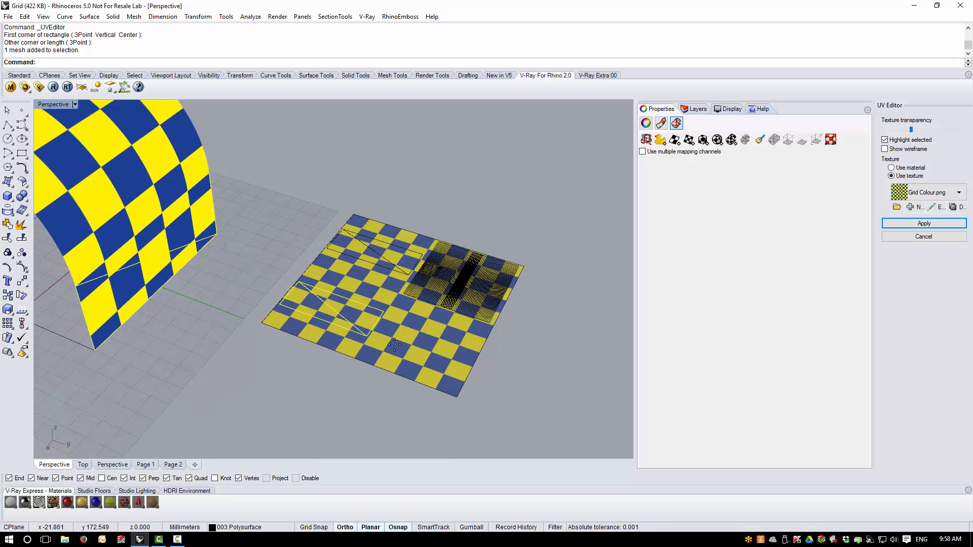
{"action": "left_click", "coordinate": [198, 17]}
{"action": "left_click", "coordinate": [202, 27]}
{"action": "scroll", "coordinate": [277, 346], "scroll_direction": "up", "scroll_amount": 5}
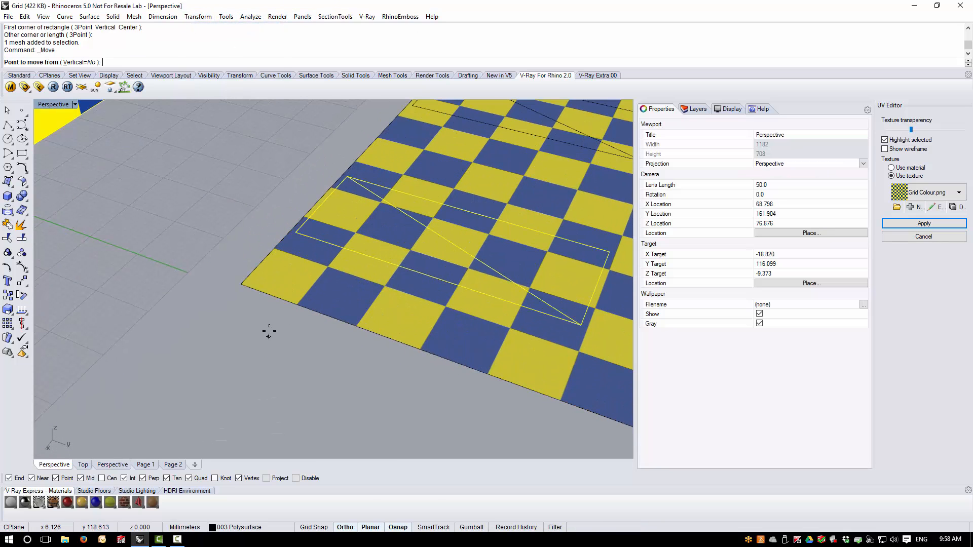
{"action": "left_click", "coordinate": [297, 232]}
{"action": "scroll", "coordinate": [294, 236], "scroll_direction": "down", "scroll_amount": 5}
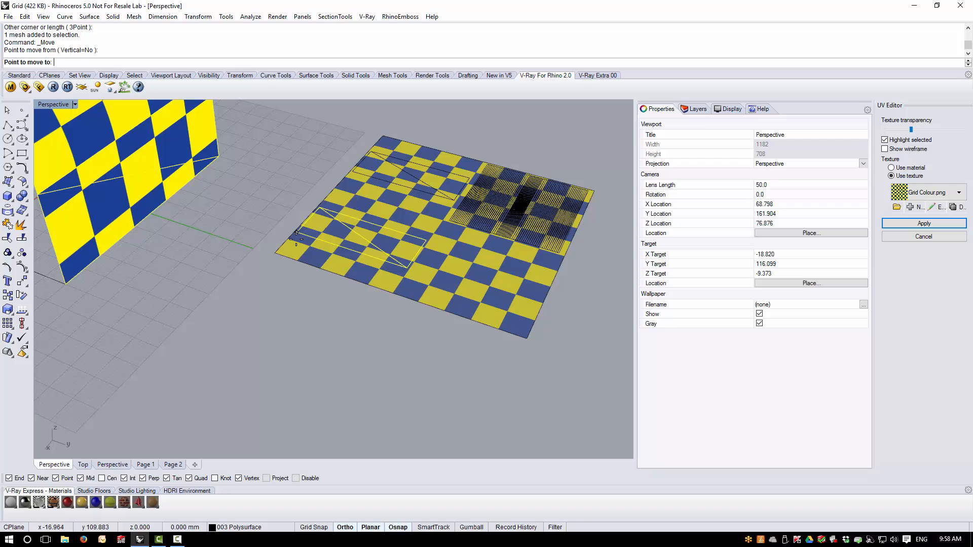
{"action": "left_click", "coordinate": [274, 253]}
{"action": "scroll", "coordinate": [311, 304], "scroll_direction": "down", "scroll_amount": 3}
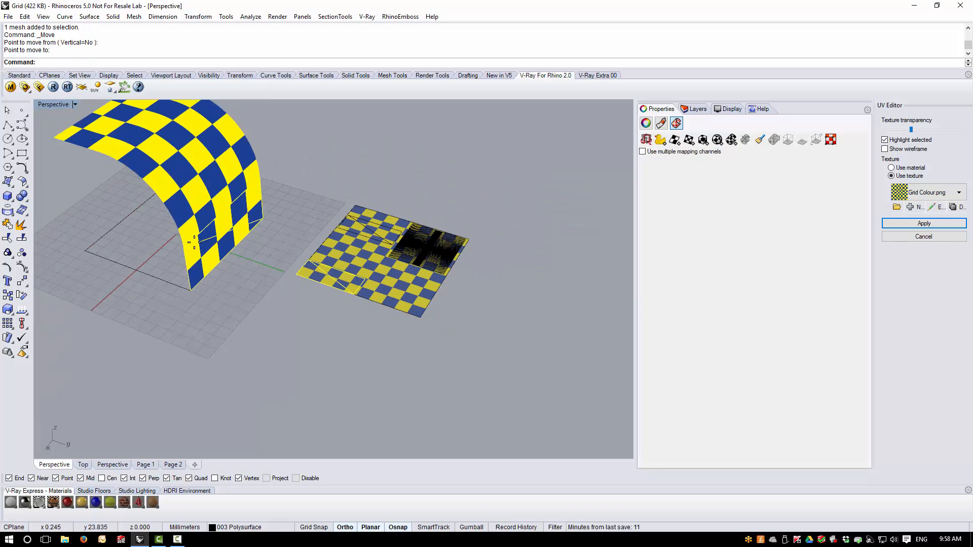
{"action": "scroll", "coordinate": [365, 310], "scroll_direction": "up", "scroll_amount": 3}
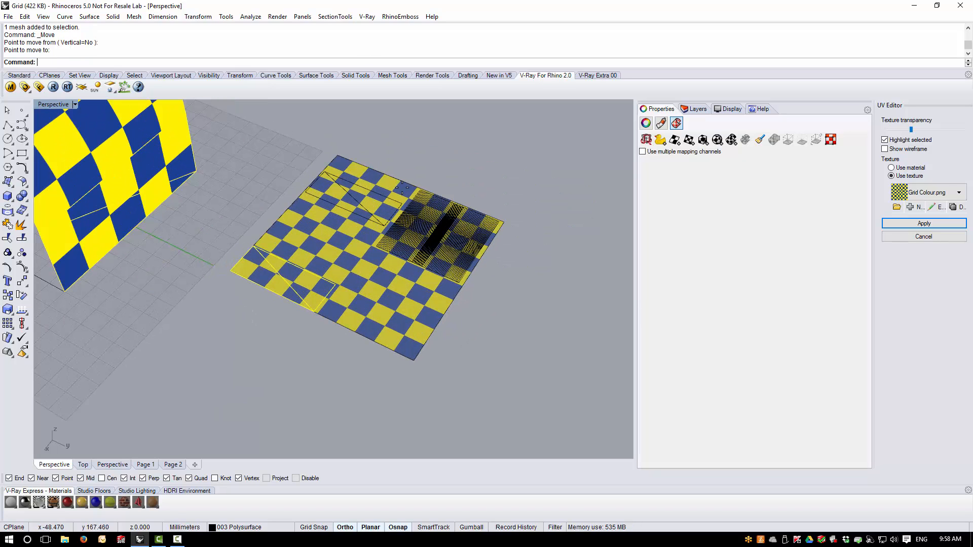
Scale the vertical face's UV mesh in 2D from the rectangle's near corner until its edge spans the rectangle's full adjoining side
{"action": "left_click", "coordinate": [198, 16]}
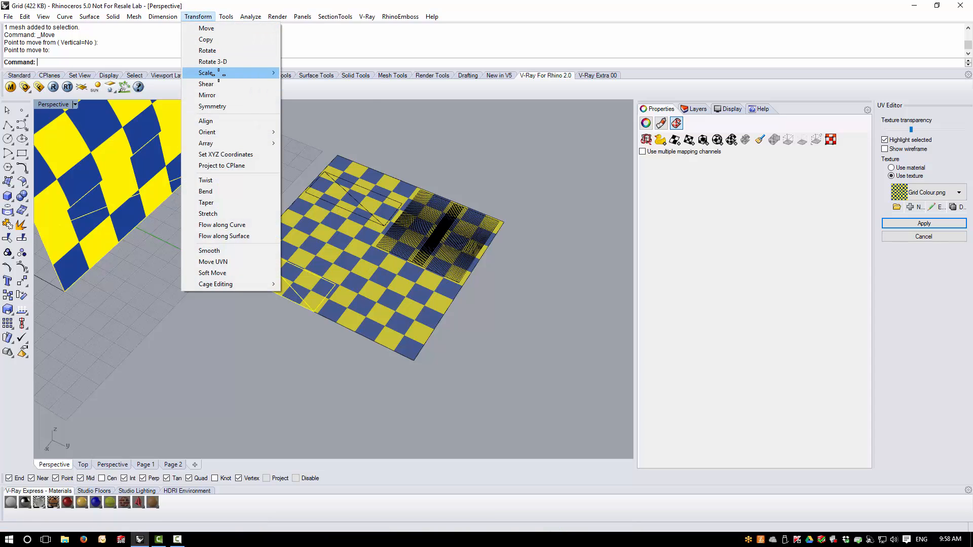
{"action": "mouse_move", "coordinate": [219, 72]}
{"action": "left_click", "coordinate": [303, 84]}
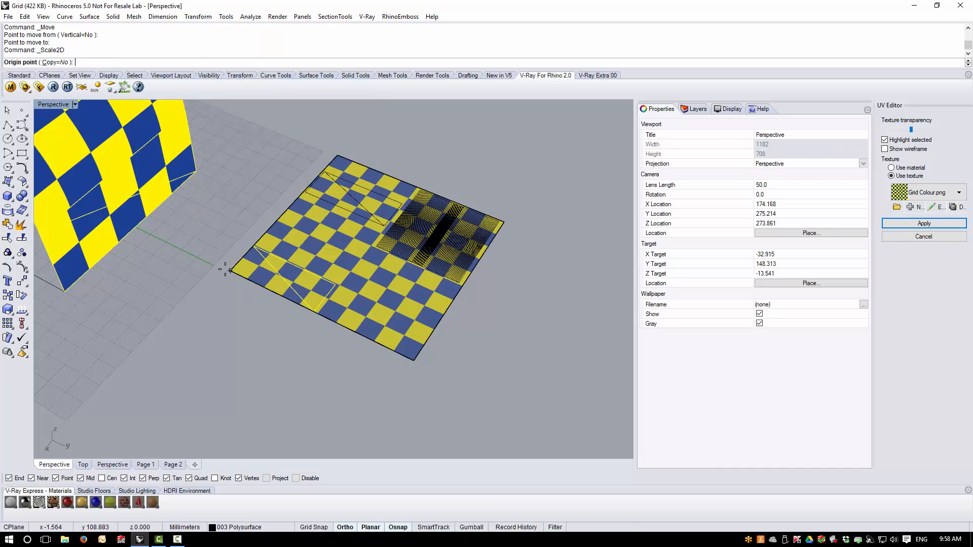
{"action": "left_click", "coordinate": [225, 269]}
{"action": "left_click", "coordinate": [314, 312]}
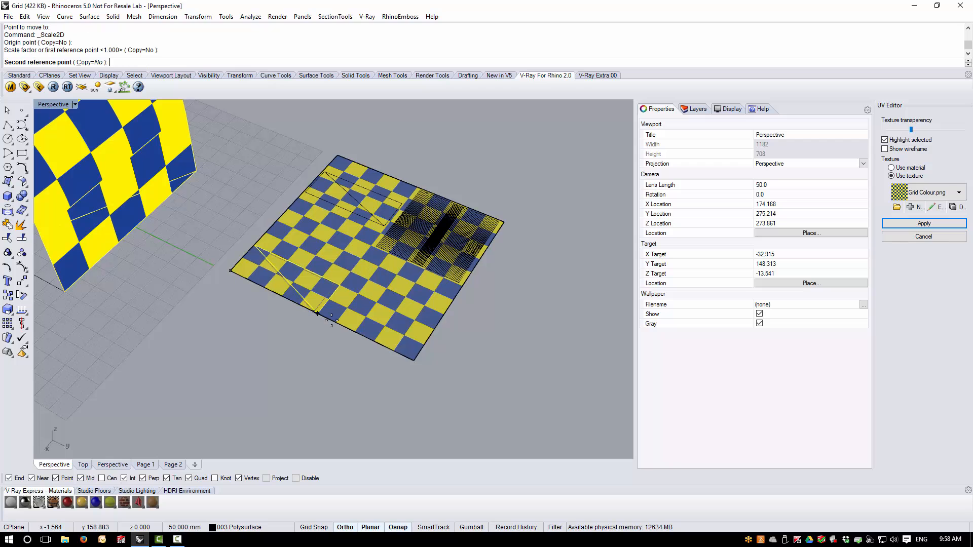
{"action": "left_click", "coordinate": [414, 361]}
{"action": "scroll", "coordinate": [435, 354], "scroll_direction": "down", "scroll_amount": 5}
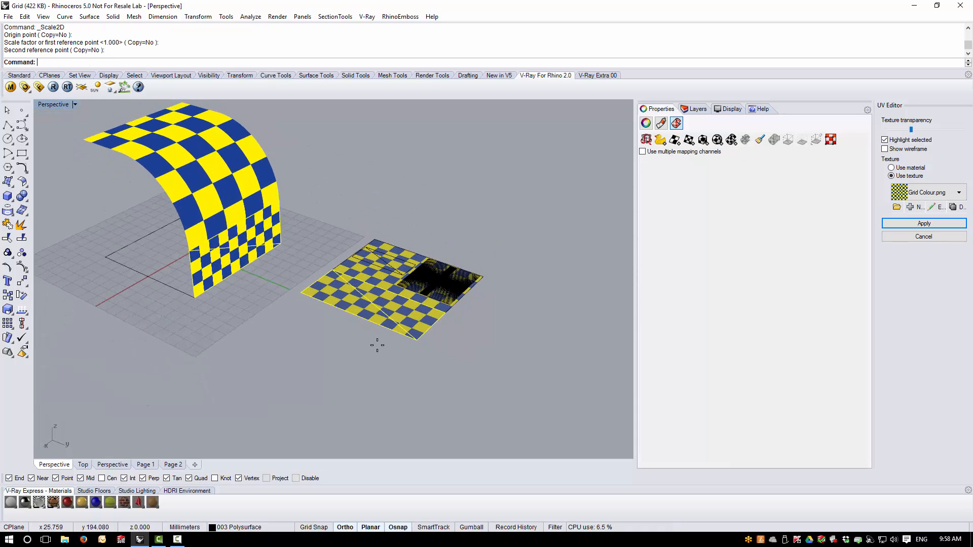
{"action": "scroll", "coordinate": [202, 229], "scroll_direction": "up", "scroll_amount": 3}
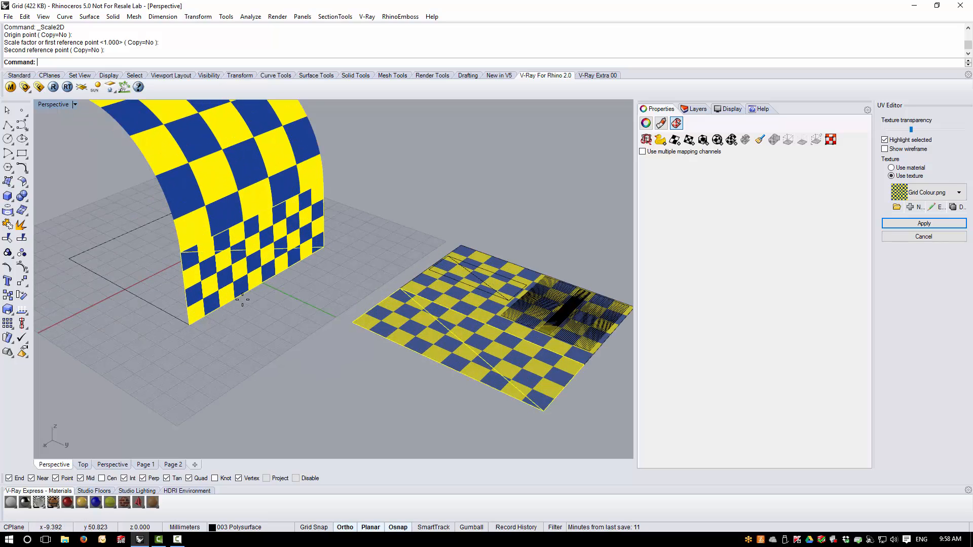
{"action": "scroll", "coordinate": [279, 305], "scroll_direction": "down", "scroll_amount": 3}
{"action": "right_click_drag", "start_coordinate": [278, 304], "coordinate": [328, 366]}
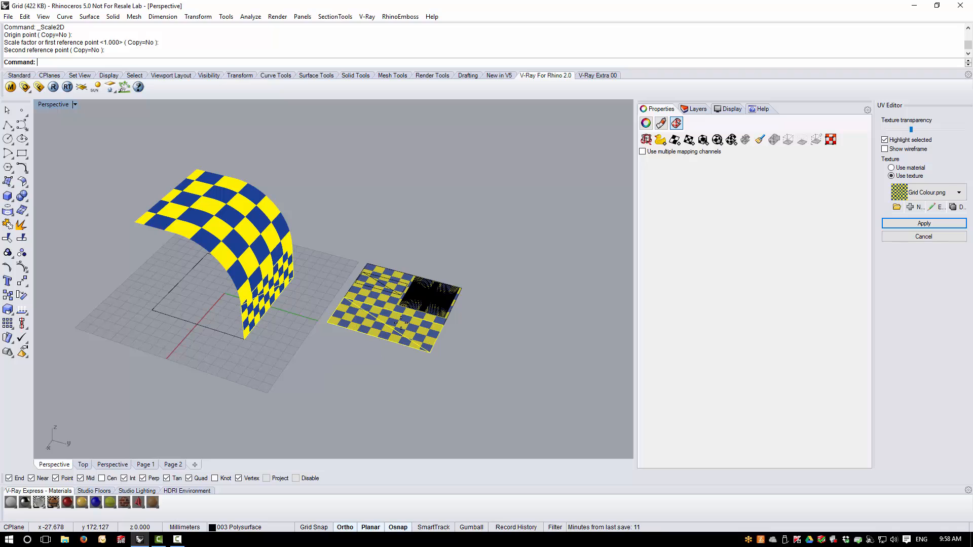
{"action": "scroll", "coordinate": [401, 323], "scroll_direction": "up", "scroll_amount": 1}
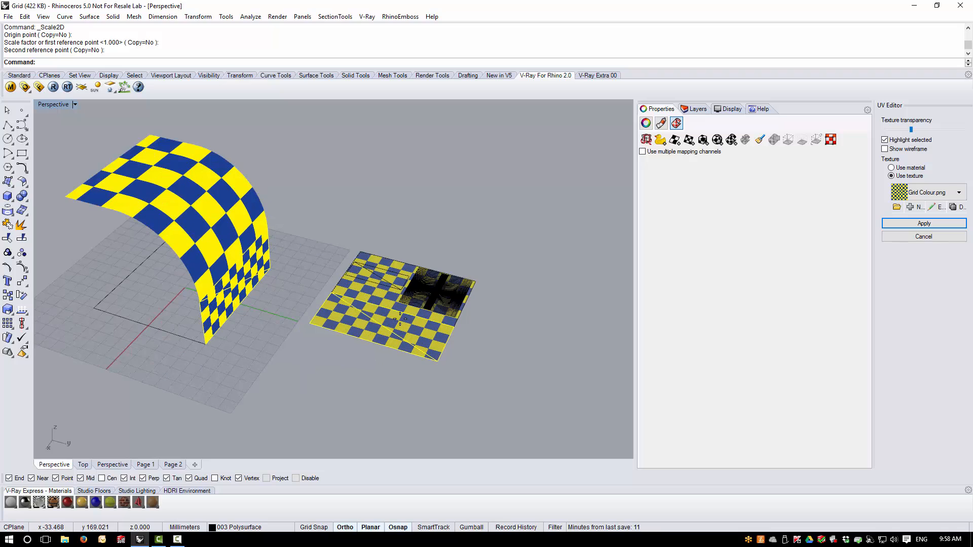
Lock the vertical face's scaled UV mesh in the UV Editor
{"action": "left_click", "coordinate": [327, 238]}
{"action": "left_click", "coordinate": [364, 308]}
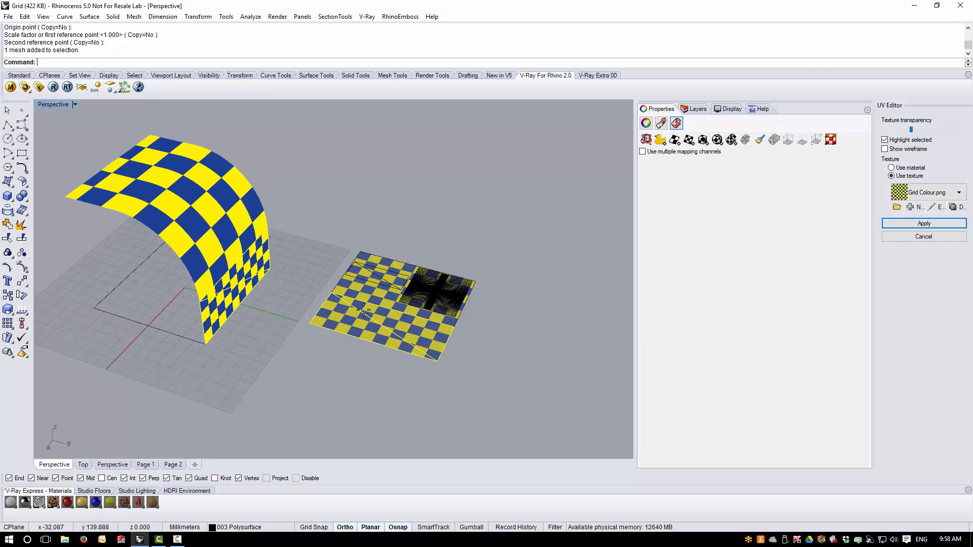
{"action": "left_click", "coordinate": [20, 75]}
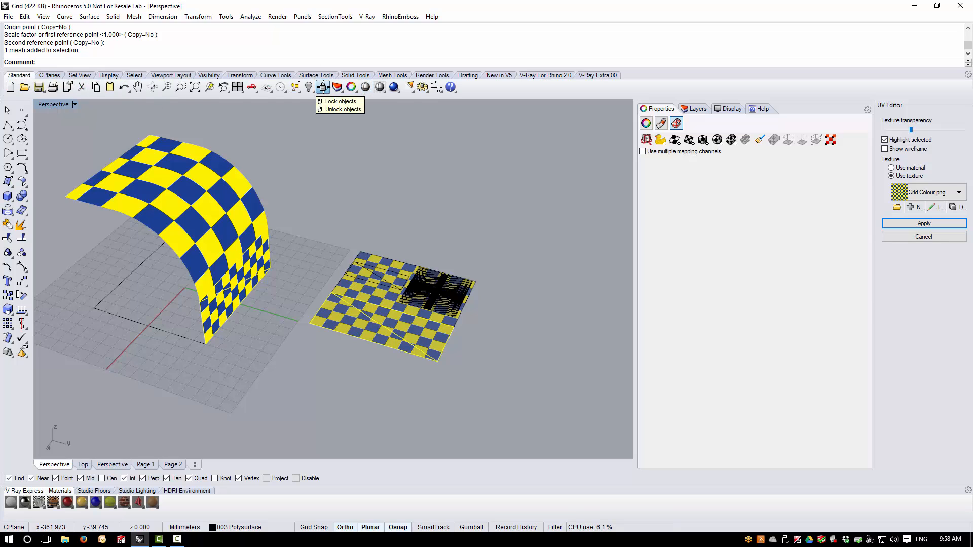
{"action": "left_click", "coordinate": [323, 87]}
{"action": "right_click_drag", "start_coordinate": [430, 319], "coordinate": [400, 342]}
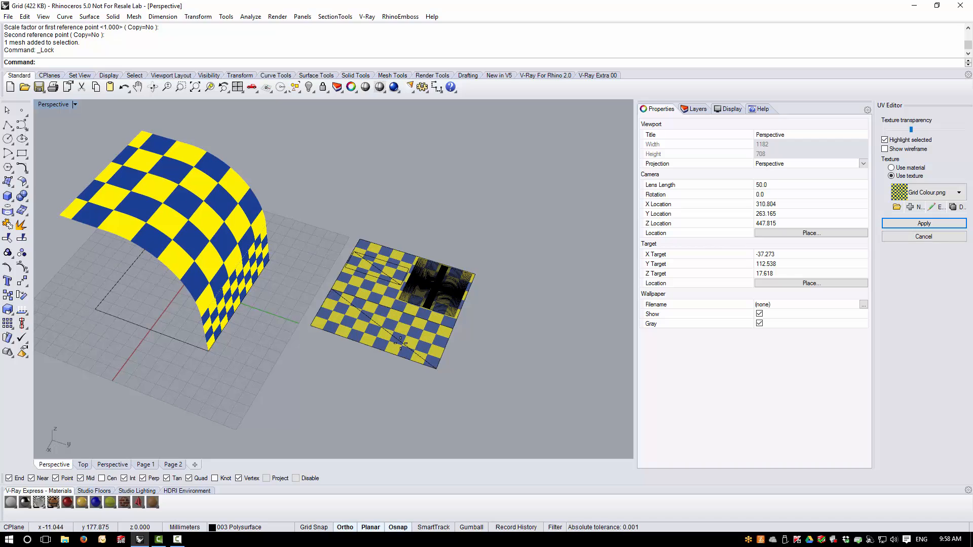
{"action": "right_click_drag", "start_coordinate": [494, 366], "coordinate": [436, 320]}
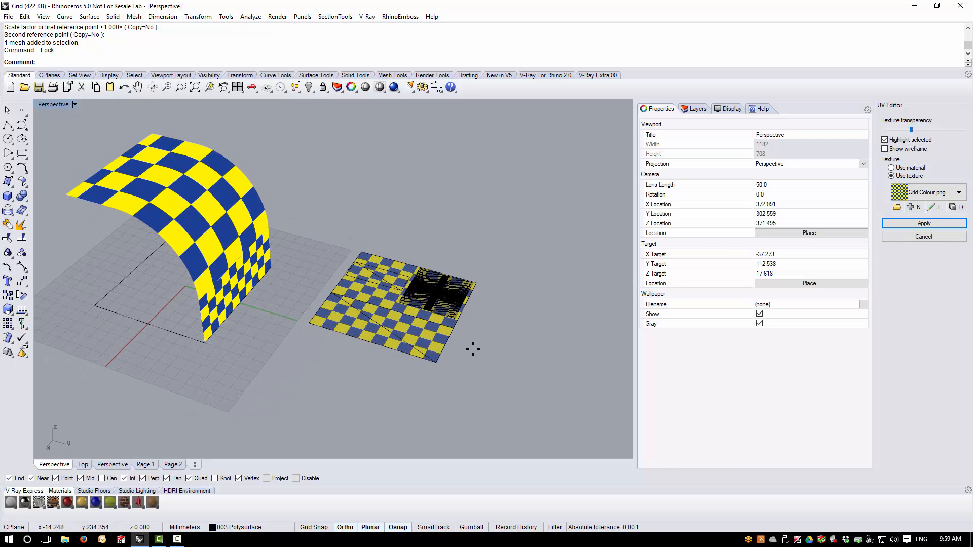
Rotate the curved face's UV mesh a quarter turn clockwise about its outer corner on the UV Editor rectangle's edge
{"action": "scroll", "coordinate": [405, 311], "scroll_direction": "up", "scroll_amount": 2}
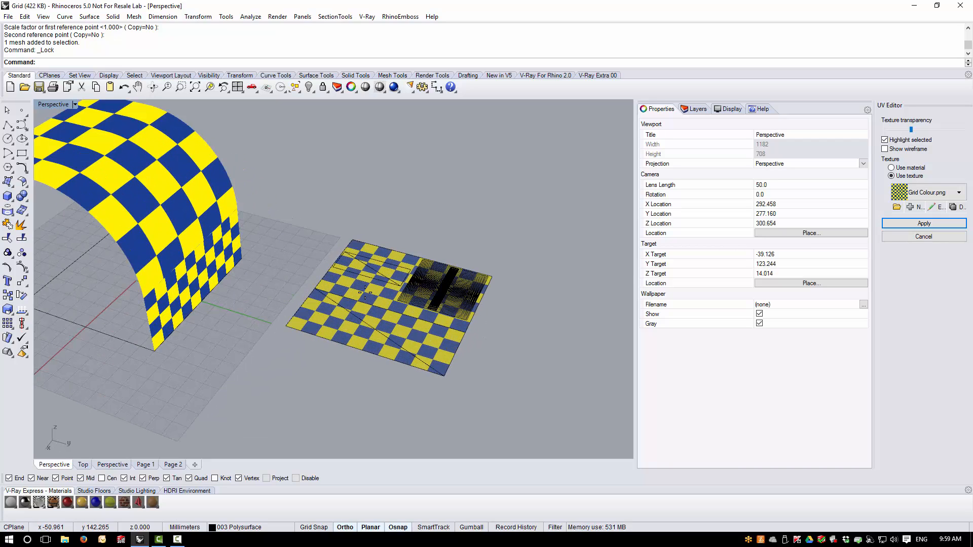
{"action": "left_click", "coordinate": [443, 292]}
{"action": "right_click_drag", "start_coordinate": [420, 234], "coordinate": [382, 245]}
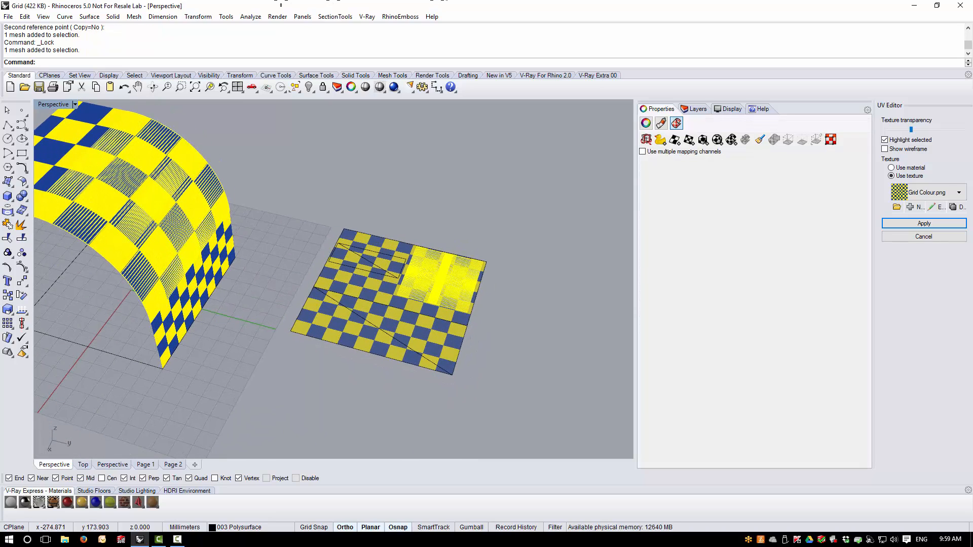
{"action": "left_click", "coordinate": [197, 16]}
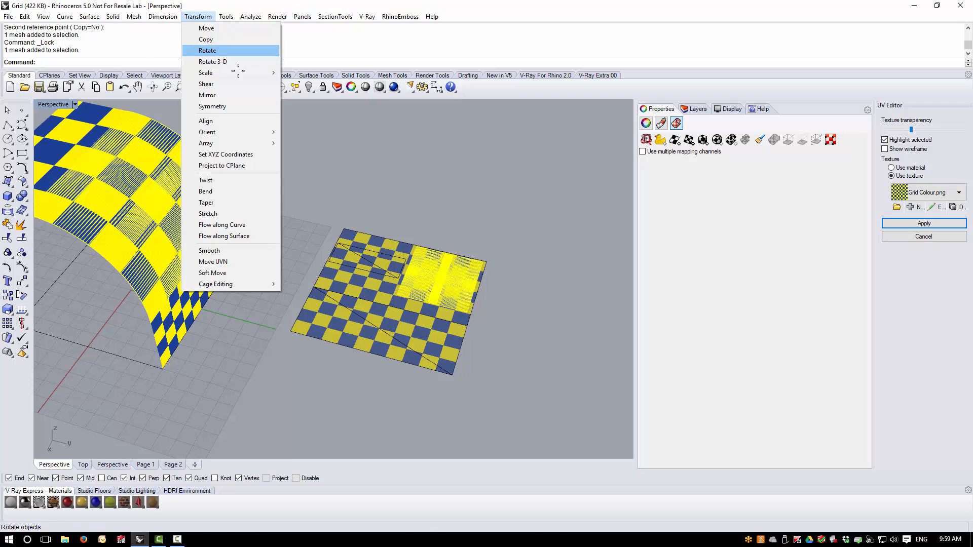
{"action": "left_click", "coordinate": [213, 50]}
{"action": "scroll", "coordinate": [481, 294], "scroll_direction": "up", "scroll_amount": 5}
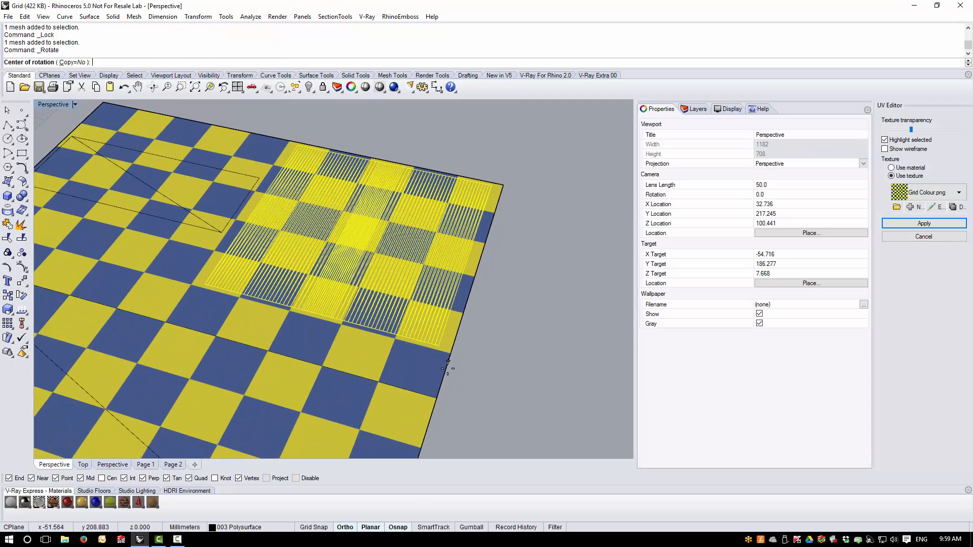
{"action": "left_click", "coordinate": [439, 346]}
{"action": "scroll", "coordinate": [439, 345], "scroll_direction": "down", "scroll_amount": 6}
{"action": "left_click", "coordinate": [491, 213]}
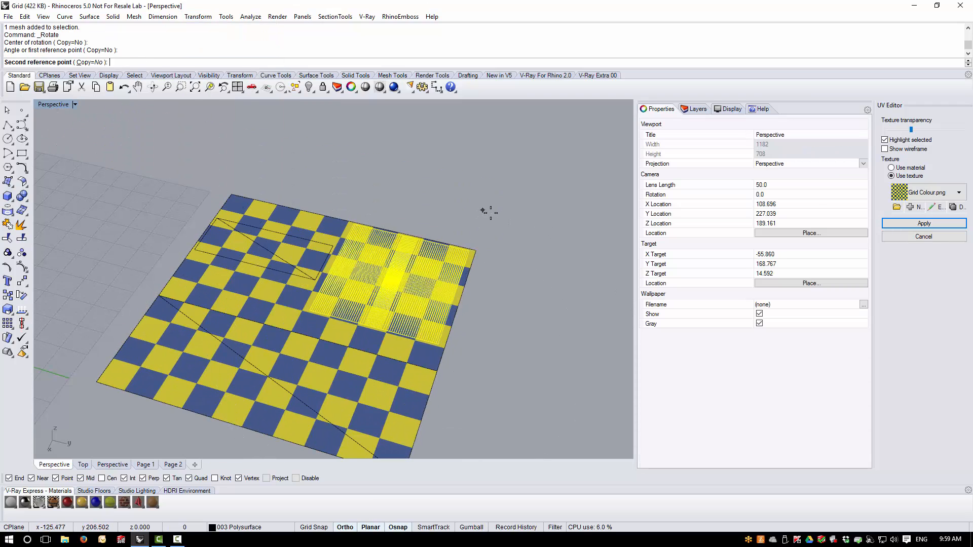
{"action": "scroll", "coordinate": [533, 326], "scroll_direction": "down", "scroll_amount": 5}
{"action": "left_click", "coordinate": [482, 321]}
{"action": "scroll", "coordinate": [487, 243], "scroll_direction": "up", "scroll_amount": 3}
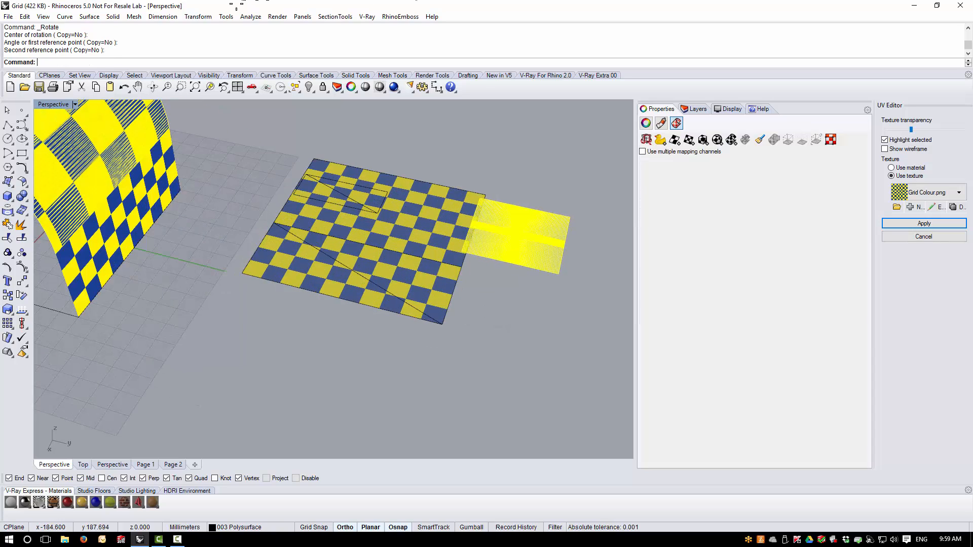
Move the curved face's UV mesh by its corner onto the rectangle corner where the vertical face's mesh starts
{"action": "left_click", "coordinate": [198, 17]}
{"action": "left_click", "coordinate": [210, 28]}
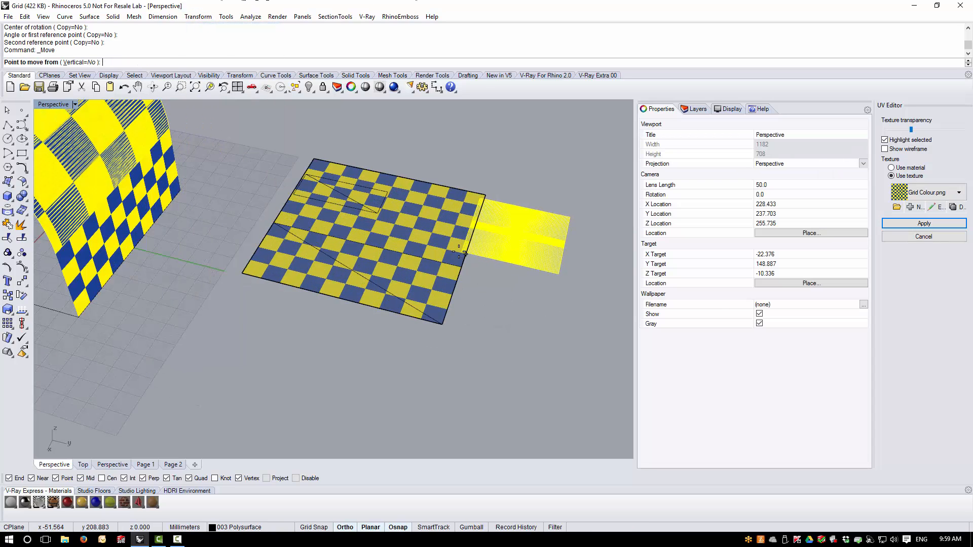
{"action": "scroll", "coordinate": [459, 252], "scroll_direction": "up", "scroll_amount": 6}
{"action": "left_click", "coordinate": [472, 213]}
{"action": "scroll", "coordinate": [472, 213], "scroll_direction": "down", "scroll_amount": 5}
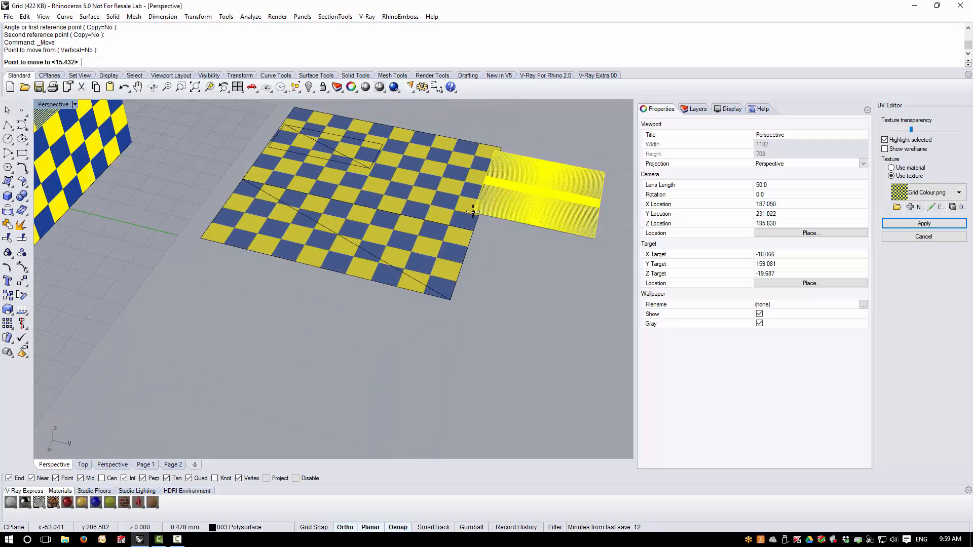
{"action": "left_click", "coordinate": [212, 243]}
{"action": "scroll", "coordinate": [374, 292], "scroll_direction": "down", "scroll_amount": 7}
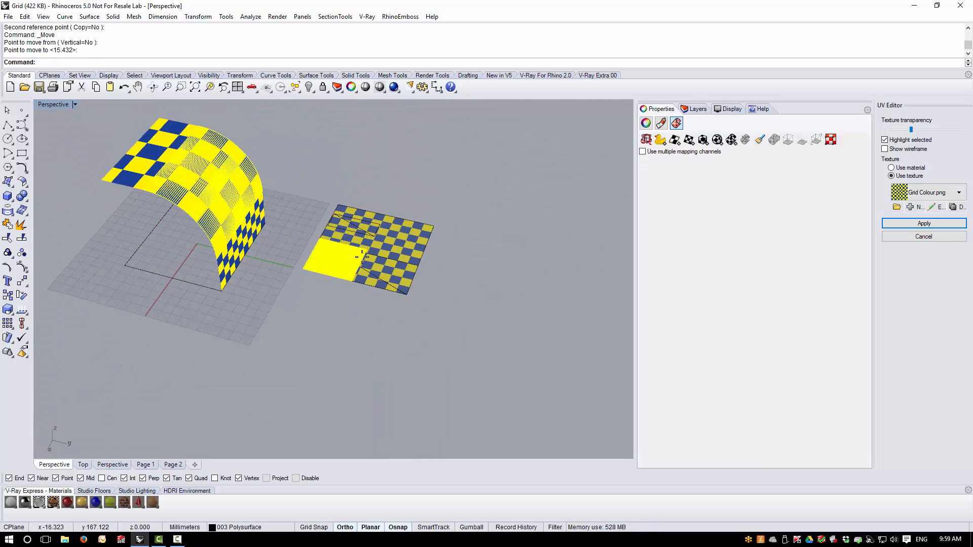
Scale the curved face's UV mesh in two dimensions within the UV Editor rectangle
{"action": "scroll", "coordinate": [375, 205], "scroll_direction": "up", "scroll_amount": 3}
{"action": "right_click_drag", "start_coordinate": [400, 241], "coordinate": [389, 240]}
{"action": "scroll", "coordinate": [343, 217], "scroll_direction": "up", "scroll_amount": 3}
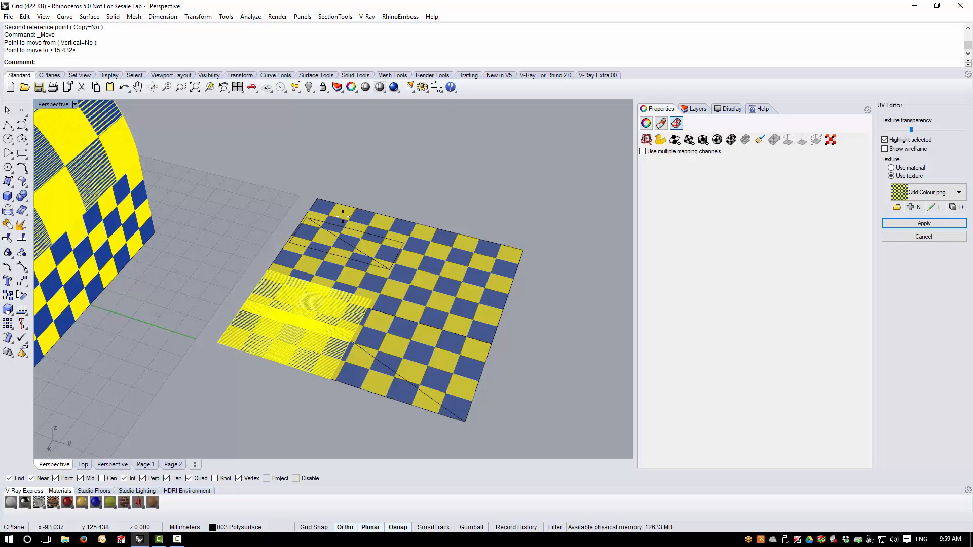
{"action": "right_click_drag", "start_coordinate": [376, 300], "coordinate": [374, 338]}
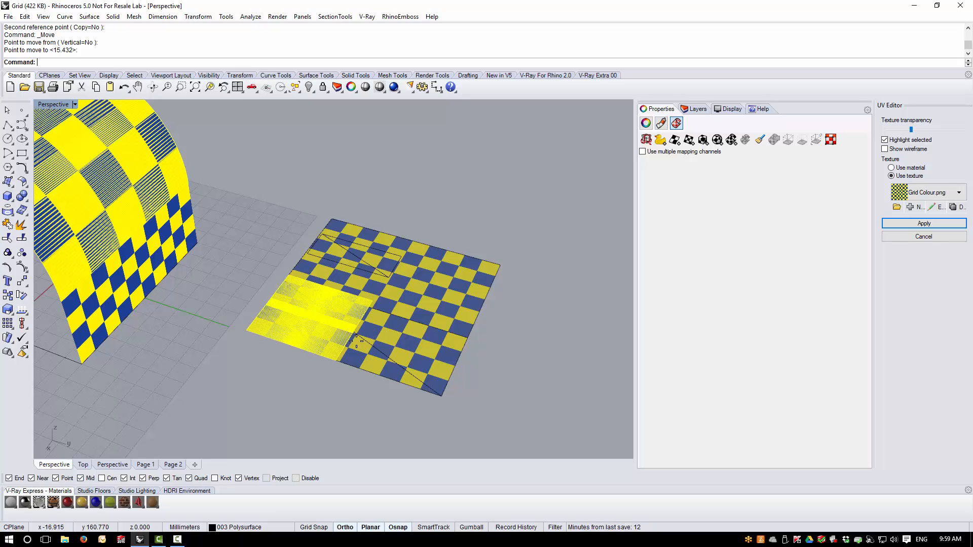
{"action": "right_click_drag", "start_coordinate": [373, 335], "coordinate": [425, 339]}
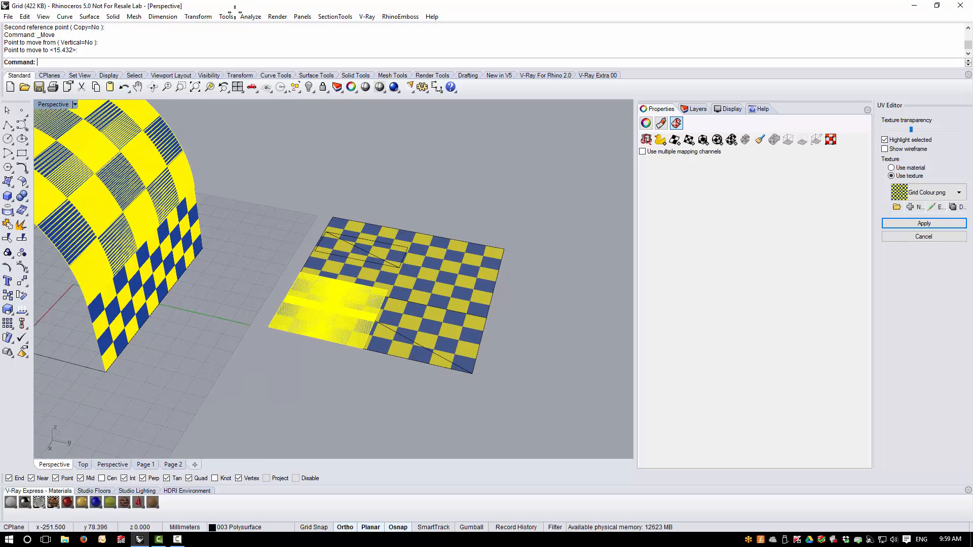
{"action": "left_click", "coordinate": [198, 17]}
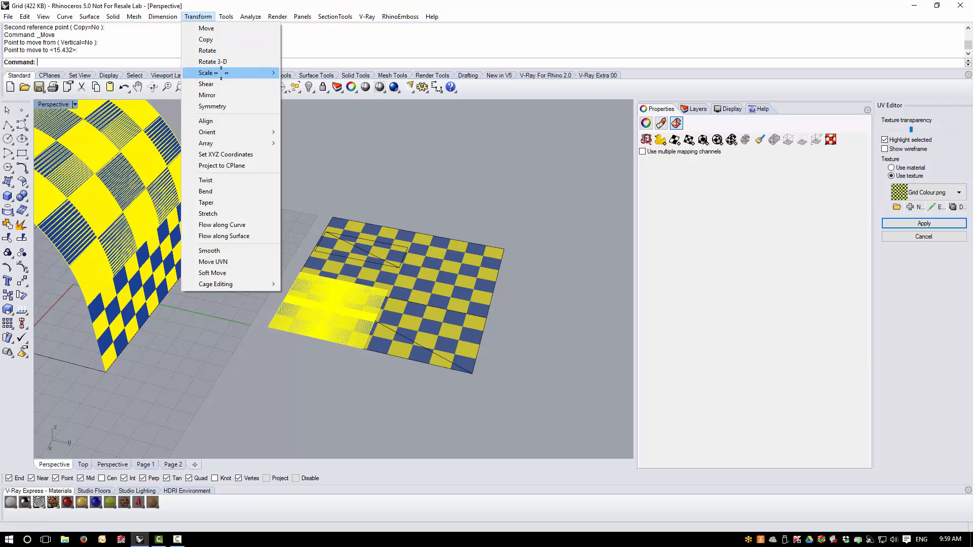
{"action": "mouse_move", "coordinate": [274, 72]}
{"action": "left_click", "coordinate": [308, 83]}
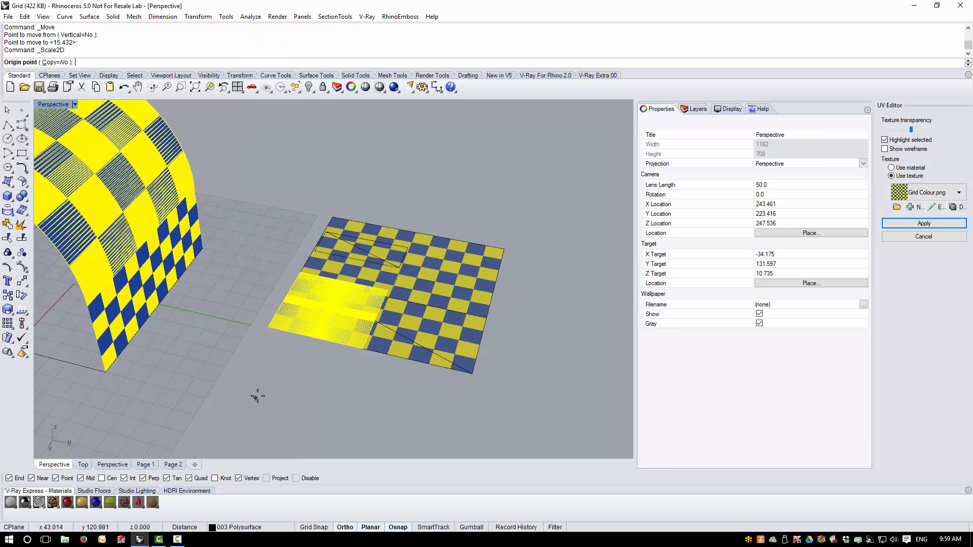
Scale the selected UV mesh in two dimensions from its outer corner, referencing its width to the texture square's full edge
{"action": "left_click", "coordinate": [266, 330]}
{"action": "scroll", "coordinate": [363, 354], "scroll_direction": "up", "scroll_amount": 5}
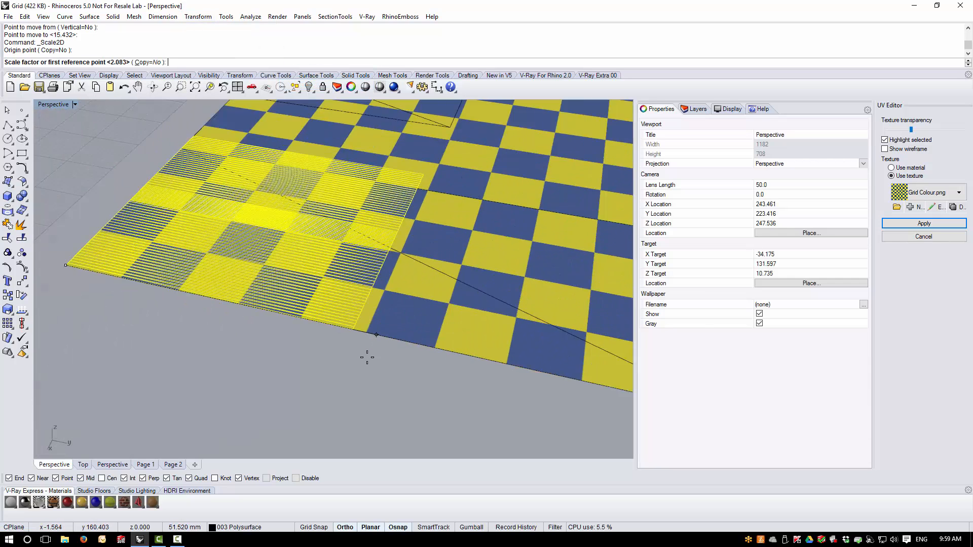
{"action": "left_click", "coordinate": [349, 322]}
{"action": "scroll", "coordinate": [349, 322], "scroll_direction": "down", "scroll_amount": 6}
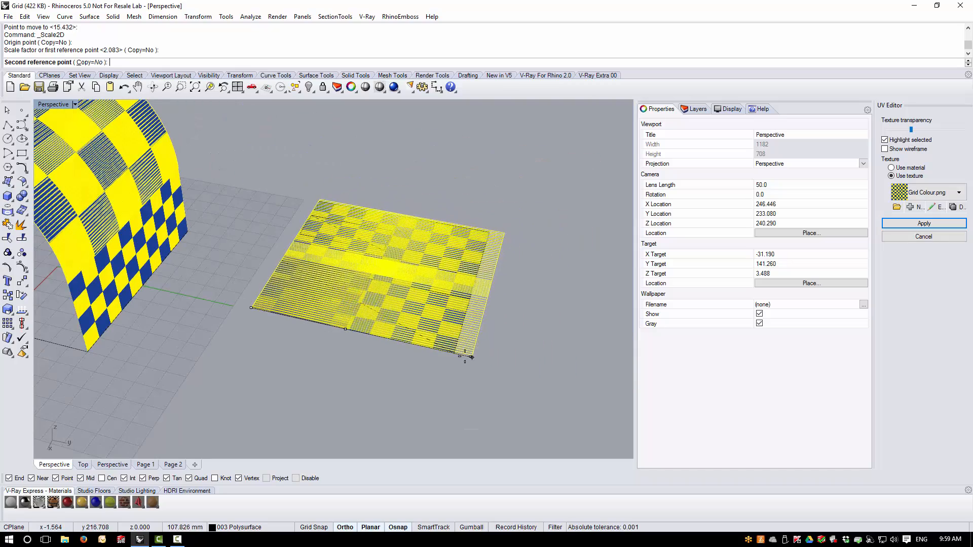
{"action": "left_click", "coordinate": [453, 353]}
{"action": "scroll", "coordinate": [478, 375], "scroll_direction": "down", "scroll_amount": 6}
{"action": "right_click_drag", "start_coordinate": [457, 375], "coordinate": [343, 339]}
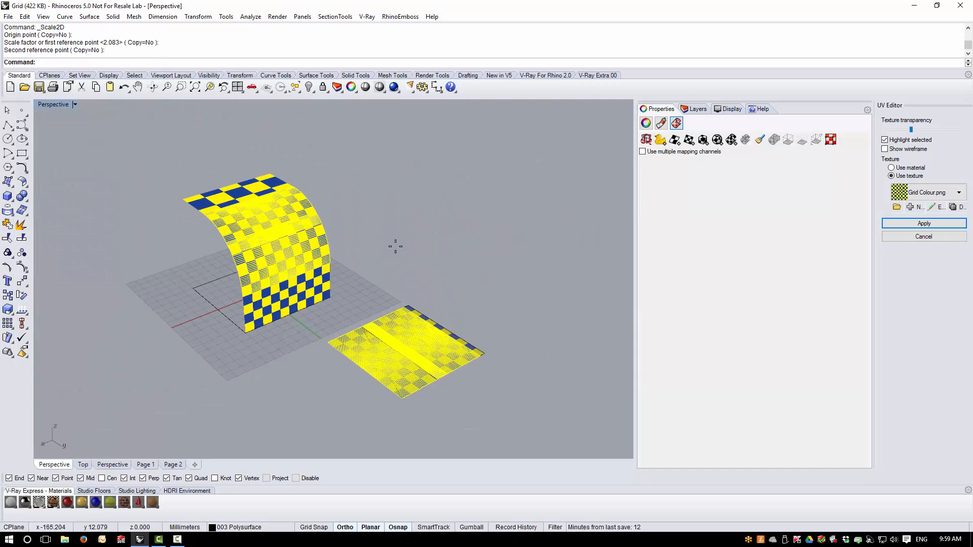
Examine the checker pattern on the curved surface and the flat UV layout, comparing square sizes across the mesh boundary
{"action": "left_click", "coordinate": [395, 245]}
{"action": "scroll", "coordinate": [202, 272], "scroll_direction": "up", "scroll_amount": 5}
{"action": "scroll", "coordinate": [223, 272], "scroll_direction": "down", "scroll_amount": 5}
{"action": "right_click_drag", "start_coordinate": [183, 251], "coordinate": [229, 278]}
{"action": "scroll", "coordinate": [230, 278], "scroll_direction": "up", "scroll_amount": 4}
{"action": "scroll", "coordinate": [230, 278], "scroll_direction": "up", "scroll_amount": 2}
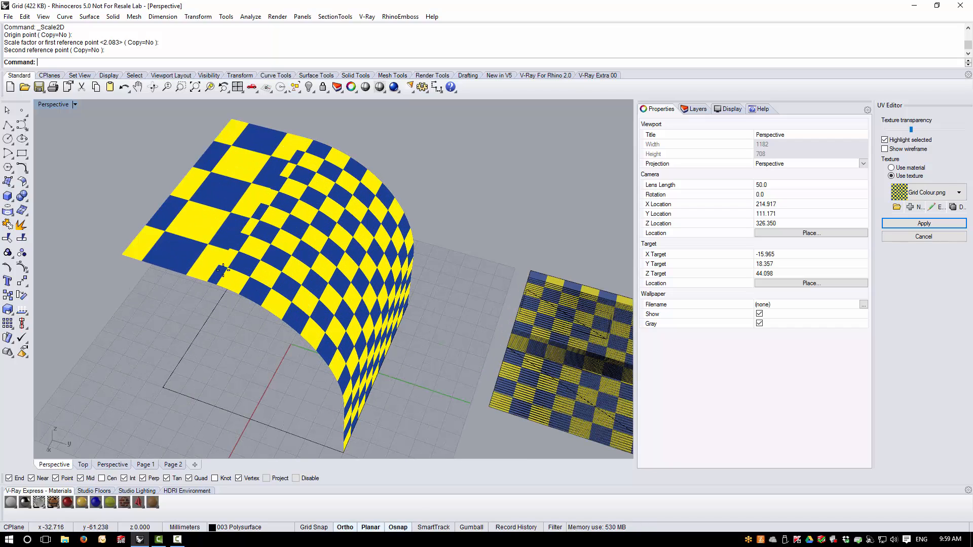
{"action": "scroll", "coordinate": [234, 273], "scroll_direction": "up", "scroll_amount": 3}
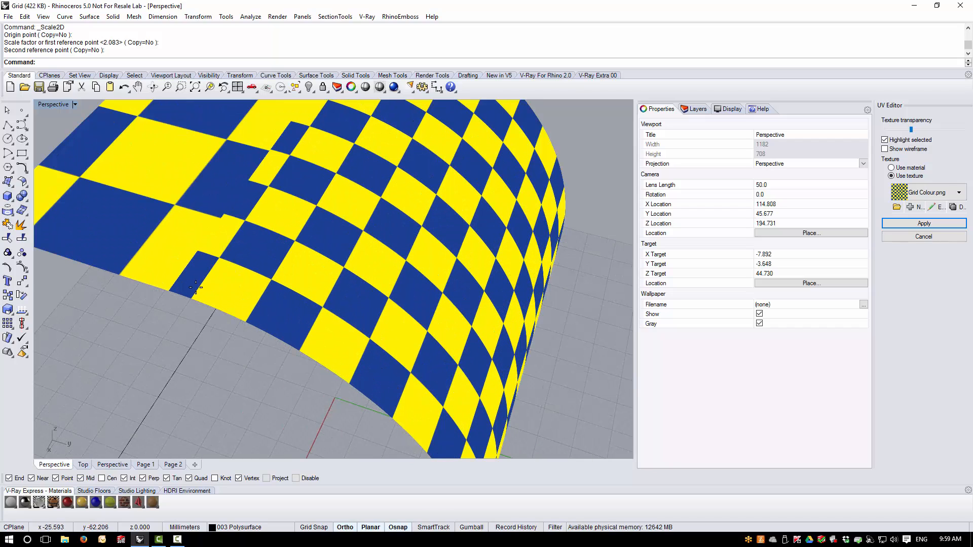
{"action": "scroll", "coordinate": [198, 278], "scroll_direction": "down", "scroll_amount": 6}
{"action": "right_click_drag", "start_coordinate": [248, 310], "coordinate": [252, 292]}
{"action": "scroll", "coordinate": [197, 278], "scroll_direction": "down", "scroll_amount": 6}
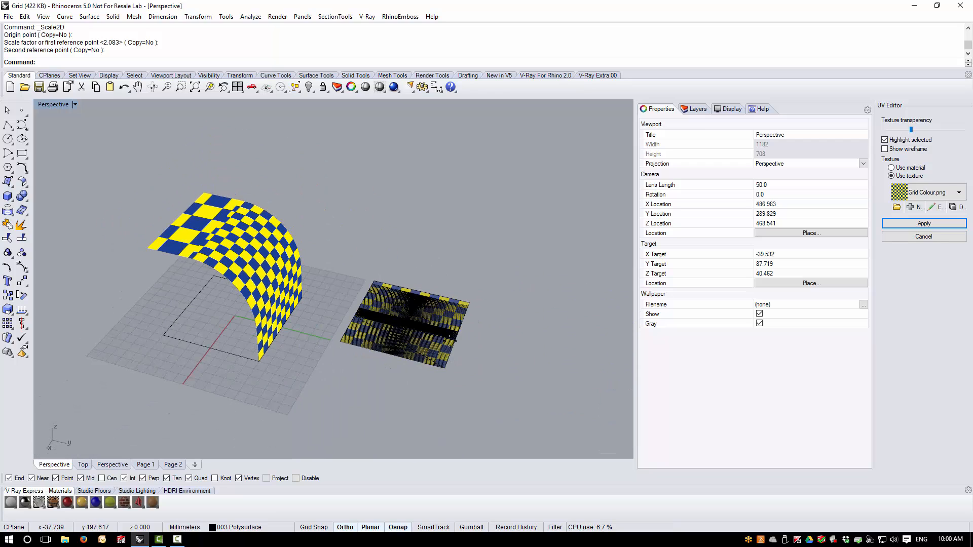
{"action": "right_click_drag", "start_coordinate": [464, 334], "coordinate": [401, 354]}
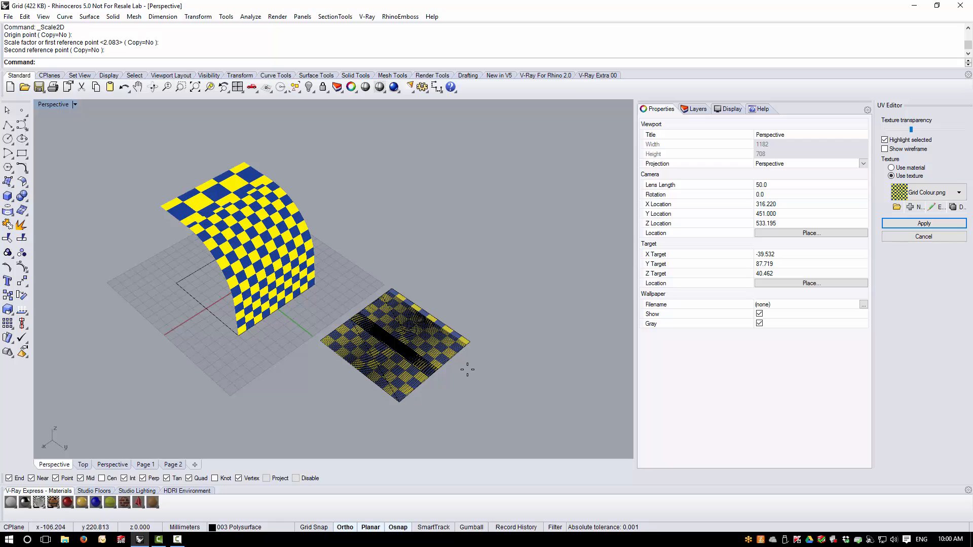
{"action": "scroll", "coordinate": [468, 370], "scroll_direction": "up", "scroll_amount": 4}
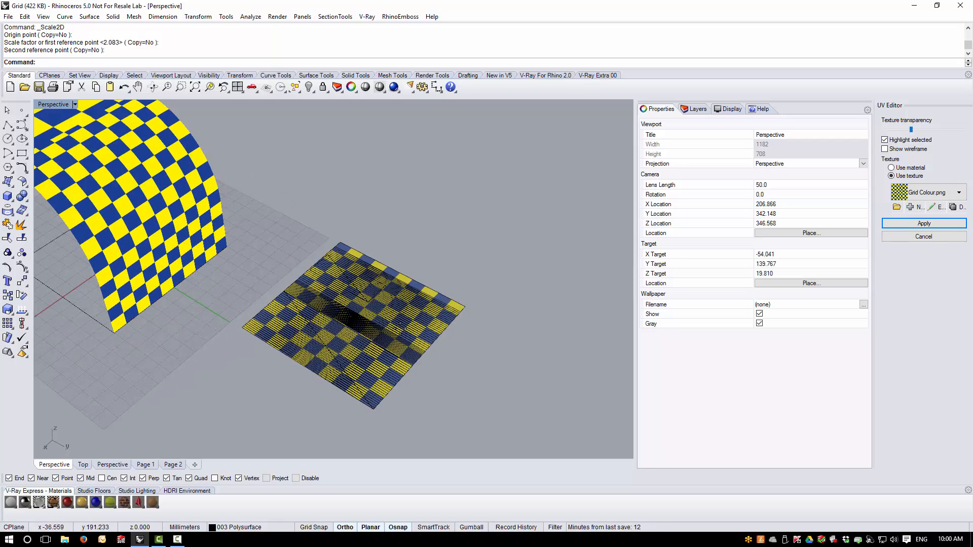
Scale the large UV mesh in one direction from its corner so its far edge reaches the texture square's corner
{"action": "left_click", "coordinate": [392, 374]}
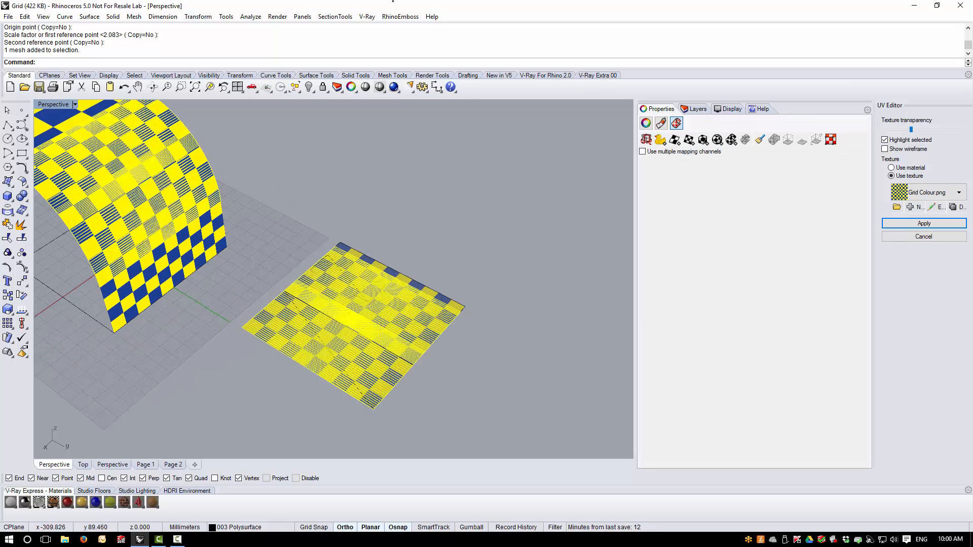
{"action": "left_click", "coordinate": [211, 17]}
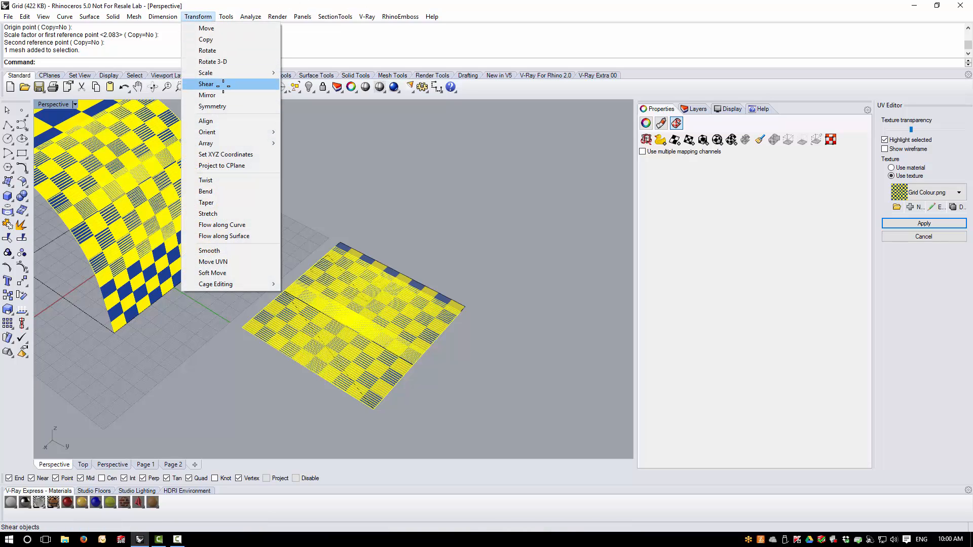
{"action": "mouse_move", "coordinate": [228, 73]}
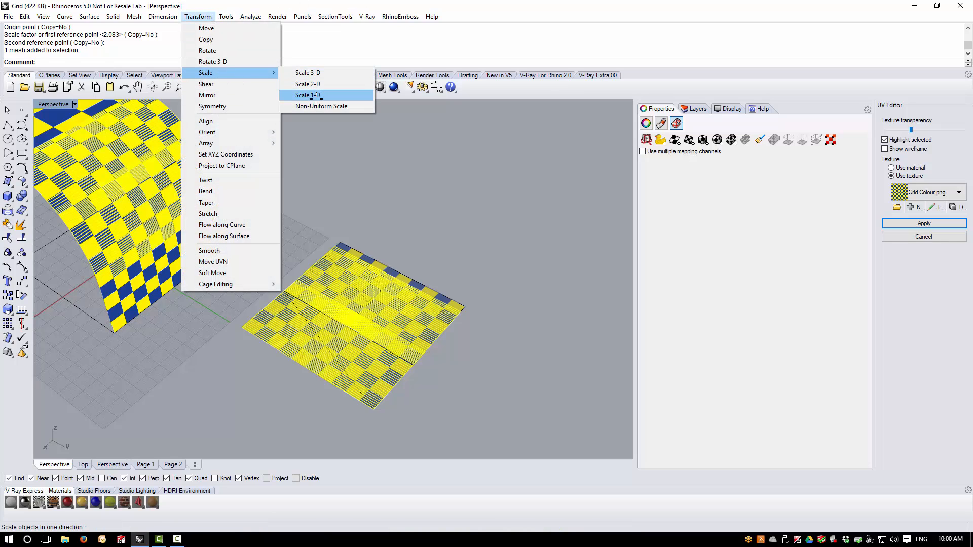
{"action": "left_click", "coordinate": [315, 94]}
{"action": "left_click", "coordinate": [374, 408]}
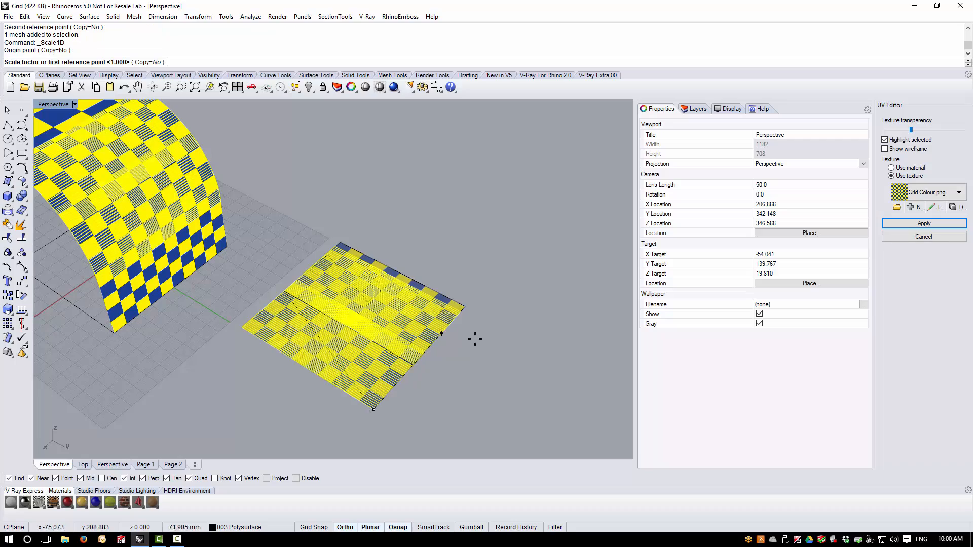
{"action": "scroll", "coordinate": [459, 309], "scroll_direction": "up", "scroll_amount": 5}
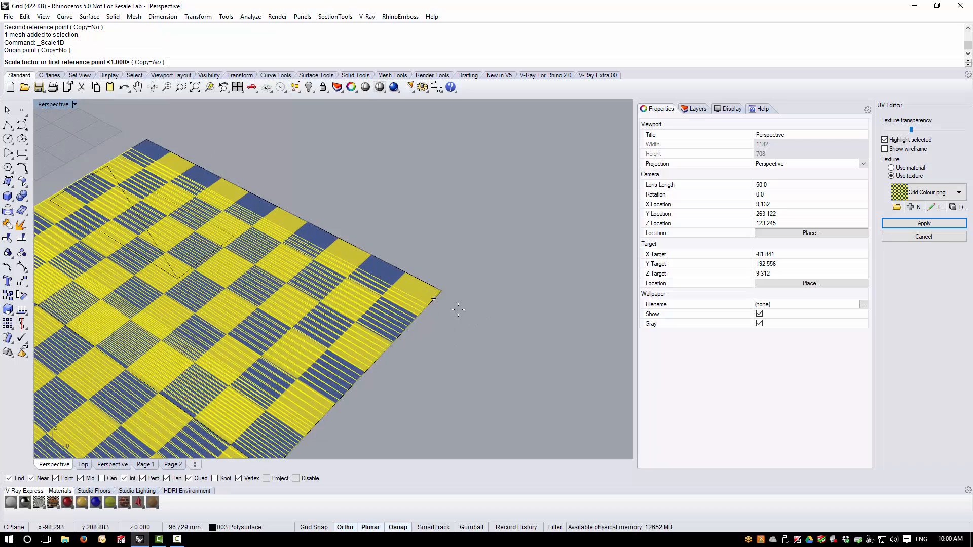
{"action": "left_click", "coordinate": [430, 305]}
{"action": "left_click", "coordinate": [442, 291]}
{"action": "scroll", "coordinate": [478, 311], "scroll_direction": "down", "scroll_amount": 14}
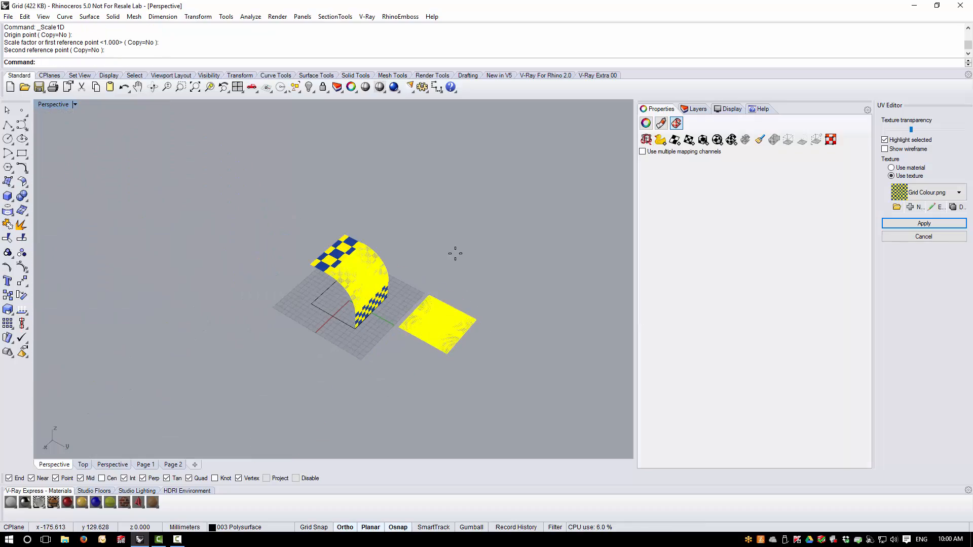
{"action": "left_click", "coordinate": [456, 253]}
{"action": "scroll", "coordinate": [339, 256], "scroll_direction": "up", "scroll_amount": 7}
{"action": "right_click_drag", "start_coordinate": [370, 302], "coordinate": [340, 279]}
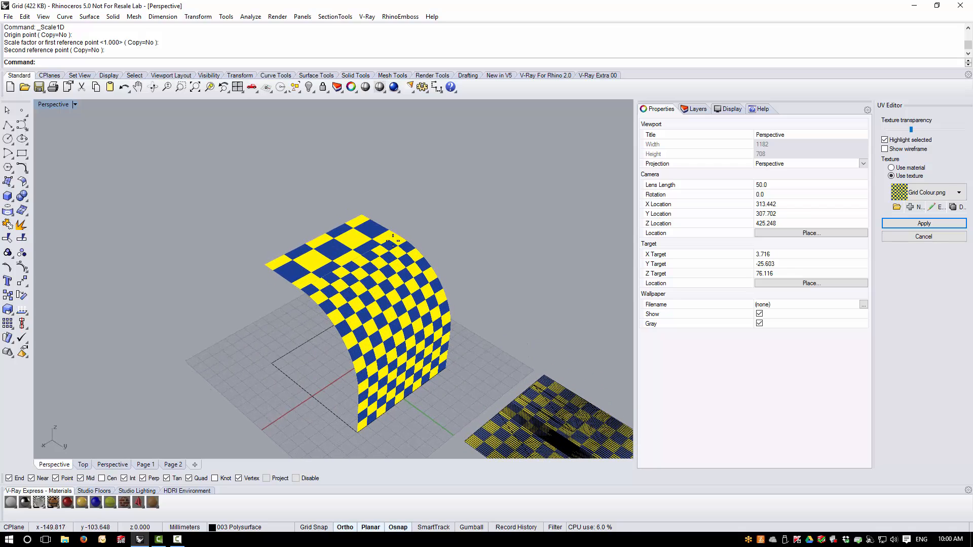
Lock the large UV mesh that fills the texture square
{"action": "scroll", "coordinate": [279, 279], "scroll_direction": "down", "scroll_amount": 3}
{"action": "scroll", "coordinate": [314, 284], "scroll_direction": "down", "scroll_amount": 5}
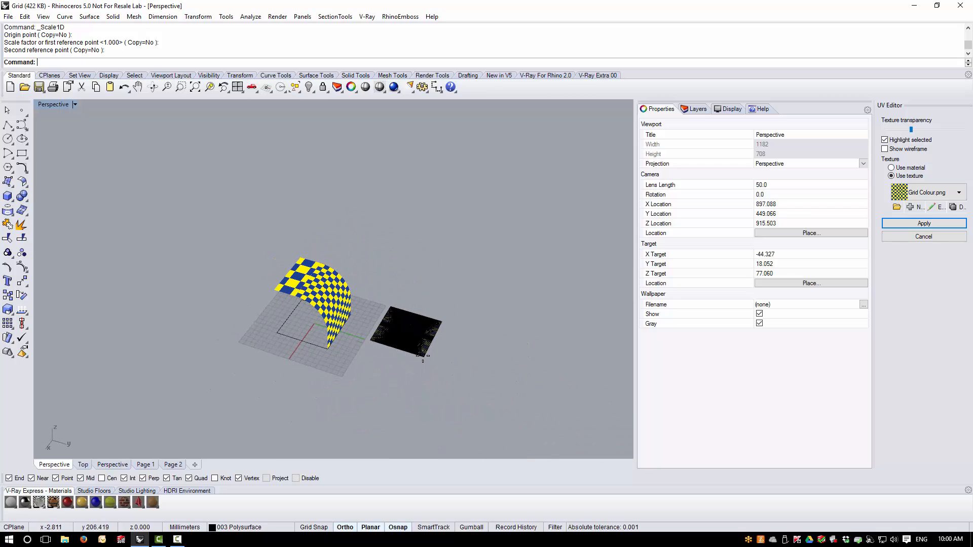
{"action": "scroll", "coordinate": [393, 330], "scroll_direction": "up", "scroll_amount": 6}
{"action": "left_click", "coordinate": [390, 325]}
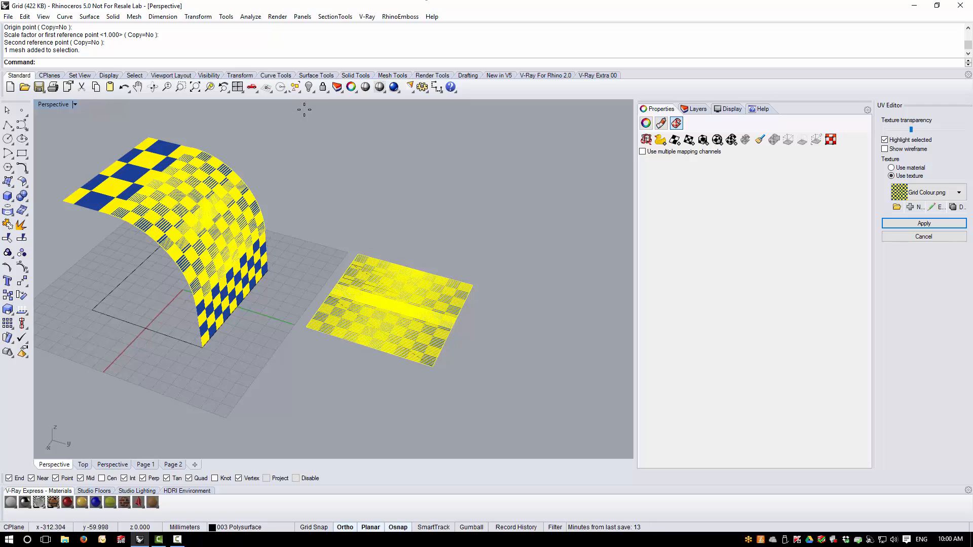
{"action": "left_click", "coordinate": [323, 87]}
Move the small UV mesh by its end corner onto the same corner of the texture square where the large mesh begins
{"action": "scroll", "coordinate": [425, 314], "scroll_direction": "up", "scroll_amount": 3}
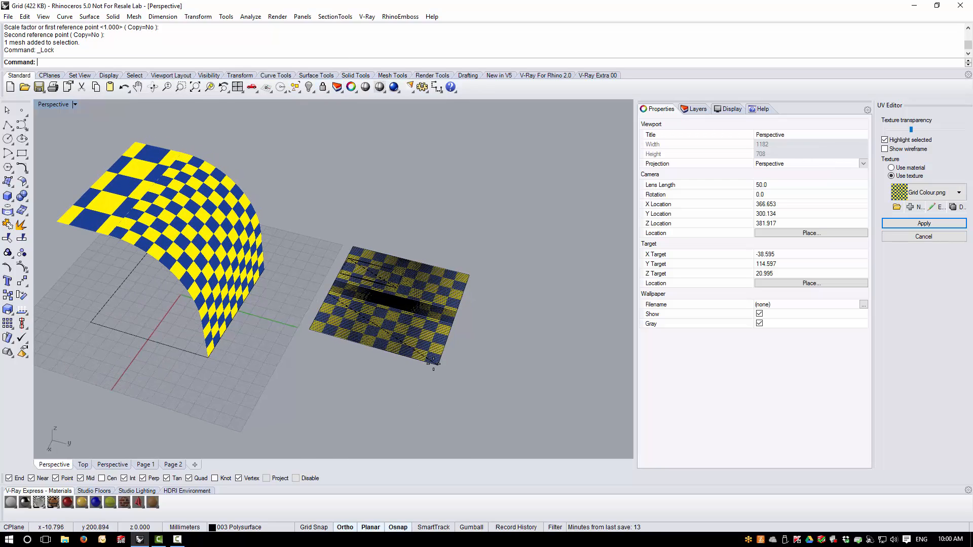
{"action": "left_click", "coordinate": [365, 302]}
{"action": "scroll", "coordinate": [401, 300], "scroll_direction": "down", "scroll_amount": 4}
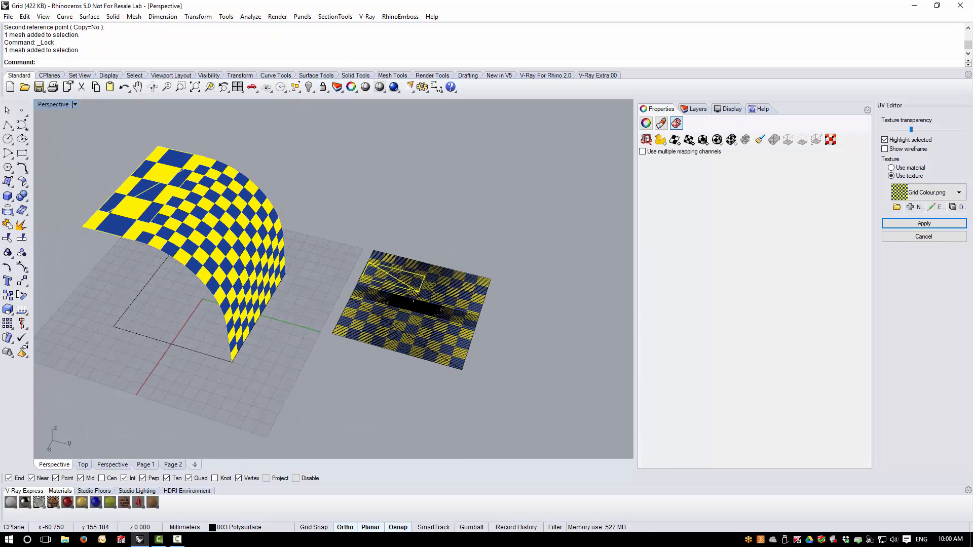
{"action": "scroll", "coordinate": [426, 325], "scroll_direction": "up", "scroll_amount": 2}
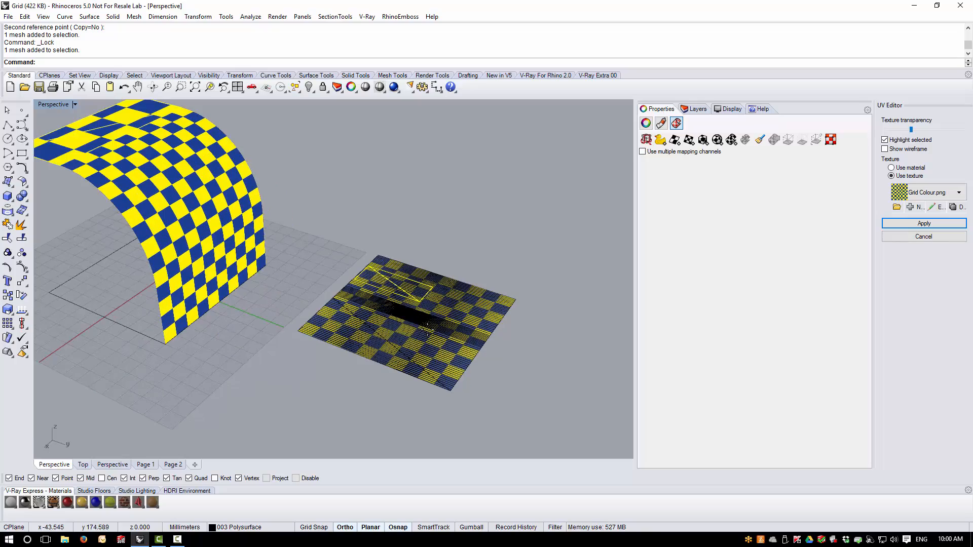
{"action": "left_click", "coordinate": [198, 17]}
{"action": "left_click", "coordinate": [206, 28]}
{"action": "scroll", "coordinate": [348, 206], "scroll_direction": "up", "scroll_amount": 5}
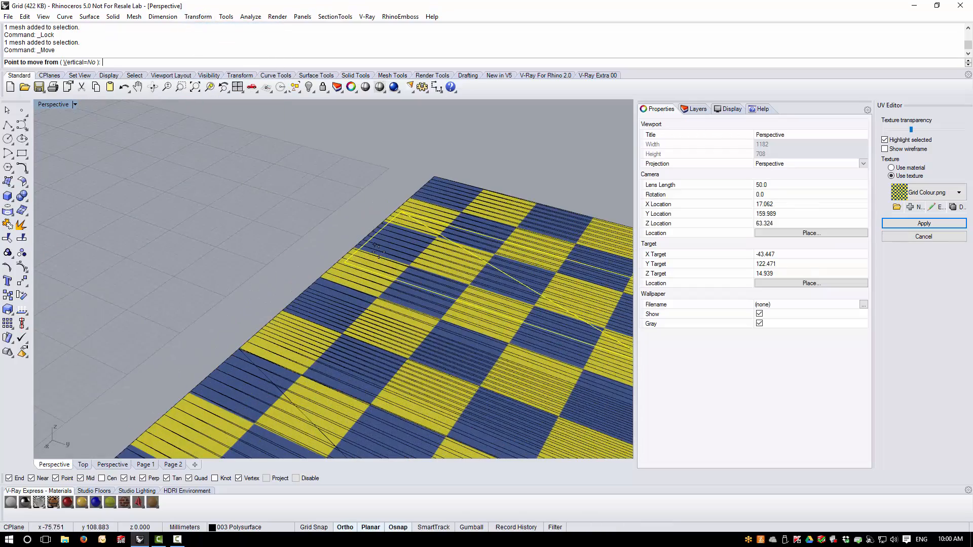
{"action": "left_click", "coordinate": [345, 261]}
{"action": "scroll", "coordinate": [344, 261], "scroll_direction": "down", "scroll_amount": 3}
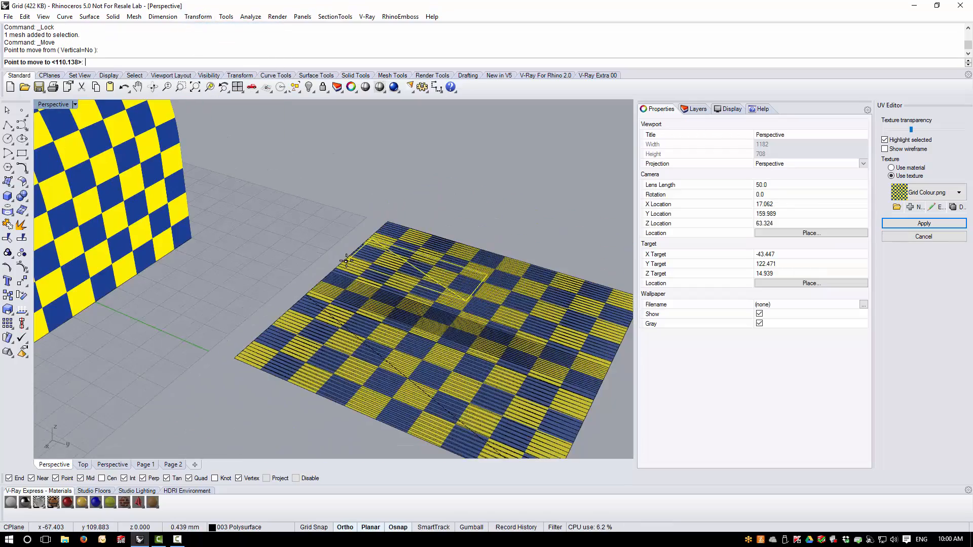
{"action": "left_click", "coordinate": [234, 358]}
{"action": "scroll", "coordinate": [336, 329], "scroll_direction": "down", "scroll_amount": 2}
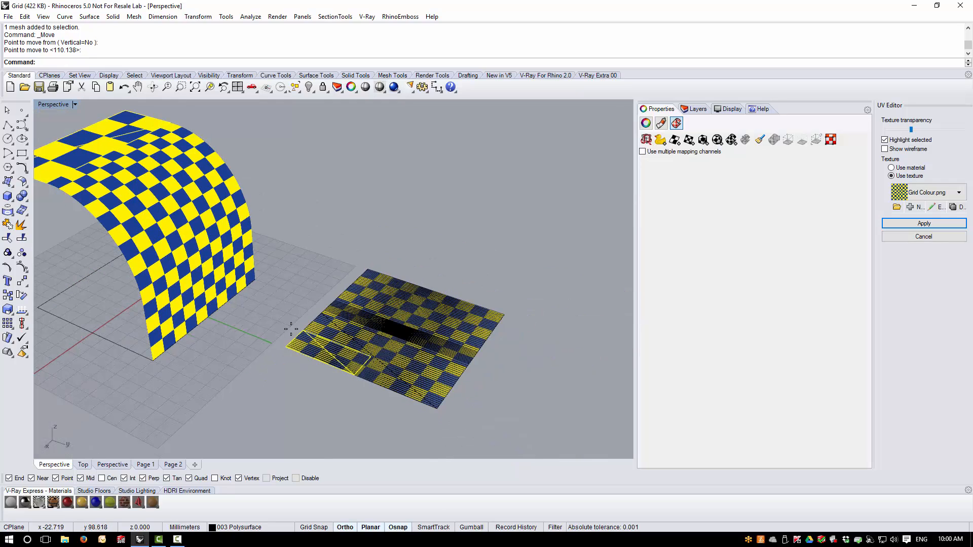
Scale the small UV mesh in two dimensions from the shared corner, referencing its long edge to the texture square's full edge
{"action": "scroll", "coordinate": [293, 334], "scroll_direction": "up", "scroll_amount": 1}
{"action": "scroll", "coordinate": [358, 426], "scroll_direction": "up", "scroll_amount": 2}
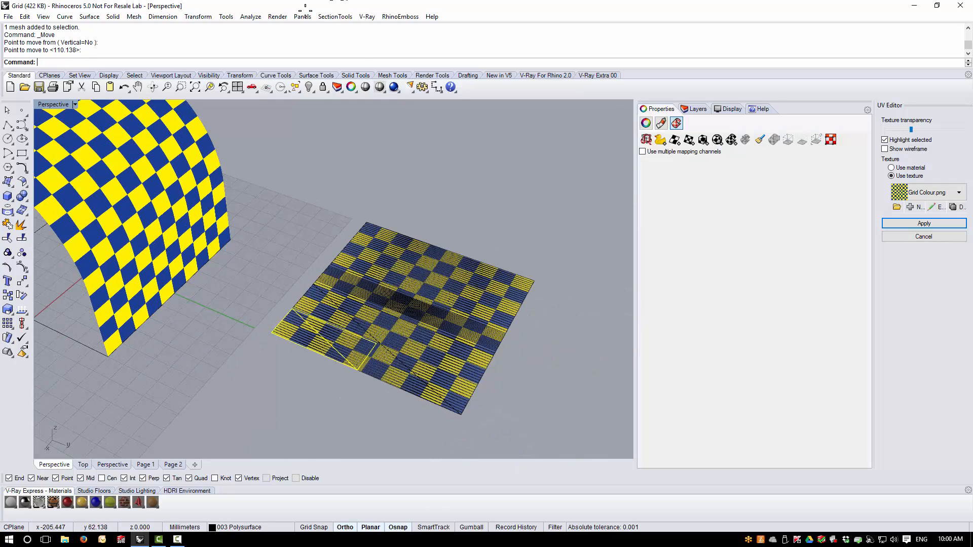
{"action": "left_click", "coordinate": [198, 16]}
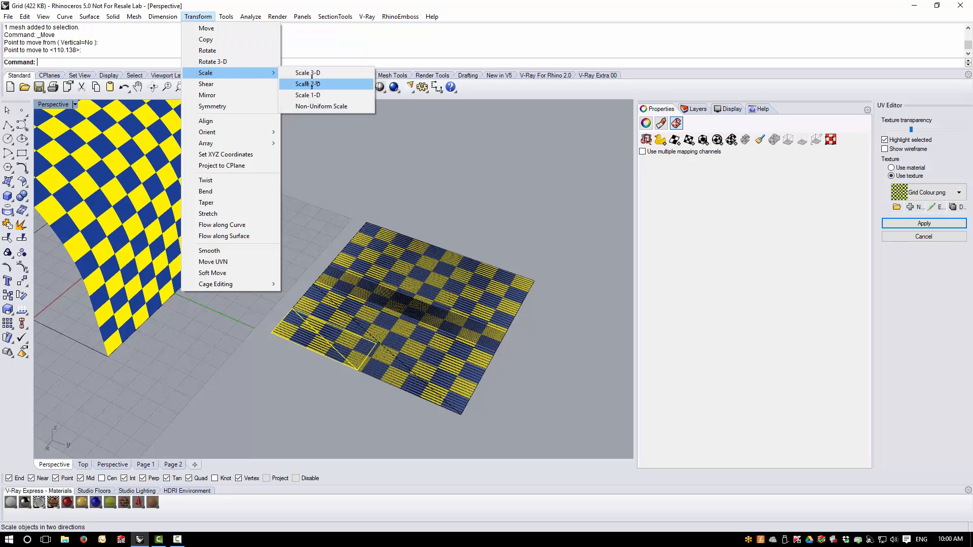
{"action": "left_click", "coordinate": [299, 83]}
{"action": "left_click", "coordinate": [272, 333]}
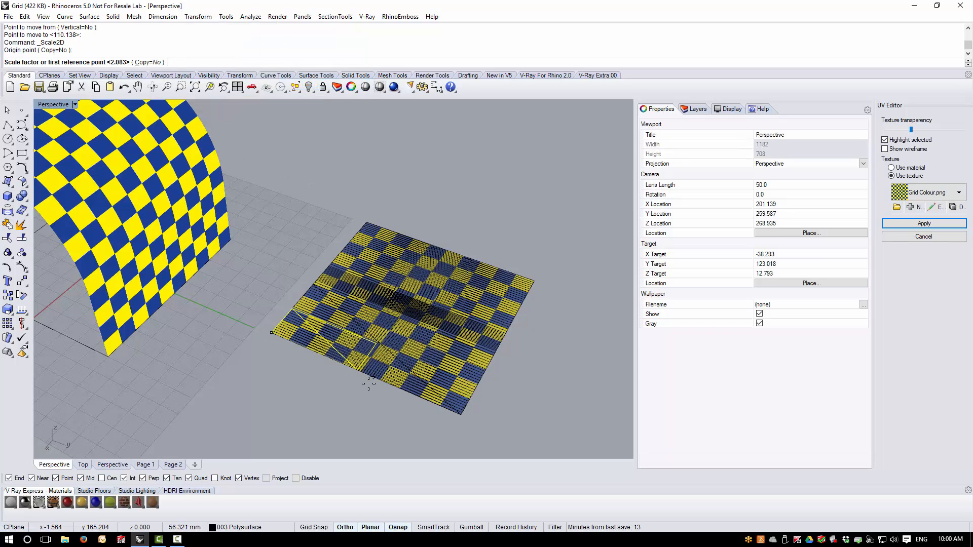
{"action": "scroll", "coordinate": [344, 345], "scroll_direction": "up", "scroll_amount": 3}
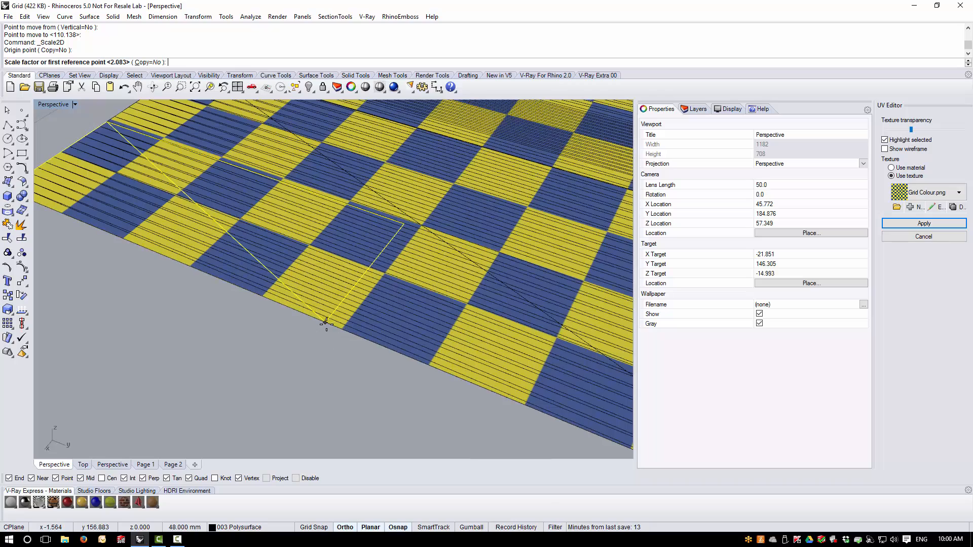
{"action": "left_click", "coordinate": [326, 322]}
{"action": "scroll", "coordinate": [326, 322], "scroll_direction": "down", "scroll_amount": 3}
{"action": "left_click", "coordinate": [465, 384]}
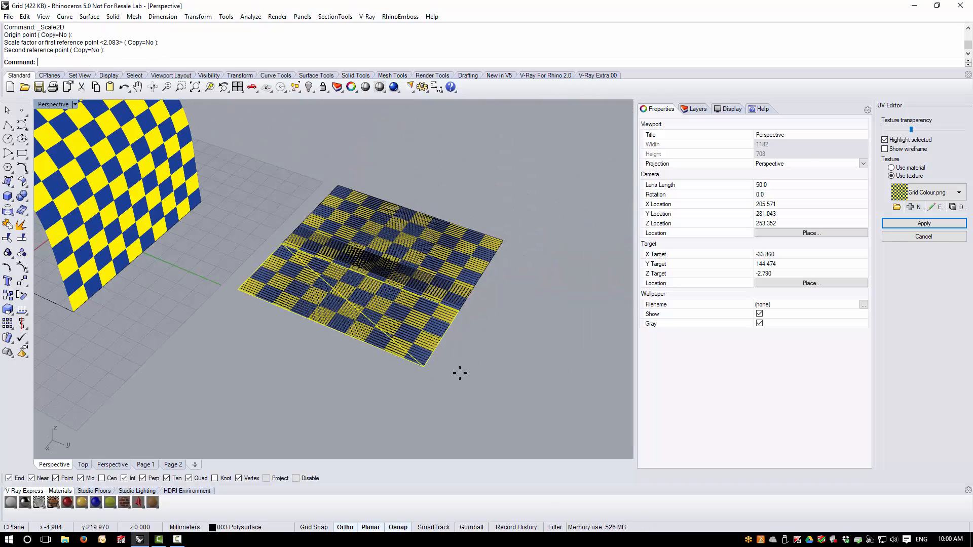
{"action": "scroll", "coordinate": [459, 372], "scroll_direction": "down", "scroll_amount": 3}
{"action": "right_click_drag", "start_coordinate": [362, 341], "coordinate": [362, 305]}
{"action": "scroll", "coordinate": [356, 281], "scroll_direction": "up", "scroll_amount": 2}
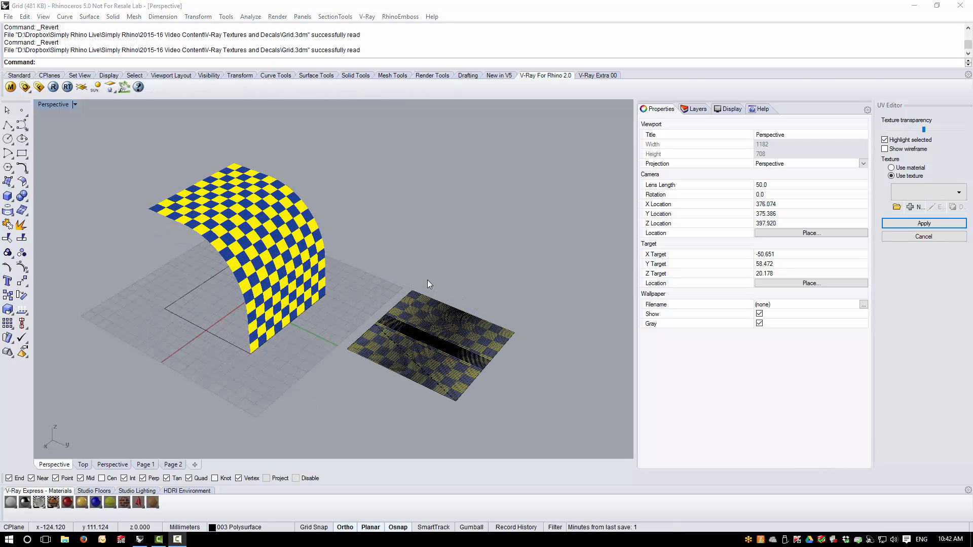
Apply the UV edits with the Use texture option and restore the multiple-viewport layout
{"action": "left_click", "coordinate": [892, 175]}
{"action": "left_click", "coordinate": [910, 222]}
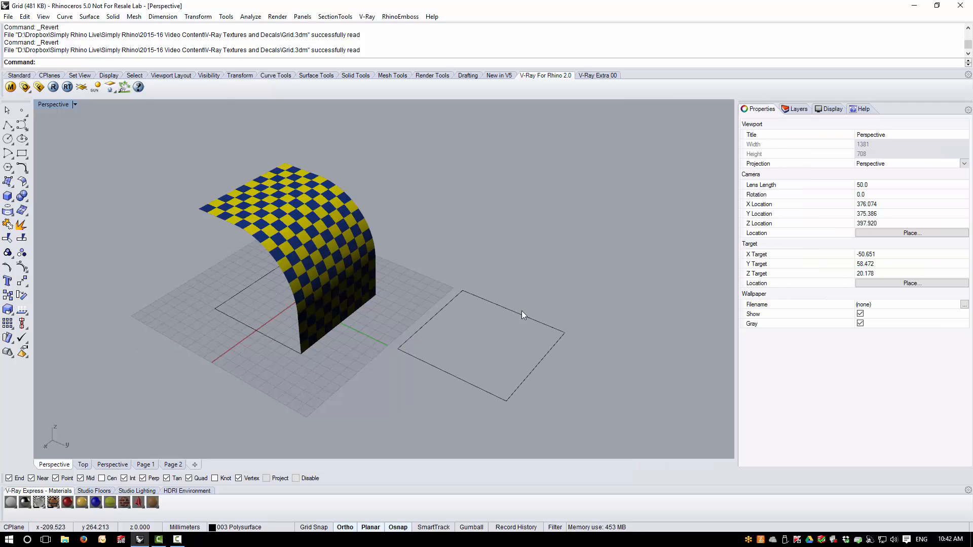
{"action": "double_click", "coordinate": [62, 104]}
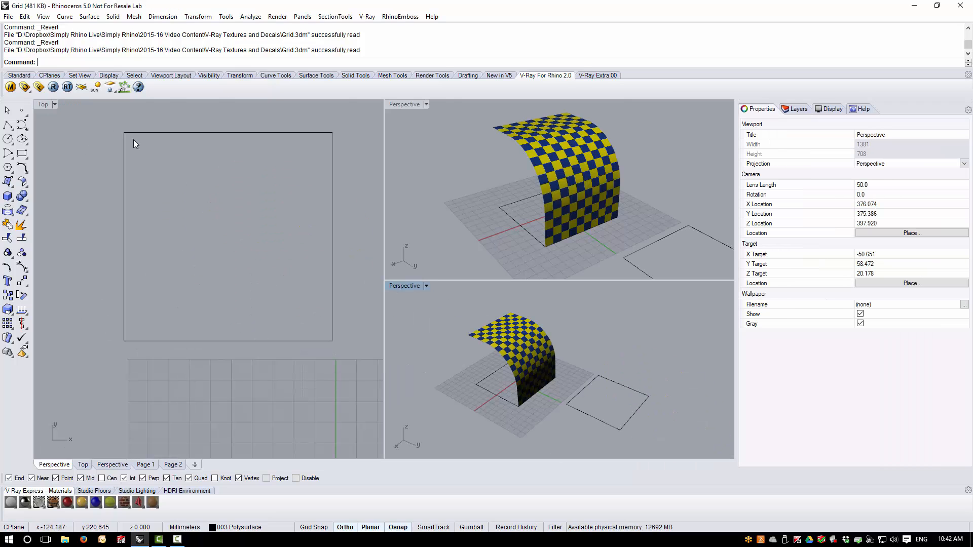
Turn on Layer 01 and set the upper perspective viewport to VRay RT display to preview the curved surface
{"action": "left_click", "coordinate": [798, 109]}
{"action": "left_click", "coordinate": [896, 143]}
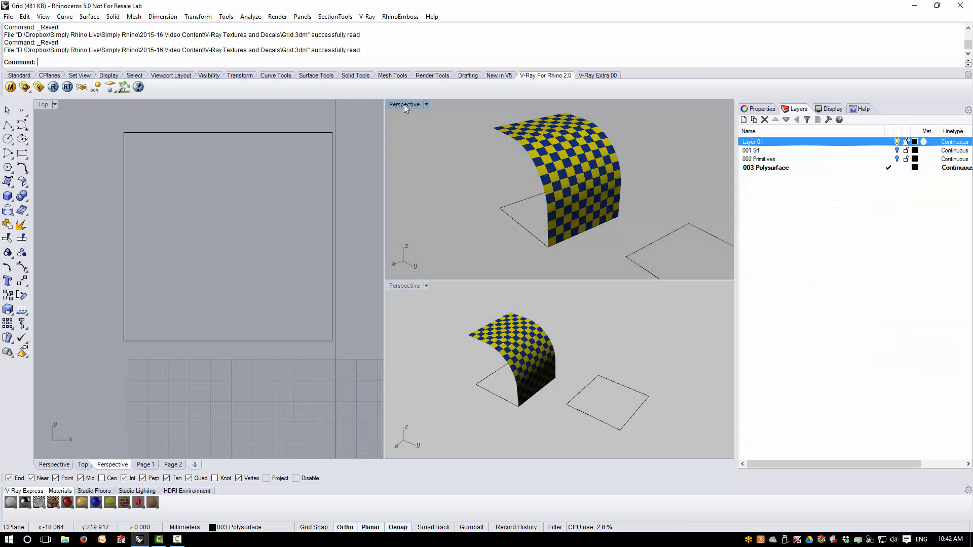
{"action": "left_click", "coordinate": [426, 104]}
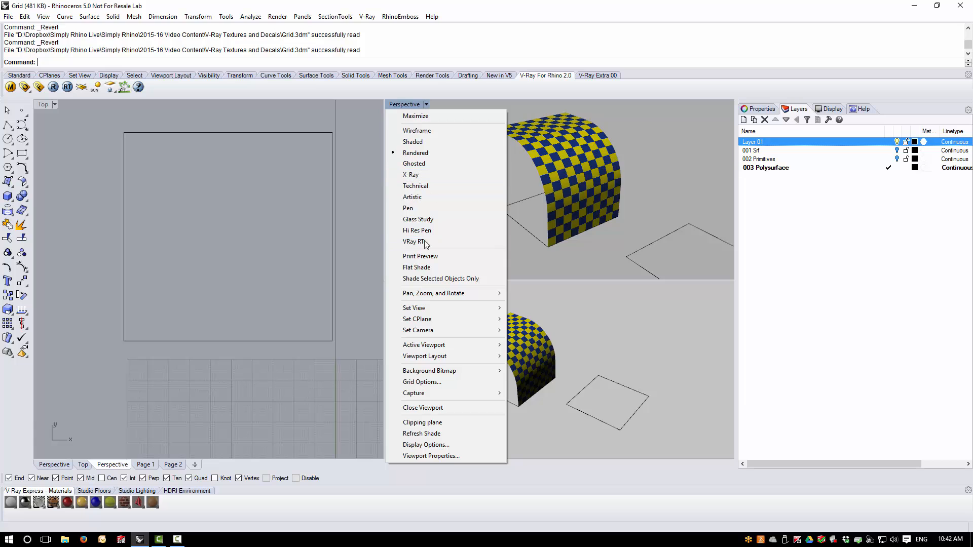
{"action": "left_click", "coordinate": [424, 242]}
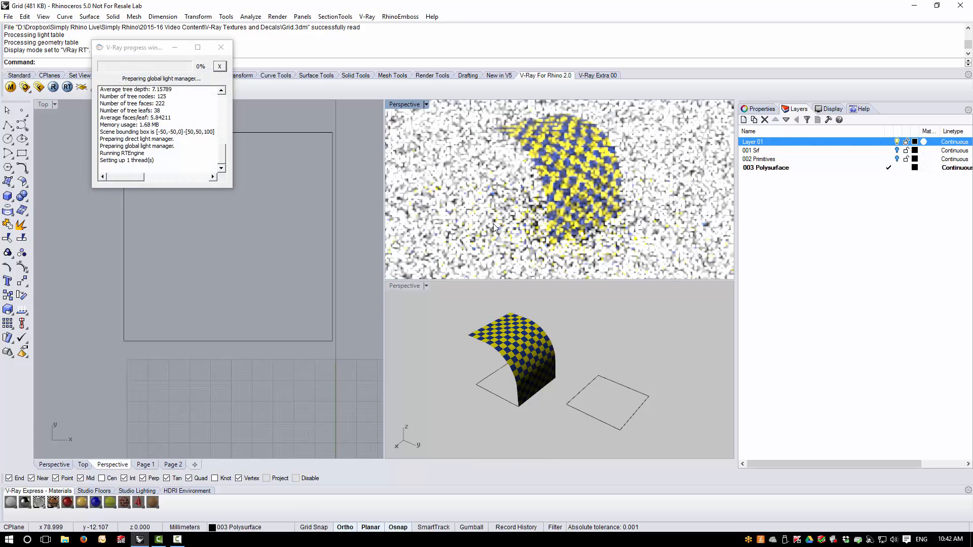
{"action": "right_click_drag", "start_coordinate": [534, 214], "coordinate": [534, 238]}
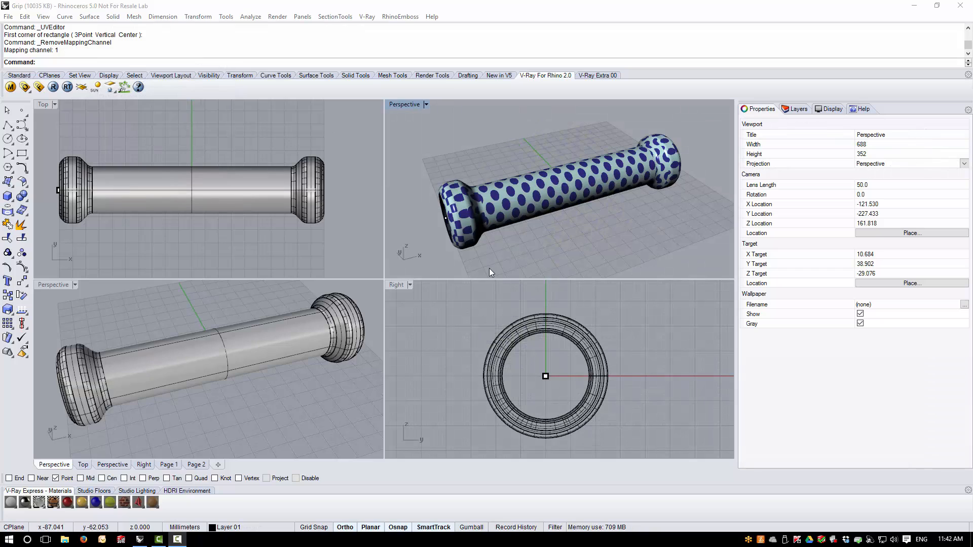
Try an uncapped cylindrical mapping on the grip polysurface, about 26 mm in radius and 200 mm long, centred on its end point
{"action": "right_click_drag", "start_coordinate": [588, 236], "coordinate": [649, 188]}
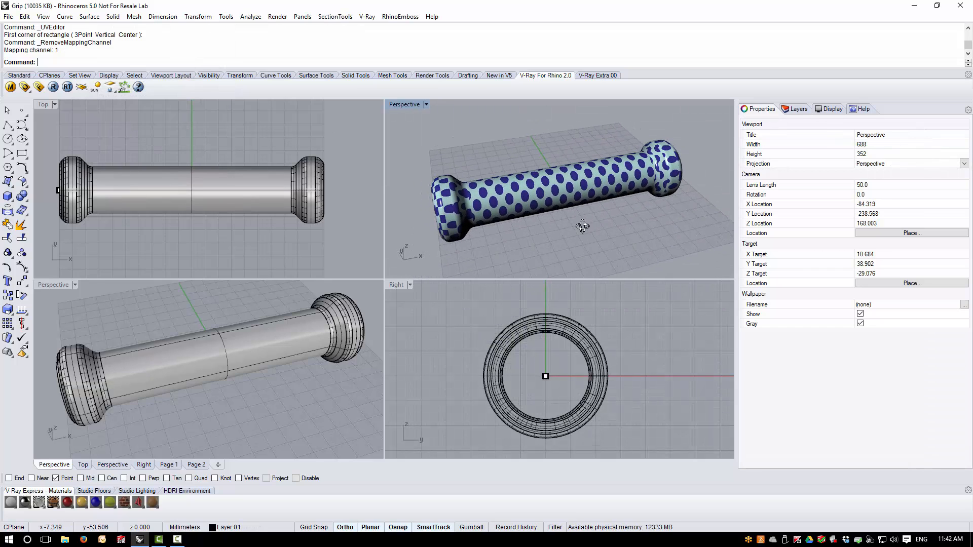
{"action": "scroll", "coordinate": [665, 171], "scroll_direction": "up", "scroll_amount": 3}
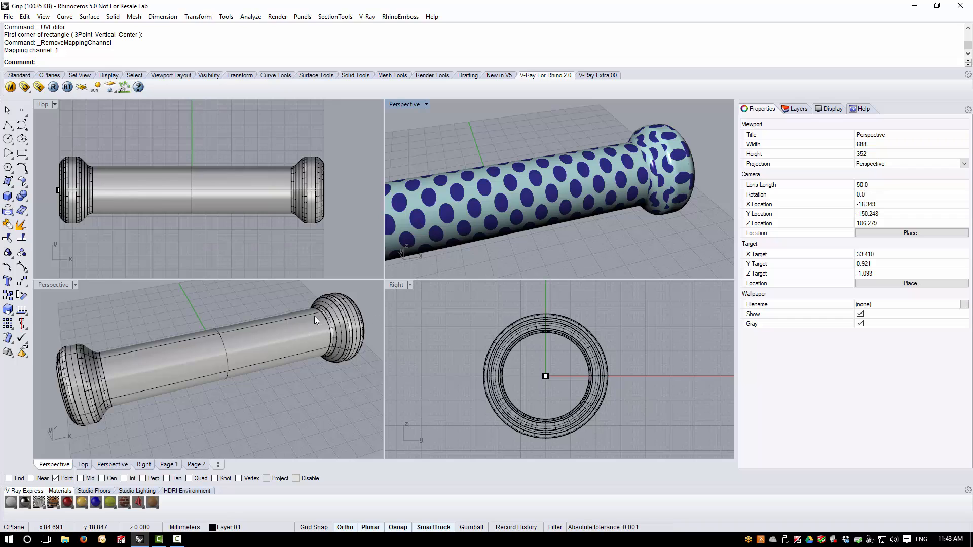
{"action": "scroll", "coordinate": [646, 205], "scroll_direction": "down", "scroll_amount": 3}
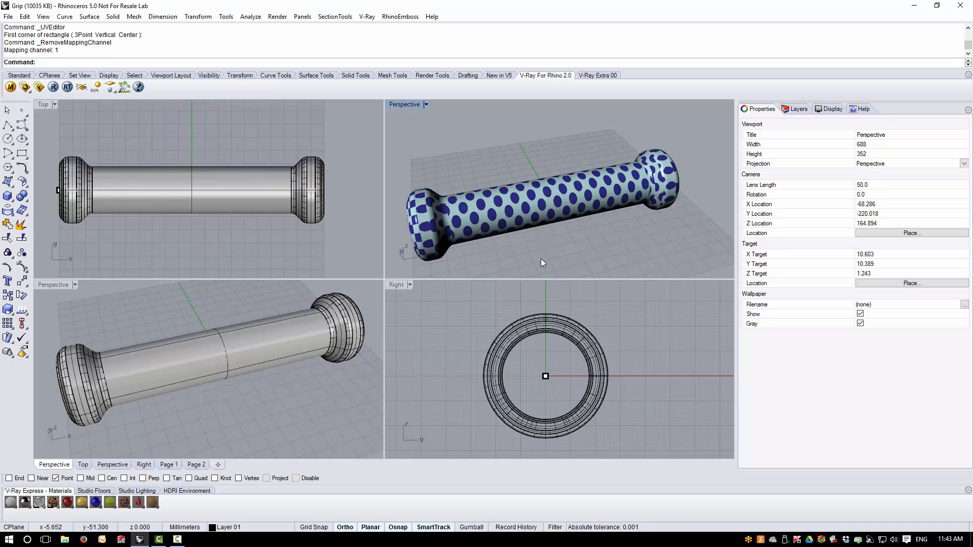
{"action": "left_click", "coordinate": [257, 364]}
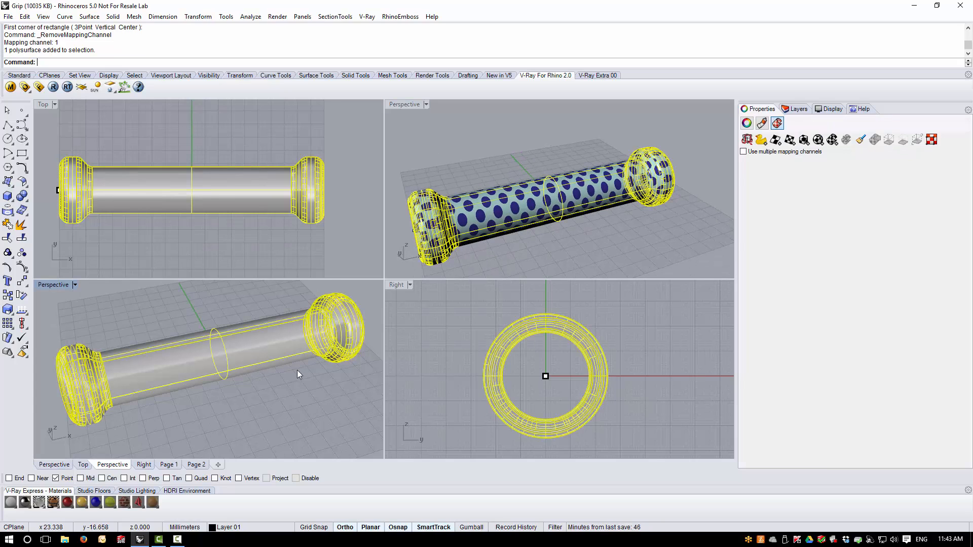
{"action": "left_click", "coordinate": [834, 143]}
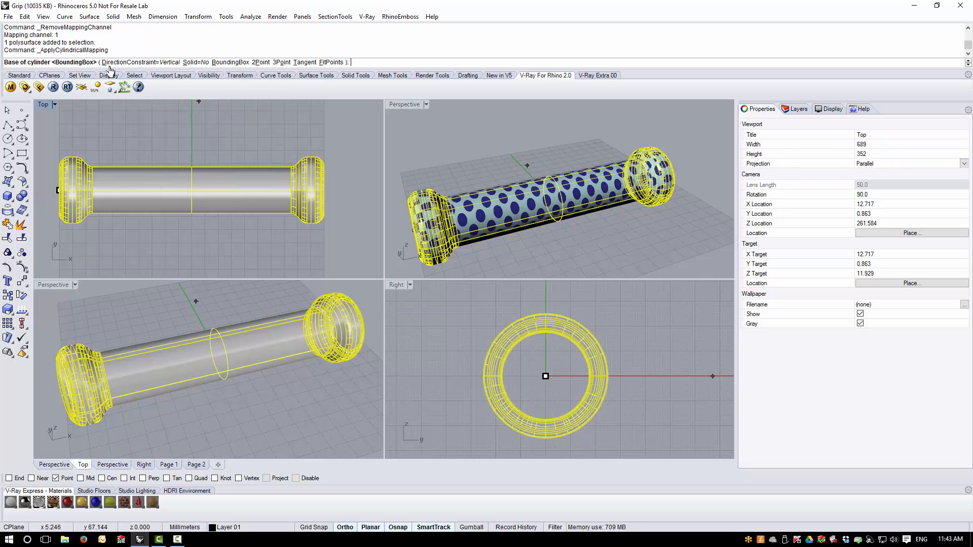
{"action": "left_click", "coordinate": [546, 376]}
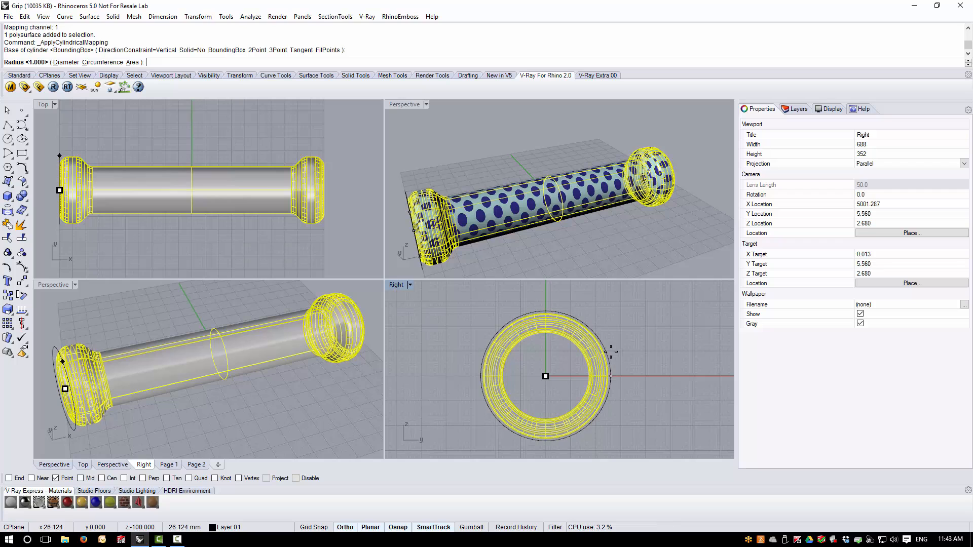
{"action": "left_click", "coordinate": [610, 383]}
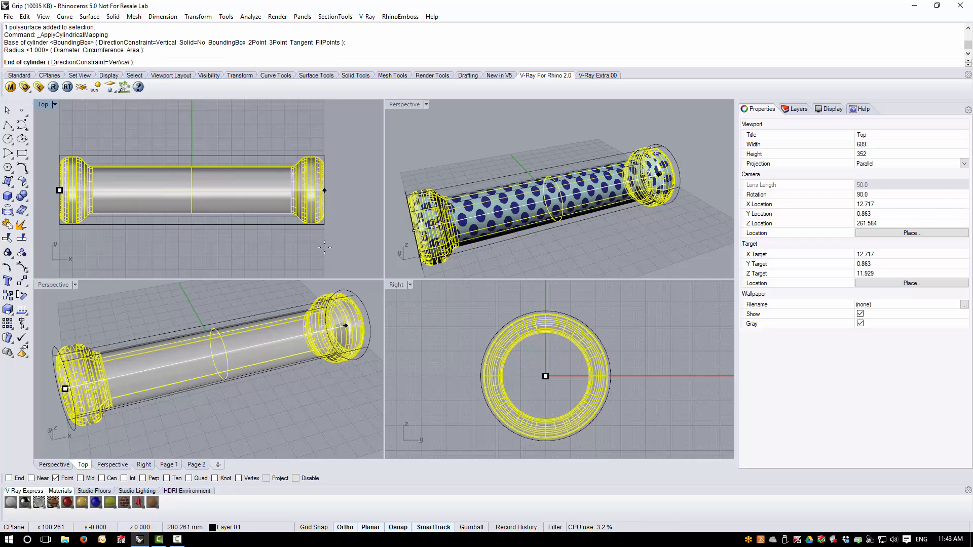
{"action": "left_click", "coordinate": [325, 248]}
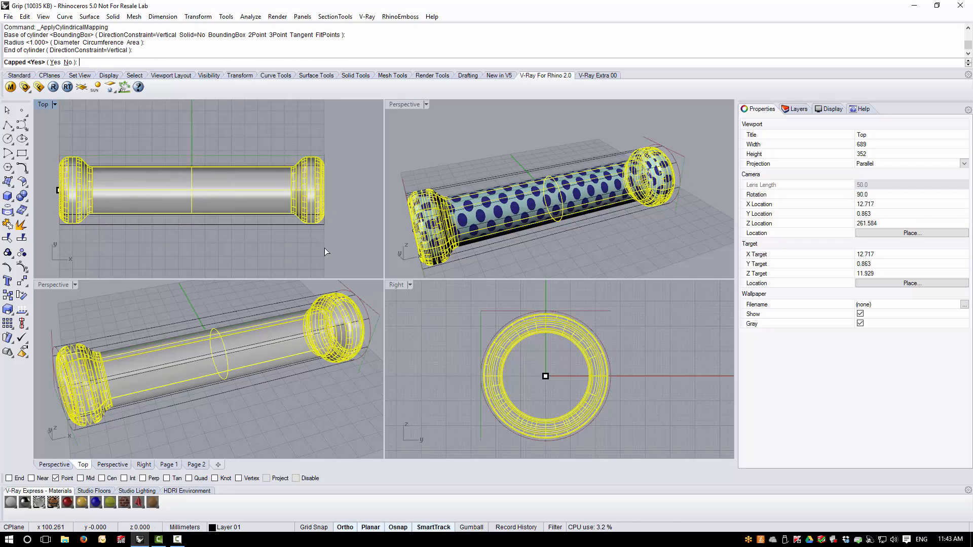
{"action": "left_click", "coordinate": [67, 63]}
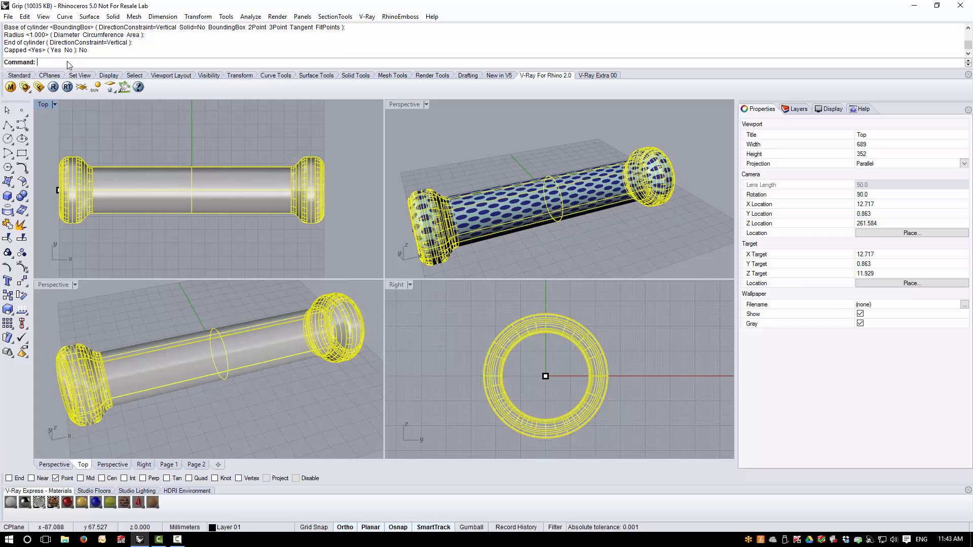
{"action": "left_click", "coordinate": [290, 126]}
{"action": "right_click_drag", "start_coordinate": [602, 203], "coordinate": [568, 223]}
{"action": "scroll", "coordinate": [665, 178], "scroll_direction": "up", "scroll_amount": 4}
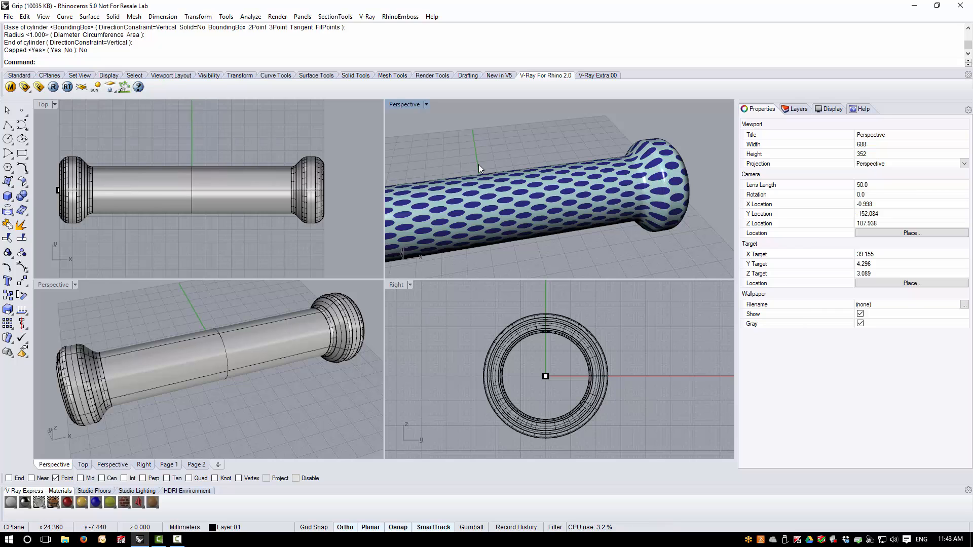
Remove the uncapped cylindrical mapping from the grip polysurface and deselect it
{"action": "left_click", "coordinate": [598, 187]}
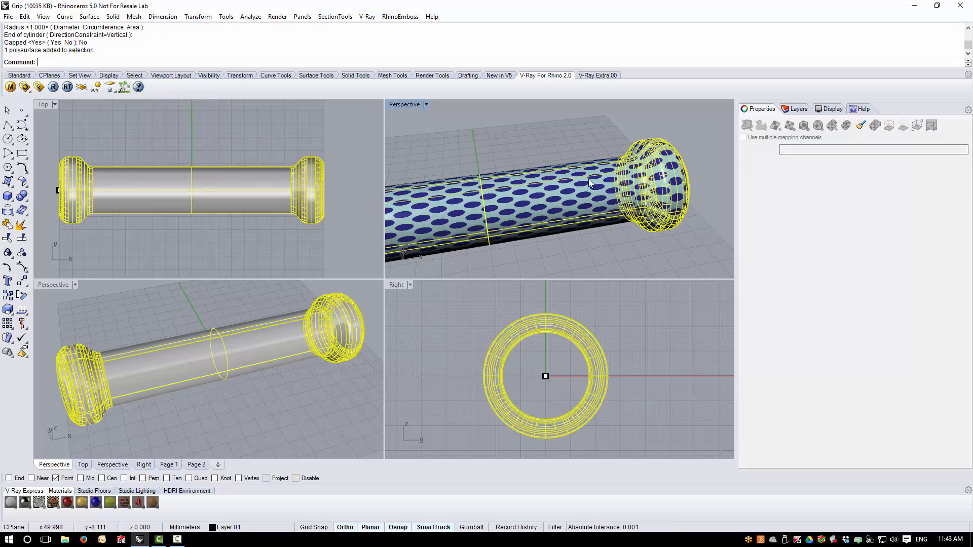
{"action": "scroll", "coordinate": [647, 184], "scroll_direction": "down", "scroll_amount": 6}
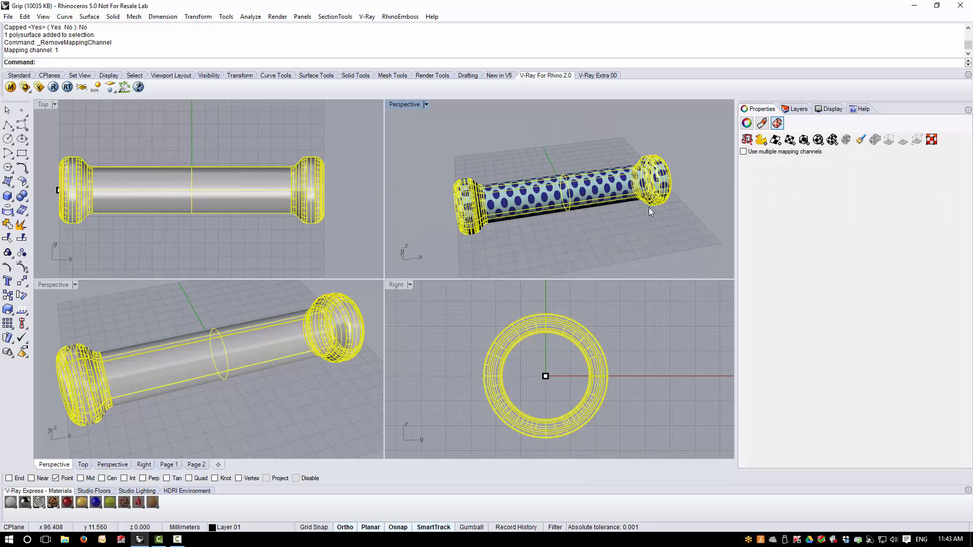
{"action": "left_click", "coordinate": [554, 243]}
{"action": "right_click_drag", "start_coordinate": [554, 244], "coordinate": [563, 251]}
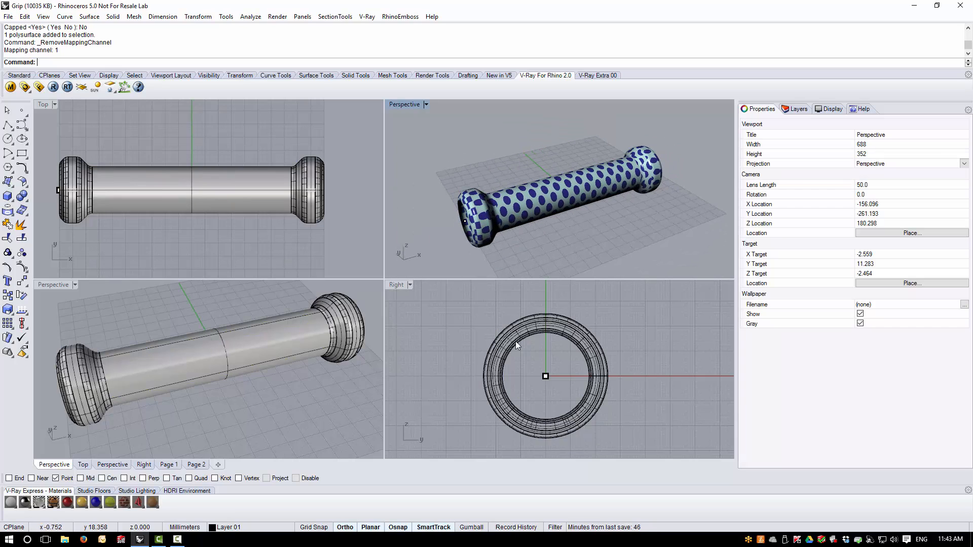
Try a capped cylindrical mapping on the grip, about 27 mm in radius and 201 mm long, and examine the dots near its flared end
{"action": "left_click", "coordinate": [524, 218]}
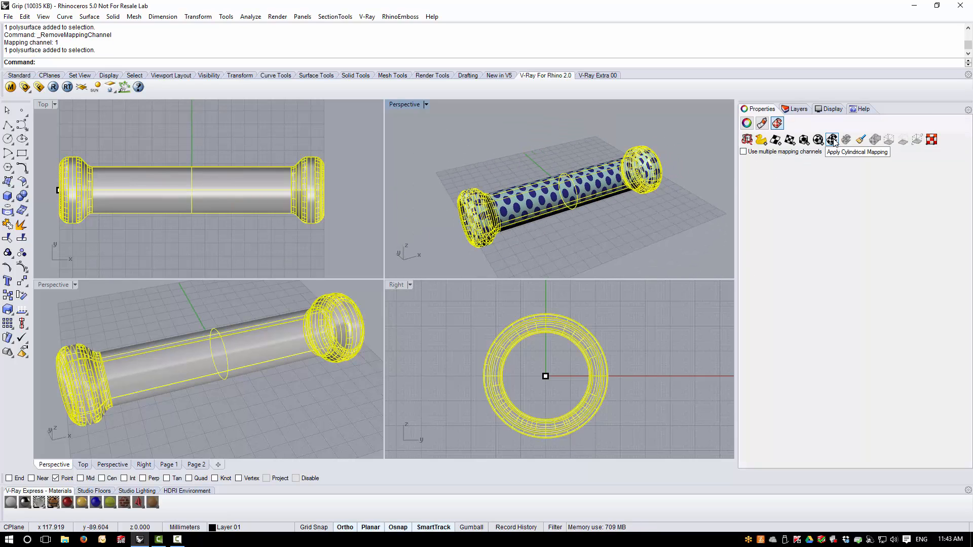
{"action": "left_click", "coordinate": [833, 142]}
{"action": "left_click", "coordinate": [546, 376]}
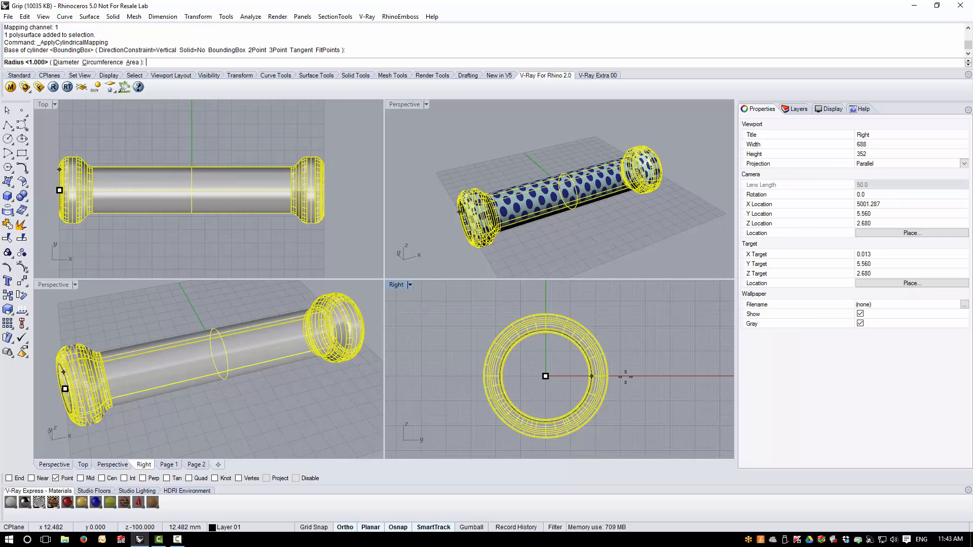
{"action": "left_click", "coordinate": [591, 428]}
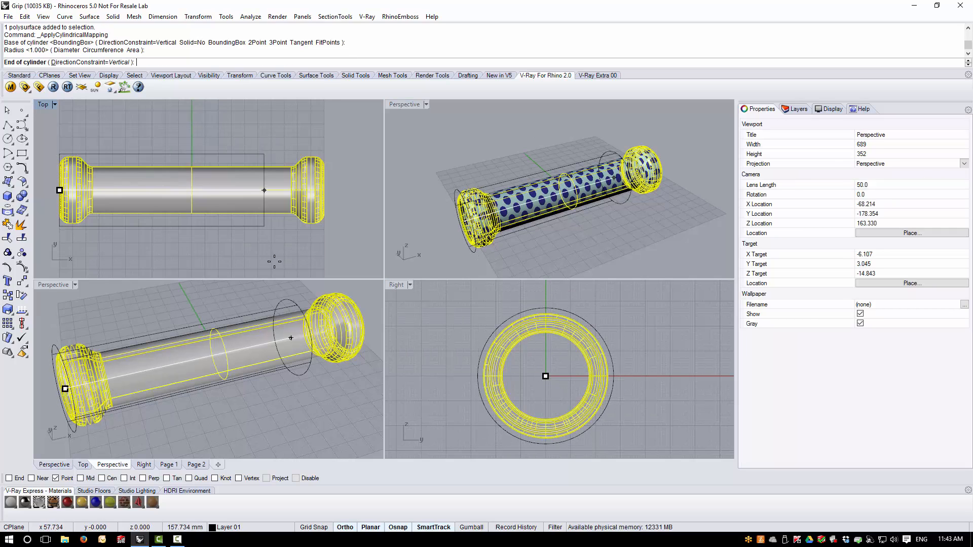
{"action": "left_click", "coordinate": [324, 256]}
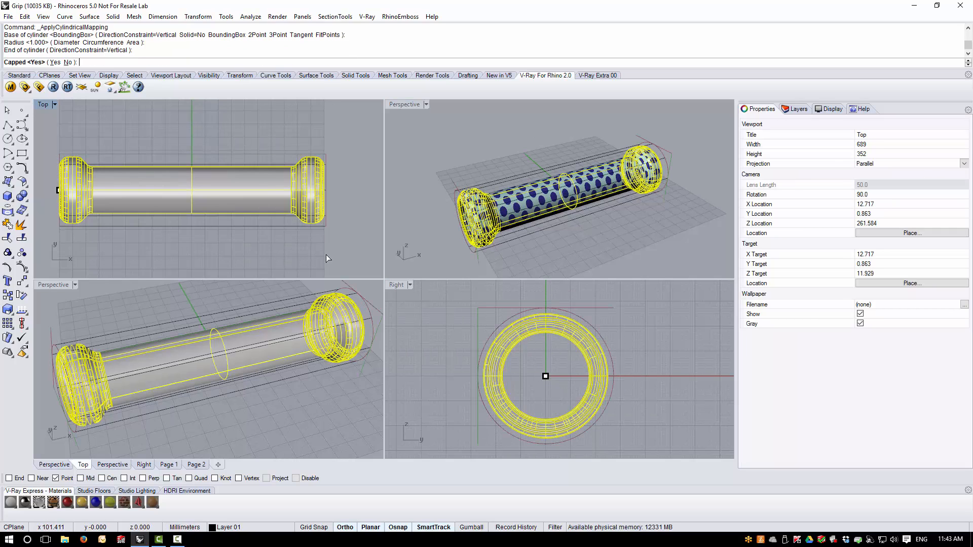
{"action": "left_click", "coordinate": [55, 63]}
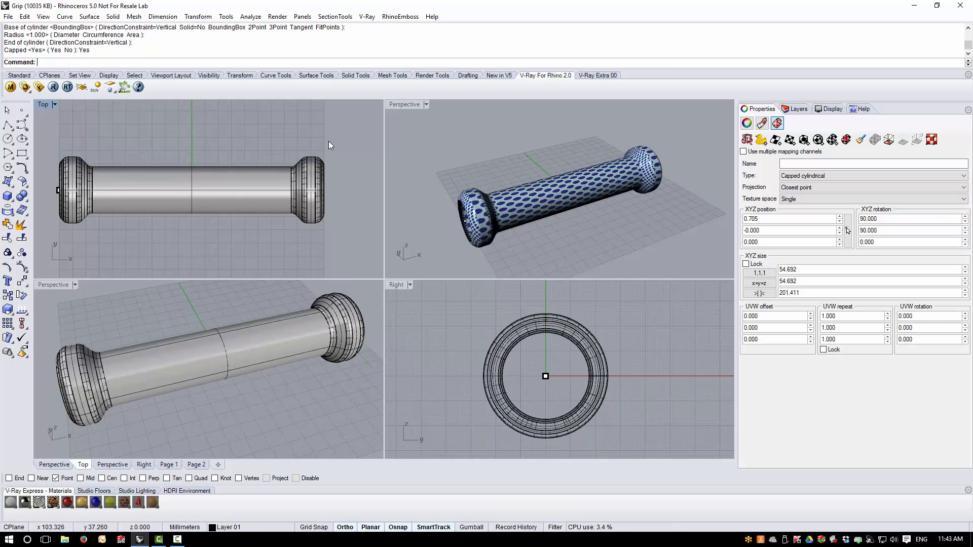
{"action": "scroll", "coordinate": [655, 159], "scroll_direction": "up", "scroll_amount": 5}
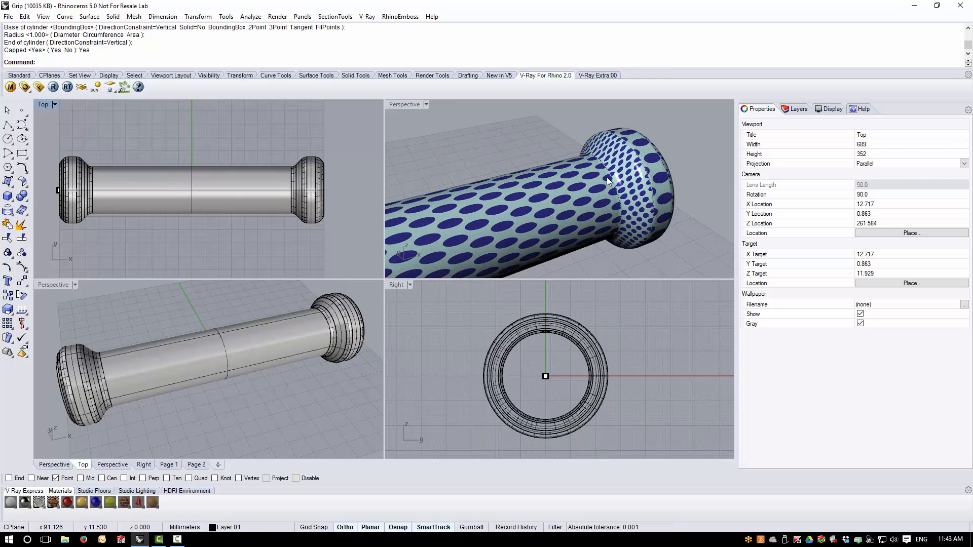
{"action": "scroll", "coordinate": [608, 183], "scroll_direction": "down", "scroll_amount": 5}
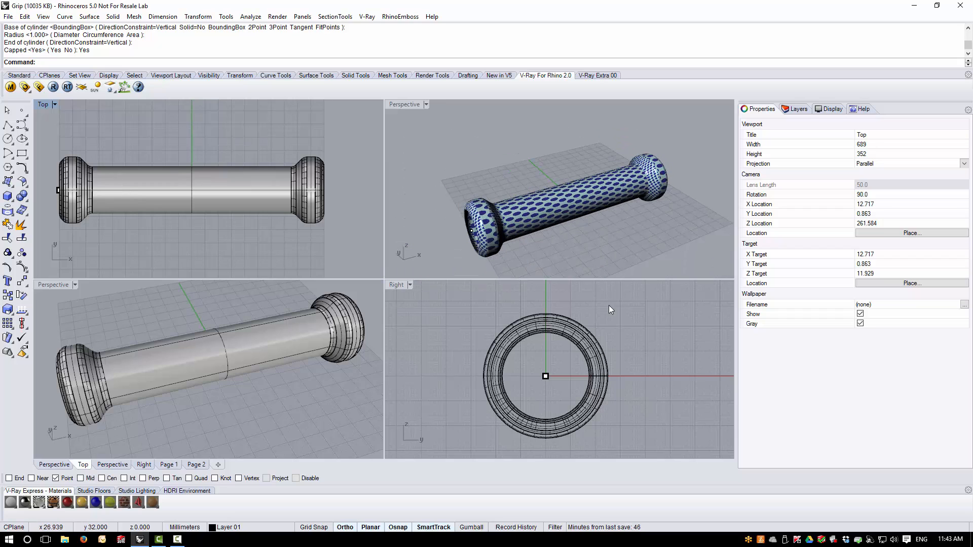
Remove the capped cylindrical mapping from the grip polysurface and deselect it
{"action": "left_click", "coordinate": [589, 332]}
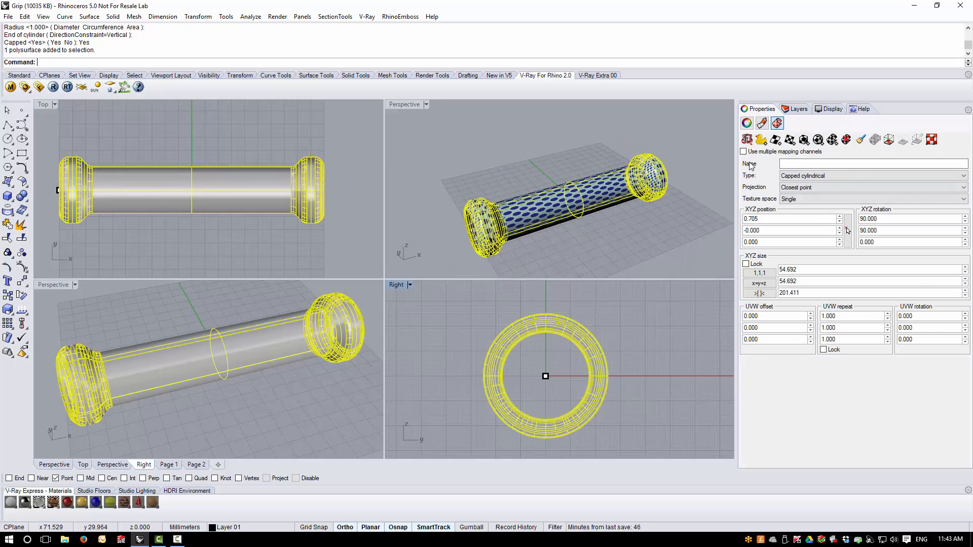
{"action": "left_click", "coordinate": [846, 139]}
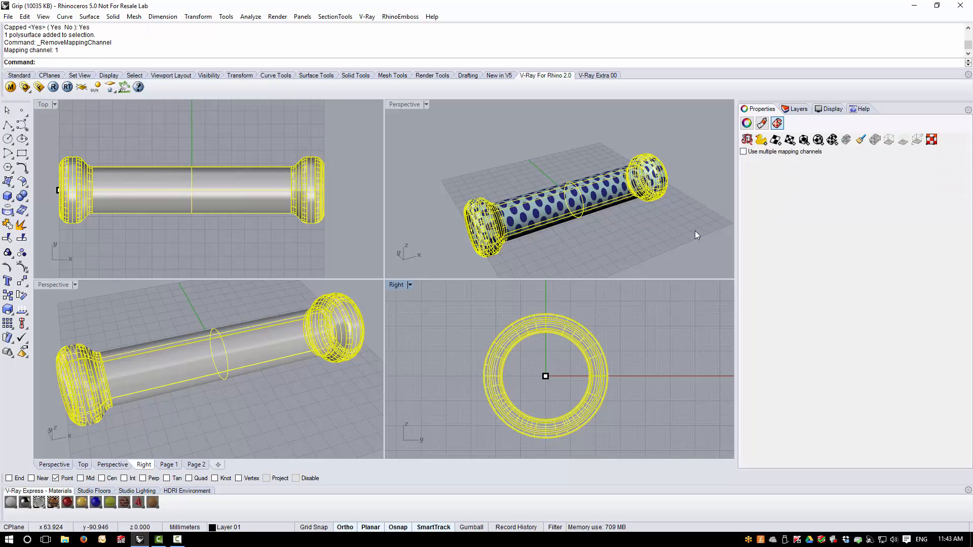
{"action": "left_click", "coordinate": [693, 230]}
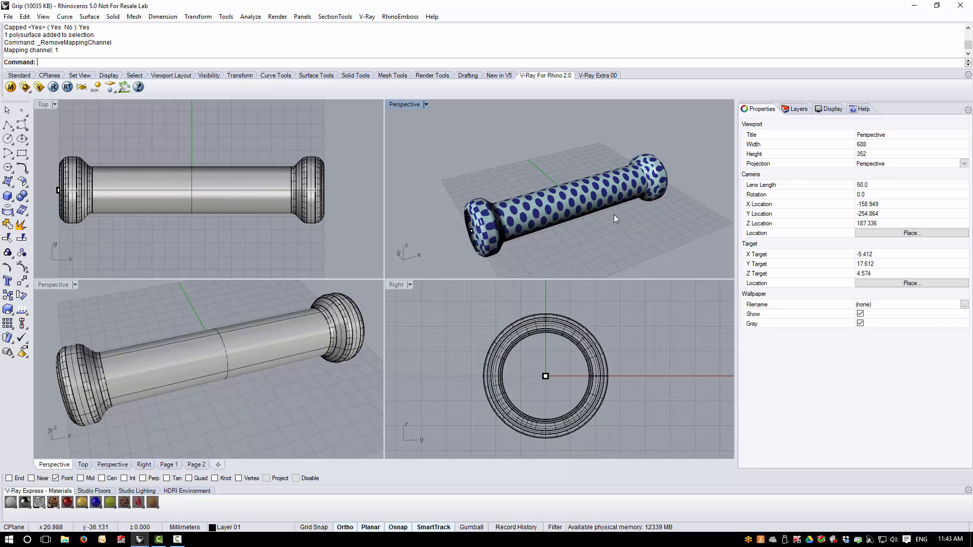
{"action": "scroll", "coordinate": [613, 215], "scroll_direction": "up", "scroll_amount": 2}
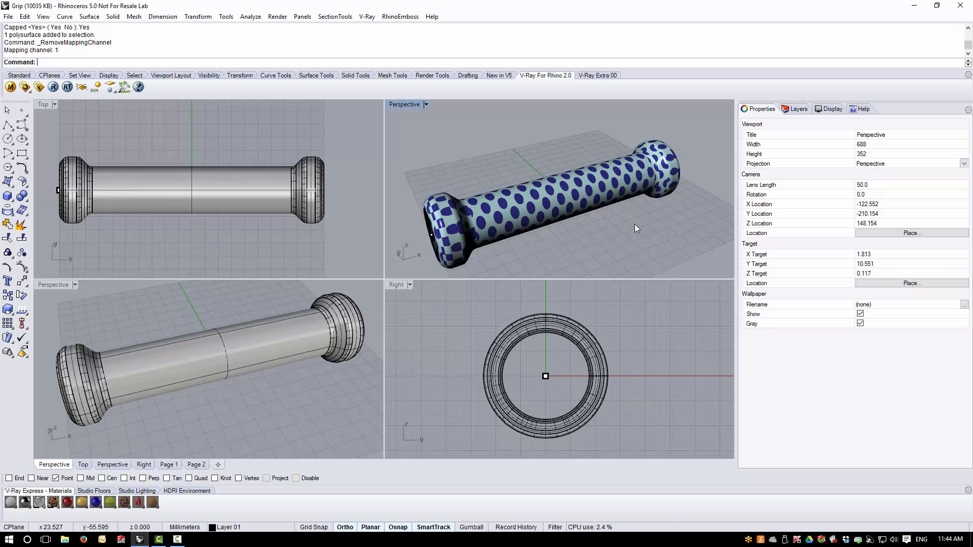
Set the upper perspective viewport to Shaded display and show the hidden surface around the grip
{"action": "left_click", "coordinate": [426, 103]}
{"action": "left_click", "coordinate": [420, 142]}
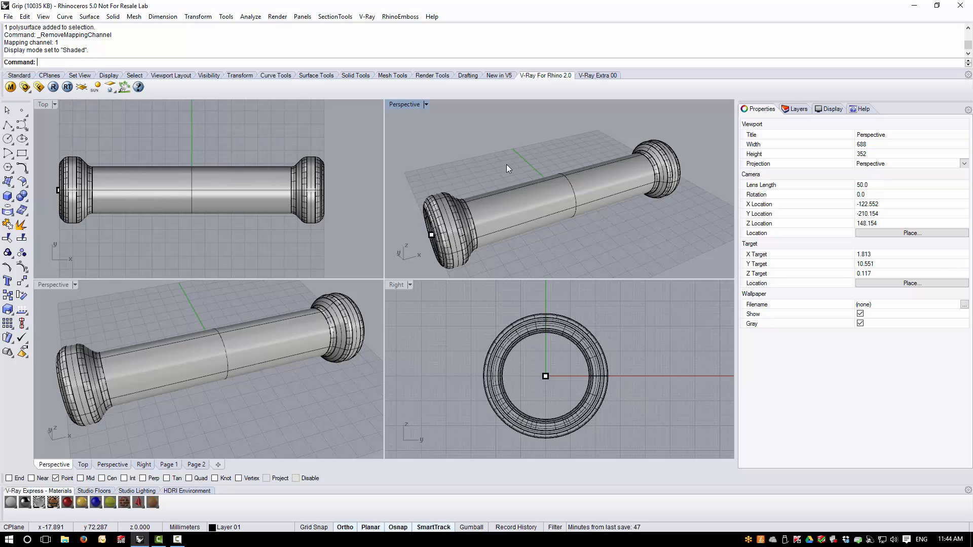
{"action": "key", "text": "ctrl+alt+h"}
{"action": "scroll", "coordinate": [518, 181], "scroll_direction": "down", "scroll_amount": 6}
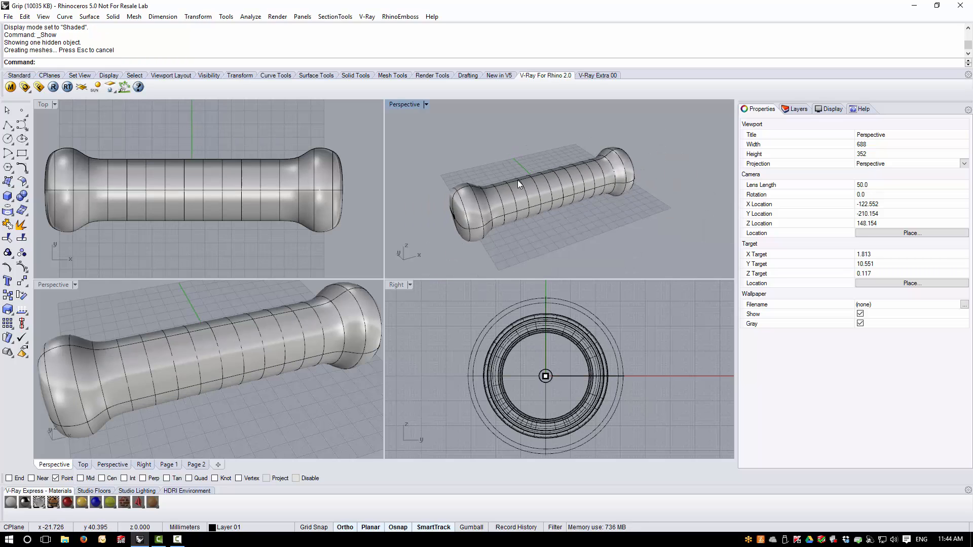
{"action": "scroll", "coordinate": [511, 202], "scroll_direction": "up", "scroll_amount": 2}
Set the upper perspective viewport to Rendered display and examine the dot texture around the outer surface and its end caps
{"action": "left_click", "coordinate": [511, 201]}
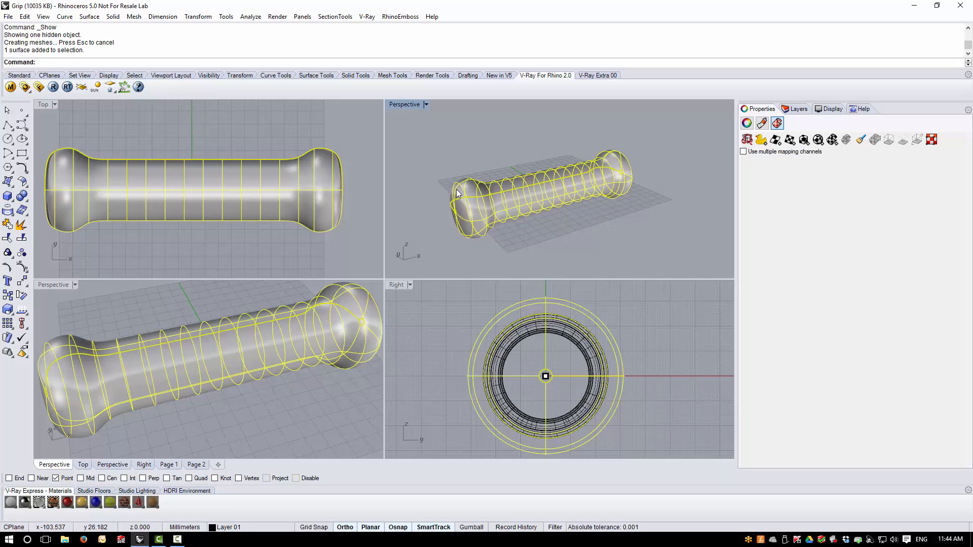
{"action": "left_click", "coordinate": [487, 259]}
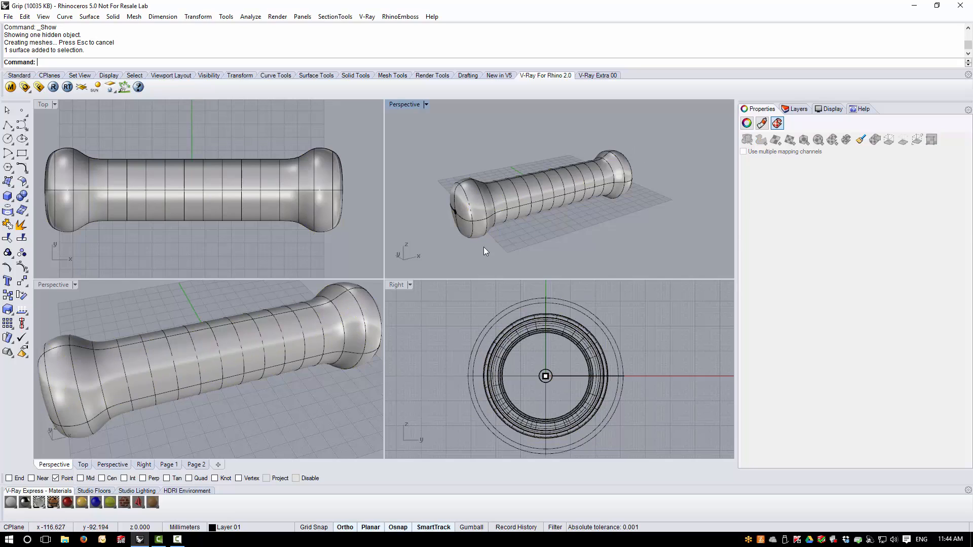
{"action": "right_click_drag", "start_coordinate": [484, 248], "coordinate": [470, 207]}
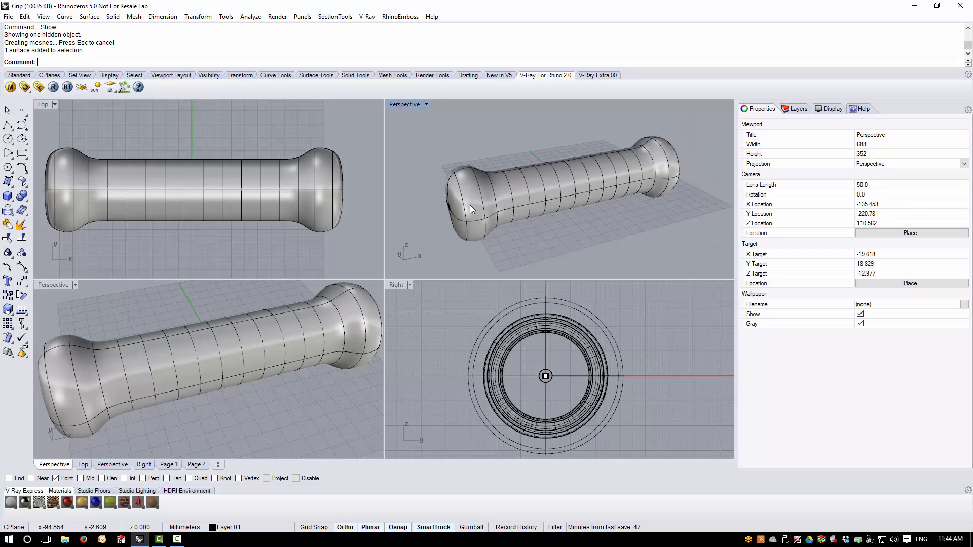
{"action": "left_click", "coordinate": [426, 105]}
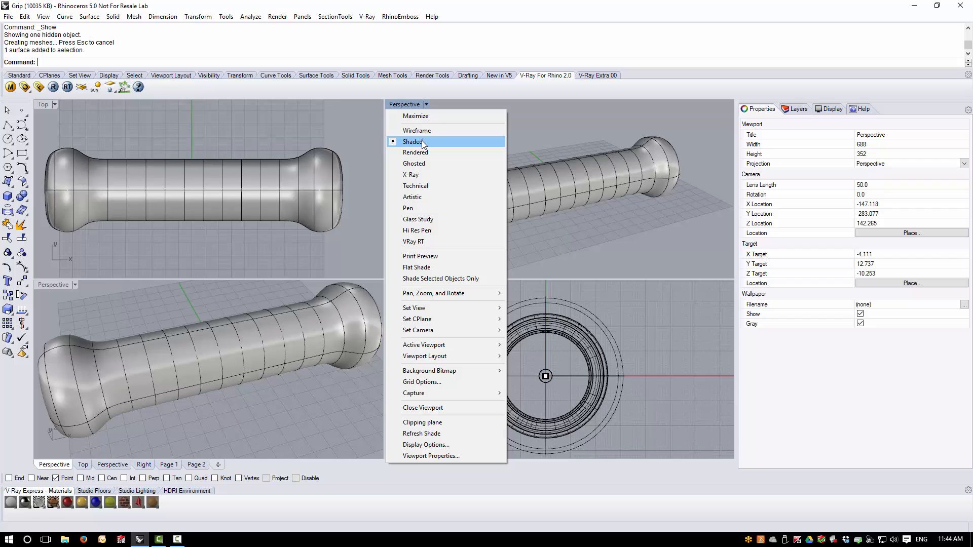
{"action": "left_click", "coordinate": [415, 152]}
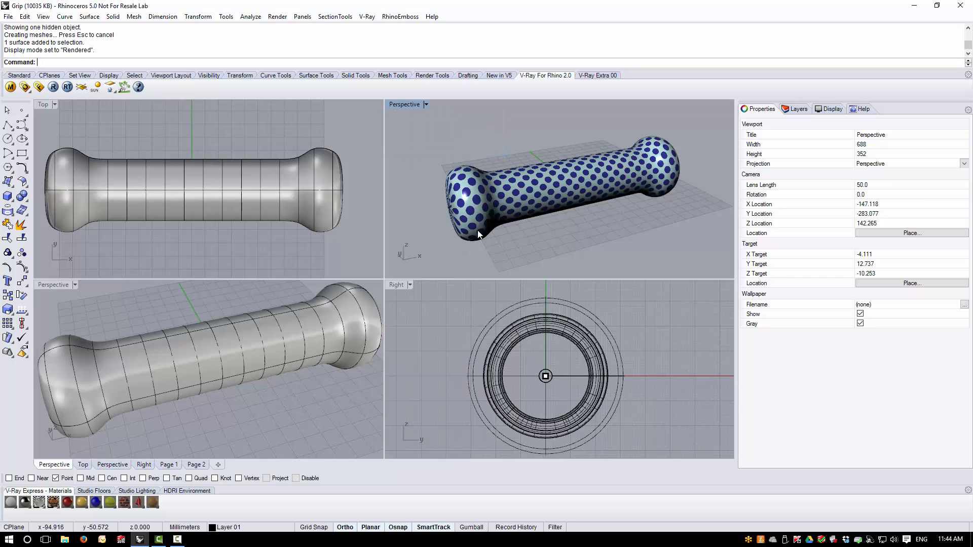
{"action": "right_click_drag", "start_coordinate": [499, 211], "coordinate": [482, 220]}
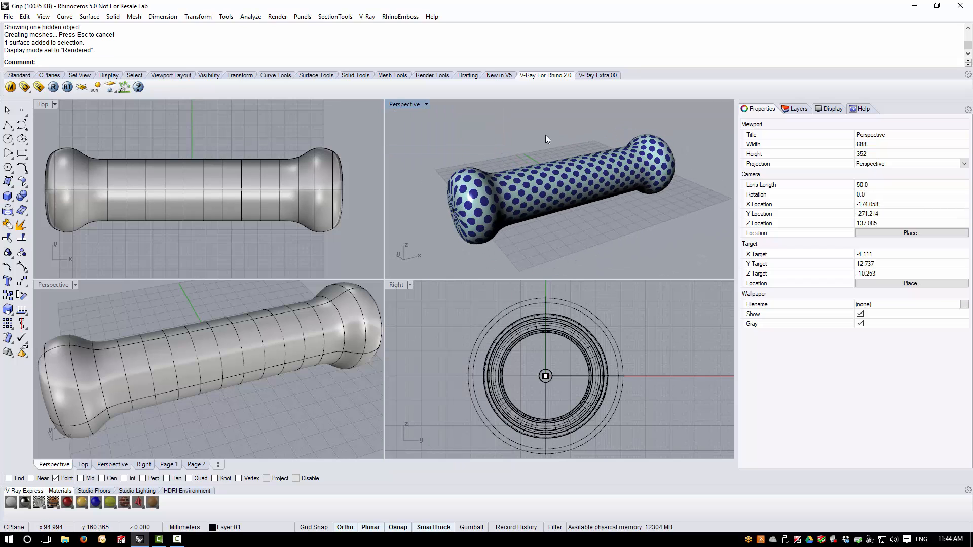
{"action": "right_click_drag", "start_coordinate": [690, 171], "coordinate": [616, 223]}
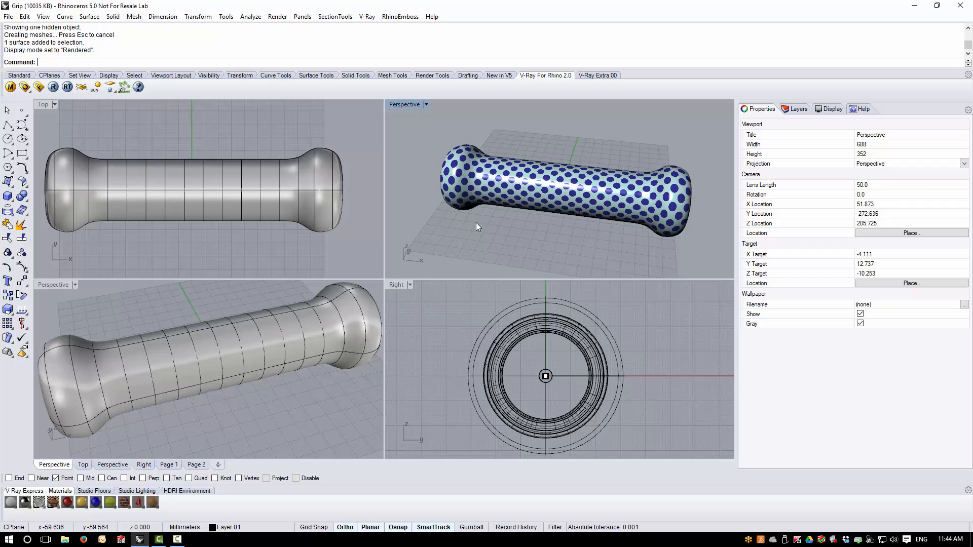
{"action": "right_click_drag", "start_coordinate": [476, 223], "coordinate": [560, 207]}
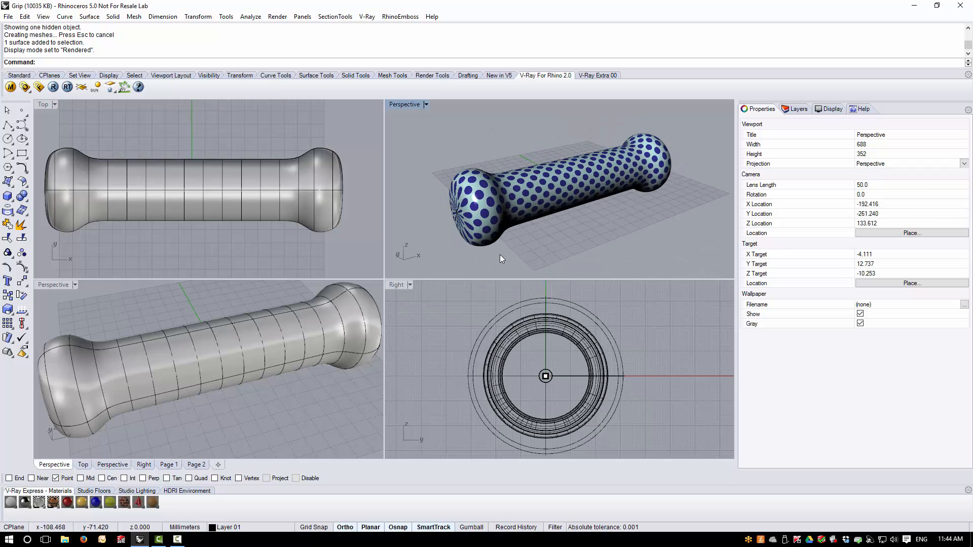
Apply a custom mapping to the inner grip polysurface, using the surrounding outer surface as the mapping object
{"action": "left_click", "coordinate": [482, 178]}
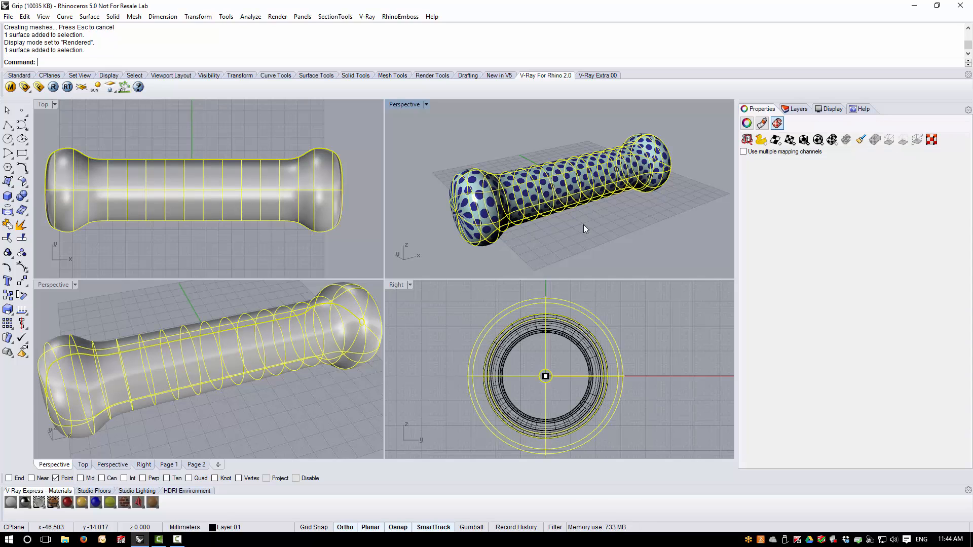
{"action": "left_click", "coordinate": [555, 232]}
{"action": "left_click", "coordinate": [567, 331]}
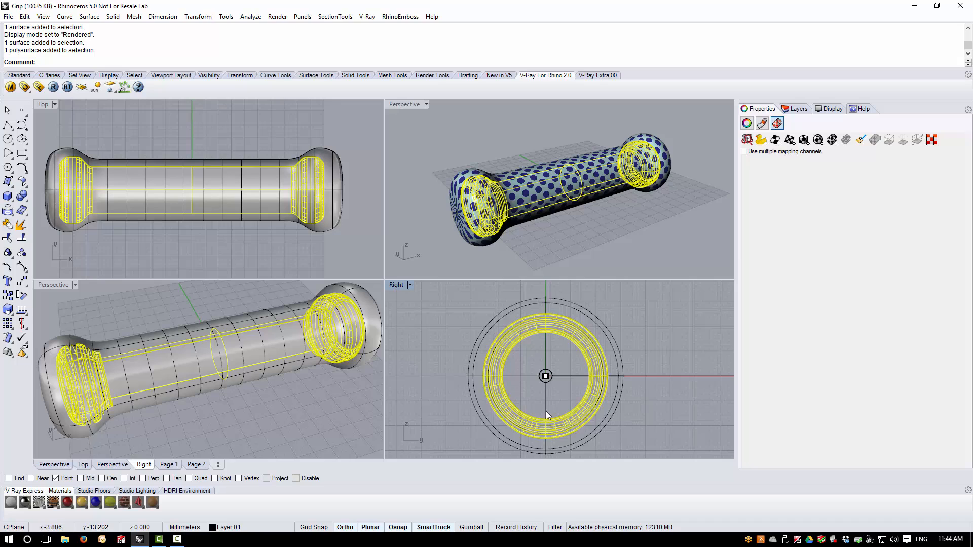
{"action": "left_click", "coordinate": [761, 140]}
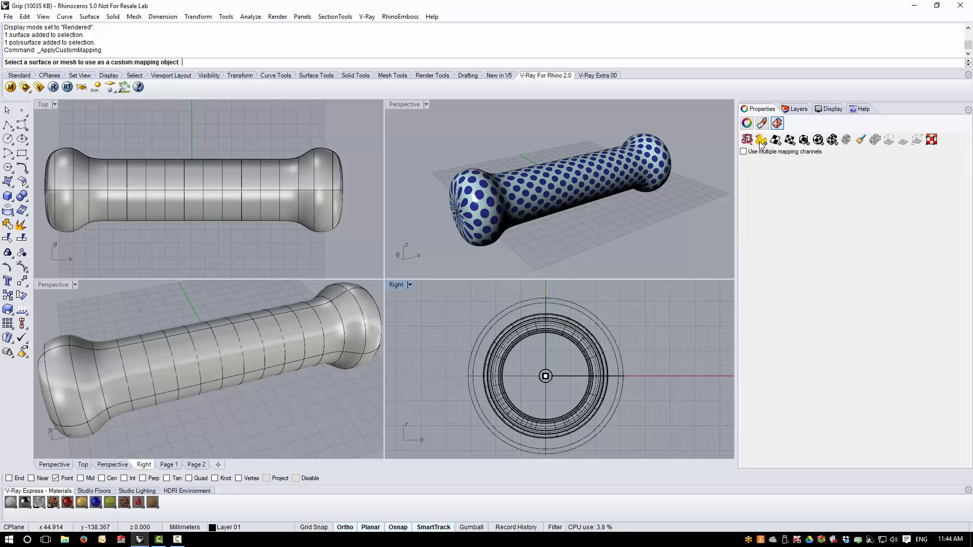
{"action": "left_click", "coordinate": [475, 181]}
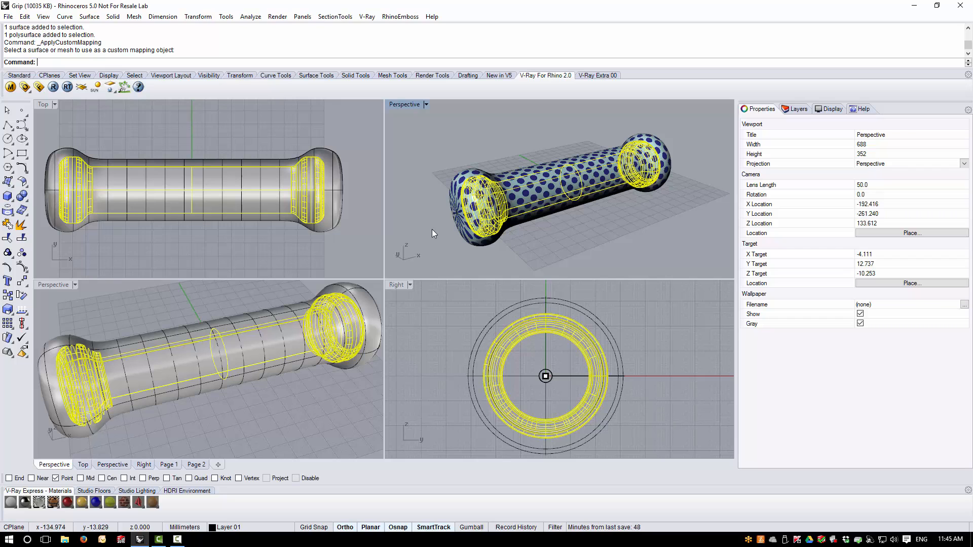
Hide the outer surface around the grip and set the upper perspective viewport to VRay RT display
{"action": "right_click_drag", "start_coordinate": [432, 232], "coordinate": [442, 256]}
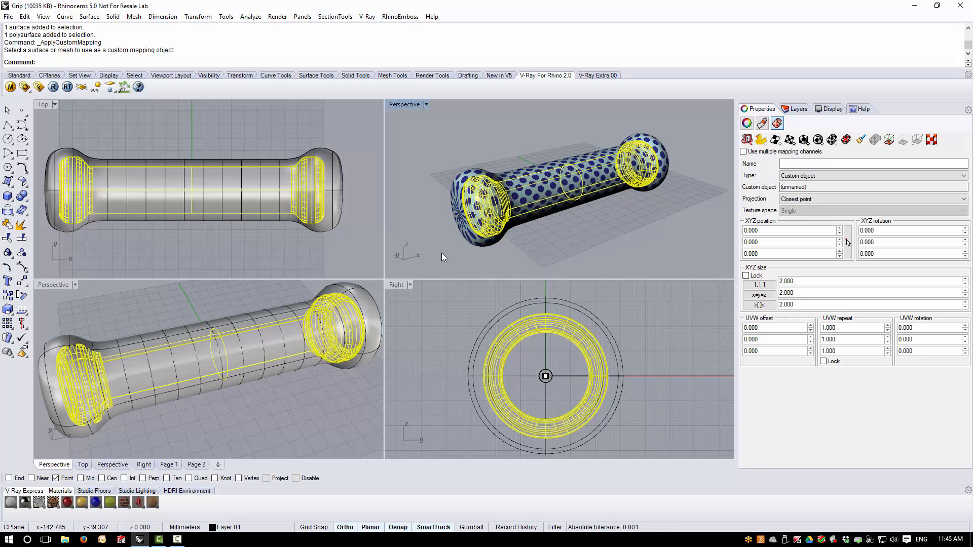
{"action": "left_click", "coordinate": [488, 329]}
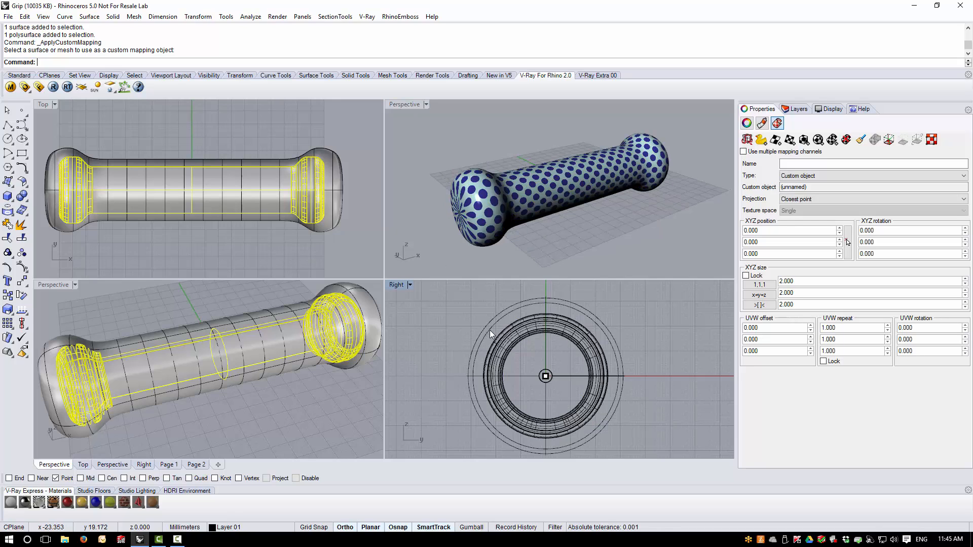
{"action": "left_click", "coordinate": [490, 330]}
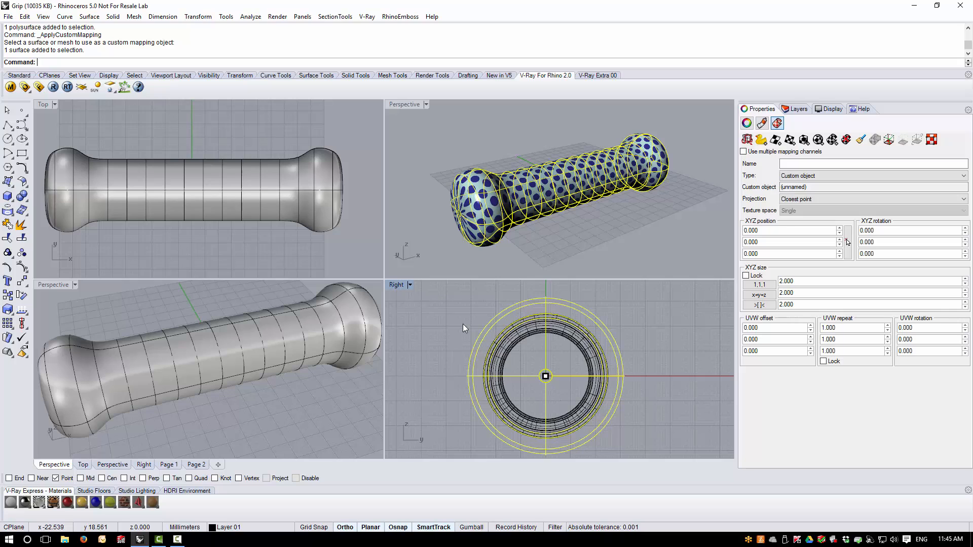
{"action": "key", "text": "ctrl+h"}
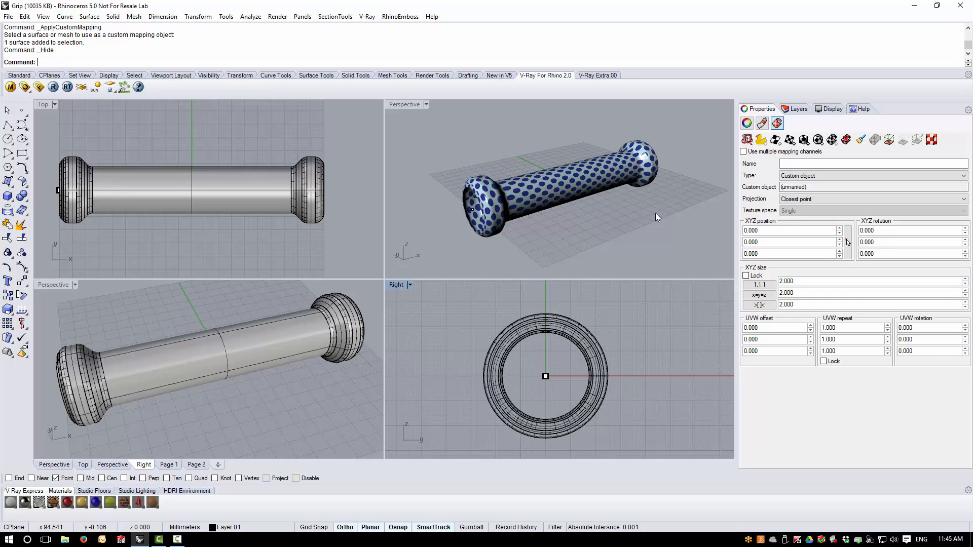
{"action": "right_click_drag", "start_coordinate": [636, 214], "coordinate": [522, 212]}
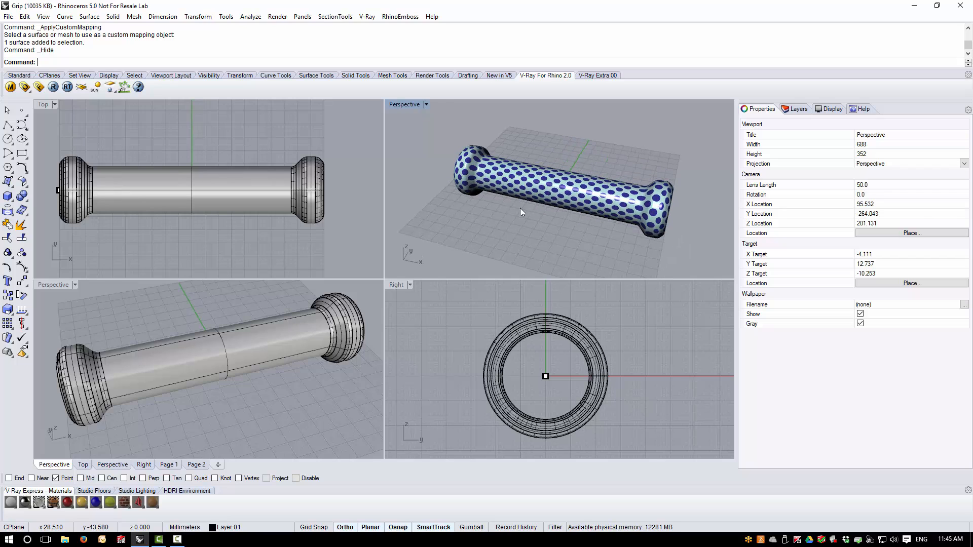
{"action": "left_click", "coordinate": [426, 104]}
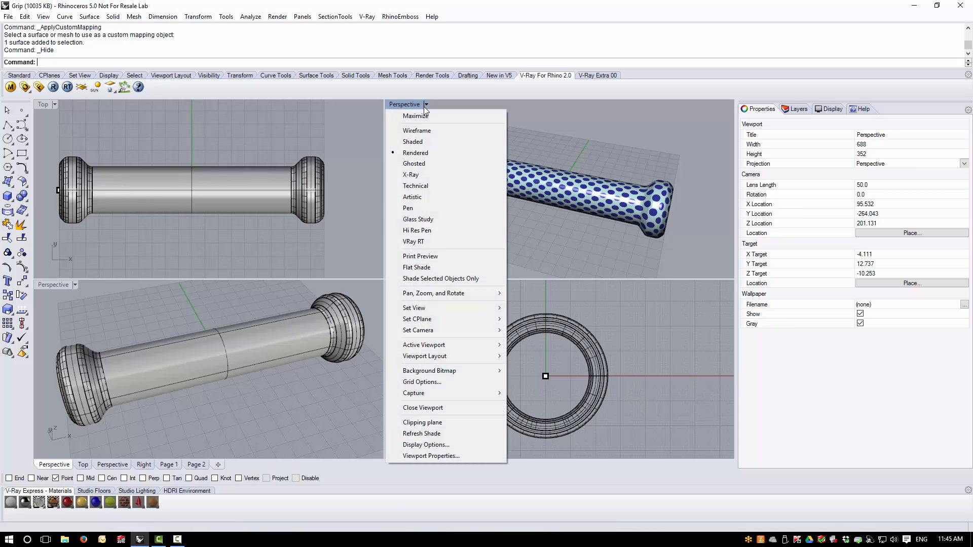
{"action": "left_click", "coordinate": [415, 243]}
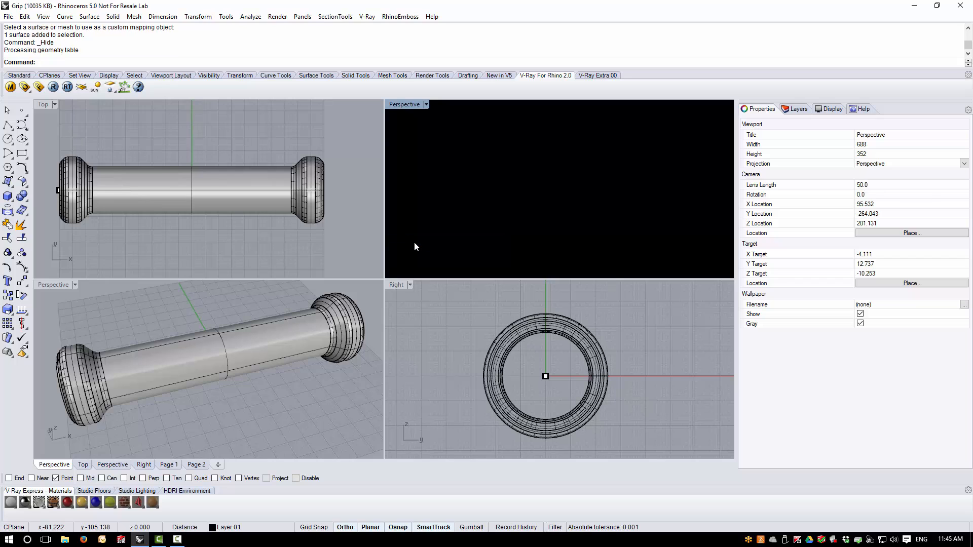
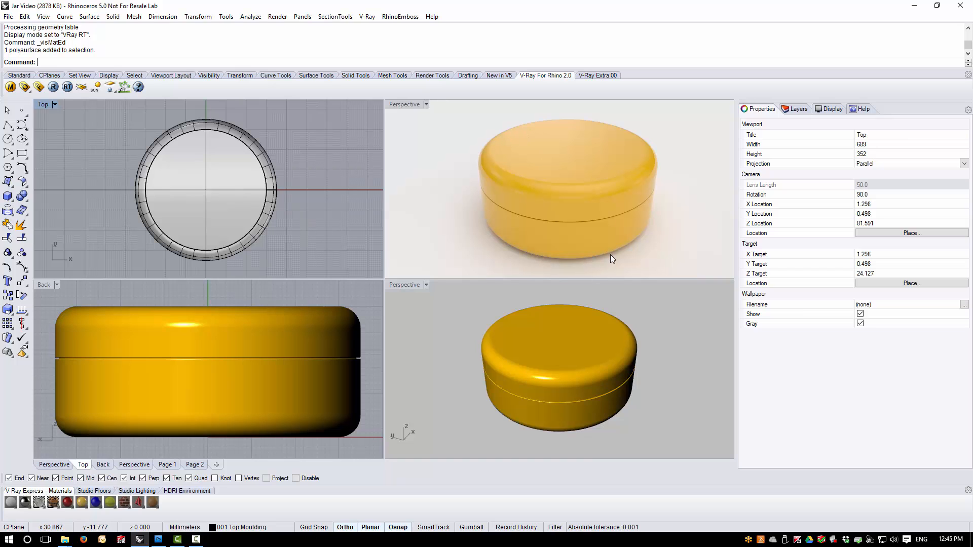
Duplicate the Orange_Plastic material of the jar in the V-Ray material editor
{"action": "left_click", "coordinate": [11, 87]}
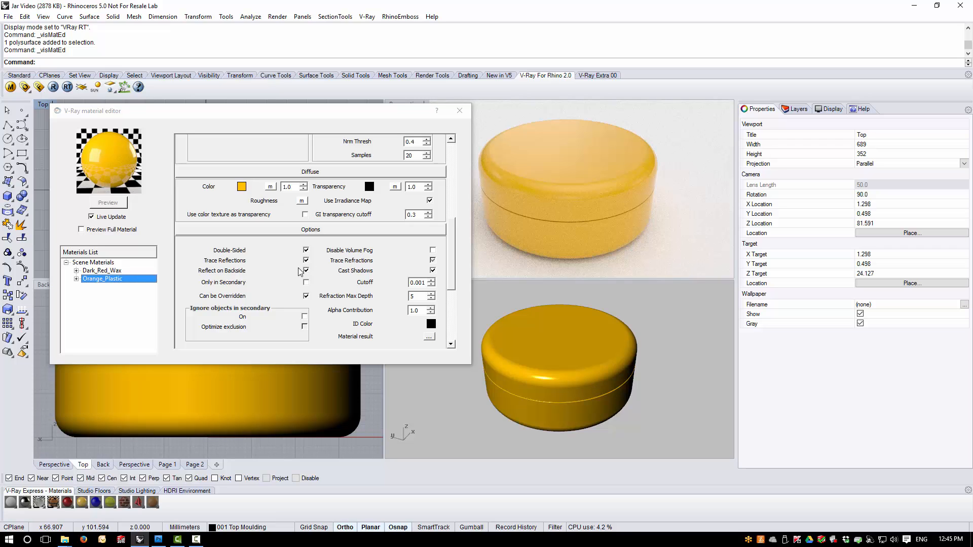
{"action": "right_click", "coordinate": [131, 283]}
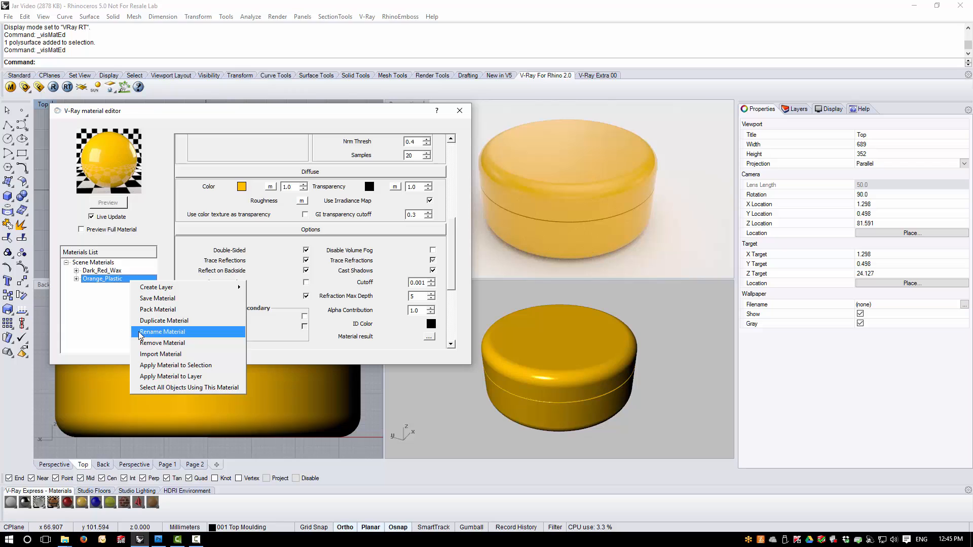
{"action": "left_click", "coordinate": [149, 321]}
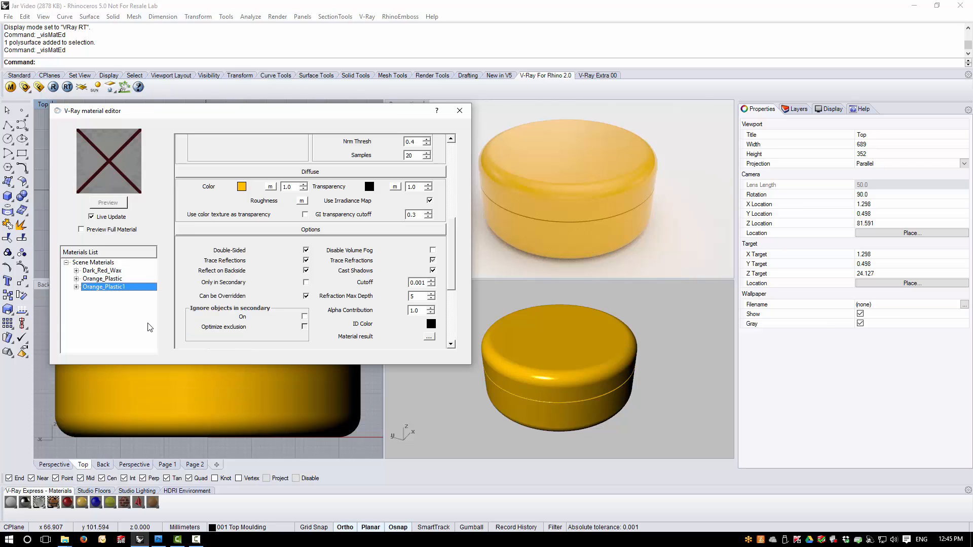
Rename the duplicated orange material as Orange_Plastic_Lid
{"action": "right_click", "coordinate": [131, 289]}
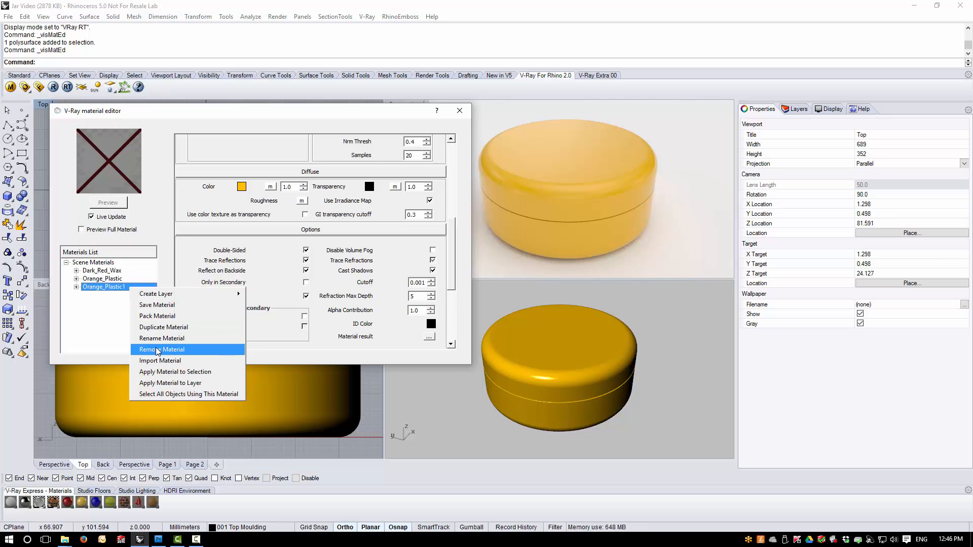
{"action": "left_click", "coordinate": [162, 339]}
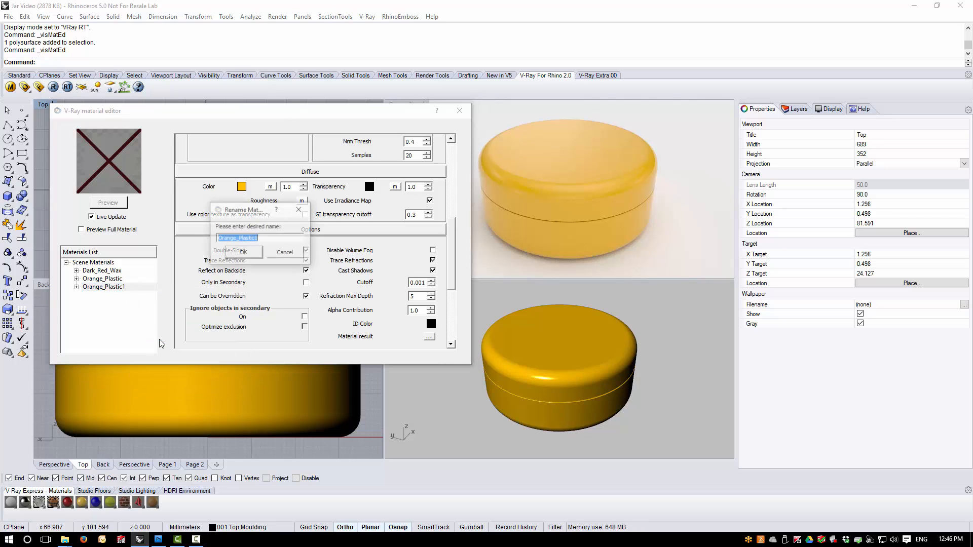
{"action": "left_click", "coordinate": [254, 238]}
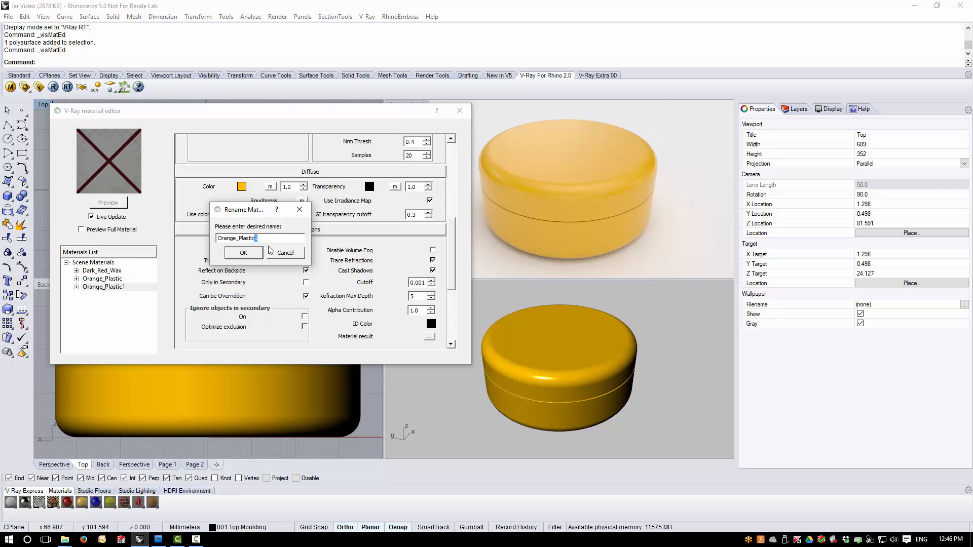
{"action": "type", "text": "_Lid"}
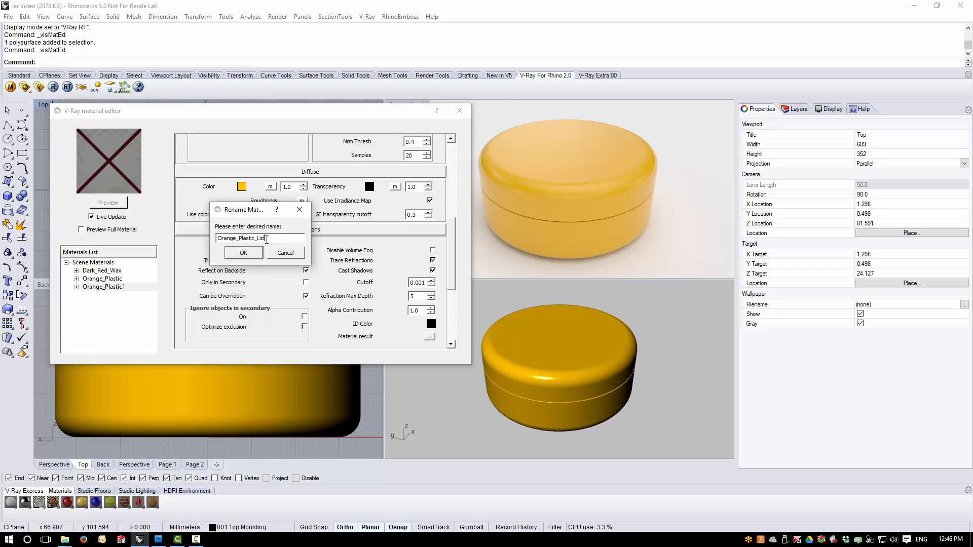
{"action": "left_click_drag", "start_coordinate": [267, 238], "coordinate": [217, 238]}
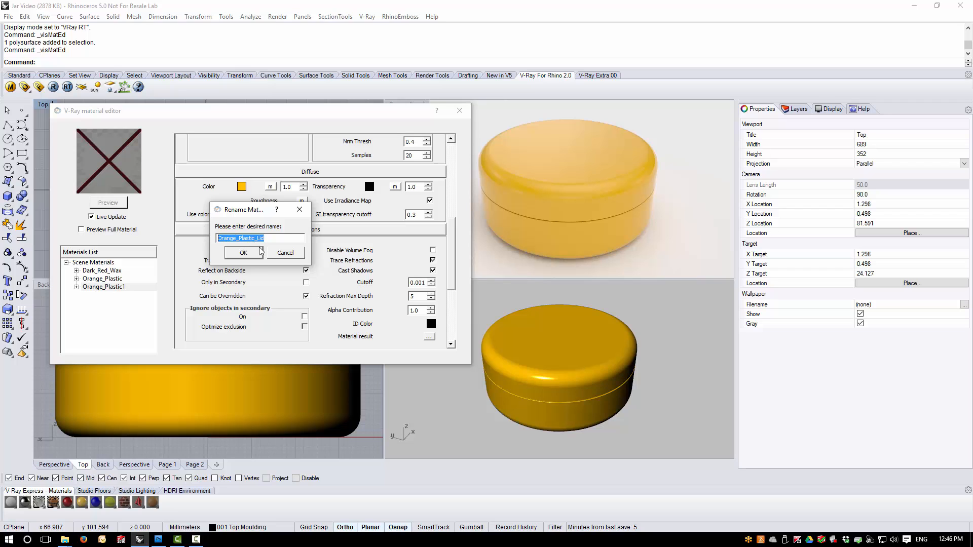
{"action": "left_click", "coordinate": [247, 256]}
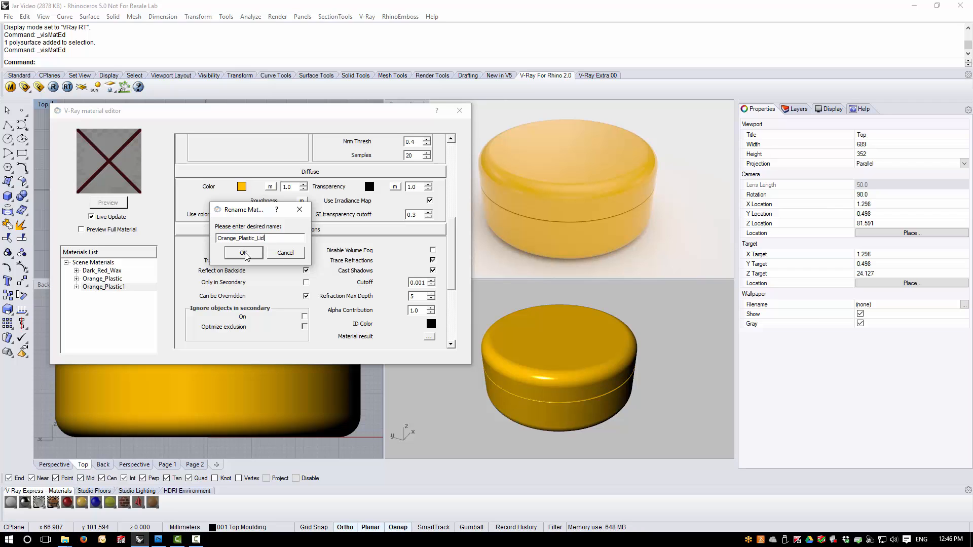
{"action": "left_click", "coordinate": [245, 253]}
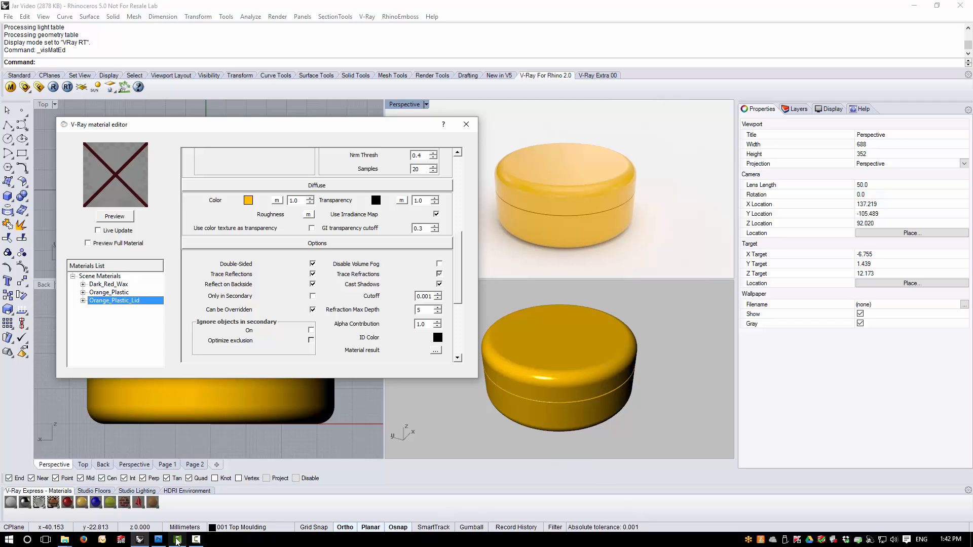
Switch to Photoshop to view the Logo Colour.png and Text Colour.png artwork, then return to Rhinoceros
{"action": "left_click", "coordinate": [159, 540]}
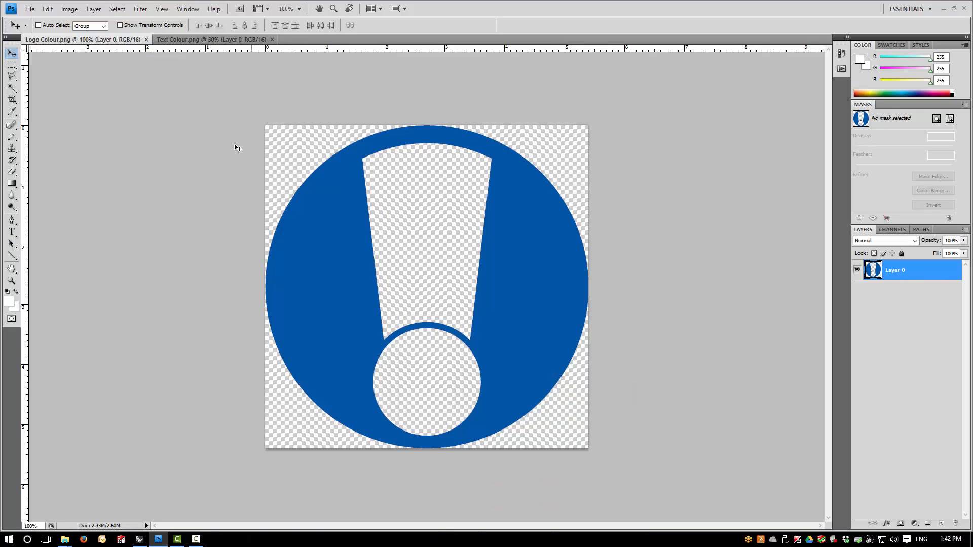
{"action": "left_click", "coordinate": [181, 39]}
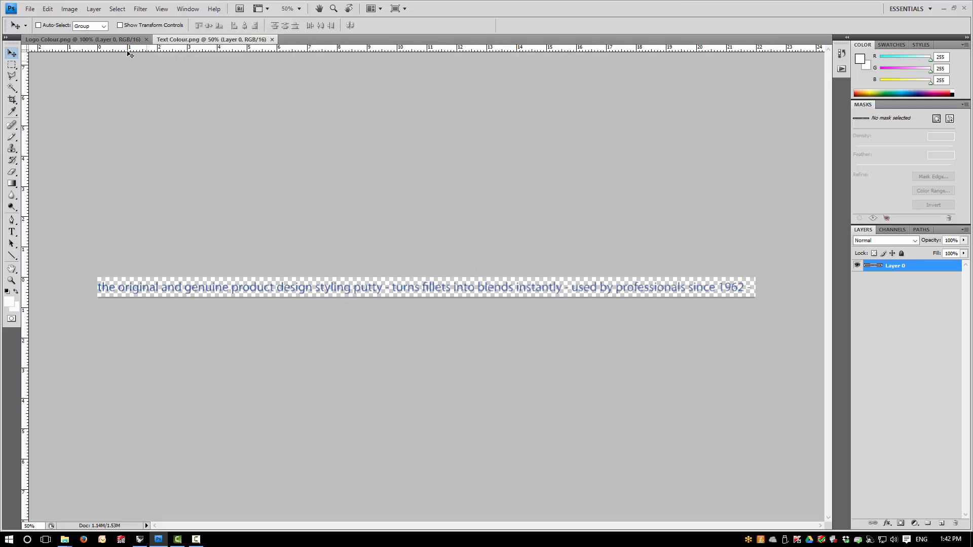
{"action": "left_click", "coordinate": [51, 39]}
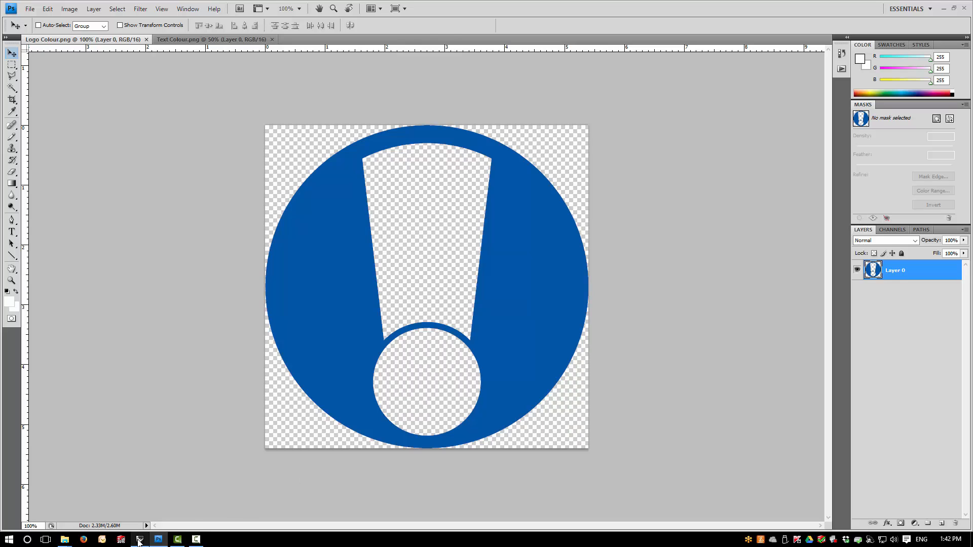
{"action": "left_click", "coordinate": [139, 542]}
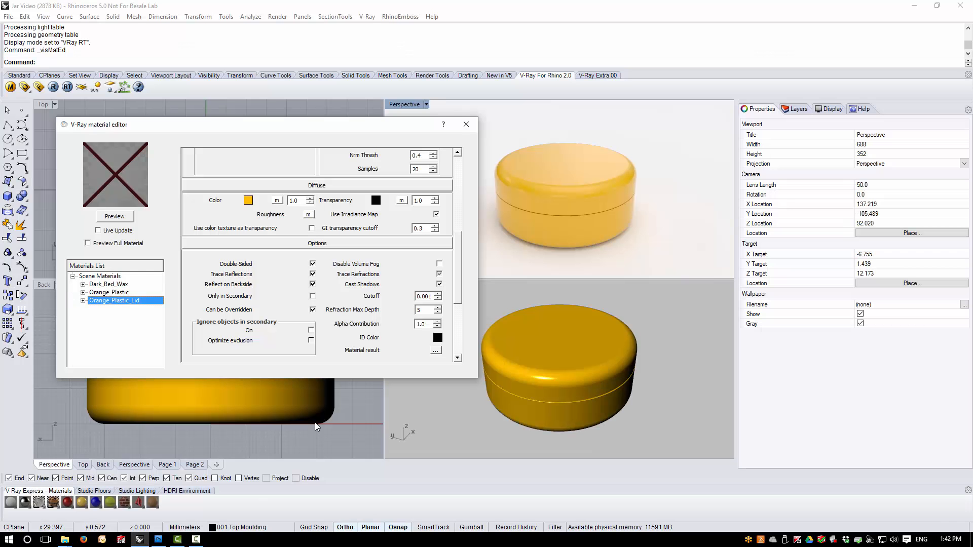
Rename the Diffuse layer of the Orange_Plastic_Lid material as Orange
{"action": "left_click", "coordinate": [312, 309]}
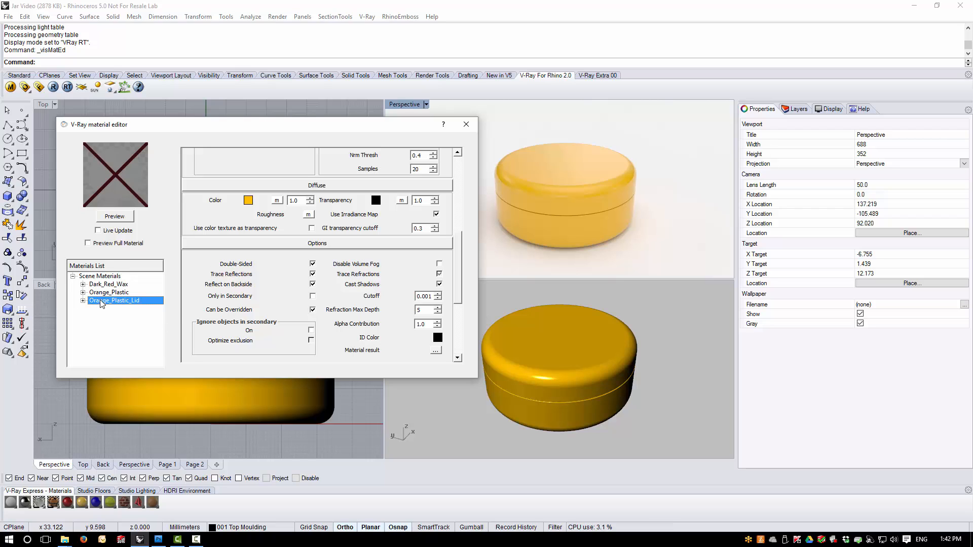
{"action": "left_click", "coordinate": [82, 300]}
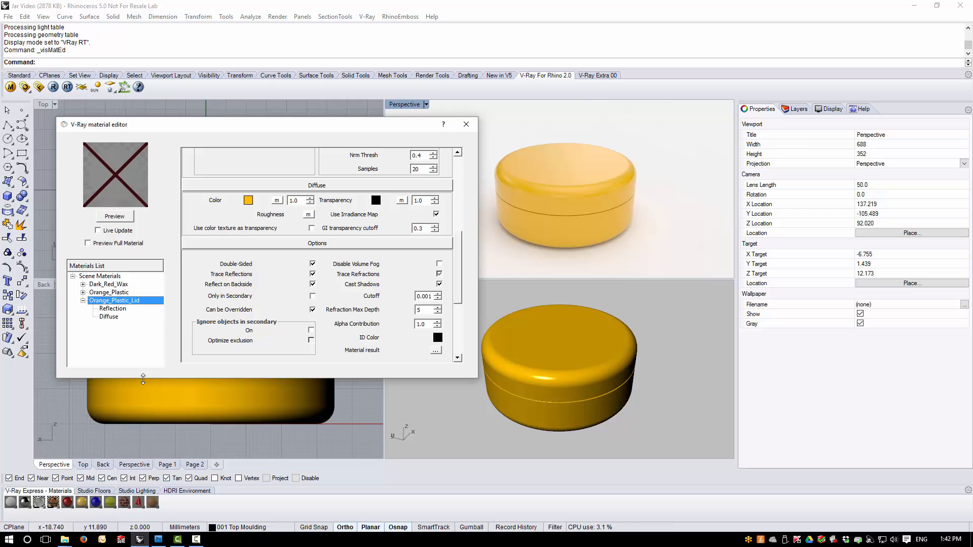
{"action": "left_click", "coordinate": [113, 319]}
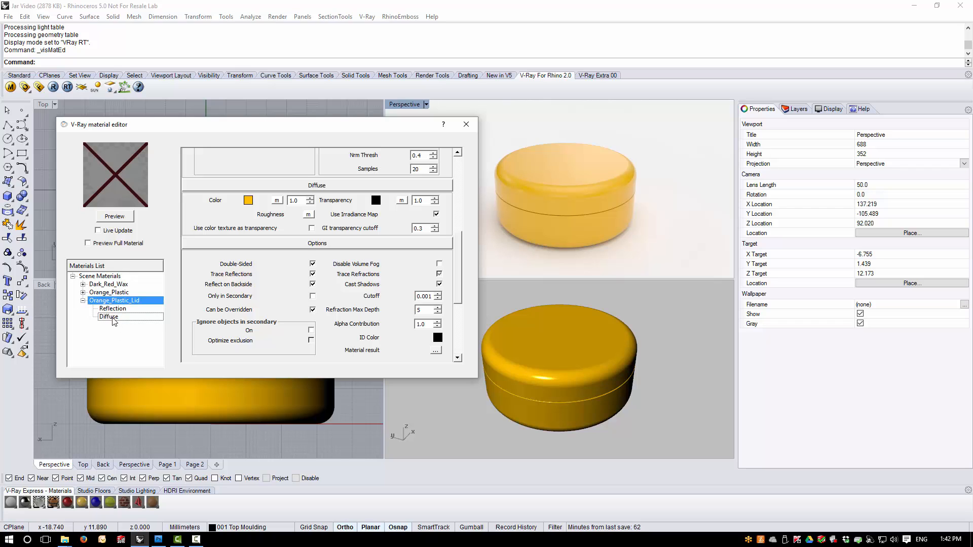
{"action": "right_click", "coordinate": [113, 319]}
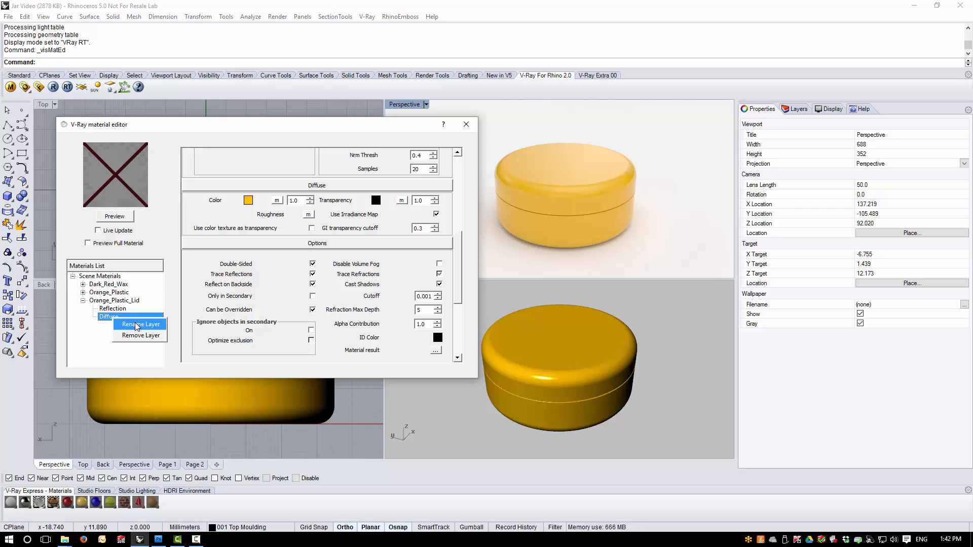
{"action": "left_click", "coordinate": [136, 325]}
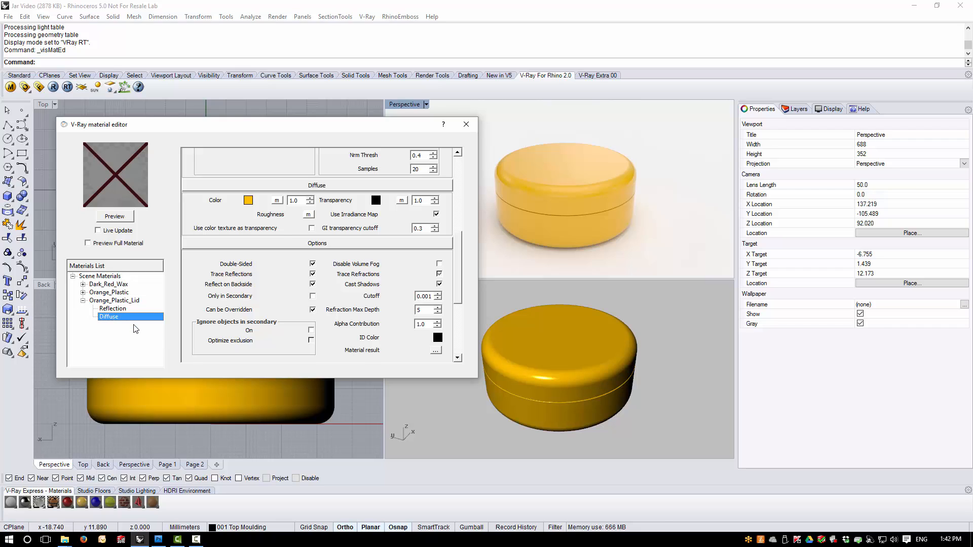
{"action": "type", "text": "O"}
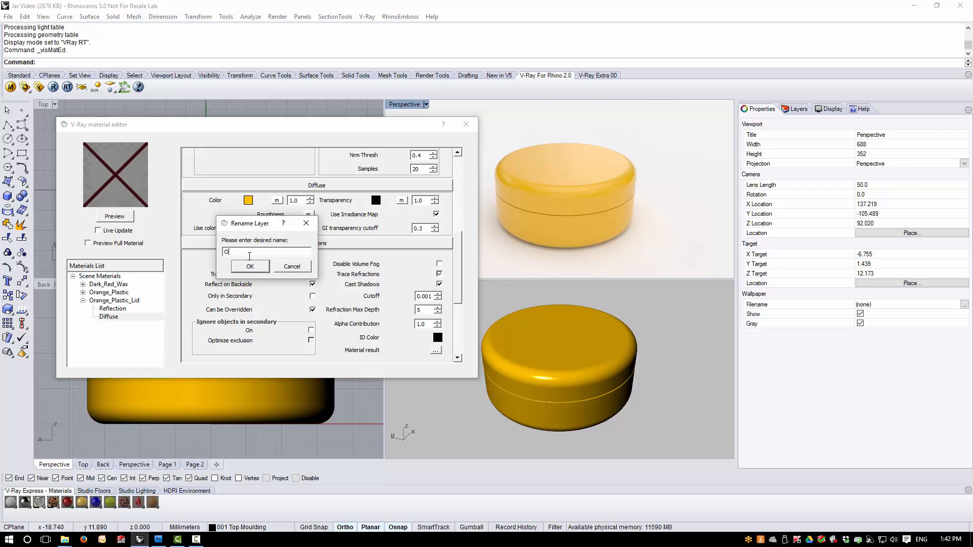
{"action": "type", "text": "range"}
{"action": "left_click", "coordinate": [263, 268]}
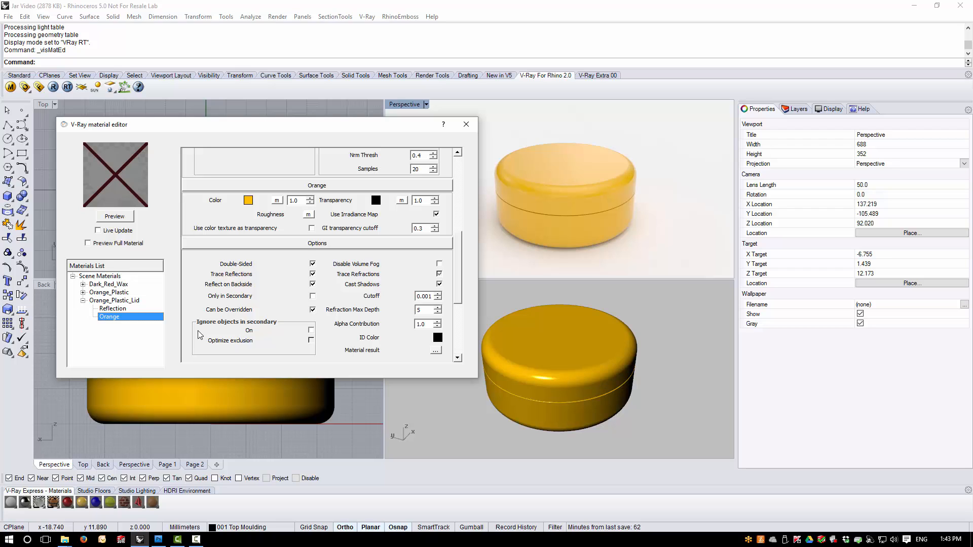
Add a second Diffuse layer to the Orange_Plastic_Lid material
{"action": "right_click", "coordinate": [119, 301]}
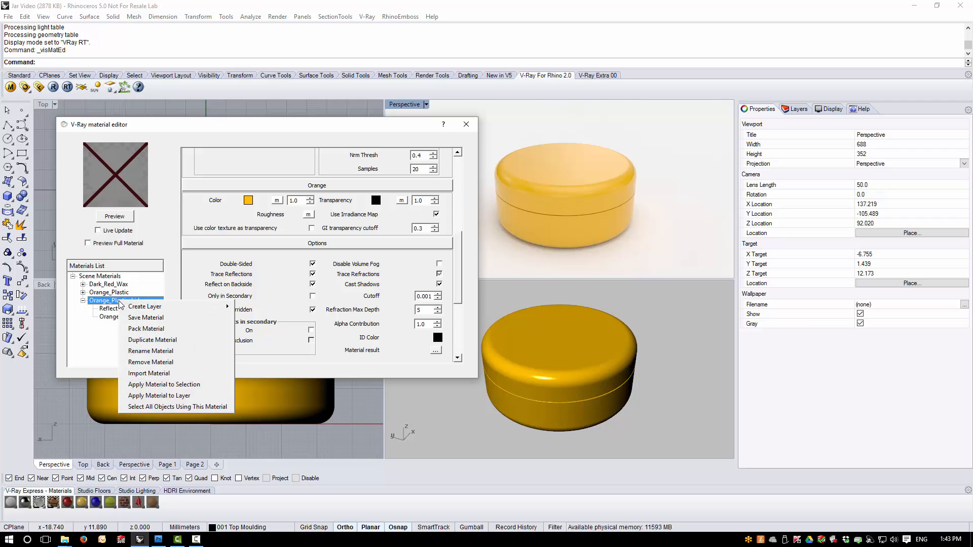
{"action": "mouse_move", "coordinate": [159, 308]}
{"action": "left_click", "coordinate": [261, 332]}
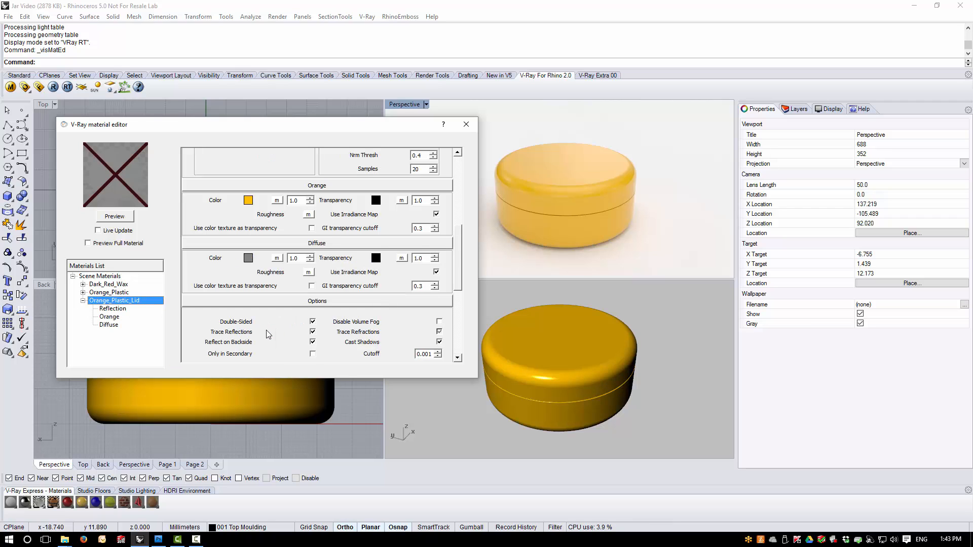
Rename the new Diffuse layer of the Orange_Plastic_Lid material as Decal_Text
{"action": "left_click", "coordinate": [113, 326]}
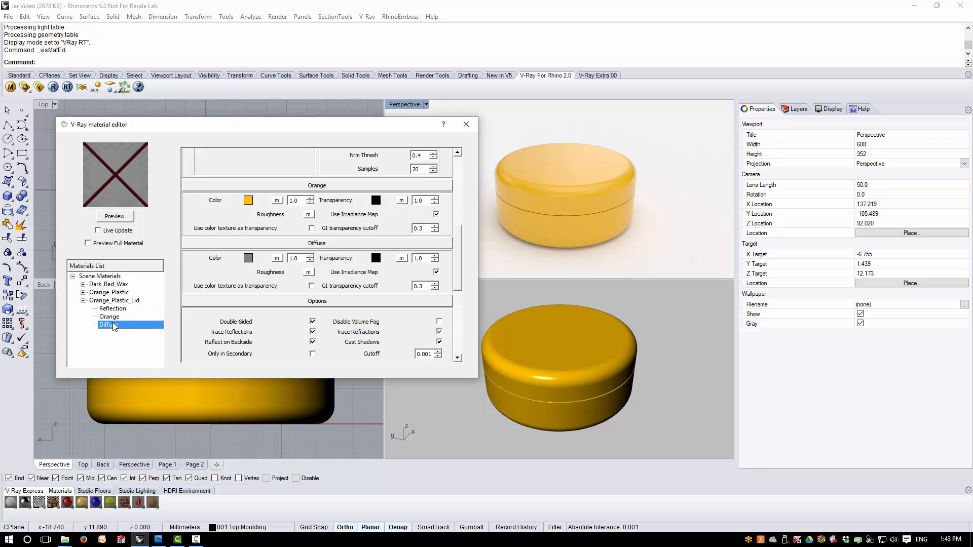
{"action": "right_click", "coordinate": [117, 328]}
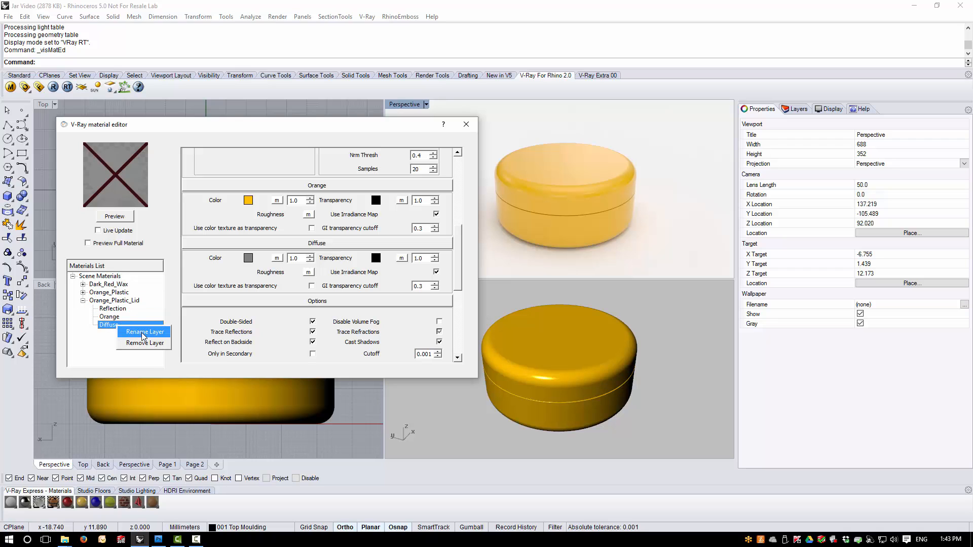
{"action": "left_click", "coordinate": [144, 333]}
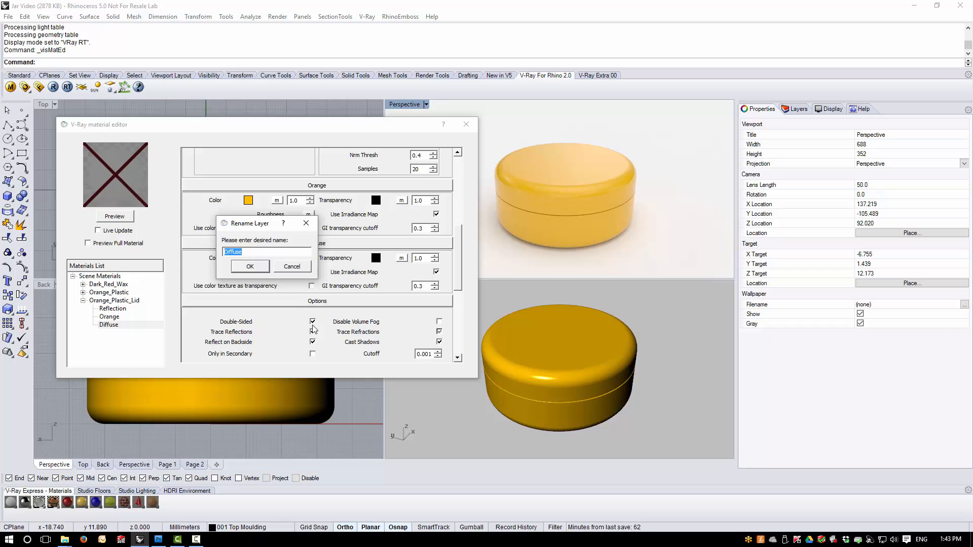
{"action": "type", "text": "Decal_Text"}
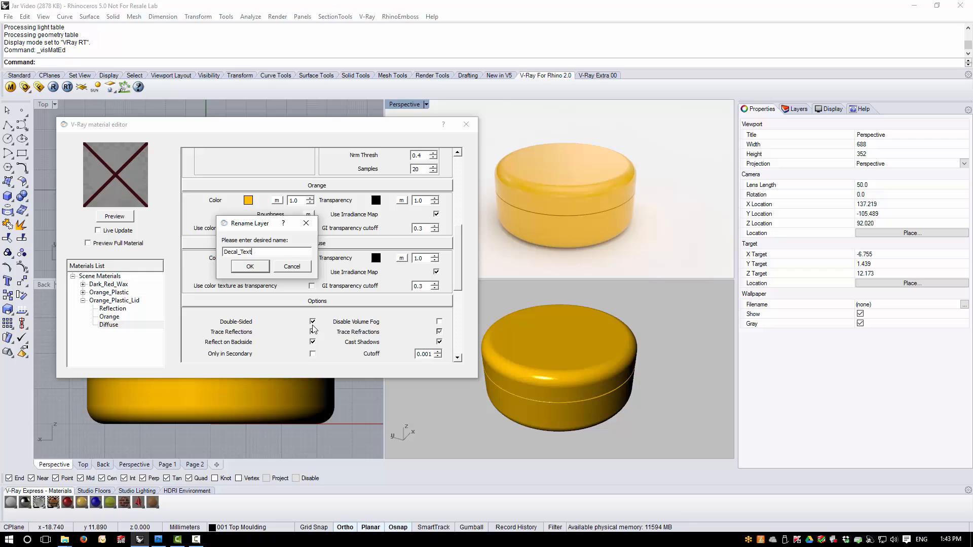
{"action": "left_click", "coordinate": [259, 268]}
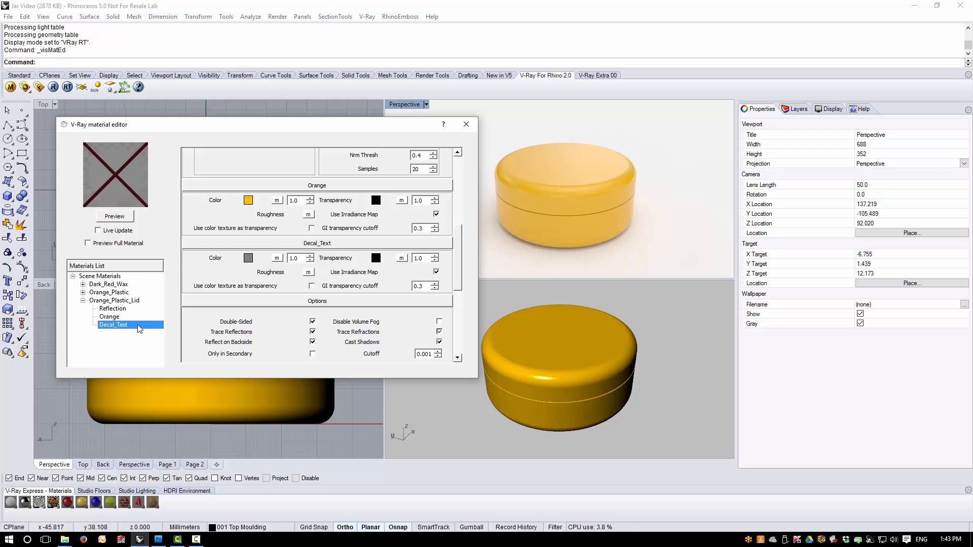
Move the Decal_Text layer above Orange, and preview the Orange_Plastic_Lid material with live update enabled
{"action": "left_click_drag", "start_coordinate": [140, 329], "coordinate": [121, 336]}
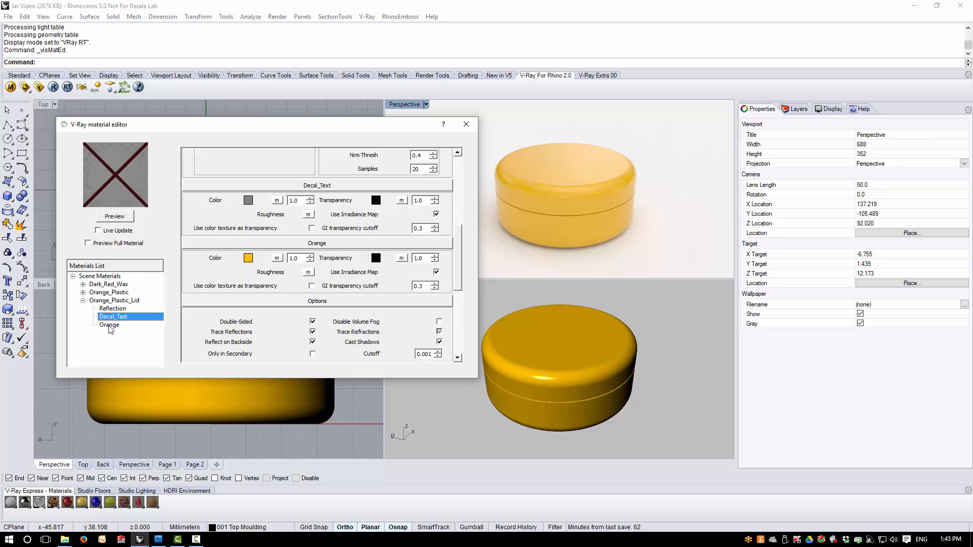
{"action": "left_click", "coordinate": [121, 301]}
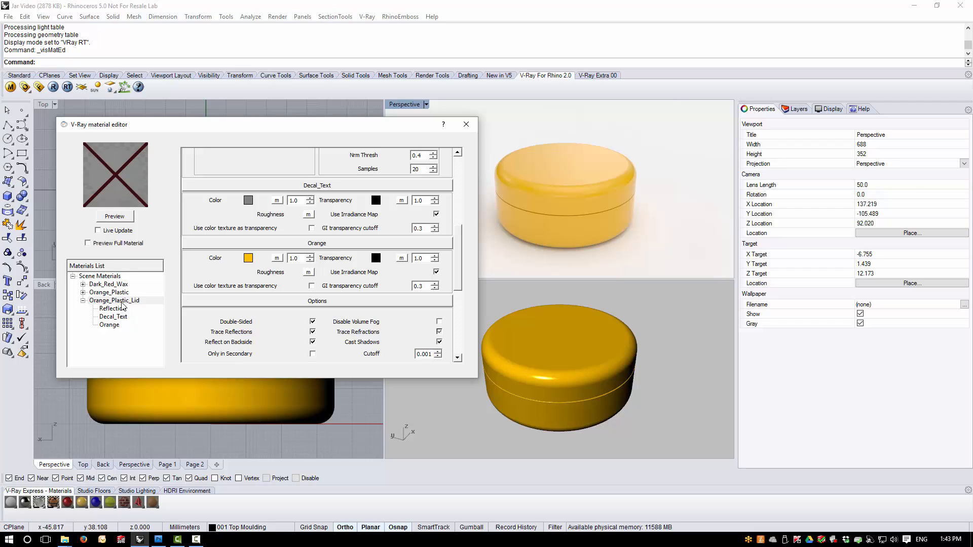
{"action": "left_click", "coordinate": [115, 217]}
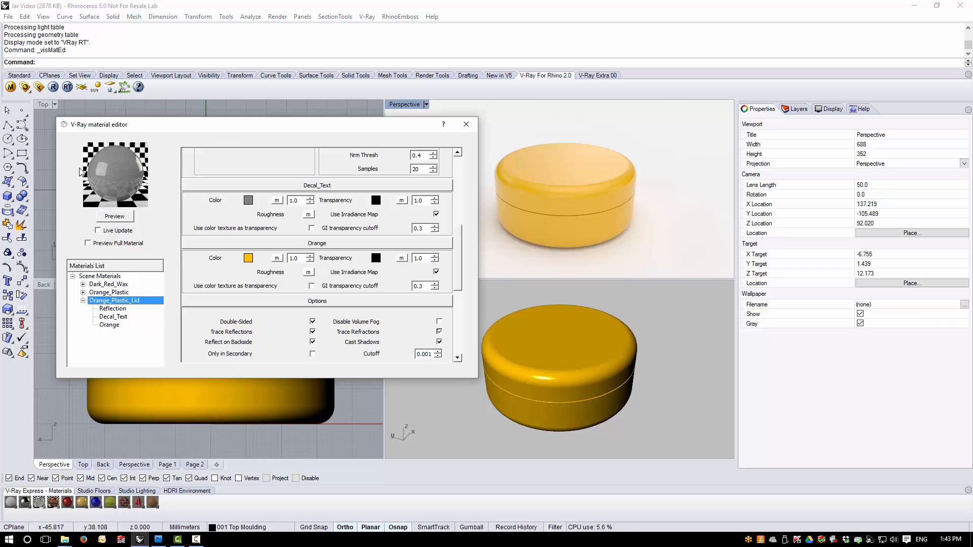
{"action": "left_click", "coordinate": [98, 230]}
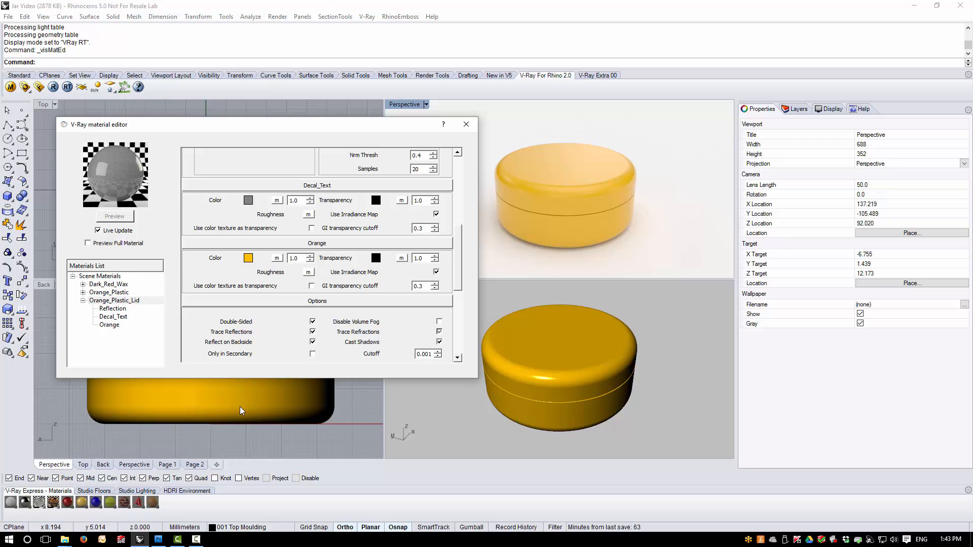
Apply the Orange_Plastic_Lid material to the jar's lid and clear the selection
{"action": "left_click", "coordinate": [512, 369]}
{"action": "right_click", "coordinate": [124, 302]}
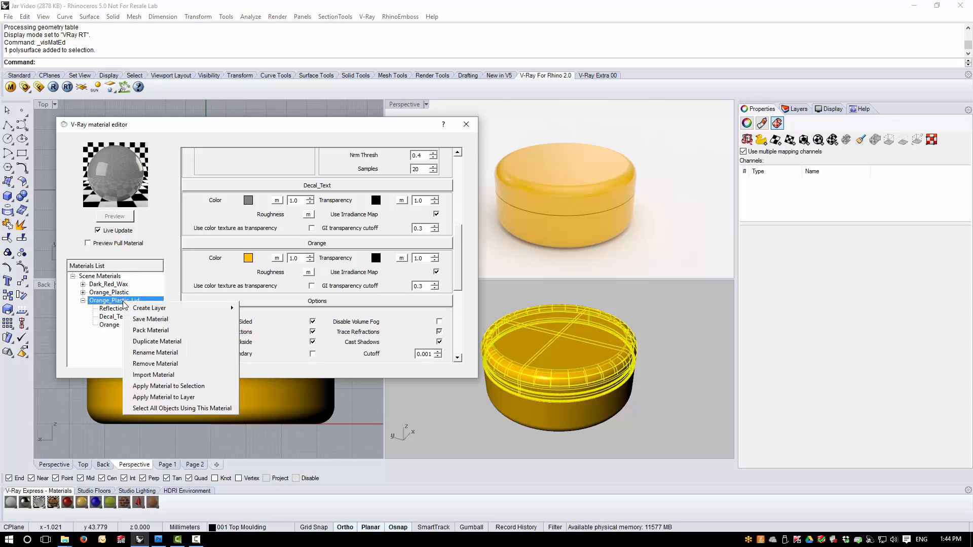
{"action": "mouse_move", "coordinate": [147, 312]}
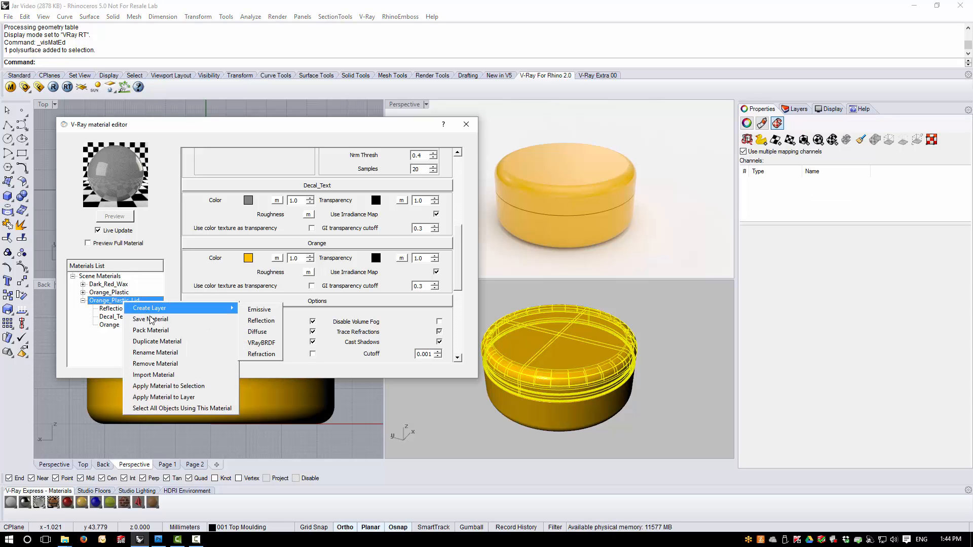
{"action": "left_click", "coordinate": [168, 387]}
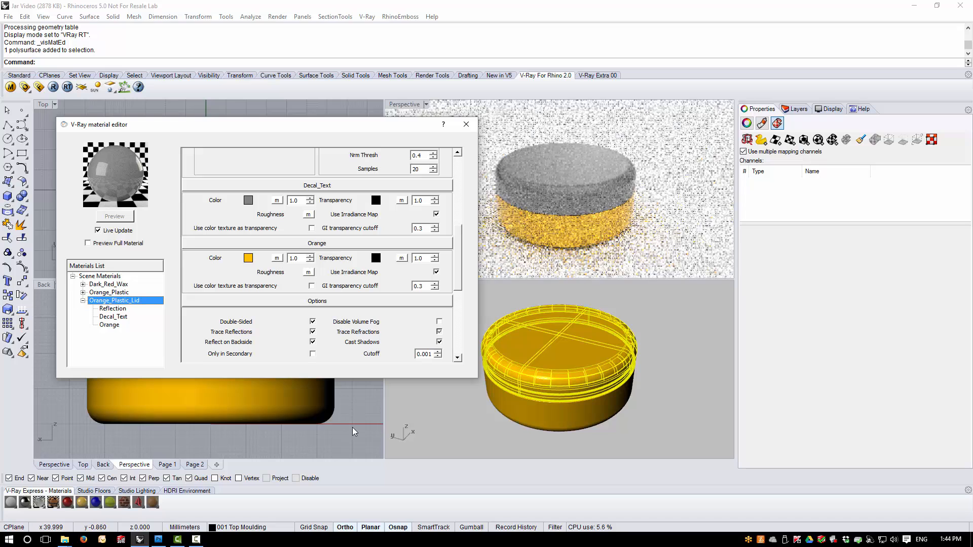
{"action": "left_click", "coordinate": [363, 408]}
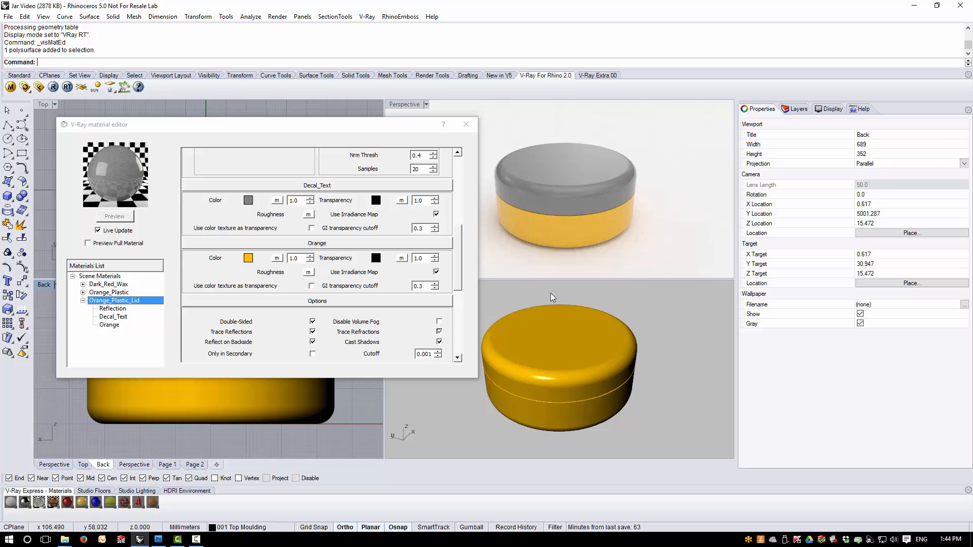
Try the Orange layer above Decal_Text in the lid material, and restore the order with Decal_Text first
{"action": "left_click", "coordinate": [109, 325]}
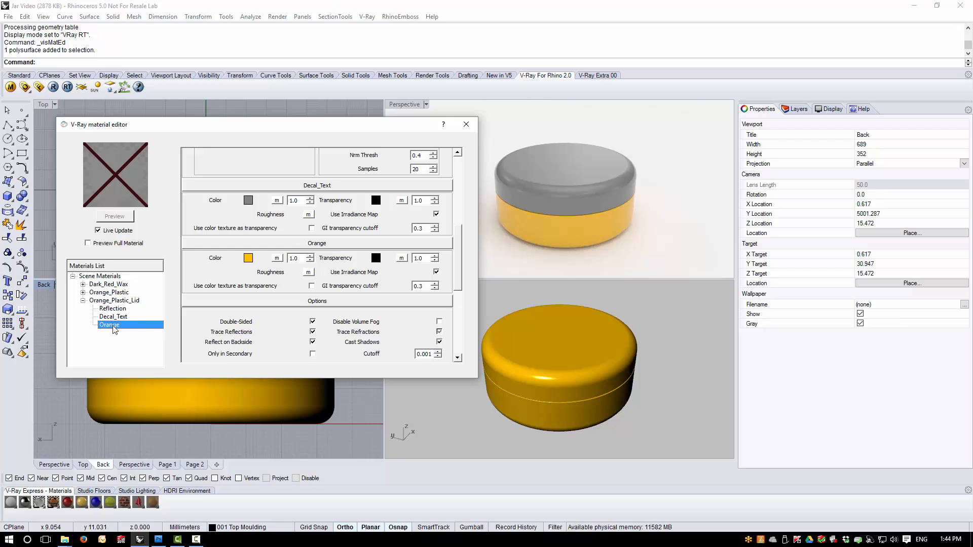
{"action": "left_click_drag", "start_coordinate": [112, 326], "coordinate": [111, 318]}
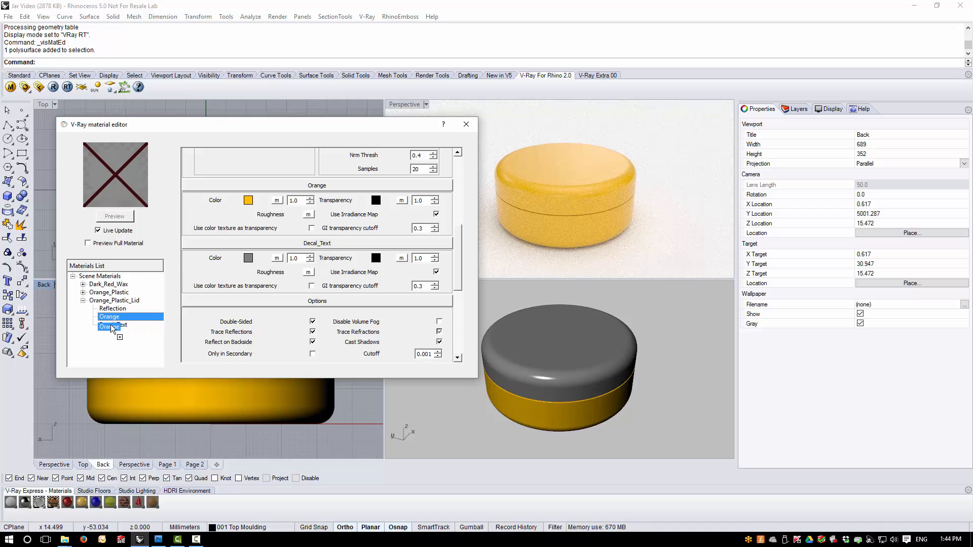
{"action": "left_click_drag", "start_coordinate": [111, 329], "coordinate": [112, 330]}
{"action": "left_click_drag", "start_coordinate": [112, 330], "coordinate": [111, 326]}
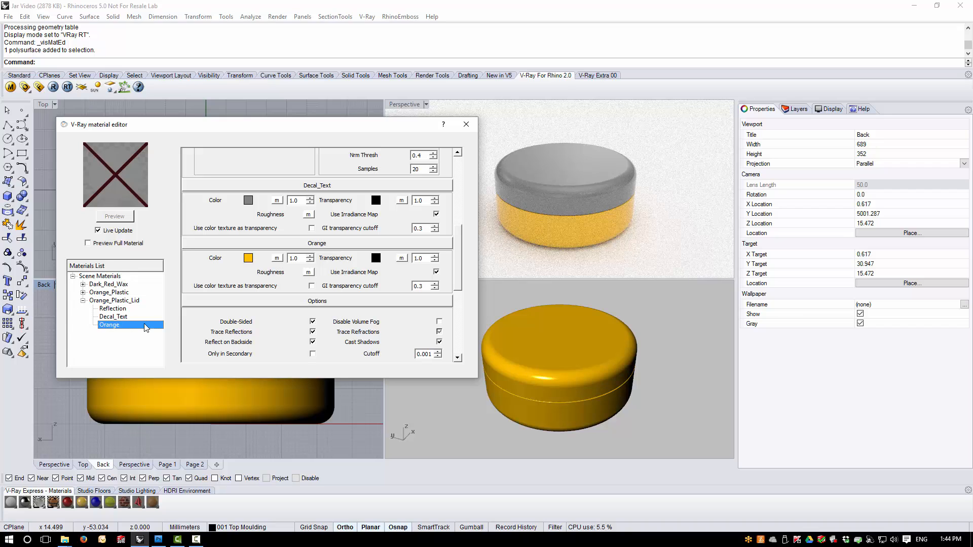
Load Text Colour.png as a TexBitmap texture for the Decal_Text layer's color, preview it and accept the texture on channel 1
{"action": "left_click", "coordinate": [118, 318]}
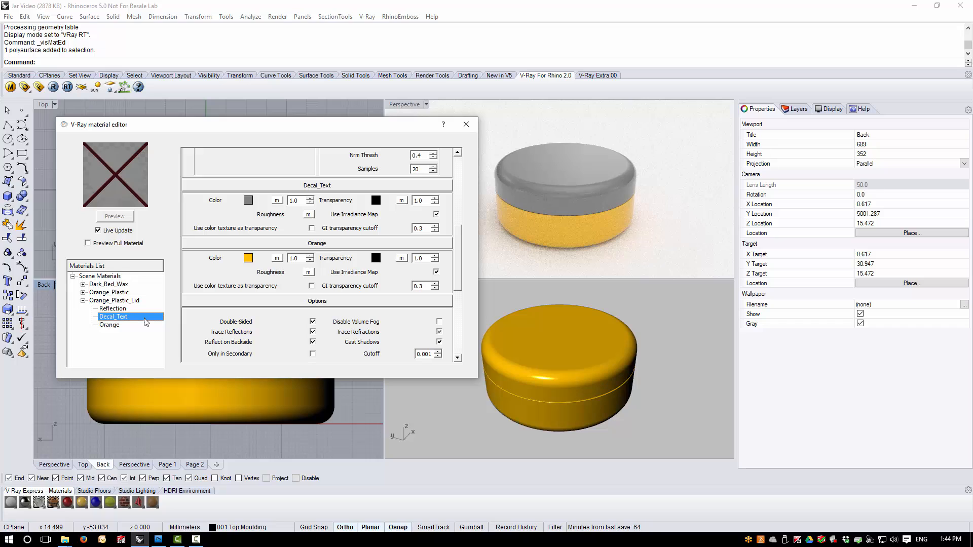
{"action": "left_click", "coordinate": [277, 200]}
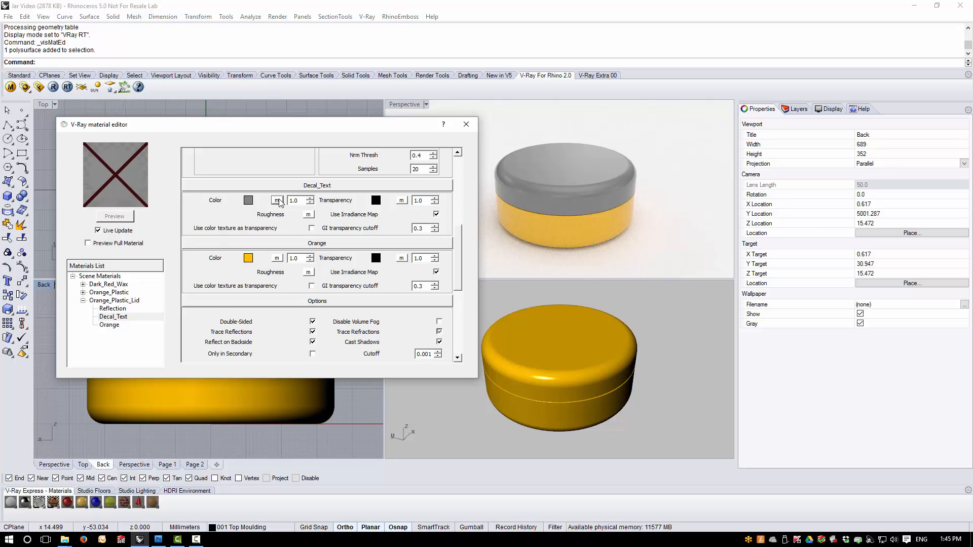
{"action": "left_click", "coordinate": [288, 168]}
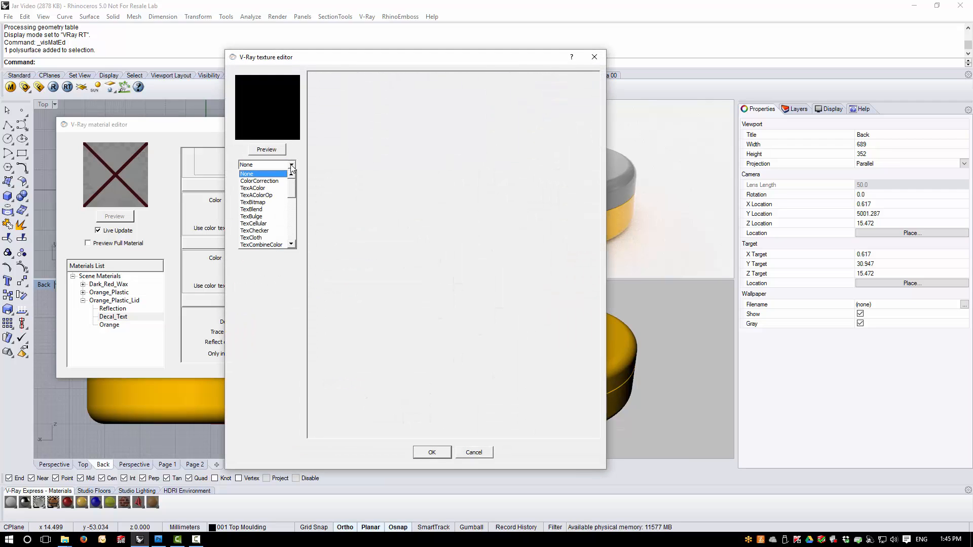
{"action": "left_click", "coordinate": [279, 202]}
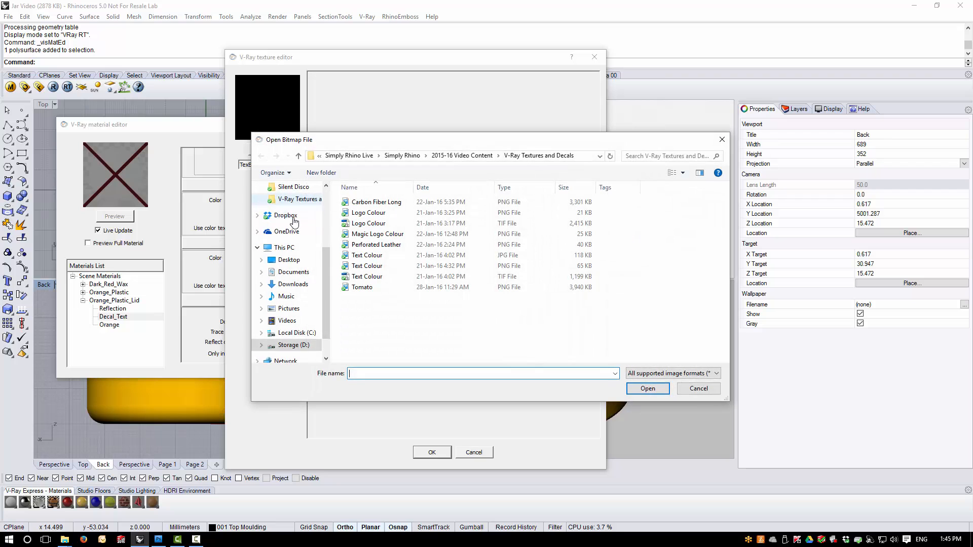
{"action": "left_click", "coordinate": [373, 270]}
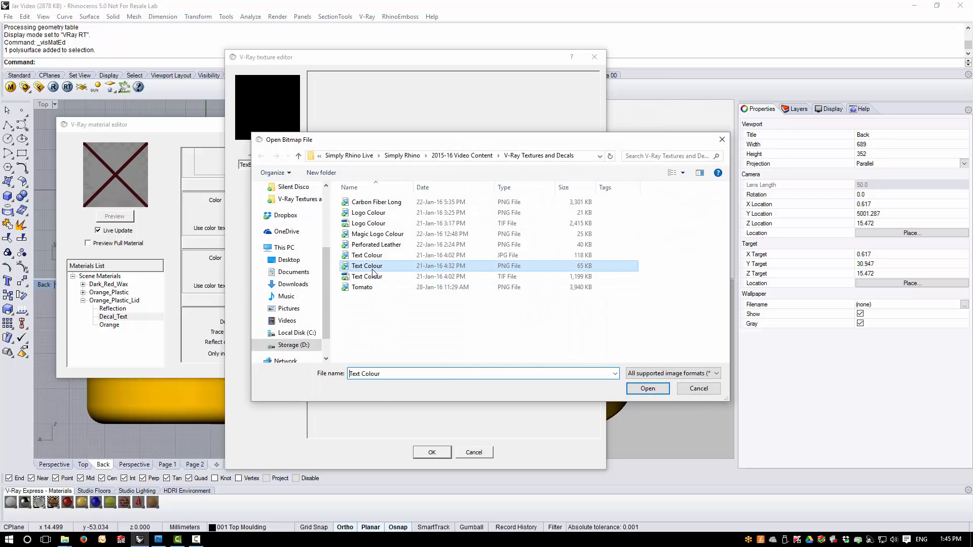
{"action": "left_click", "coordinate": [654, 388]}
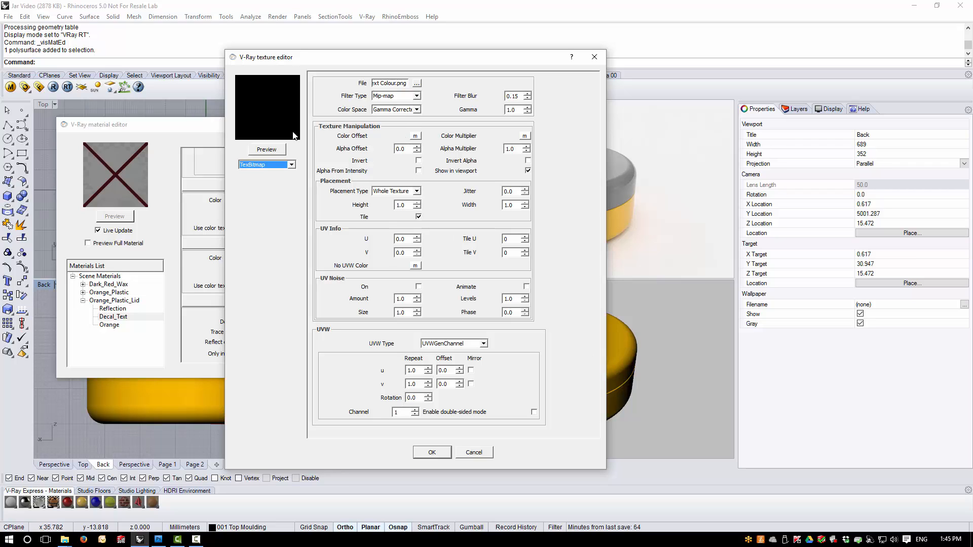
{"action": "left_click", "coordinate": [269, 149]}
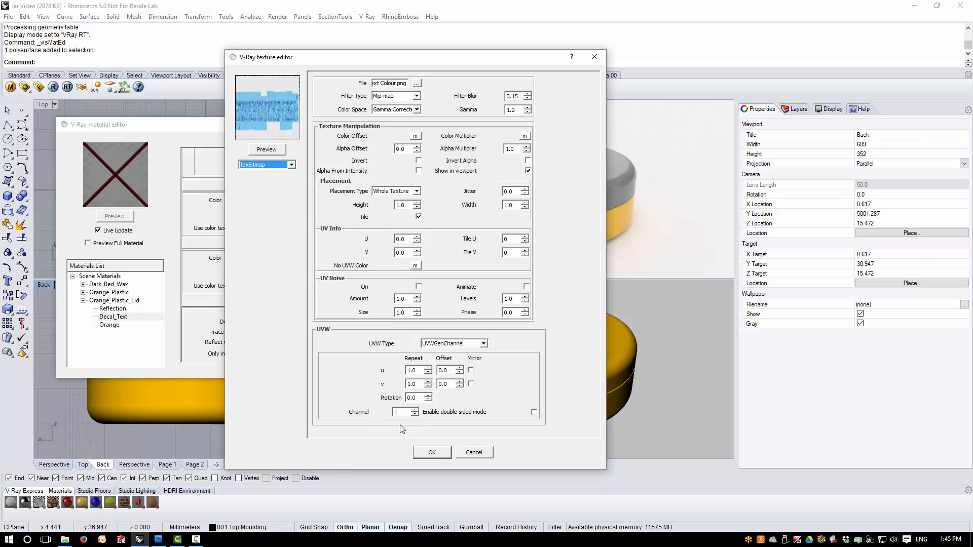
{"action": "left_click", "coordinate": [432, 453]}
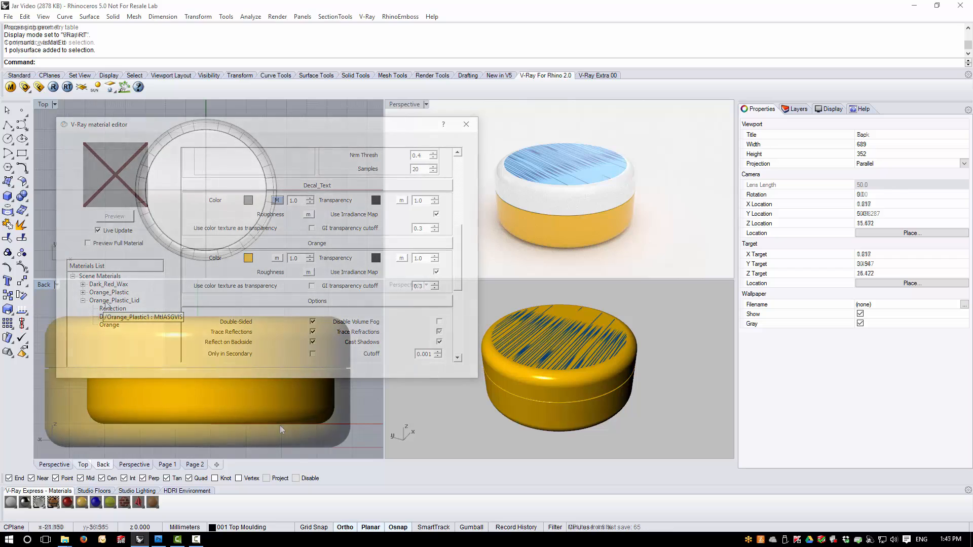
Show the Top view in wireframe and apply an uncapped cylindrical mapping to the lid from its base centre, 35 mm radius, about 6.7 mm high
{"action": "left_click", "coordinate": [483, 347]}
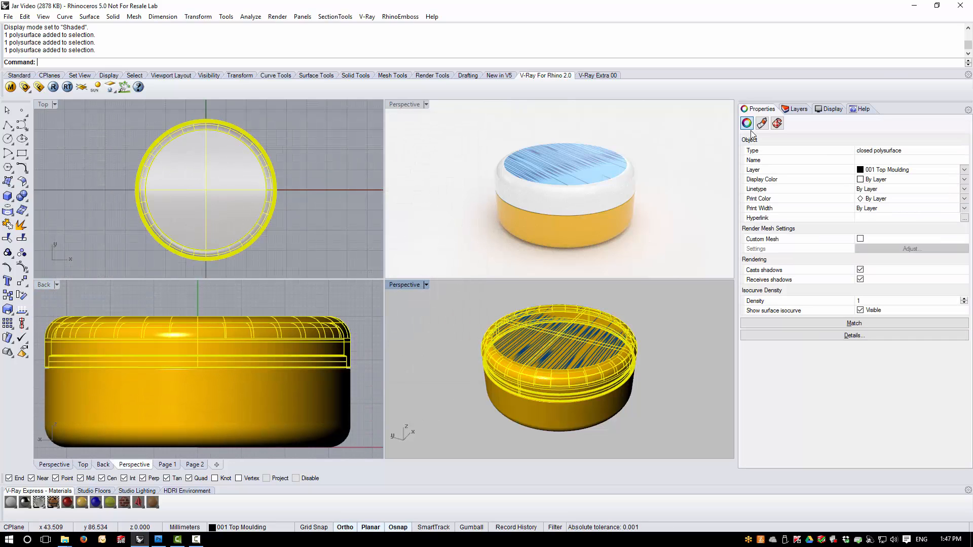
{"action": "left_click", "coordinate": [777, 123]}
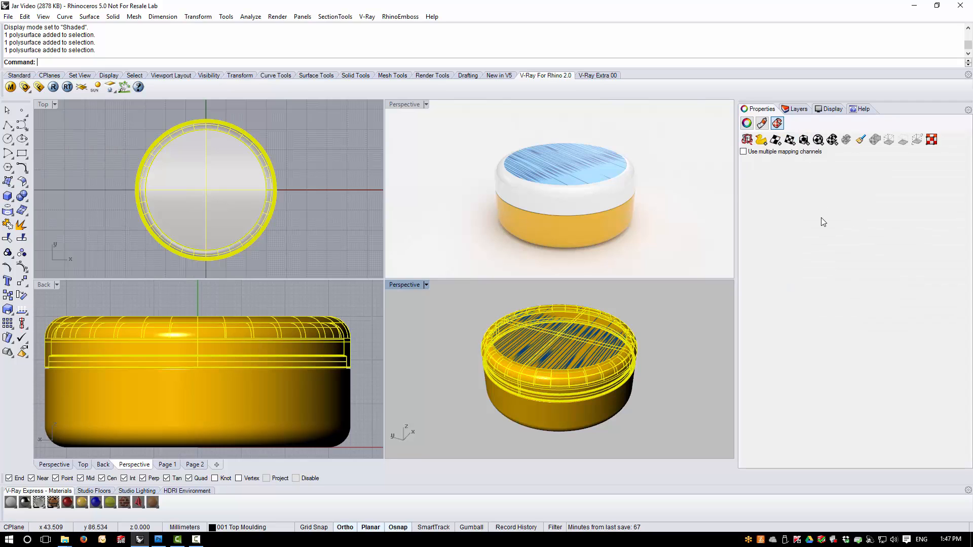
{"action": "left_click", "coordinate": [832, 140]}
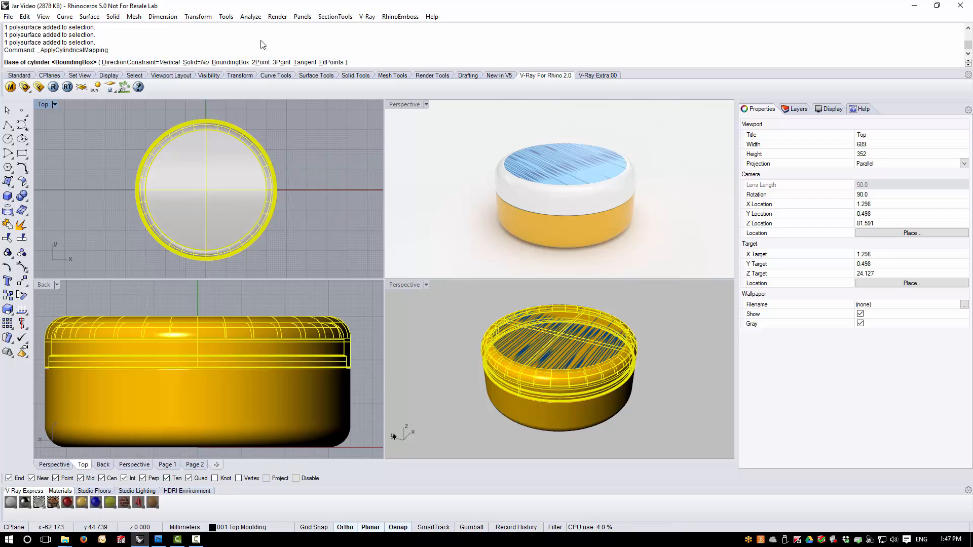
{"action": "left_click", "coordinate": [54, 105]}
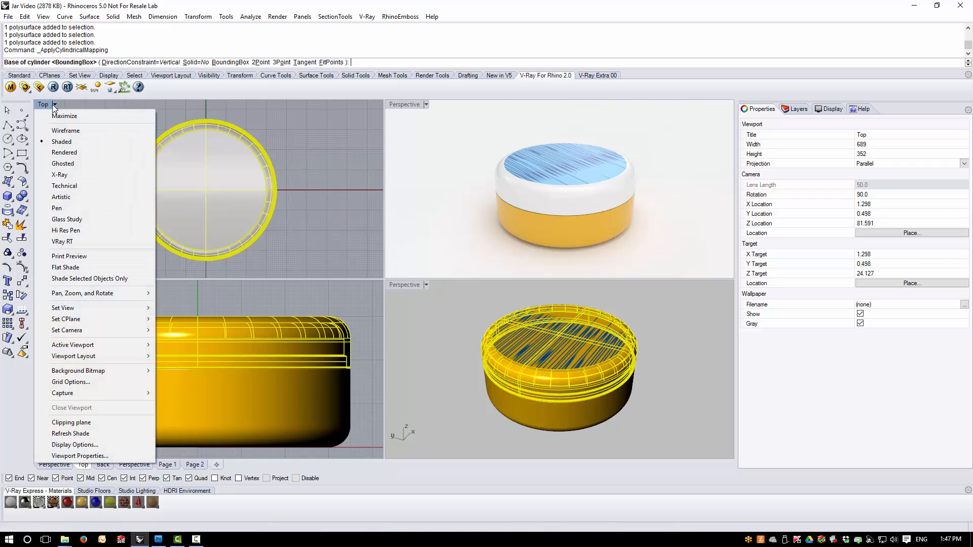
{"action": "left_click", "coordinate": [63, 130]}
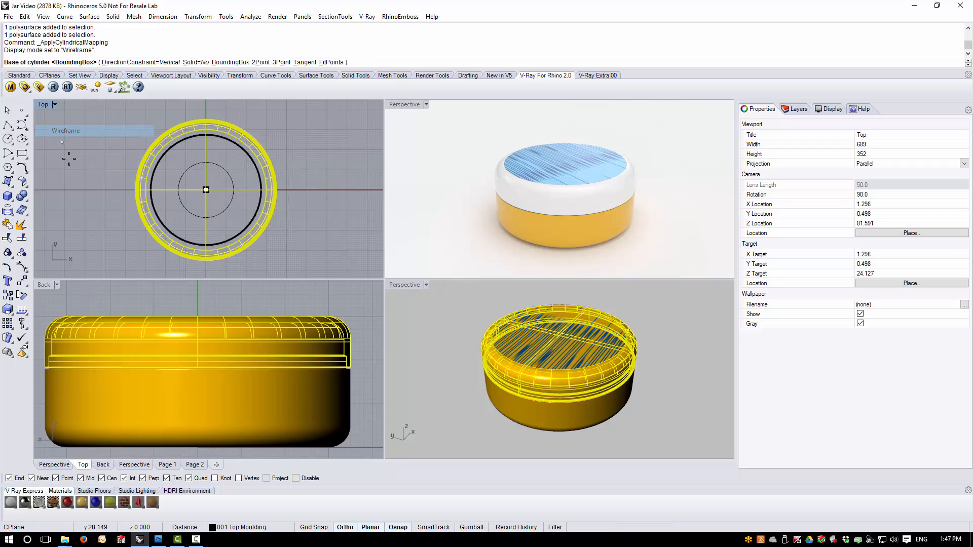
{"action": "left_click", "coordinate": [206, 189]}
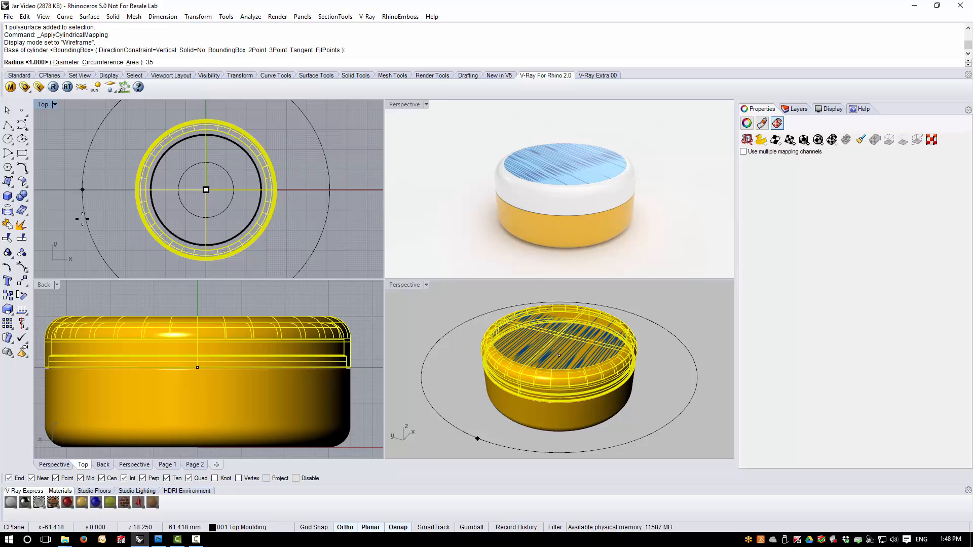
{"action": "key", "text": "Return"}
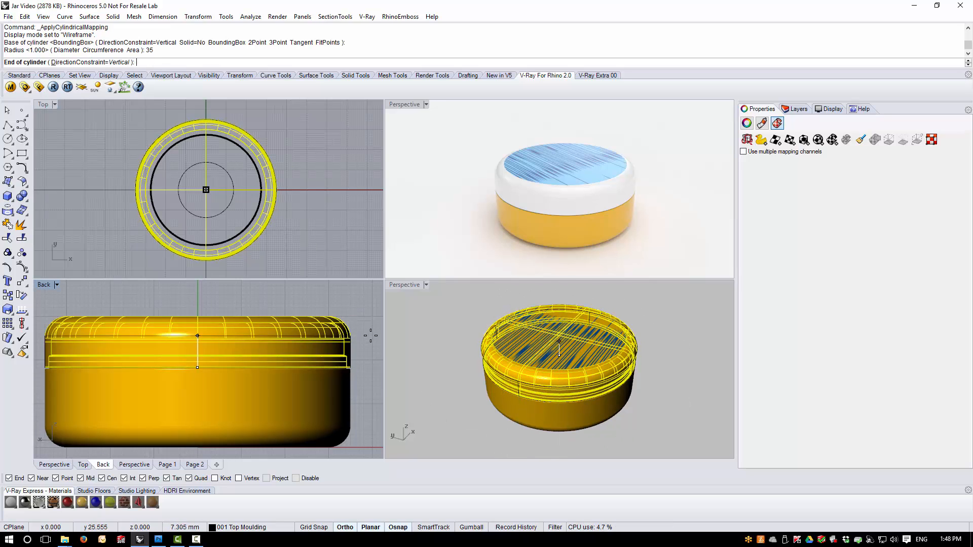
{"action": "scroll", "coordinate": [357, 334], "scroll_direction": "up", "scroll_amount": 5}
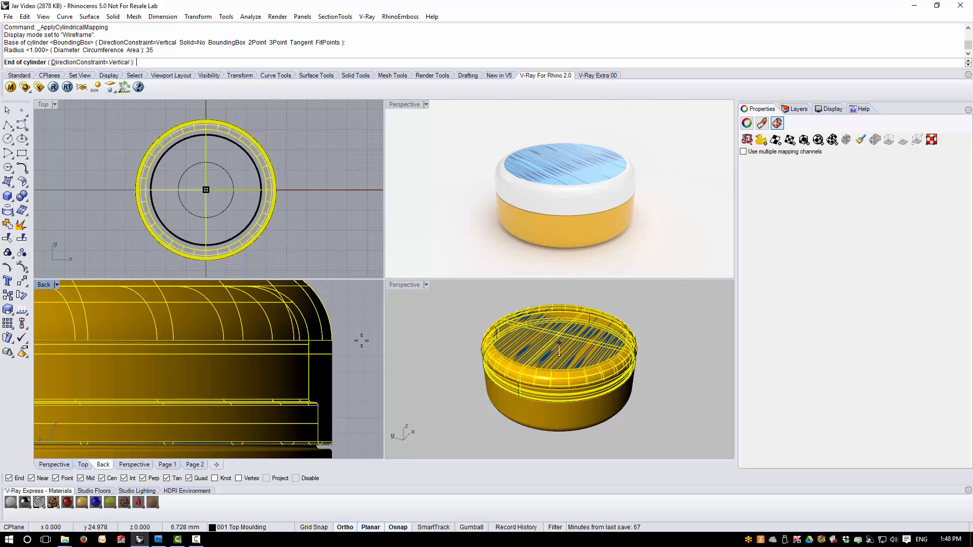
{"action": "left_click", "coordinate": [361, 341]}
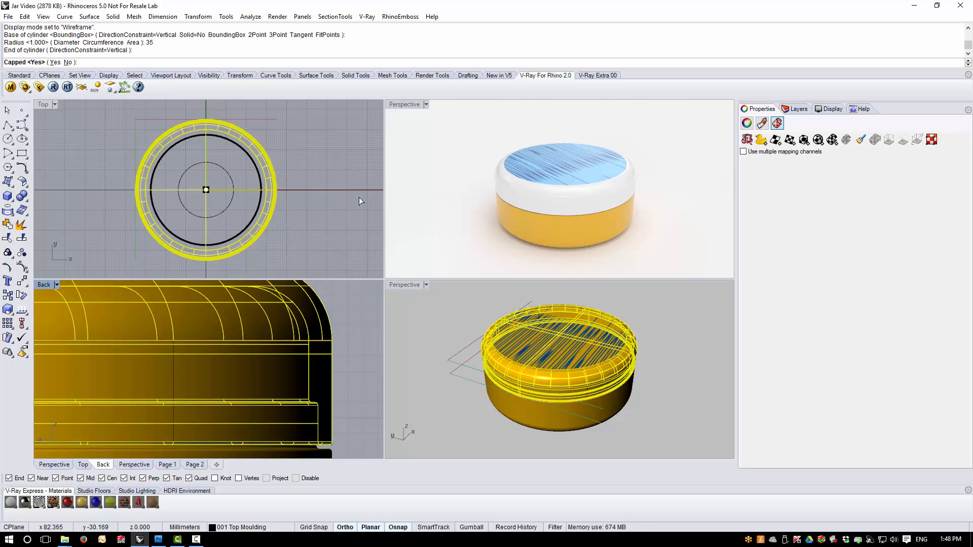
{"action": "left_click", "coordinate": [68, 62]}
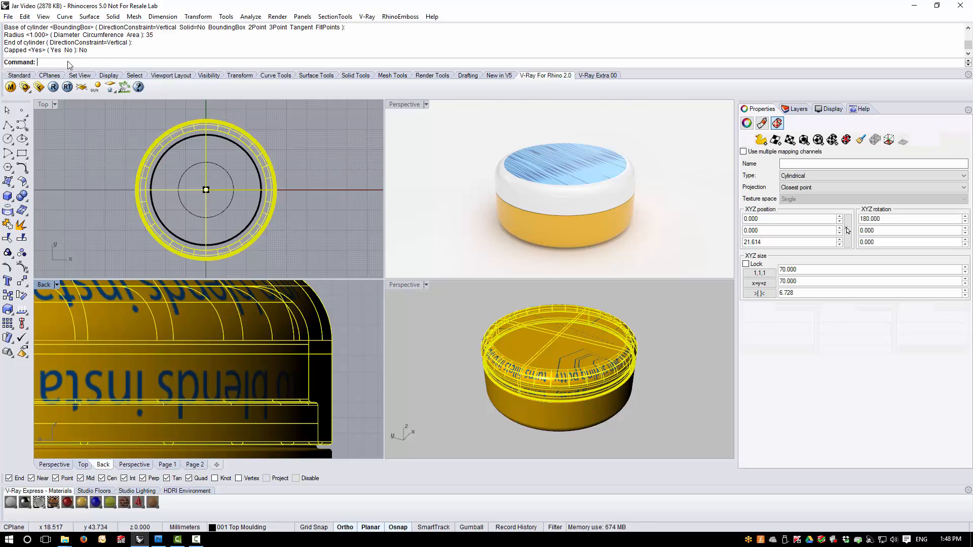
{"action": "left_click", "coordinate": [318, 209]}
{"action": "scroll", "coordinate": [304, 212], "scroll_direction": "down", "scroll_amount": 2}
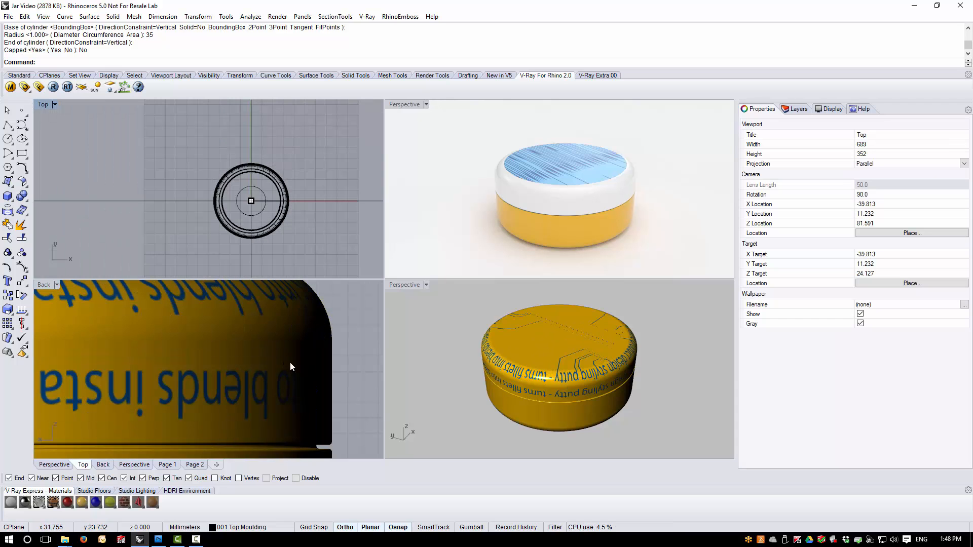
Restart the V-Ray RT display in the rendered Perspective view from a new angle and close the render progress window
{"action": "scroll", "coordinate": [304, 380], "scroll_direction": "down", "scroll_amount": 3}
{"action": "scroll", "coordinate": [206, 419], "scroll_direction": "down", "scroll_amount": 1}
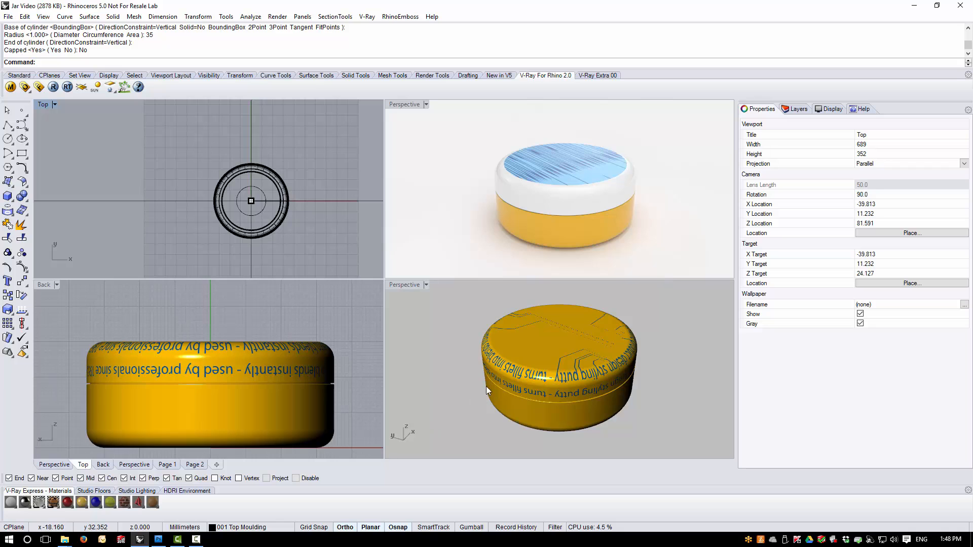
{"action": "right_click_drag", "start_coordinate": [486, 386], "coordinate": [492, 395]}
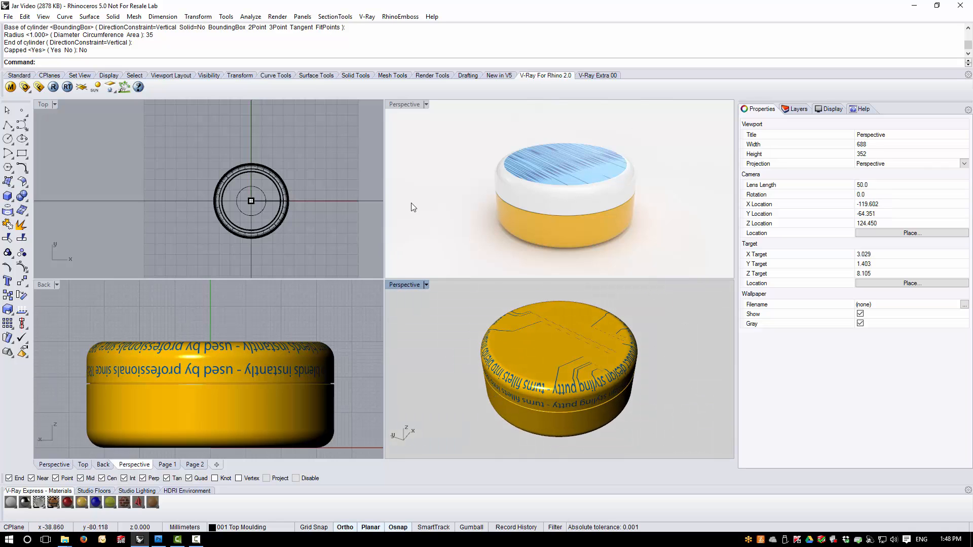
{"action": "right_click_drag", "start_coordinate": [444, 172], "coordinate": [472, 161]}
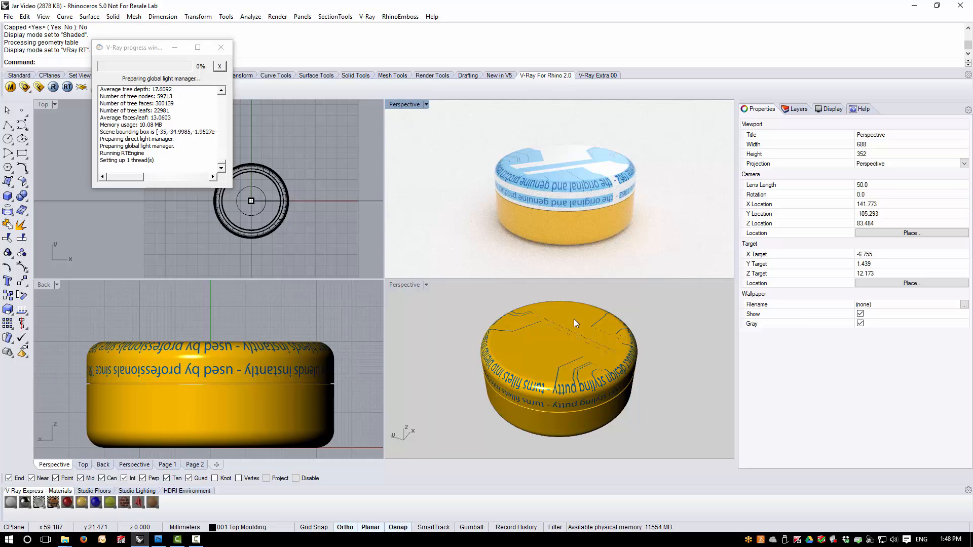
{"action": "left_click", "coordinate": [221, 47]}
Turn off tiling for the Decal_Text color texture and enable using that color texture as transparency
{"action": "left_click", "coordinate": [10, 88]}
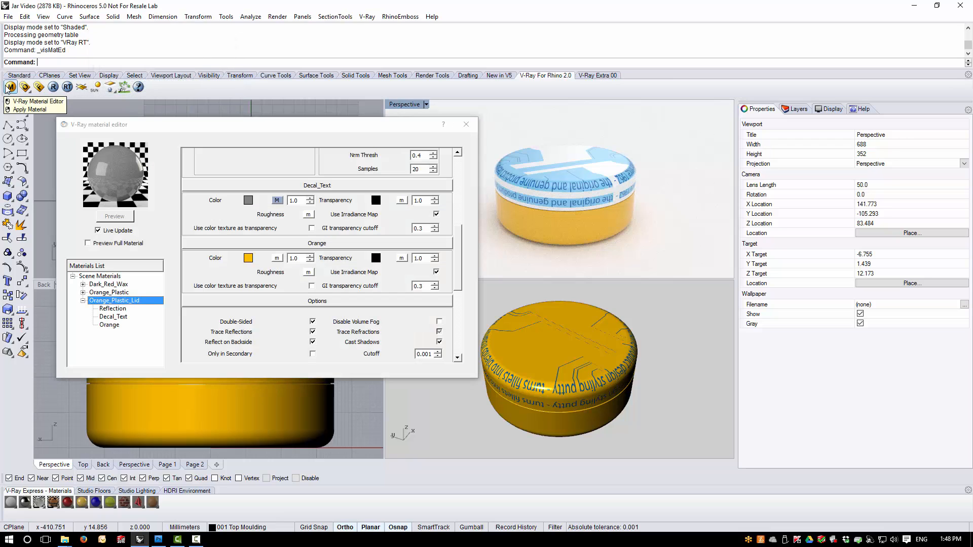
{"action": "left_click", "coordinate": [277, 201]}
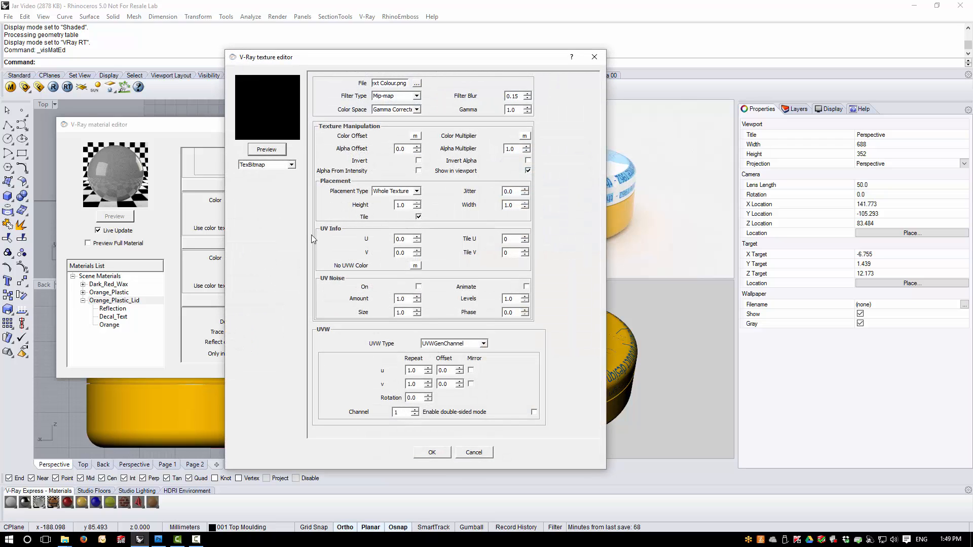
{"action": "left_click", "coordinate": [419, 217]}
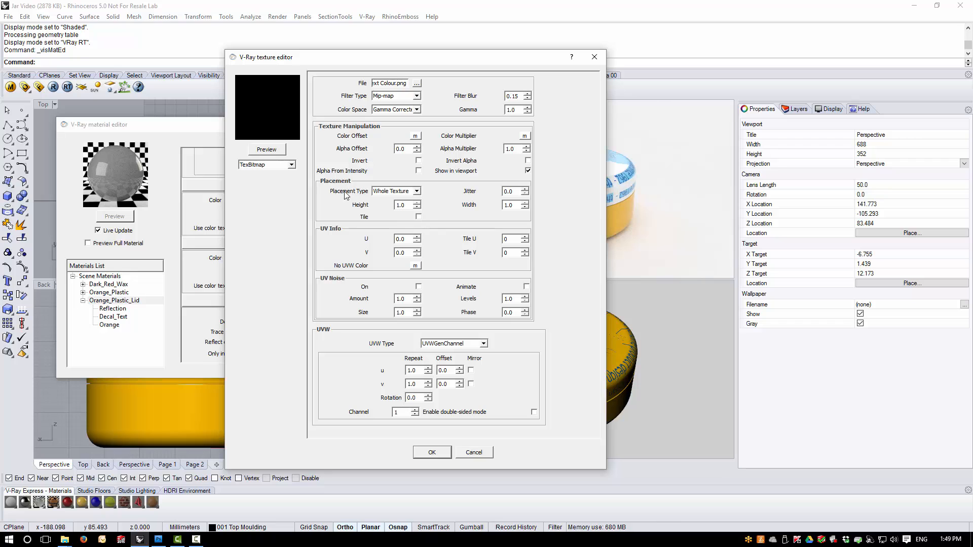
{"action": "left_click", "coordinate": [439, 456]}
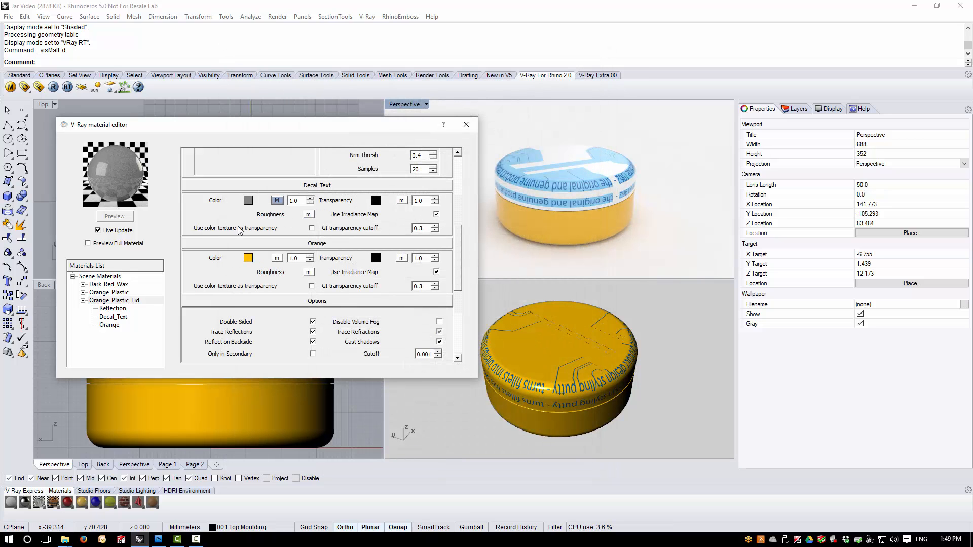
{"action": "left_click", "coordinate": [313, 229]}
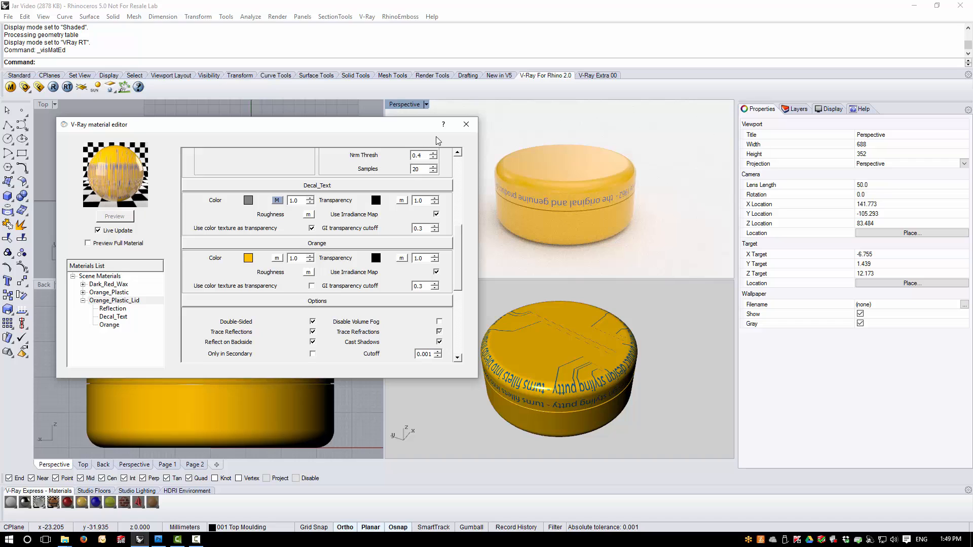
{"action": "left_click", "coordinate": [466, 124]}
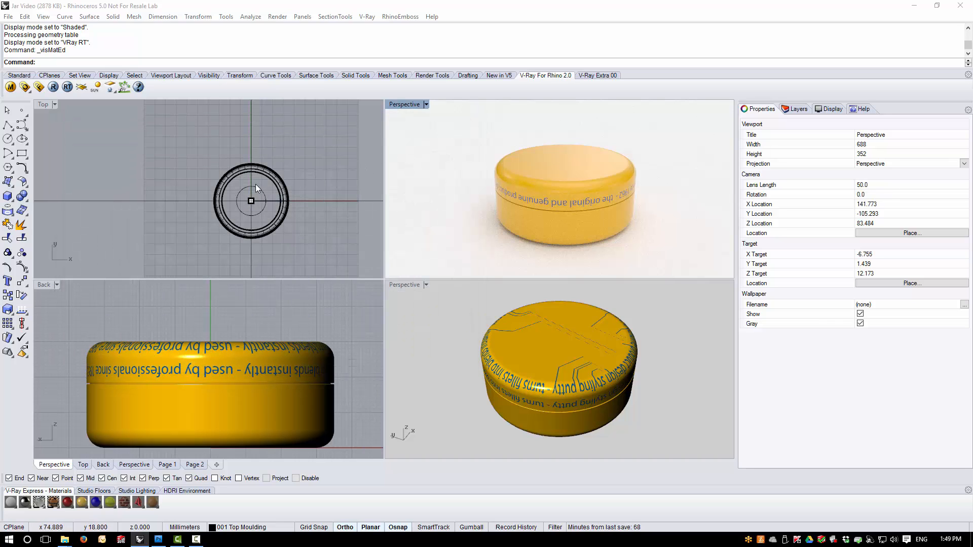
Set the X rotation of the lid's cylindrical texture mapping to 0 and clear the selection
{"action": "left_click", "coordinate": [536, 360]}
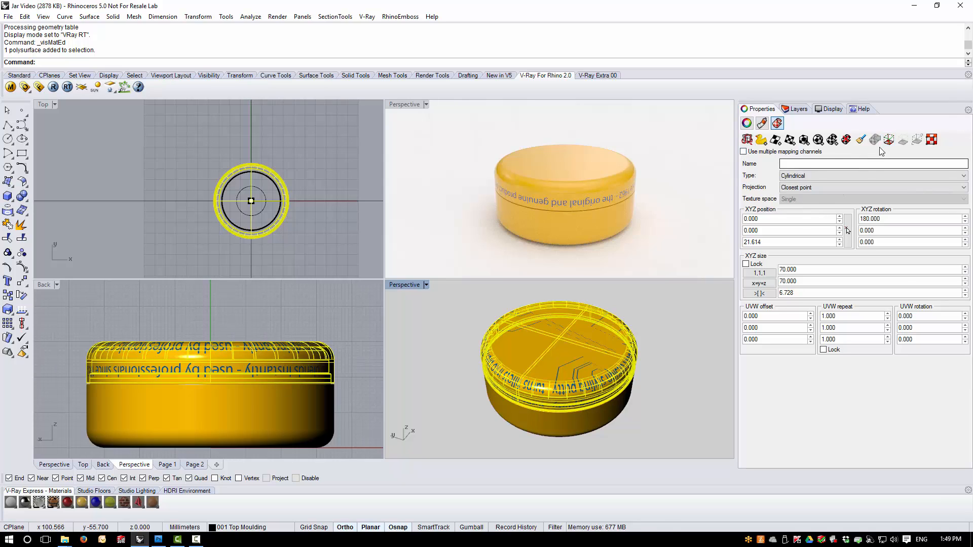
{"action": "left_click", "coordinate": [915, 217]}
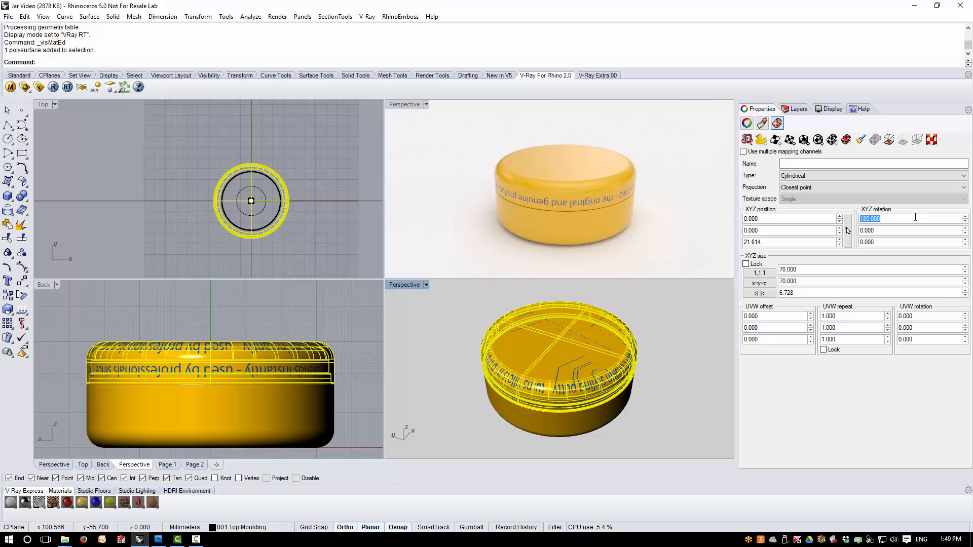
{"action": "type", "text": "0"}
{"action": "key", "text": "Return"}
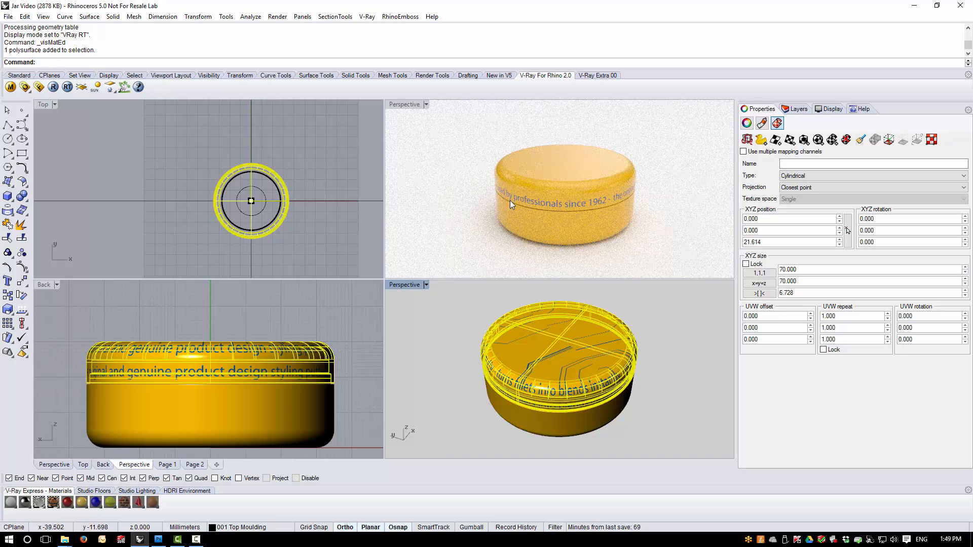
{"action": "scroll", "coordinate": [573, 215], "scroll_direction": "up", "scroll_amount": 3}
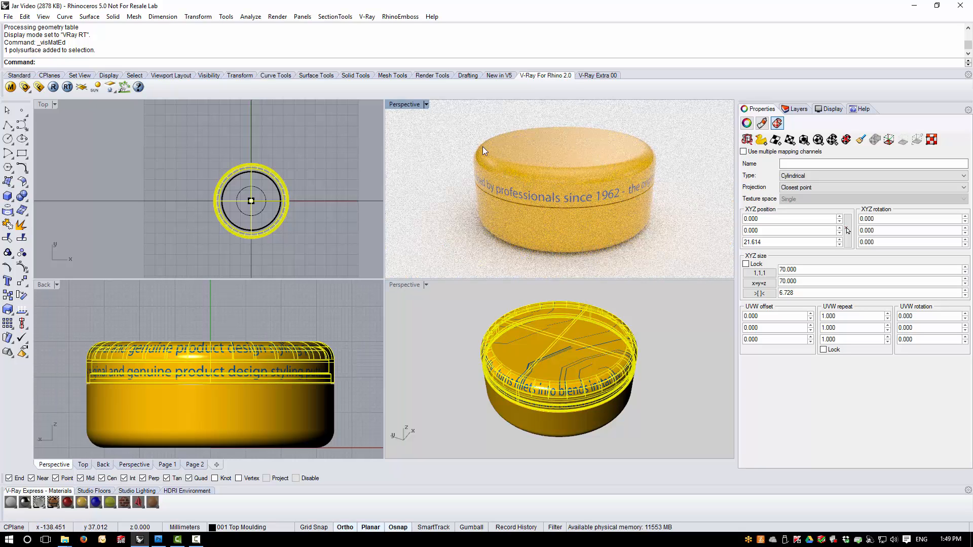
{"action": "left_click", "coordinate": [454, 311]}
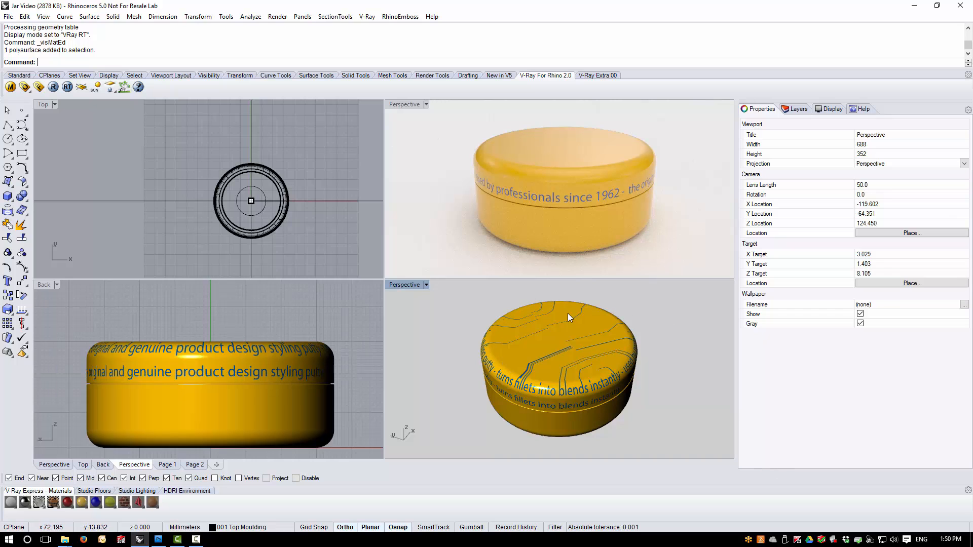
Enable the Decal option for the lid material's color bitmap in the Rhino material settings, and restore the plug-in material assignment
{"action": "left_click", "coordinate": [552, 309]}
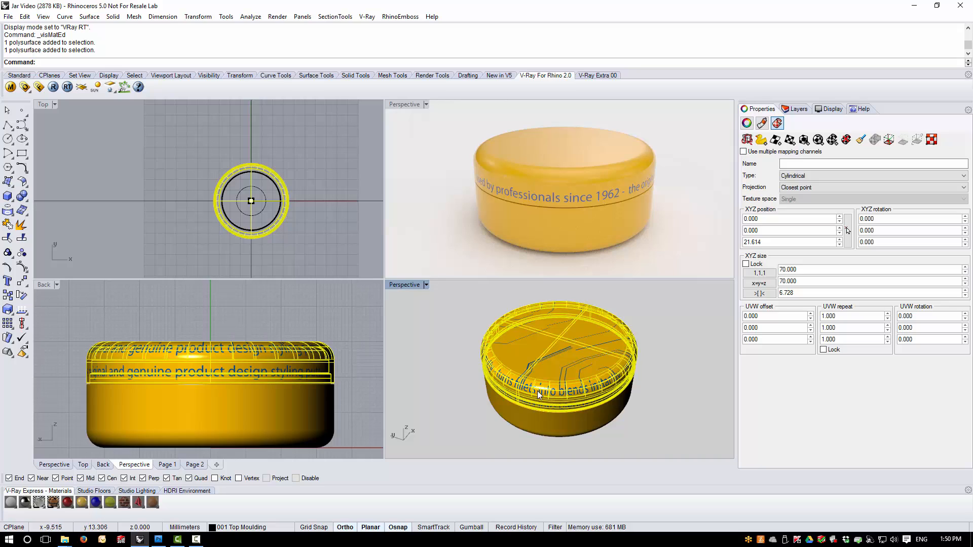
{"action": "left_click", "coordinate": [763, 125]}
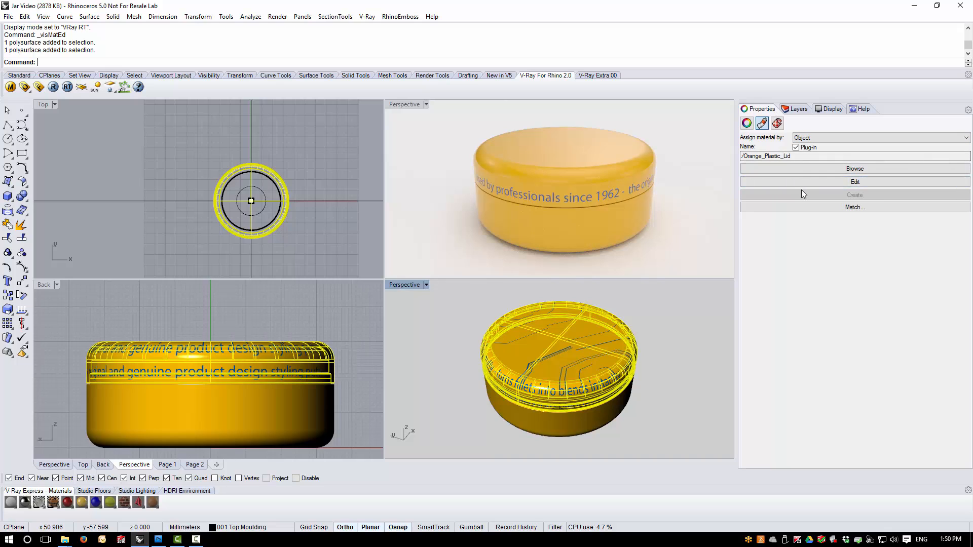
{"action": "left_click", "coordinate": [796, 148]}
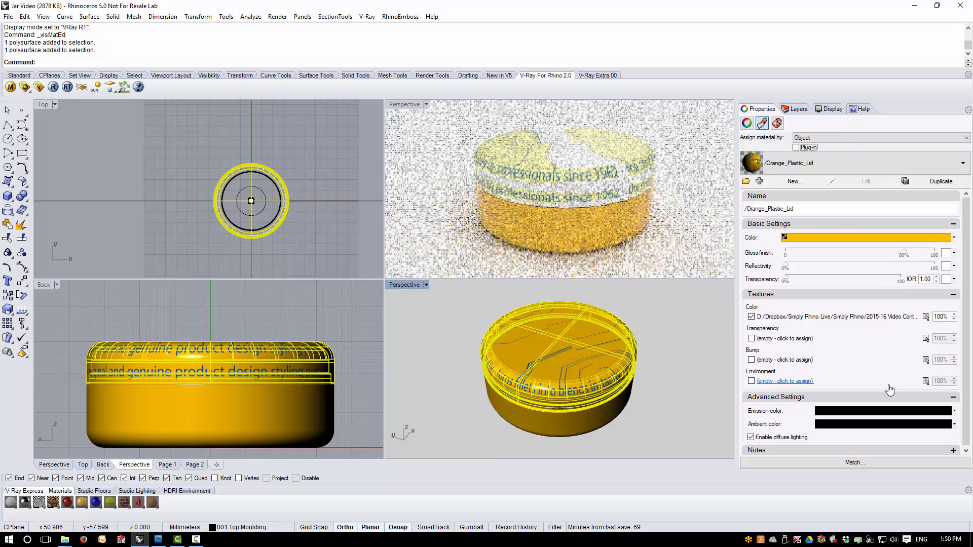
{"action": "left_click", "coordinate": [866, 320]}
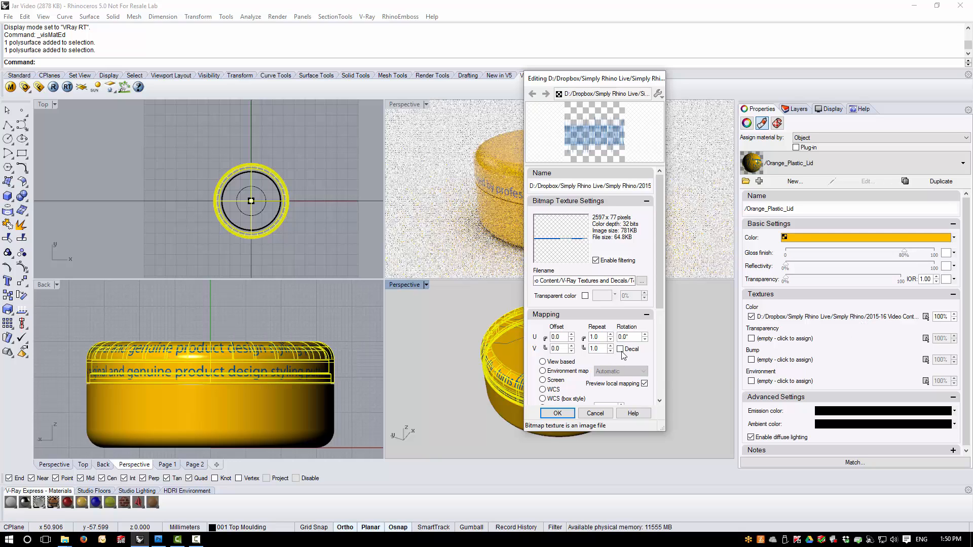
{"action": "left_click", "coordinate": [621, 349]}
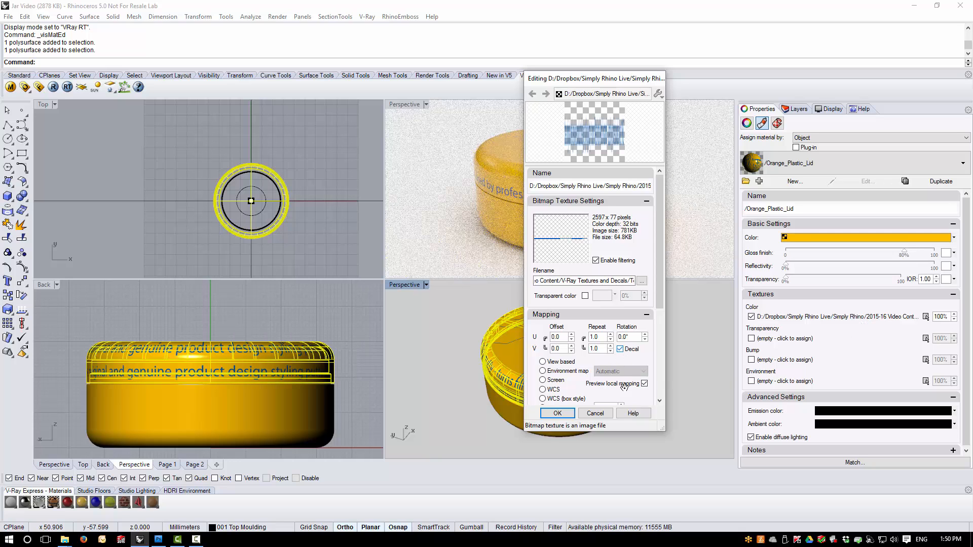
{"action": "left_click", "coordinate": [564, 413]}
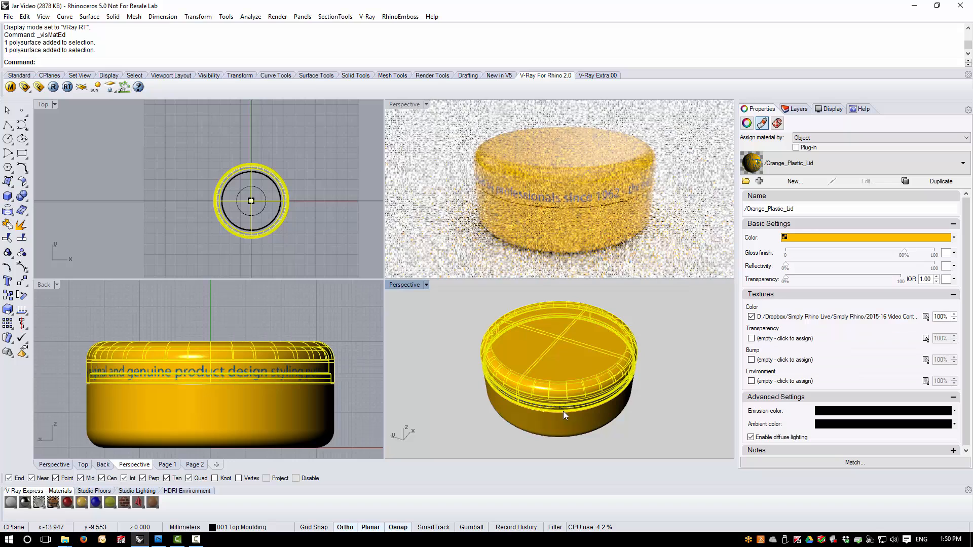
{"action": "left_click", "coordinate": [796, 147]}
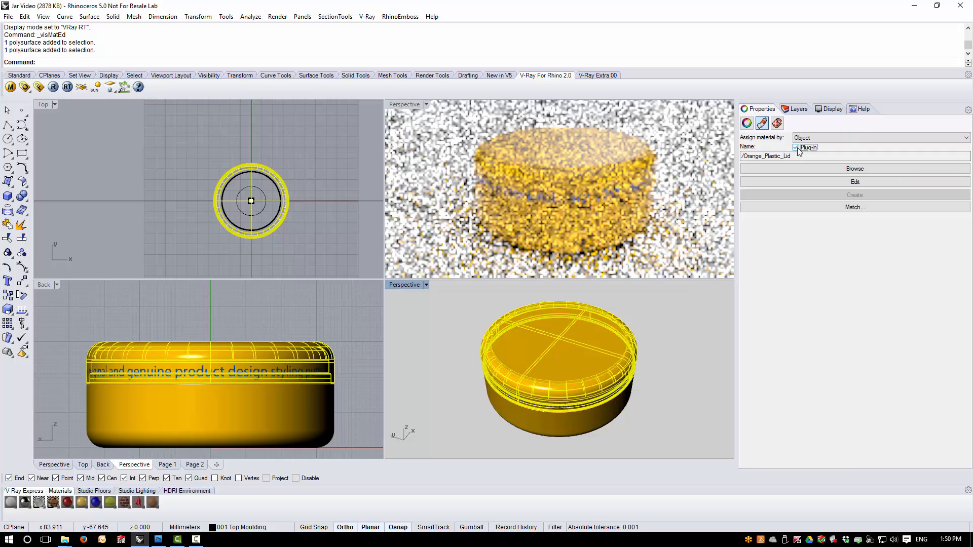
{"action": "left_click", "coordinate": [672, 375]}
{"action": "right_click_drag", "start_coordinate": [650, 399], "coordinate": [589, 367]}
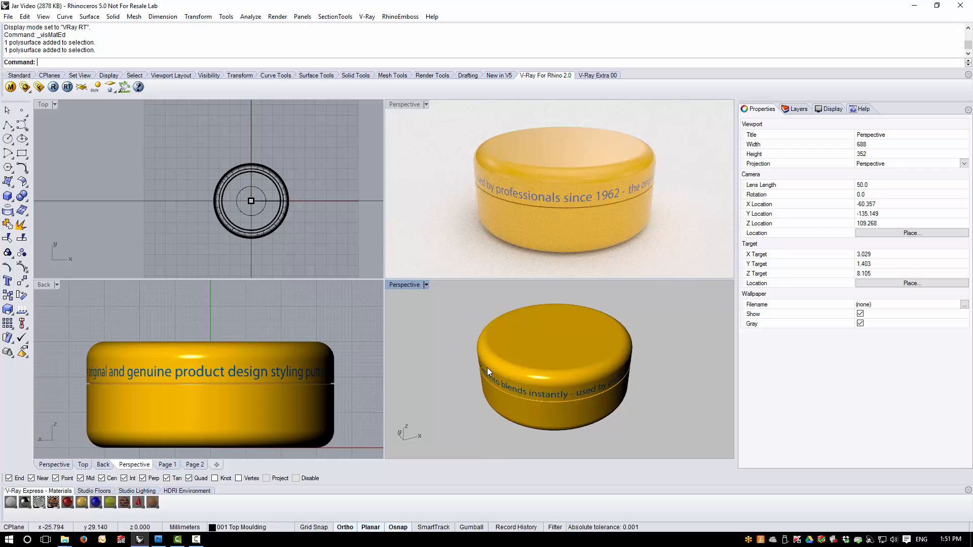
{"action": "right_click_drag", "start_coordinate": [571, 394], "coordinate": [567, 370]}
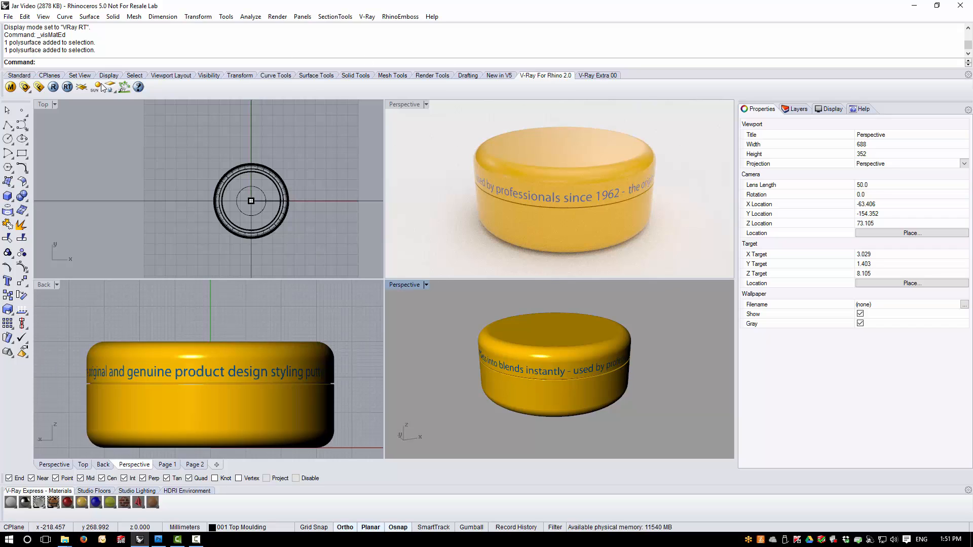
Add a diffuse layer named Decal_Logo to the Orange_Plastic_Lid material and place it above Decal_Text
{"action": "left_click", "coordinate": [10, 87]}
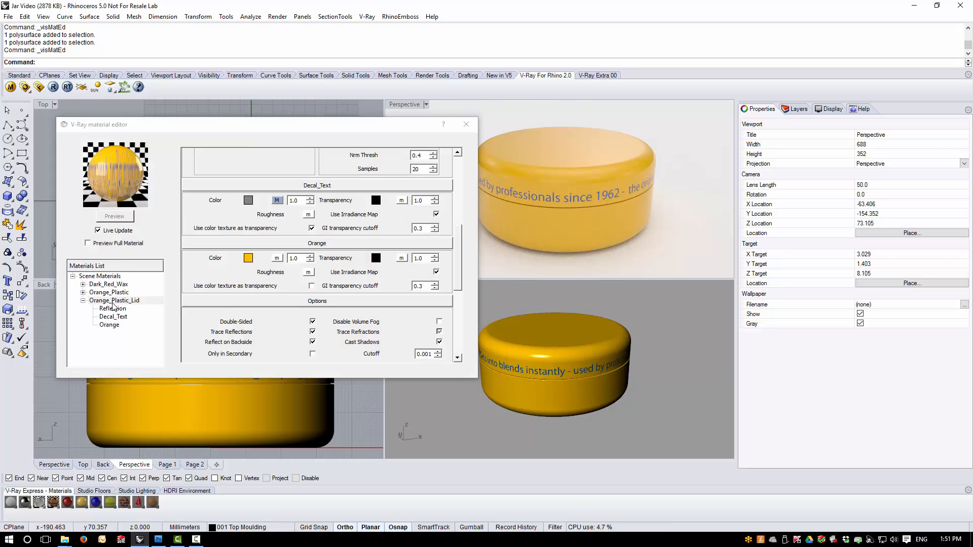
{"action": "right_click", "coordinate": [113, 302]}
{"action": "mouse_move", "coordinate": [141, 310]}
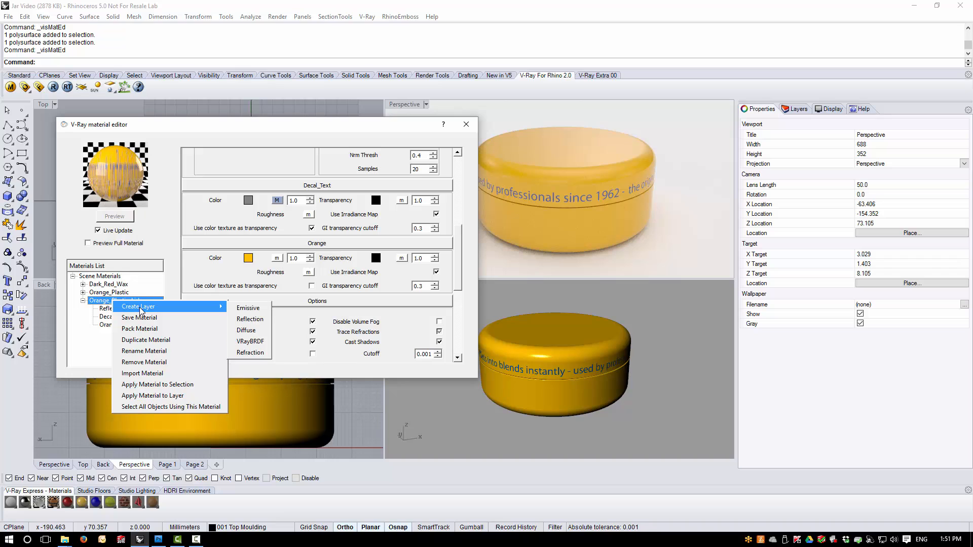
{"action": "left_click", "coordinate": [250, 332]}
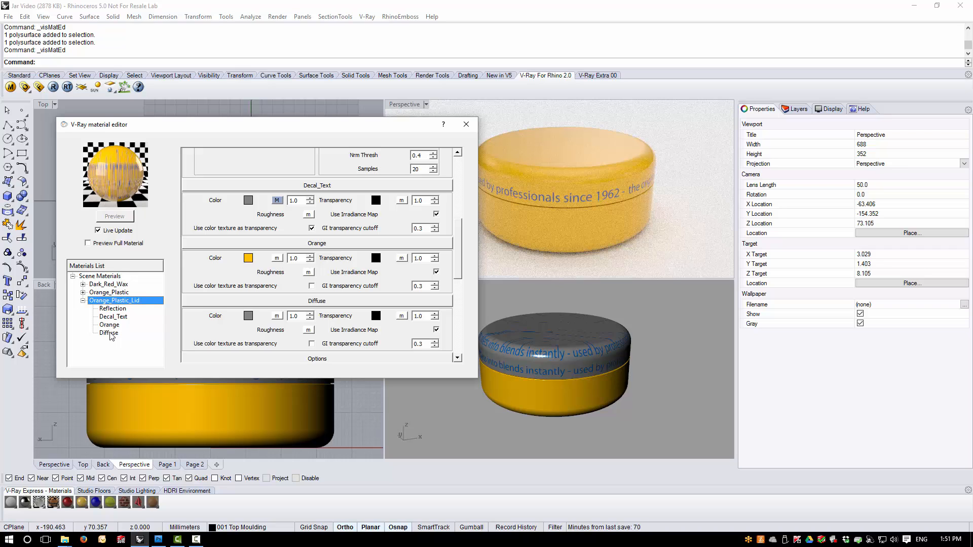
{"action": "right_click", "coordinate": [111, 335]}
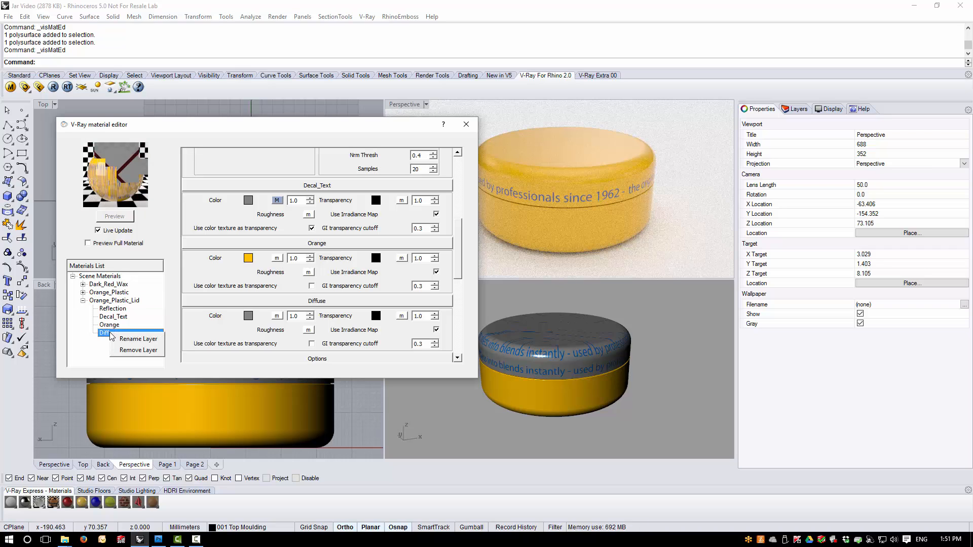
{"action": "left_click", "coordinate": [139, 340]}
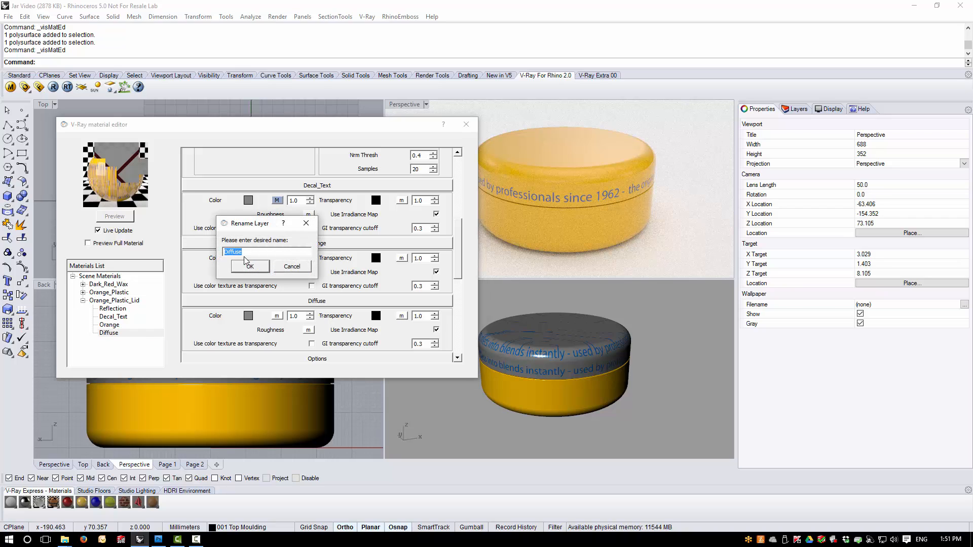
{"action": "type", "text": "D"}
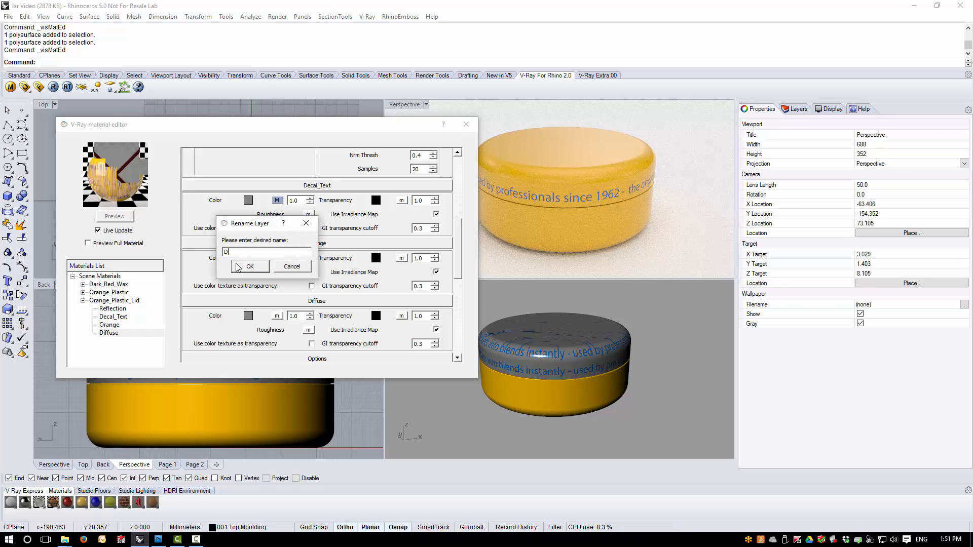
{"action": "type", "text": "ecal_Logo"}
{"action": "left_click", "coordinate": [250, 267]}
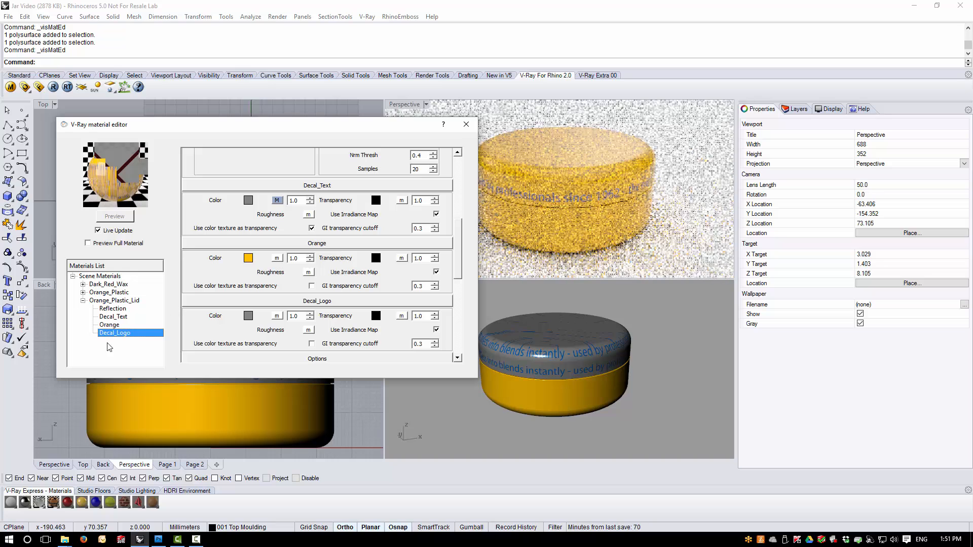
{"action": "left_click_drag", "start_coordinate": [127, 339], "coordinate": [127, 313]}
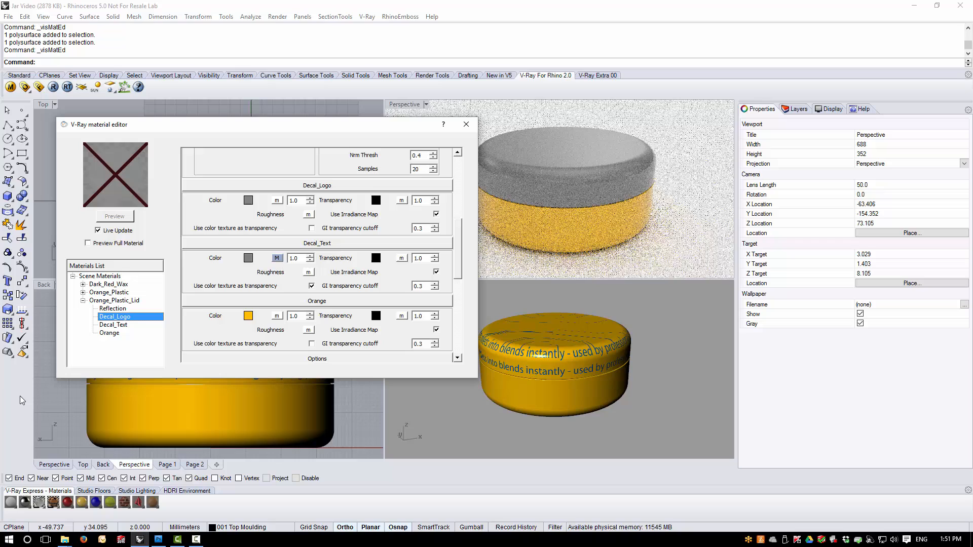
Assign a TexBitmap texture using the Logo Colour PNG file to the color of the Decal_Logo layer
{"action": "left_click", "coordinate": [277, 200]}
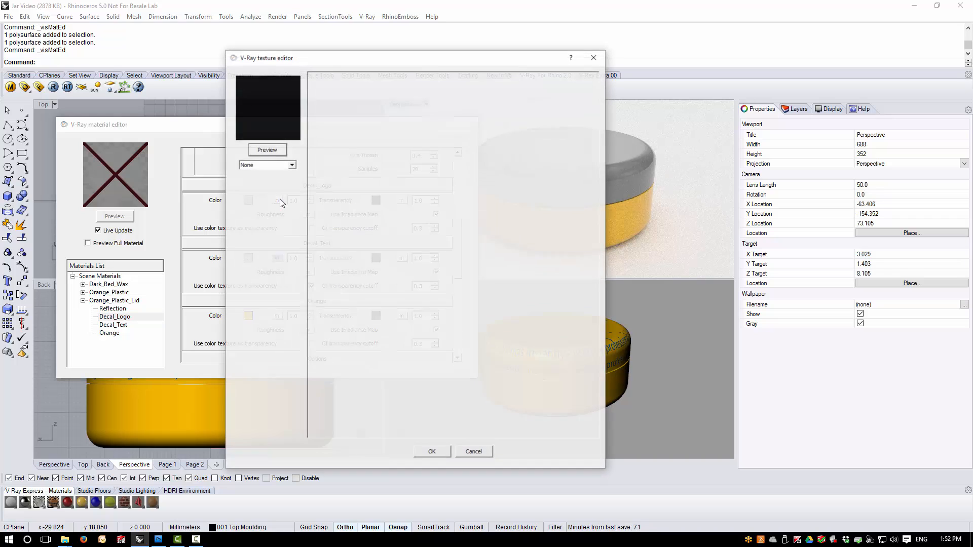
{"action": "left_click", "coordinate": [292, 165]}
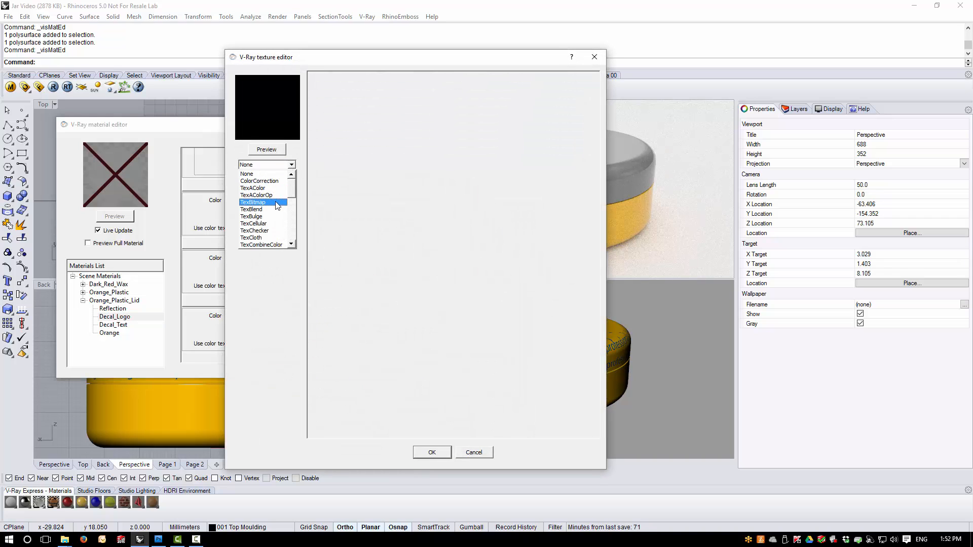
{"action": "left_click", "coordinate": [278, 204]}
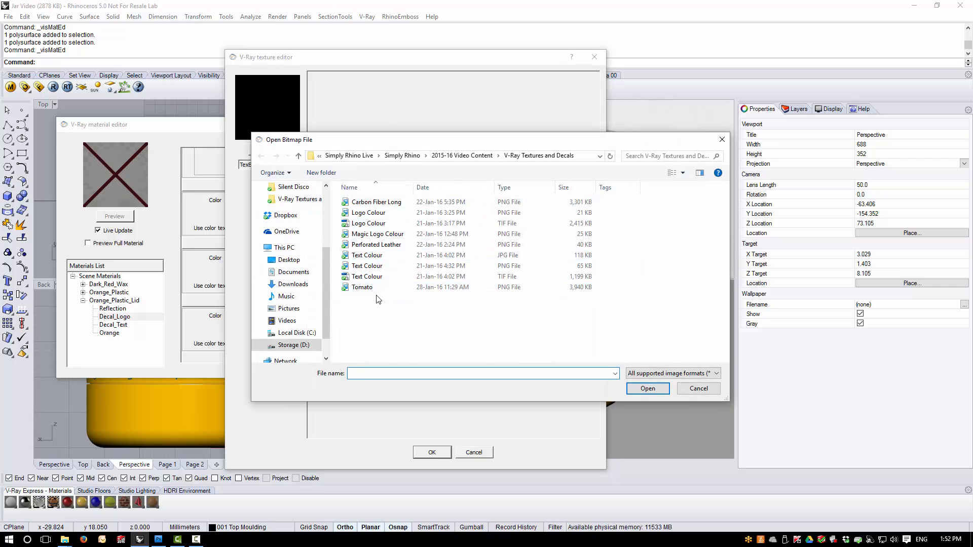
{"action": "left_click", "coordinate": [407, 217]}
{"action": "left_click", "coordinate": [646, 389]}
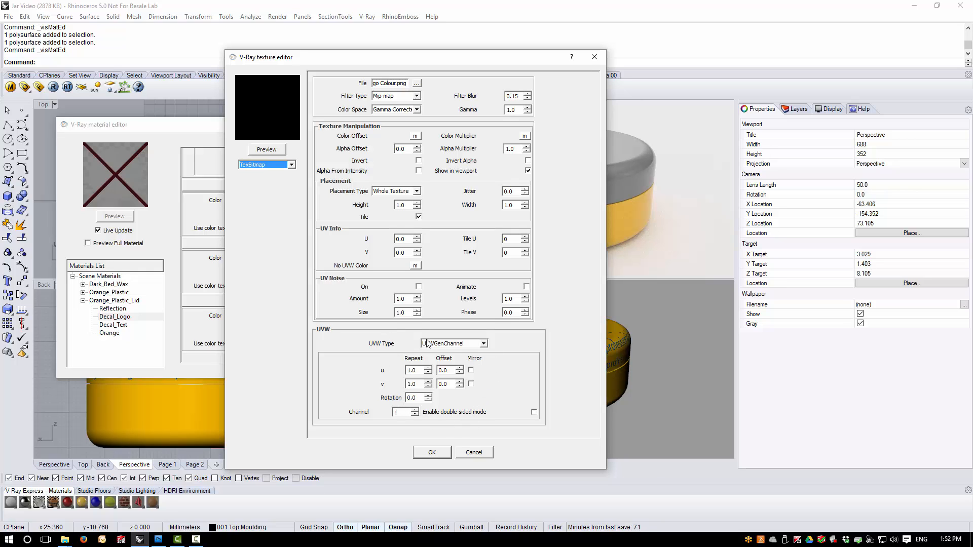
Set the logo texture to mapping channel 2 with tiling off, and use it as transparency for the Decal_Logo layer
{"action": "left_click", "coordinate": [416, 409]}
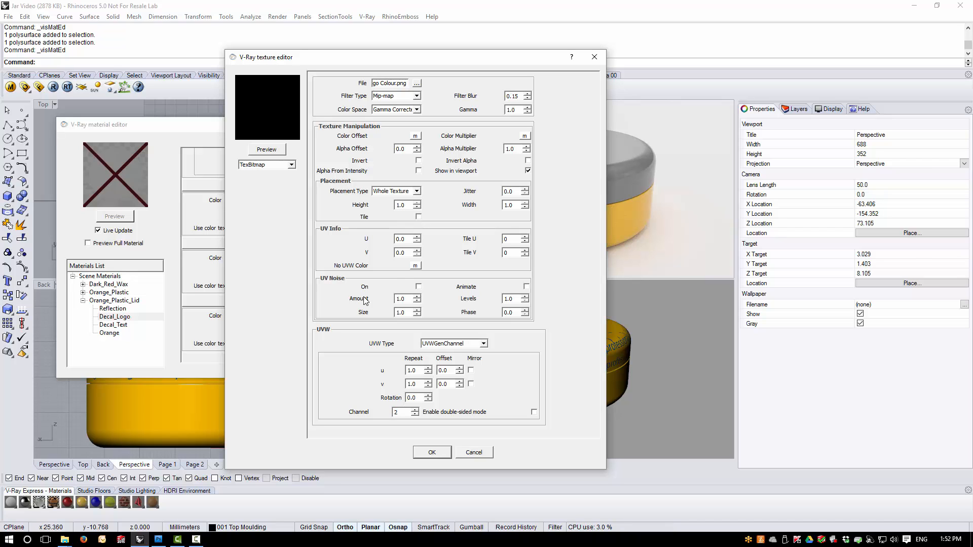
{"action": "left_click", "coordinate": [432, 452]}
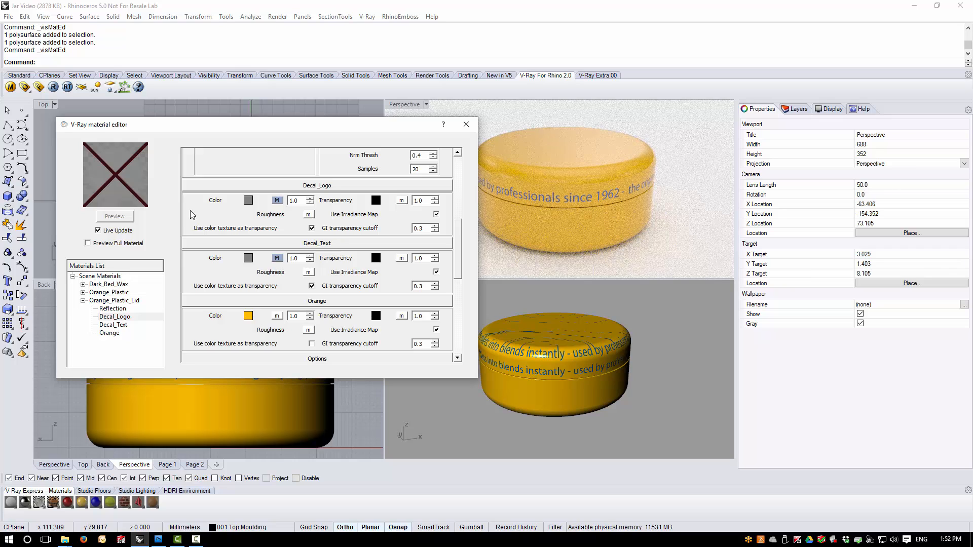
{"action": "left_click", "coordinate": [467, 125]}
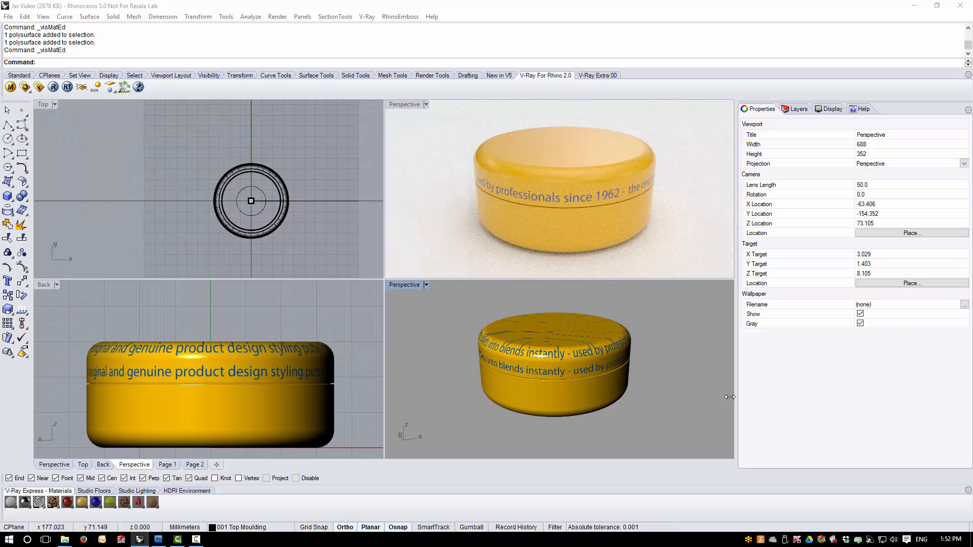
Enable multiple mapping channels in the texture mapping properties of the jar lid
{"action": "left_click", "coordinate": [322, 362]}
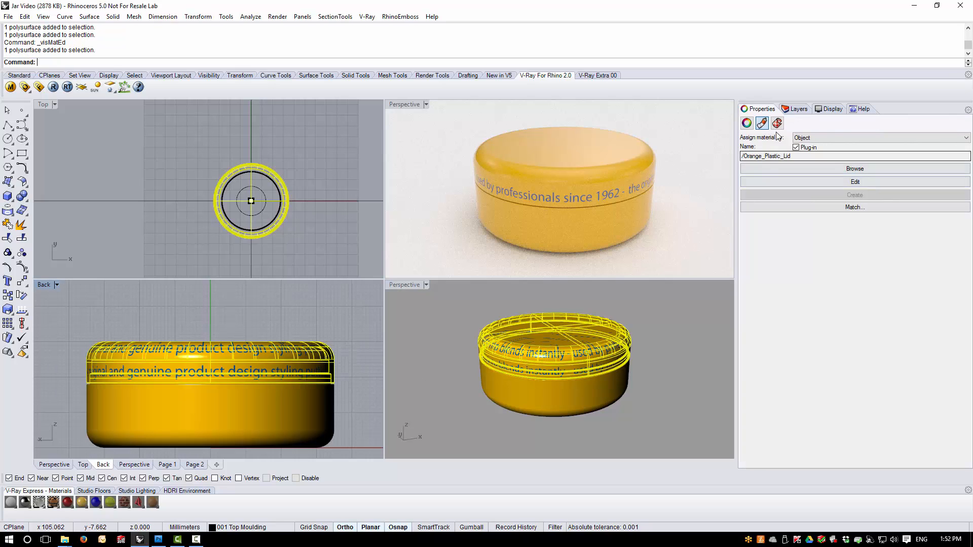
{"action": "left_click", "coordinate": [777, 123]}
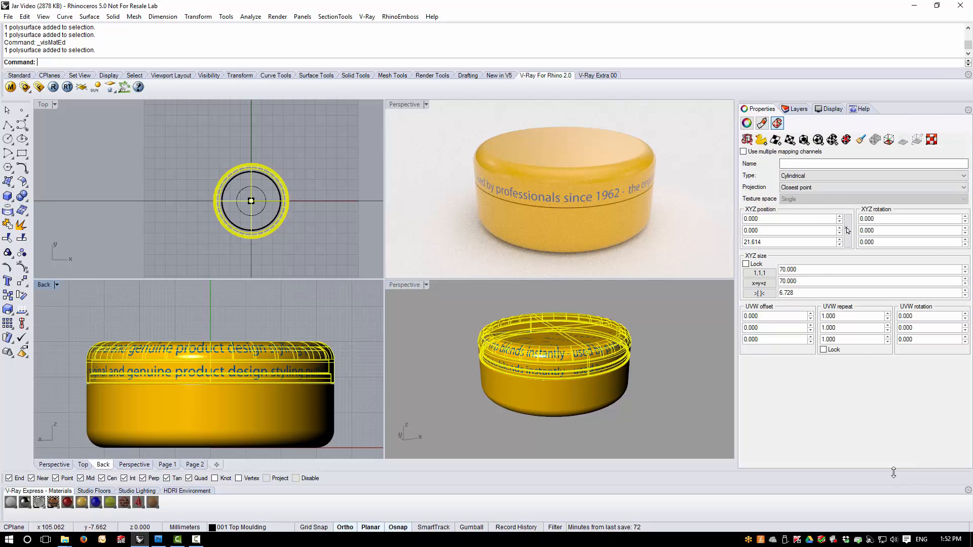
{"action": "left_click_drag", "start_coordinate": [894, 473], "coordinate": [891, 470]}
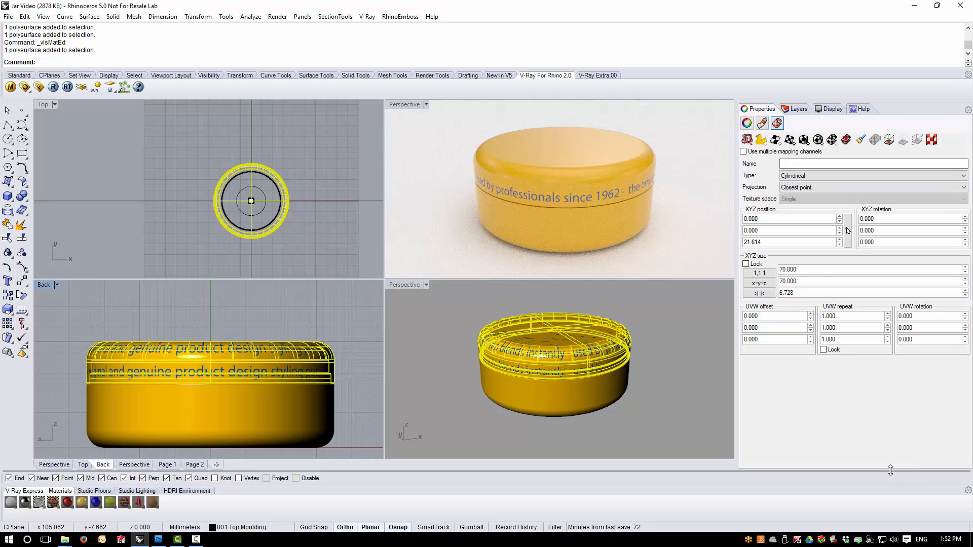
{"action": "left_click", "coordinate": [744, 153]}
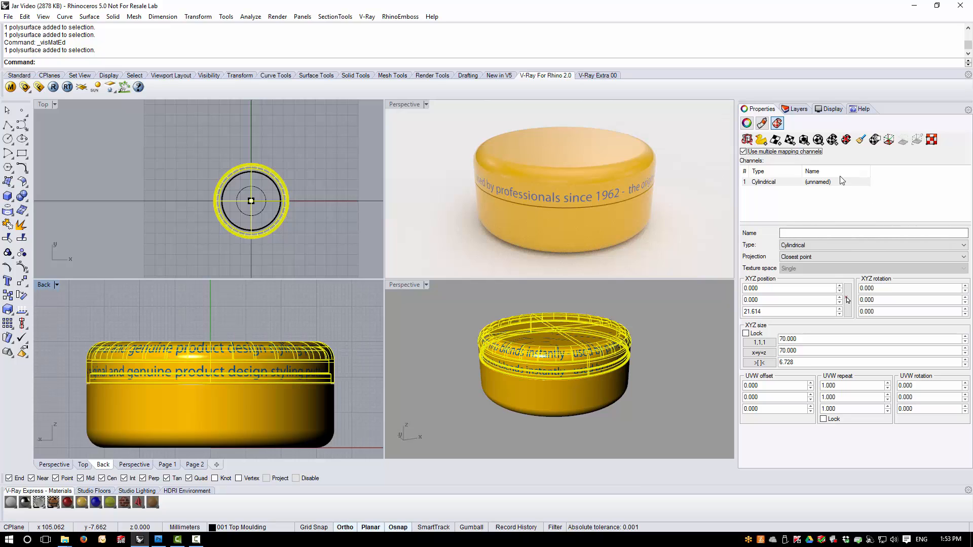
Apply a 54 by 54 mm planar UV mapping to the lid, centred on its top, using mapping channel 2
{"action": "left_click", "coordinate": [789, 142]}
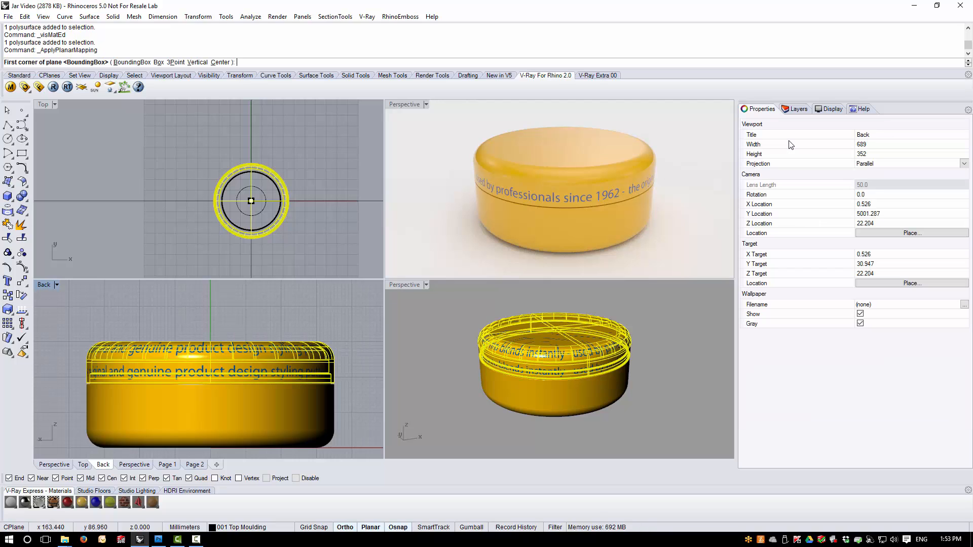
{"action": "scroll", "coordinate": [286, 191], "scroll_direction": "up", "scroll_amount": 3}
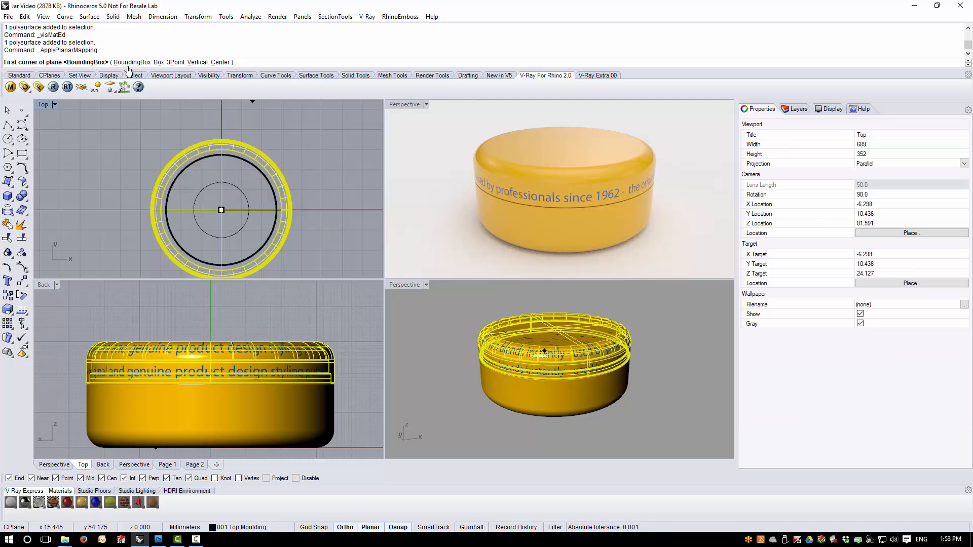
{"action": "left_click", "coordinate": [220, 62]}
{"action": "scroll", "coordinate": [181, 213], "scroll_direction": "up", "scroll_amount": 3}
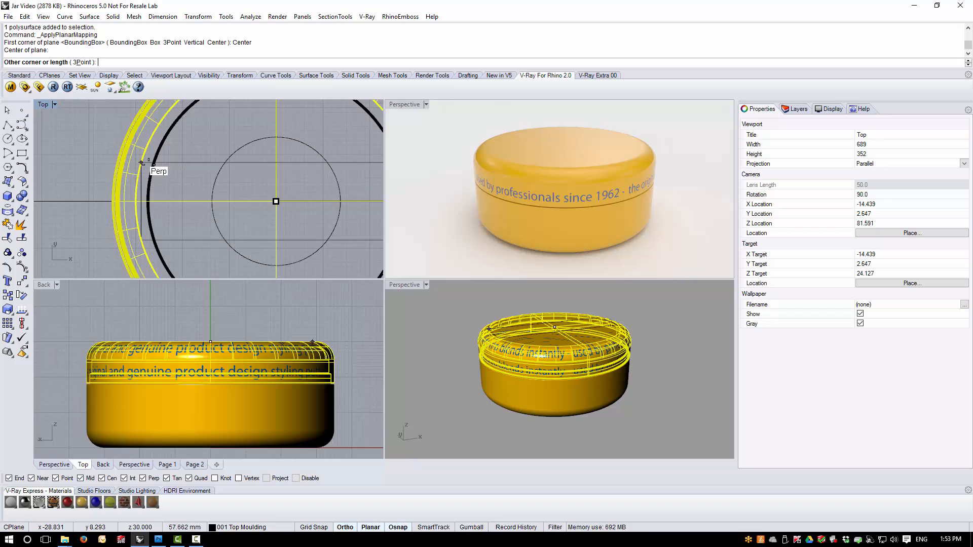
{"action": "scroll", "coordinate": [148, 161], "scroll_direction": "down", "scroll_amount": 3}
{"action": "left_click", "coordinate": [194, 187]}
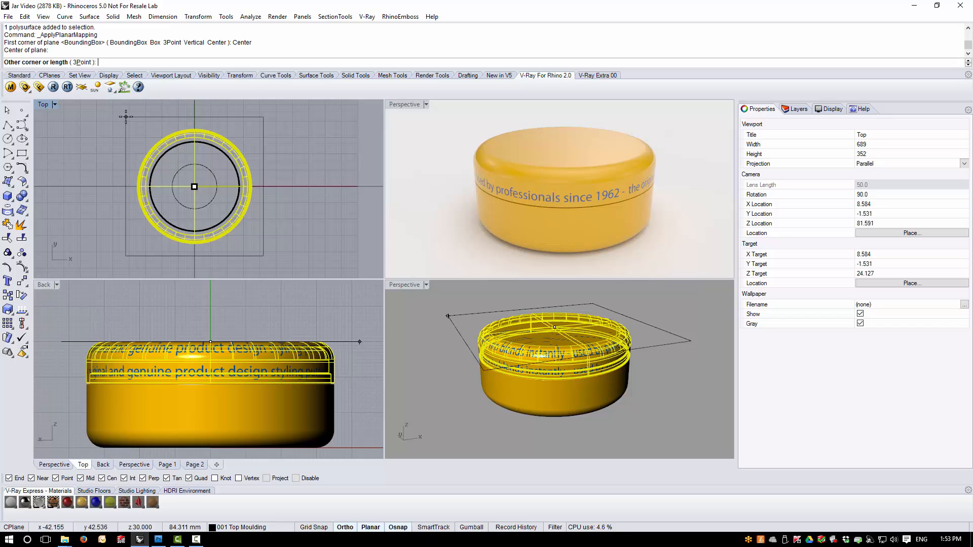
{"action": "type", "text": "54"}
{"action": "key", "text": "Return"}
{"action": "type", "text": "54"}
{"action": "key", "text": "Return"}
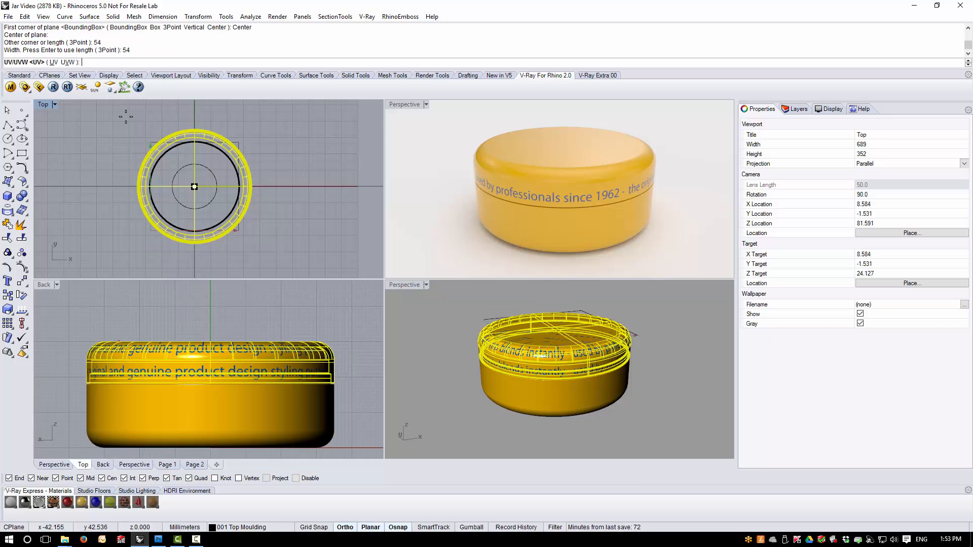
{"action": "left_click", "coordinate": [54, 63]}
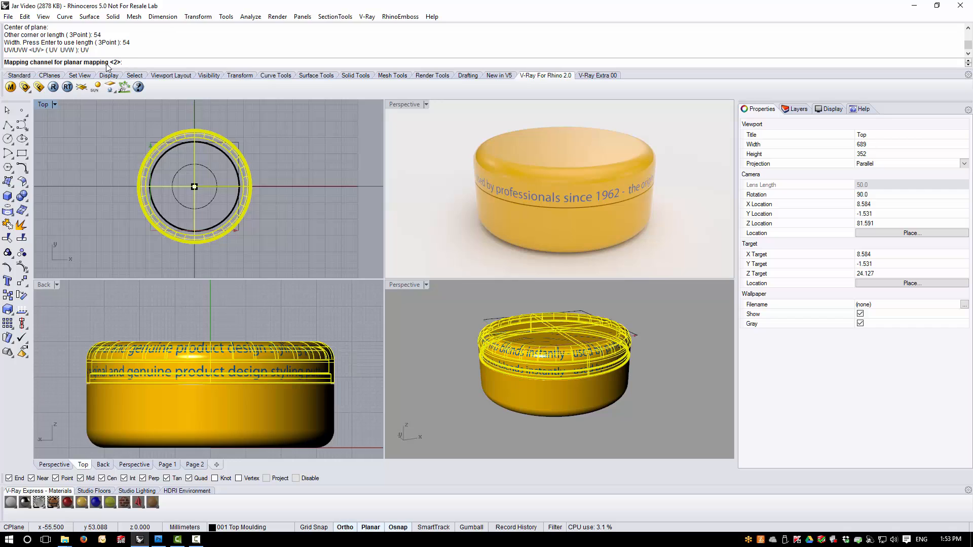
{"action": "key", "text": "Return"}
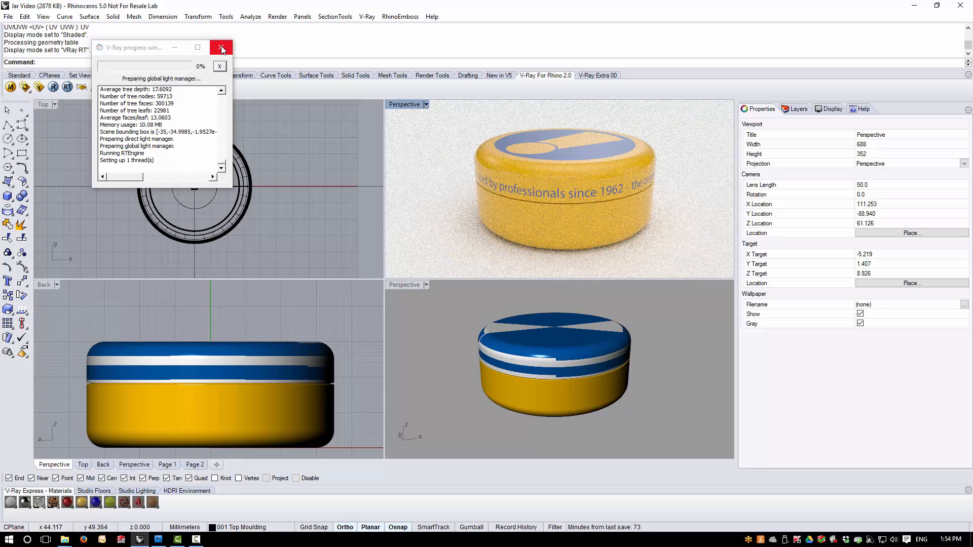
Dismiss the V-Ray progress window and examine the logo and text placement on the lid in the rendered perspective view
{"action": "left_click", "coordinate": [222, 48]}
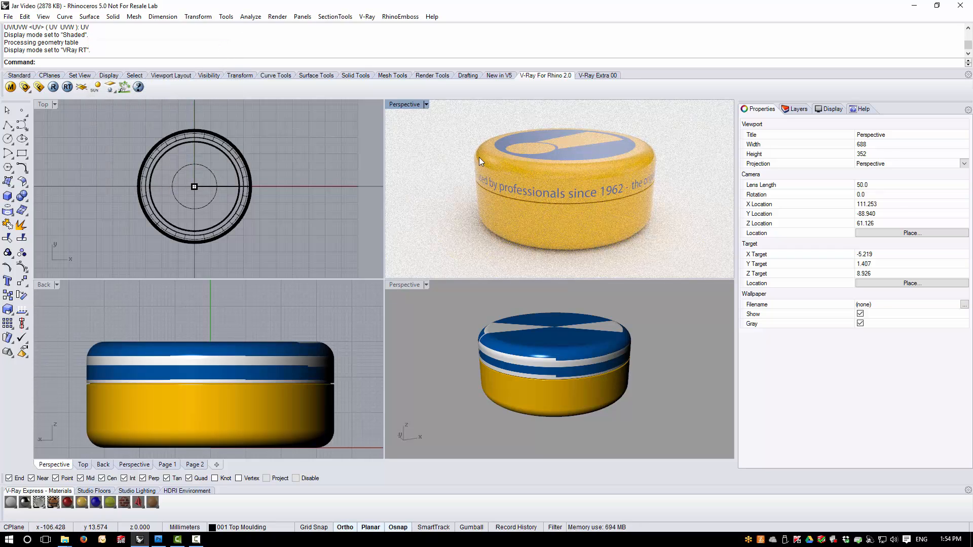
{"action": "right_click_drag", "start_coordinate": [453, 179], "coordinate": [445, 184]}
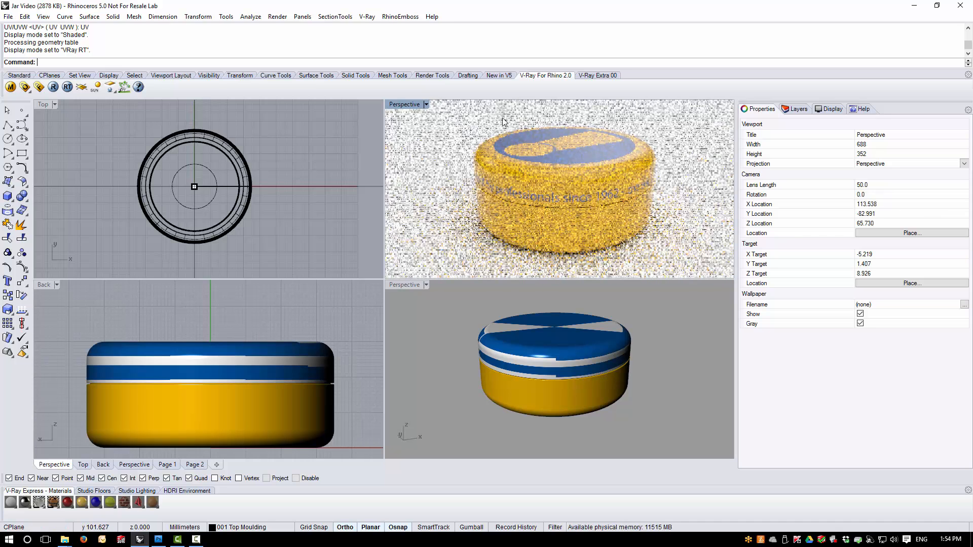
{"action": "right_click_drag", "start_coordinate": [580, 190], "coordinate": [609, 206]}
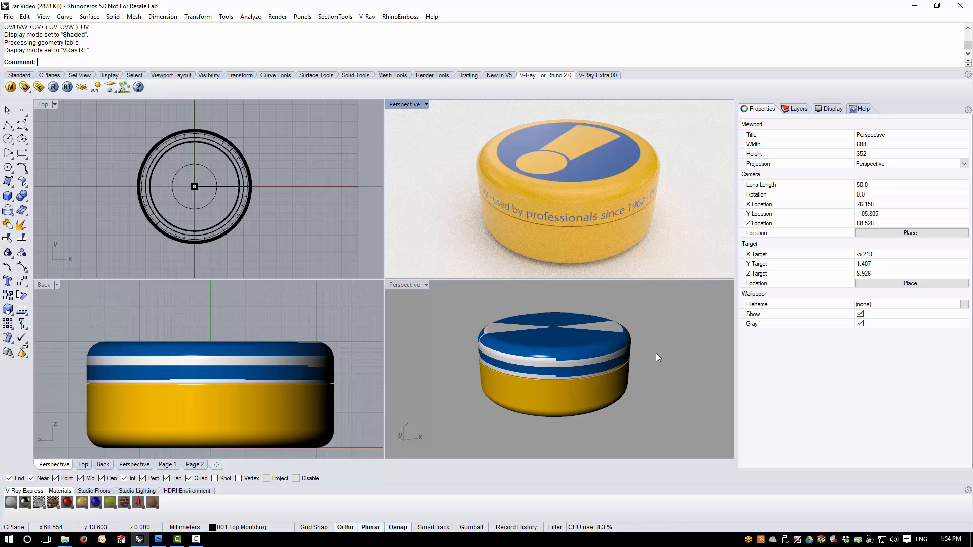
Enable the Decal option for the lid's logo bitmap in the Rhino material settings, restore the plug-in material assignment and clear the selection
{"action": "left_click", "coordinate": [518, 355]}
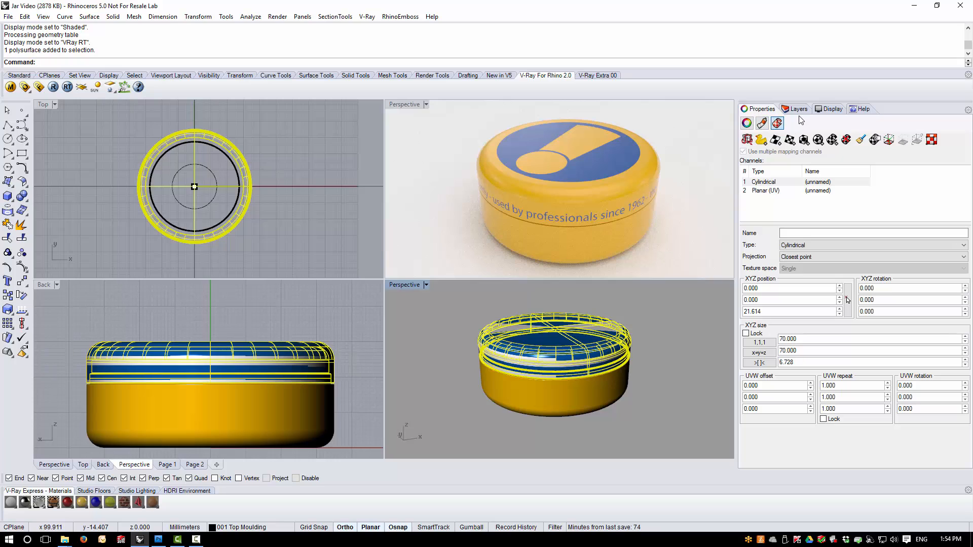
{"action": "left_click", "coordinate": [762, 123]}
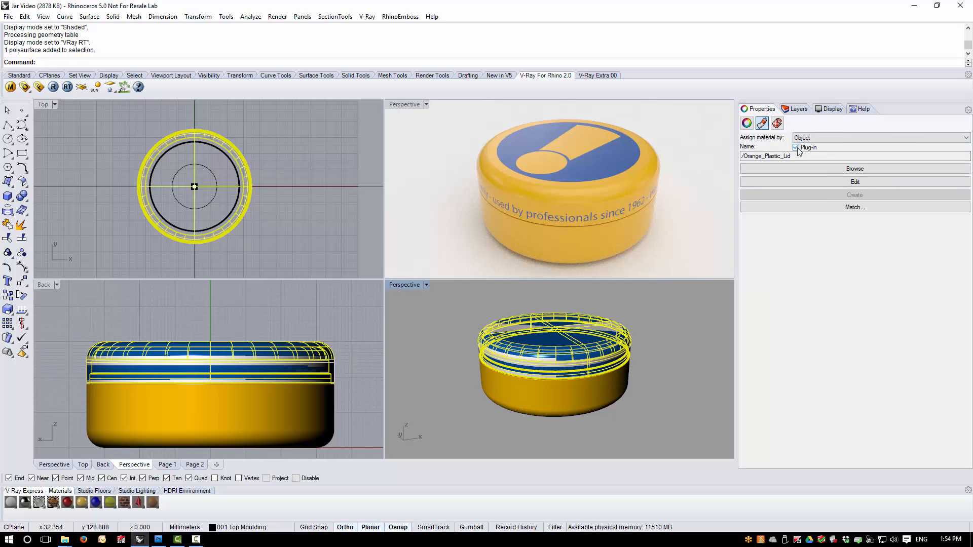
{"action": "left_click", "coordinate": [796, 147]}
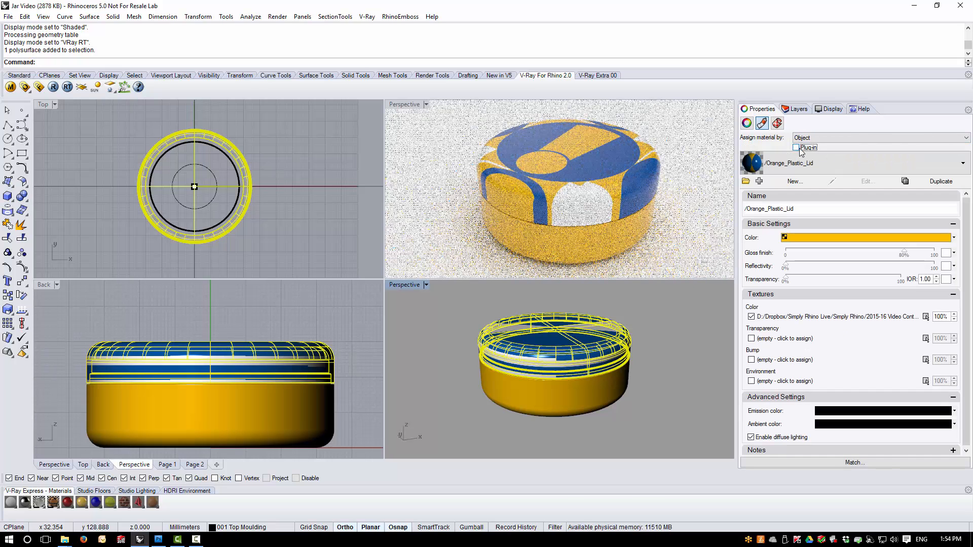
{"action": "left_click", "coordinate": [870, 319]}
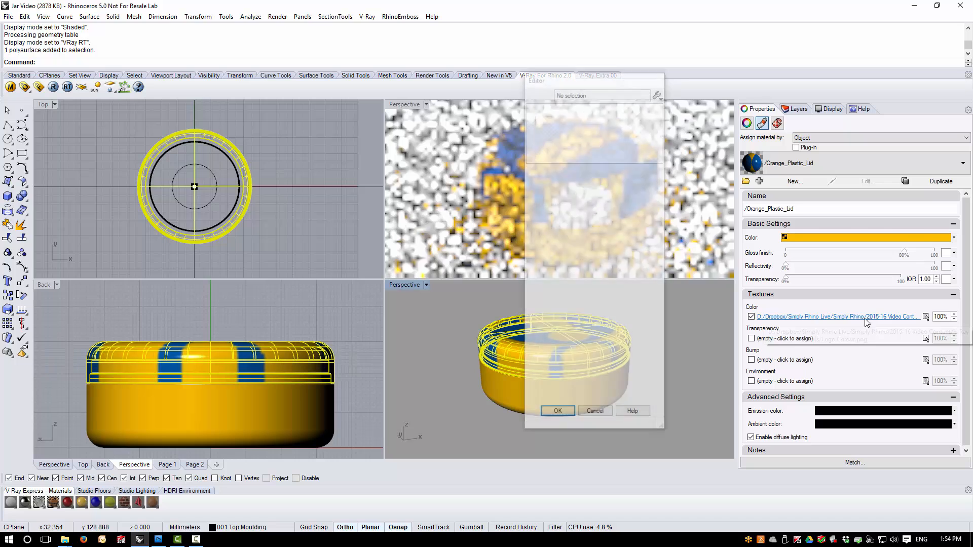
{"action": "left_click", "coordinate": [620, 350]}
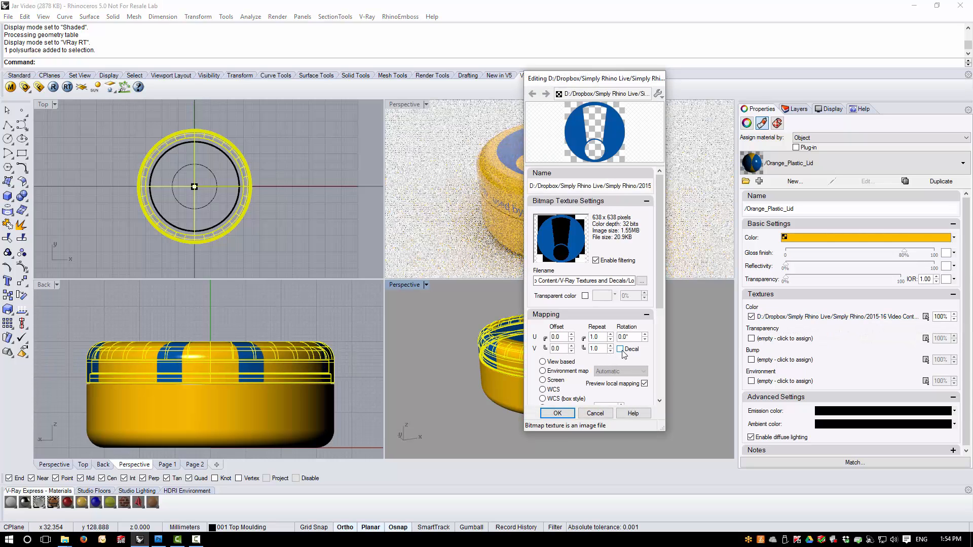
{"action": "left_click", "coordinate": [559, 415]}
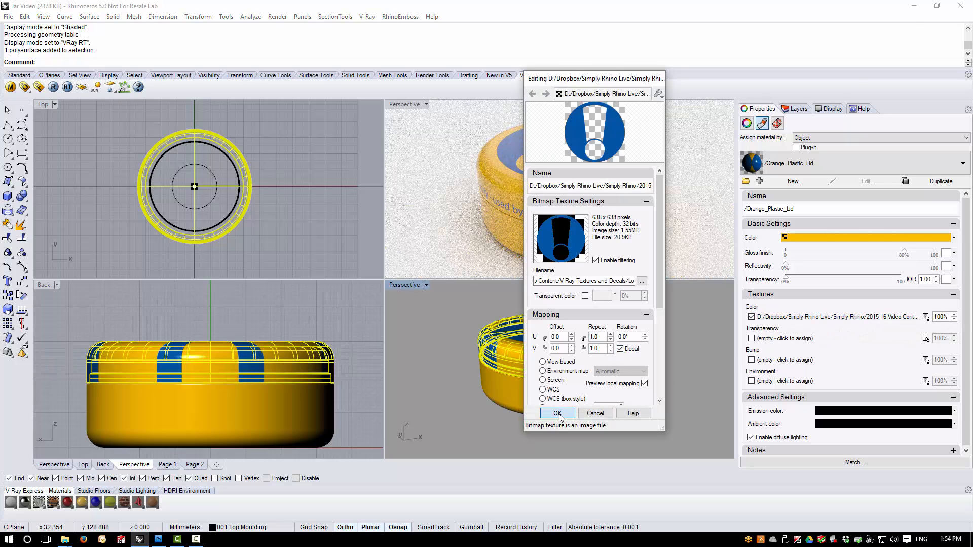
{"action": "left_click", "coordinate": [796, 147]}
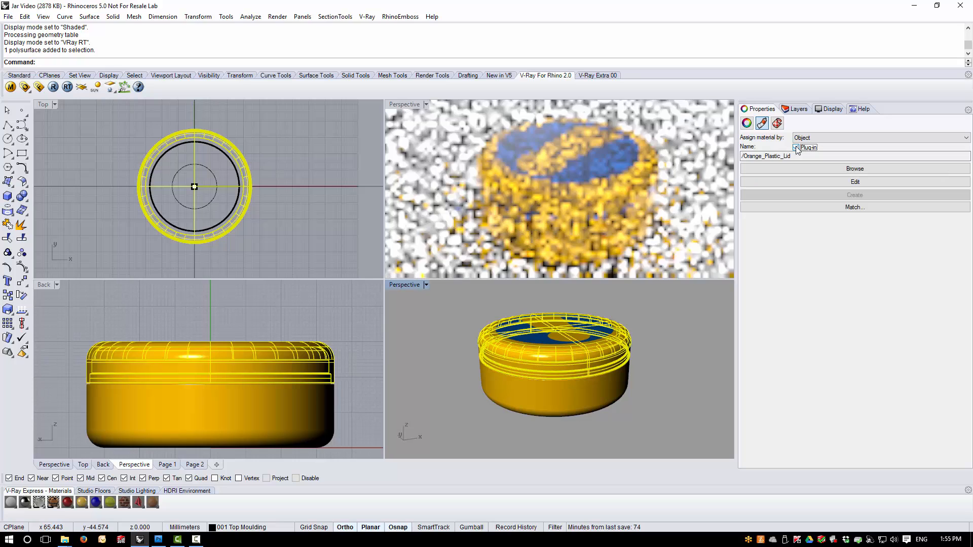
{"action": "left_click", "coordinate": [676, 388]}
{"action": "mouse_move", "coordinate": [644, 357]}
{"action": "right_mouse_down"}
{"action": "mouse_move", "coordinate": [641, 398]}
{"action": "mouse_move", "coordinate": [642, 372]}
{"action": "right_mouse_up"}
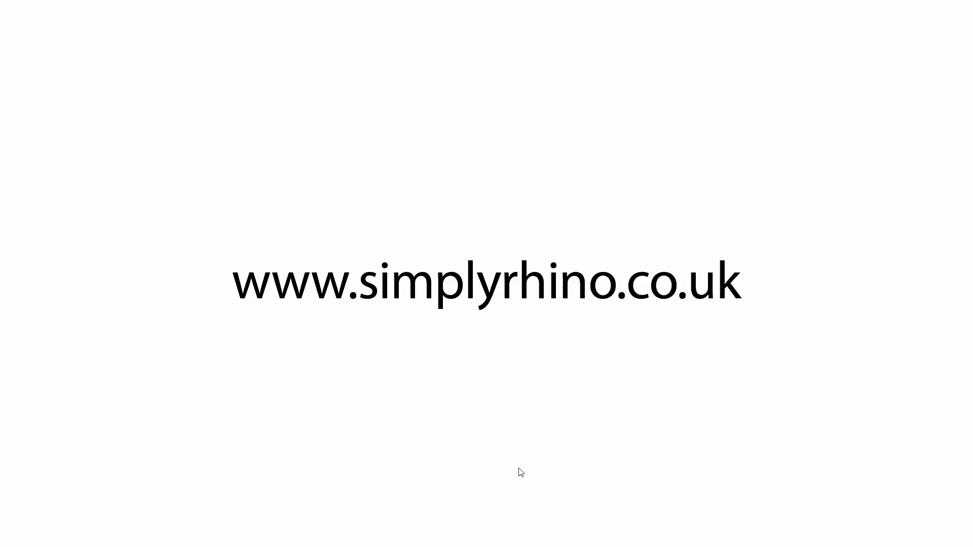
{"action": "key", "text": "Escape"}
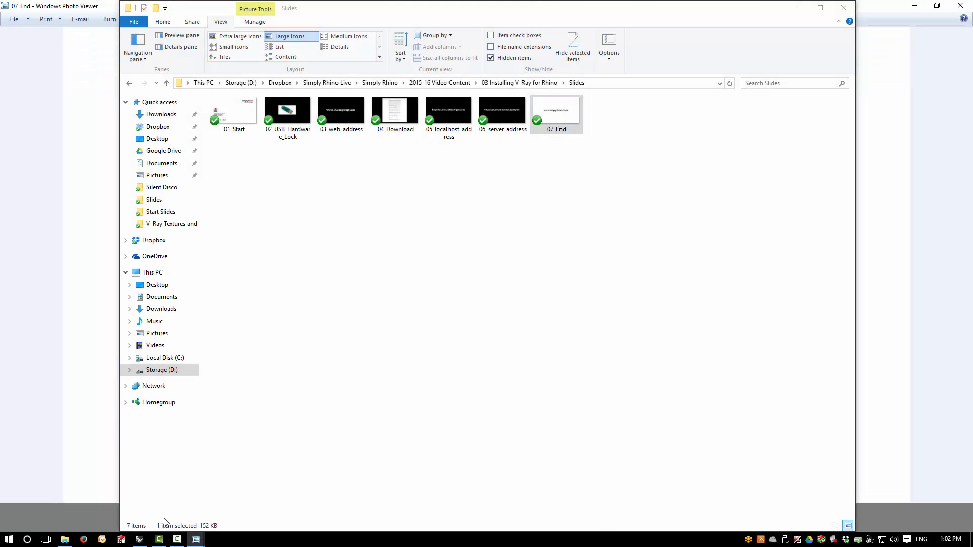